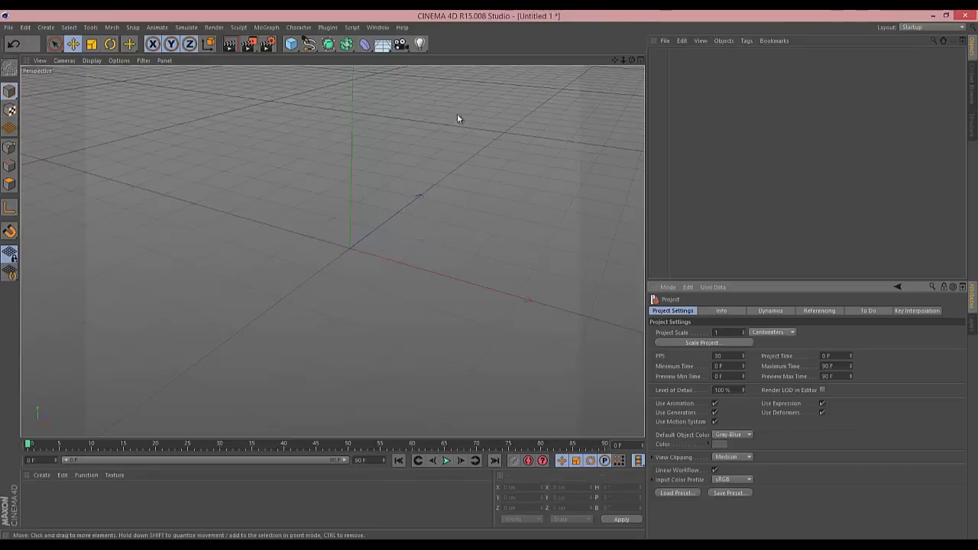
- Add a Figure primitive to the empty scene
left_click(291, 44)
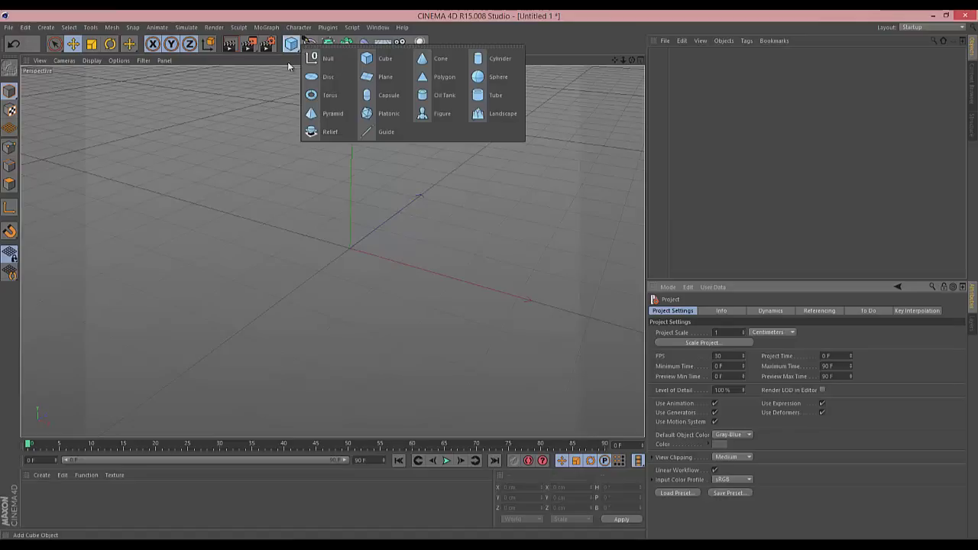
left_click(442, 115)
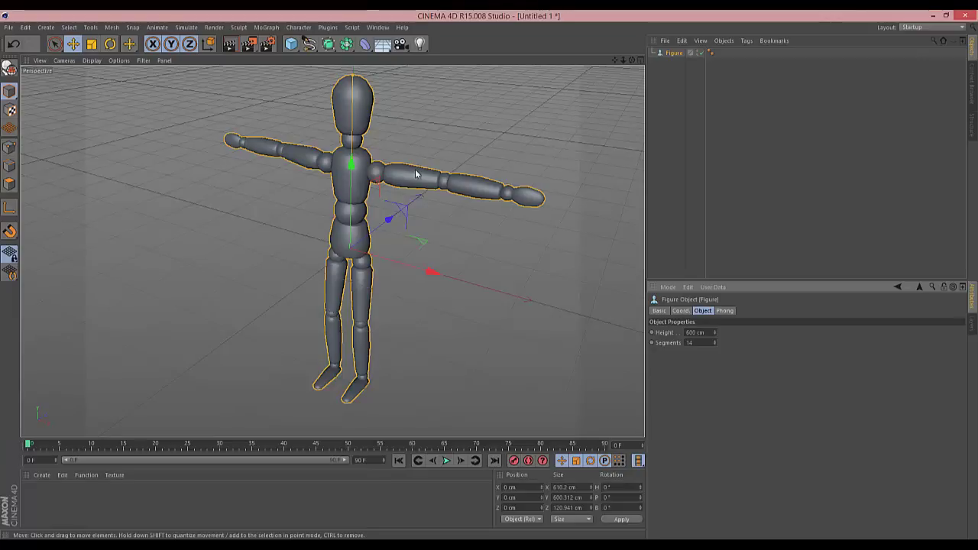
mouse_move(490, 274)
left_mouse_down("alt")
mouse_move(479, 279)
mouse_move(493, 278)
left_mouse_up("alt")
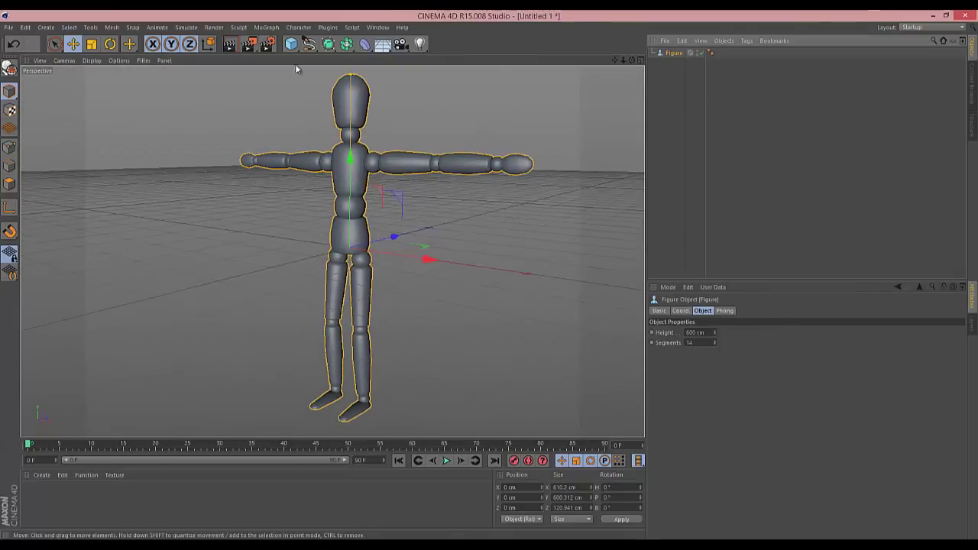
- Set the figure's height to 593 cm and its segments to 24
mouse_move(717, 333)
left_mouse_down()
mouse_move(716, 325)
mouse_move(714, 347)
left_mouse_up()
type("24")
key("Return")
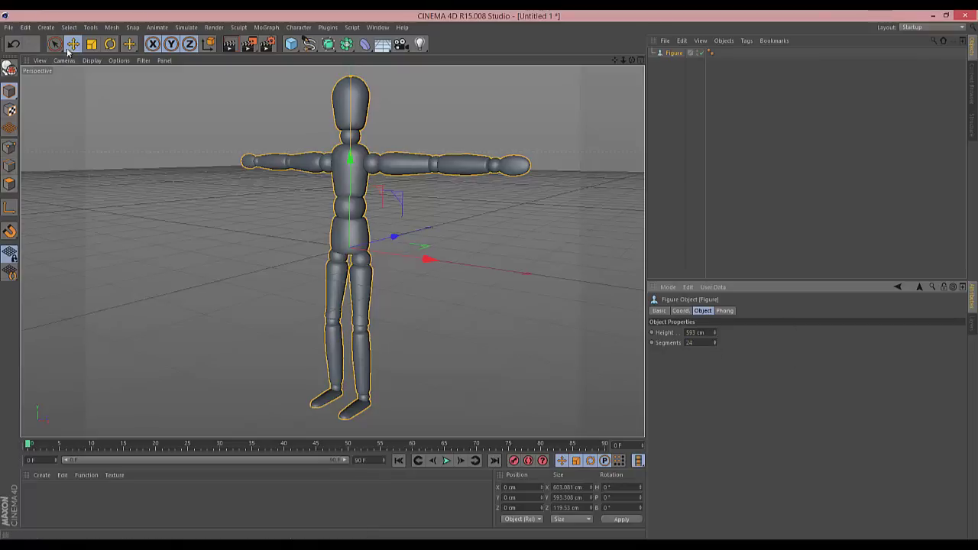
left_click(110, 43)
left_click_drag(389, 240, 400, 244)
key("ctrl+z")
- Add a Floor object and lower it to the figure's feet, at about -302 cm in Y
left_click_drag(624, 60, 625, 61)
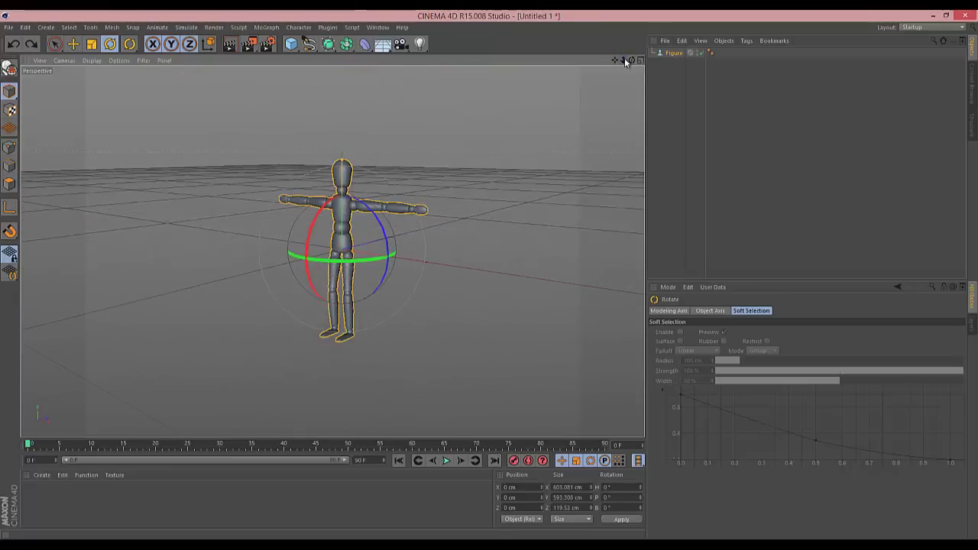
left_click(383, 44)
key("space")
left_click_drag(343, 173, 346, 257)
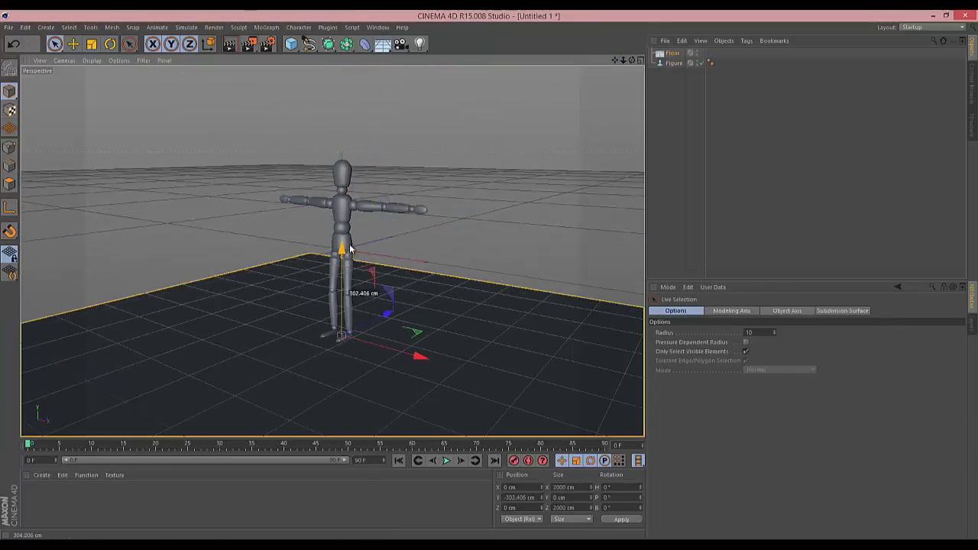
- Raise the figure above the floor to about 205 cm in Y and give it a Rigid Body tag
left_click(674, 63)
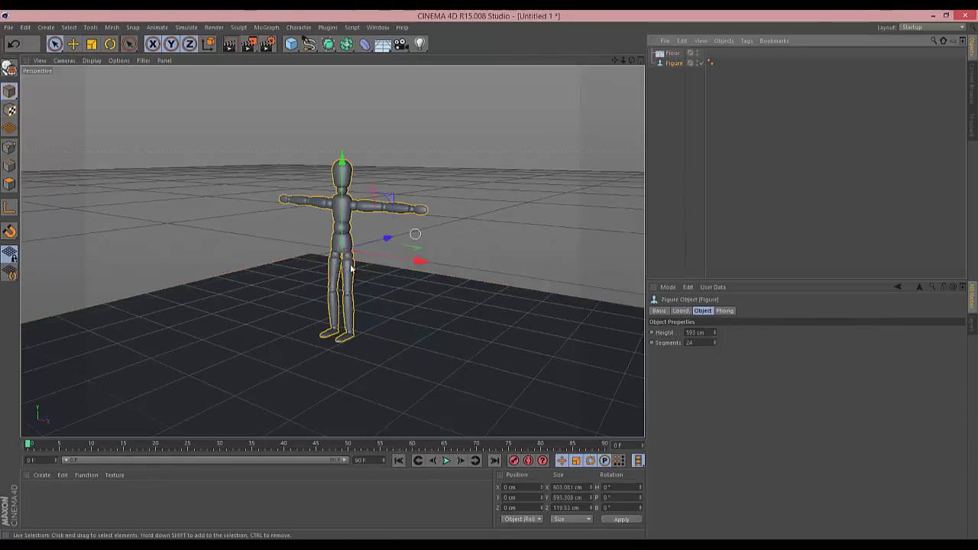
left_click_drag(336, 170, 336, 109)
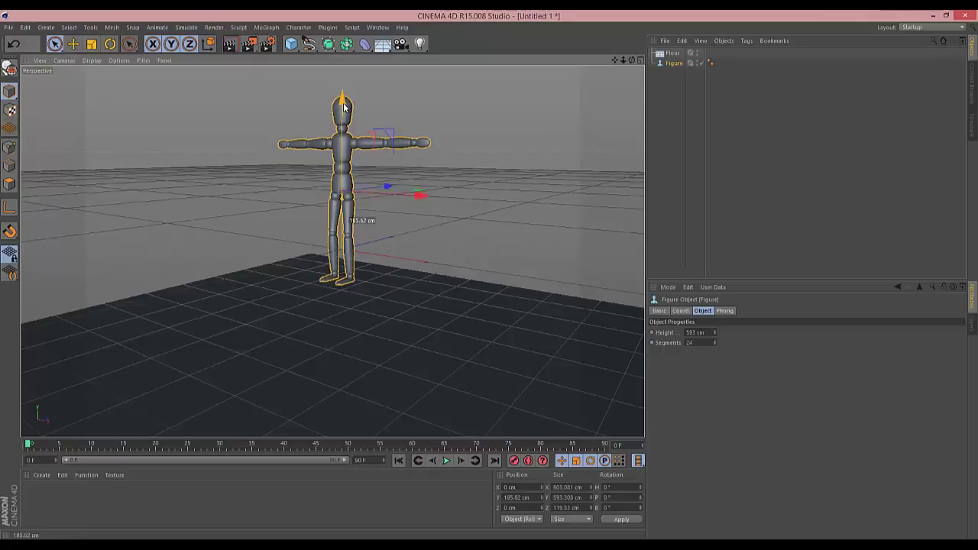
right_click(671, 66)
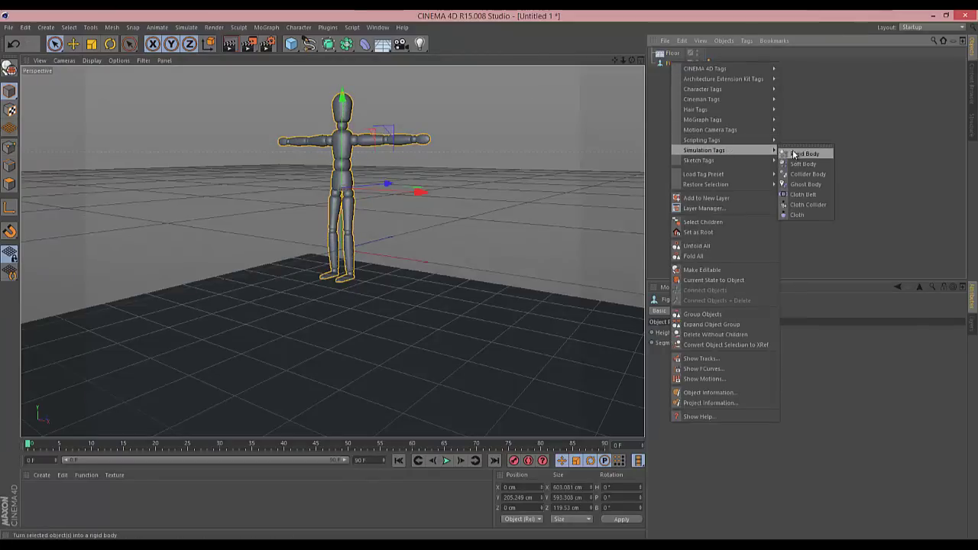
left_click(793, 153)
- Give the floor a Collider Body simulation tag
right_click(669, 57)
mouse_move(725, 142)
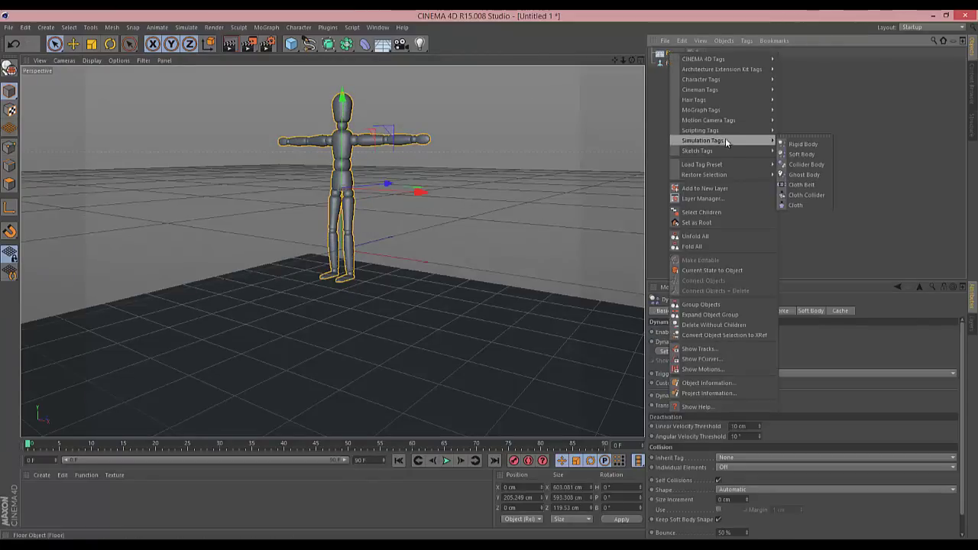
left_click(808, 164)
- Play the falling simulation, extend the timeline and its preview range to 300 frames, and rewind to the start
left_click(448, 461)
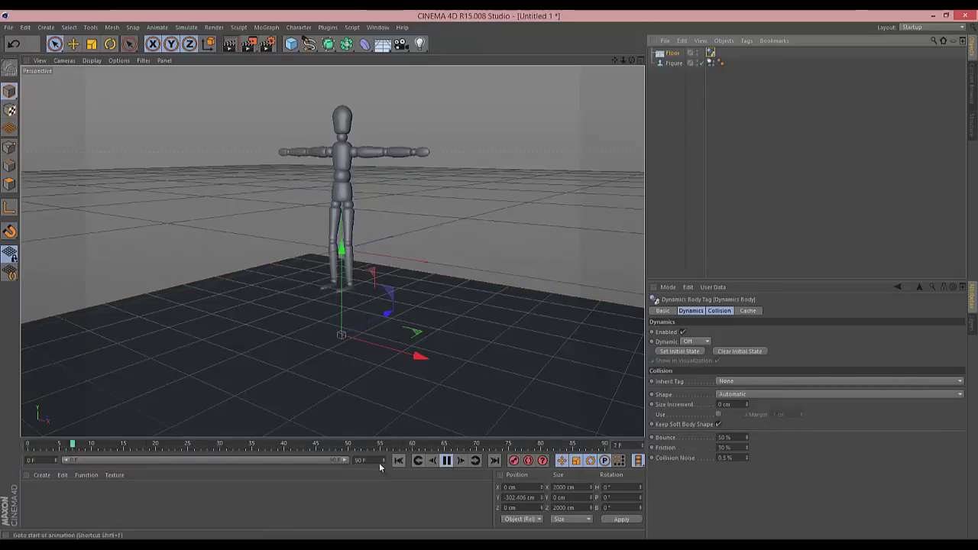
type("3")
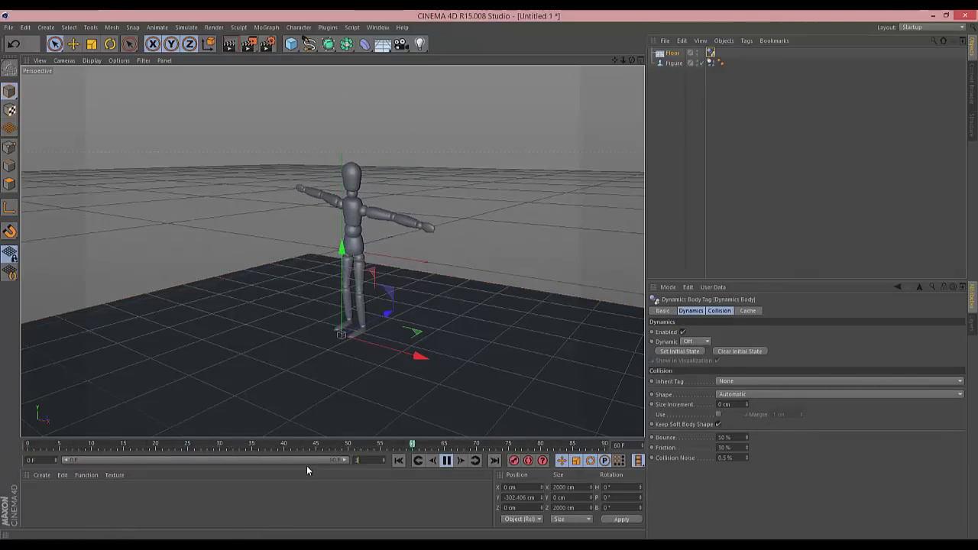
type("00")
key("Return")
left_click_drag(155, 460, 435, 449)
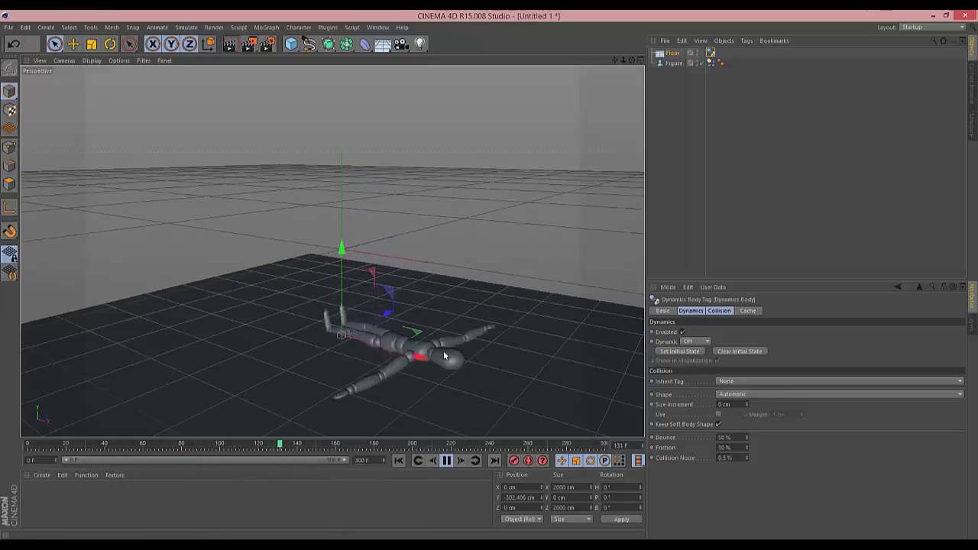
left_click(447, 460)
left_click(399, 460)
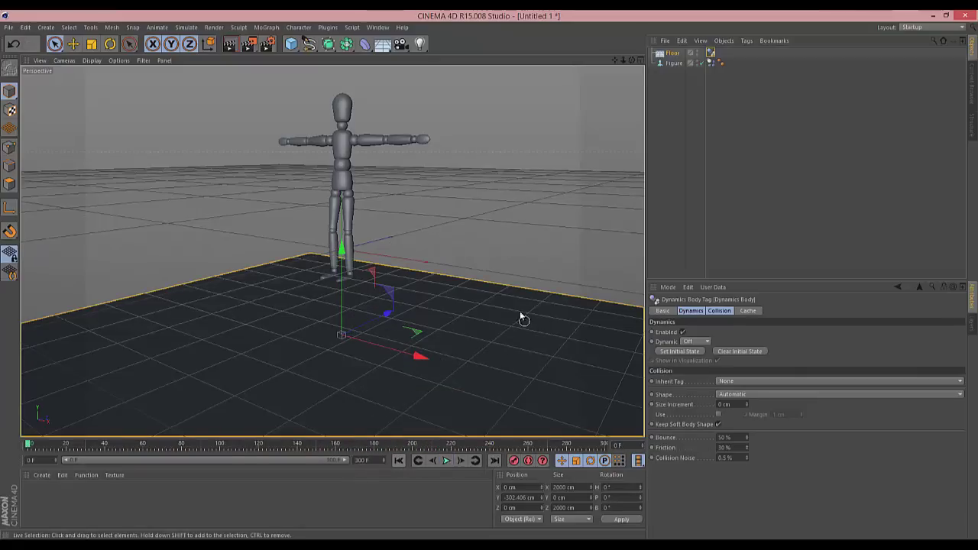
- Delete the floor and convert the figure into an editable polygon object
left_click(673, 54)
key("Delete")
left_click(674, 54)
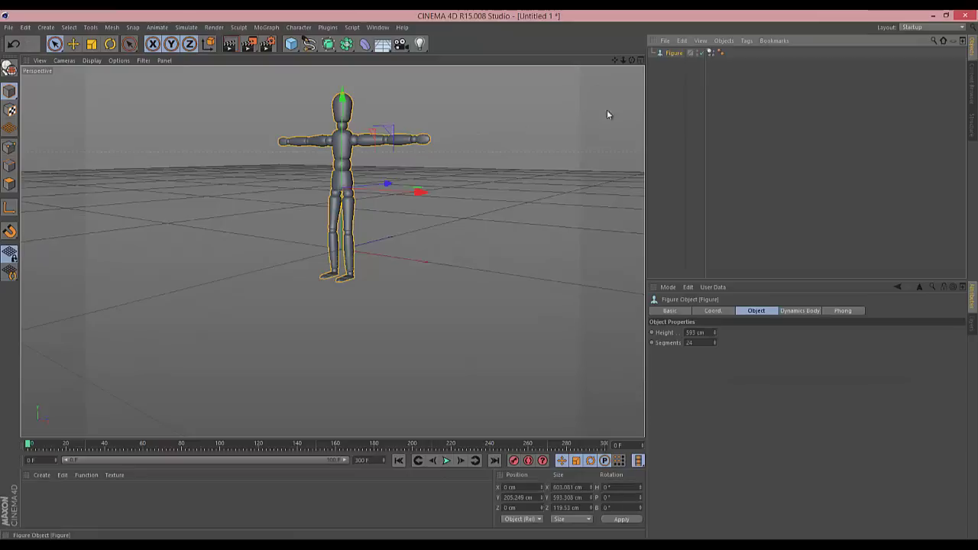
left_click(10, 69)
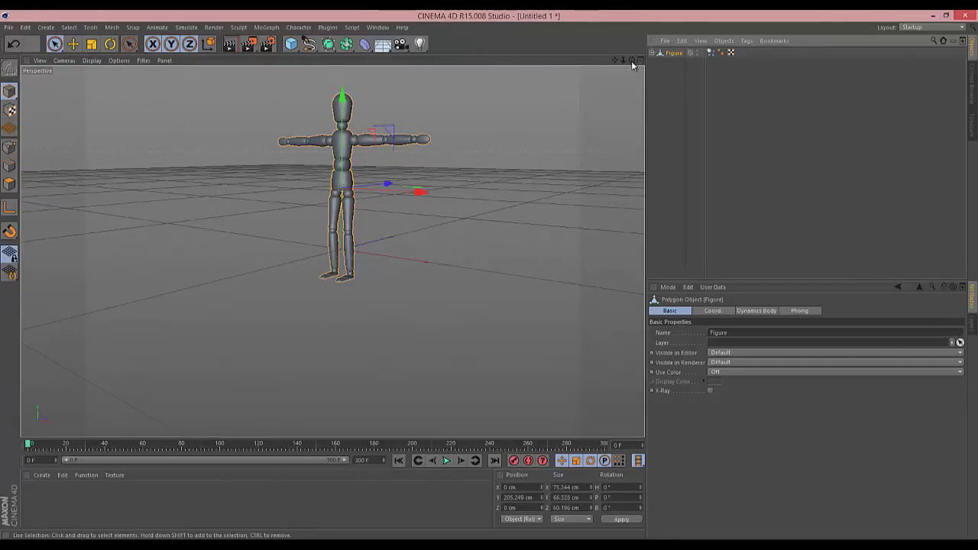
- Switch the viewport display to shading with wireframe lines and deselect the figure
left_click_drag(614, 60, 94, 94)
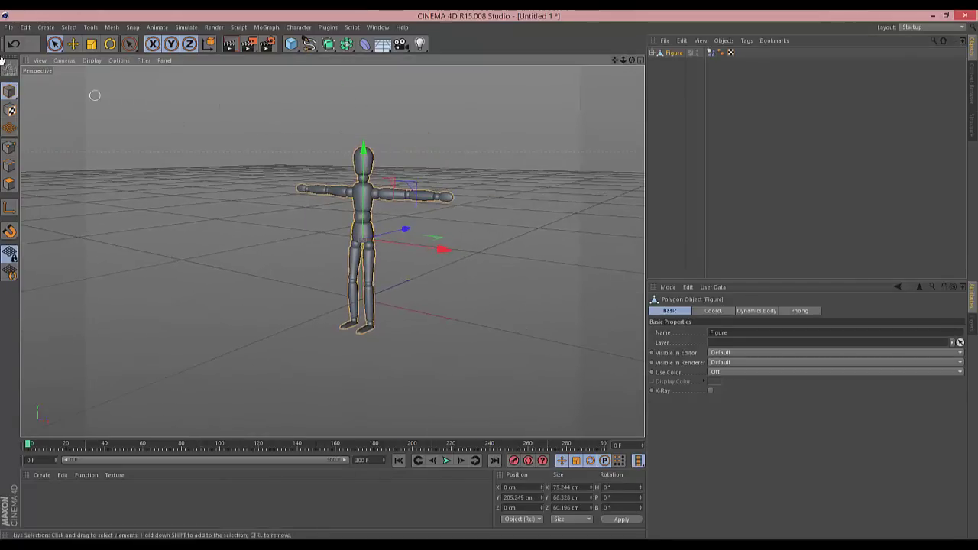
left_click(90, 60)
left_click(107, 89)
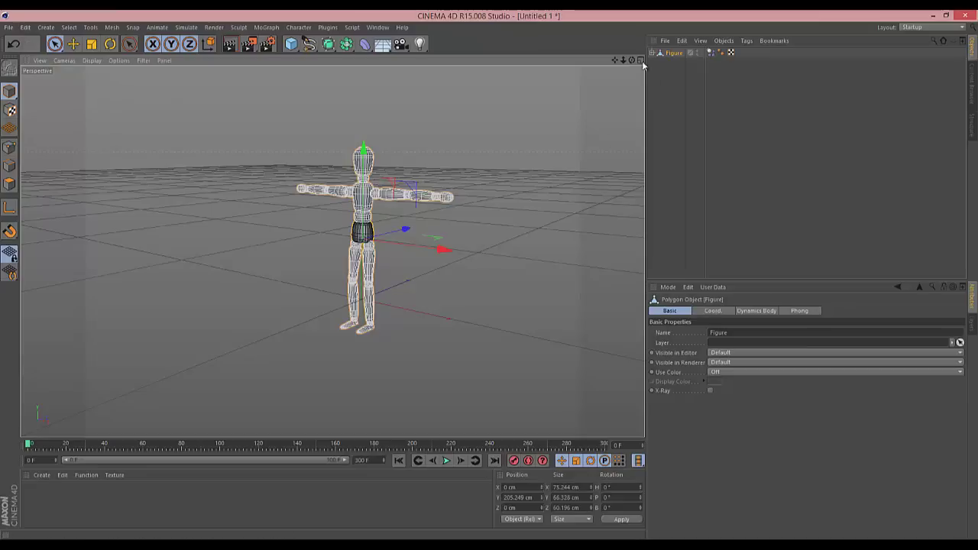
left_click(660, 115)
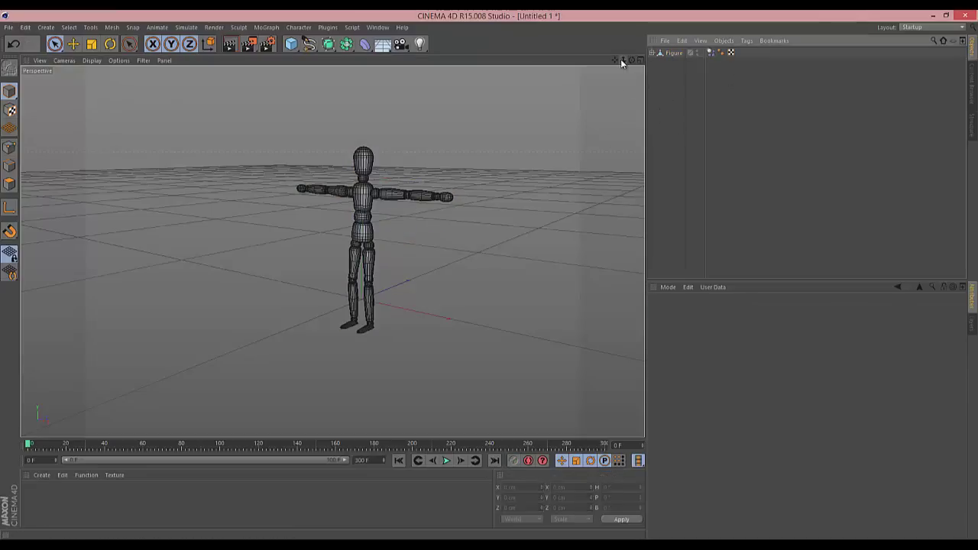
left_click_drag(620, 59, 620, 63)
left_click_drag(488, 276, 617, 61)
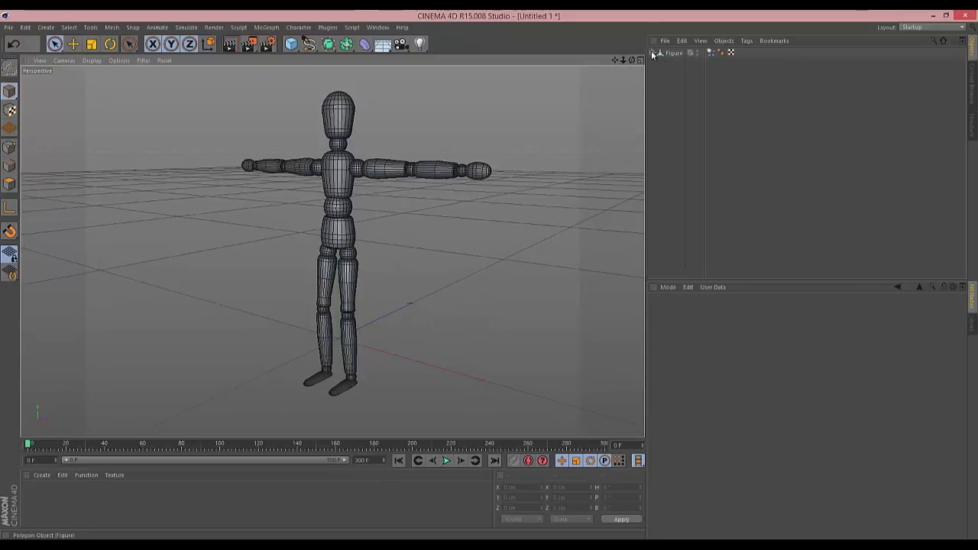
- Expand the figure's object hierarchy through the thighs, shins, feet, upper body, head and upper arms
left_click(652, 53)
left_click(657, 62)
left_click(657, 93)
left_click(657, 124)
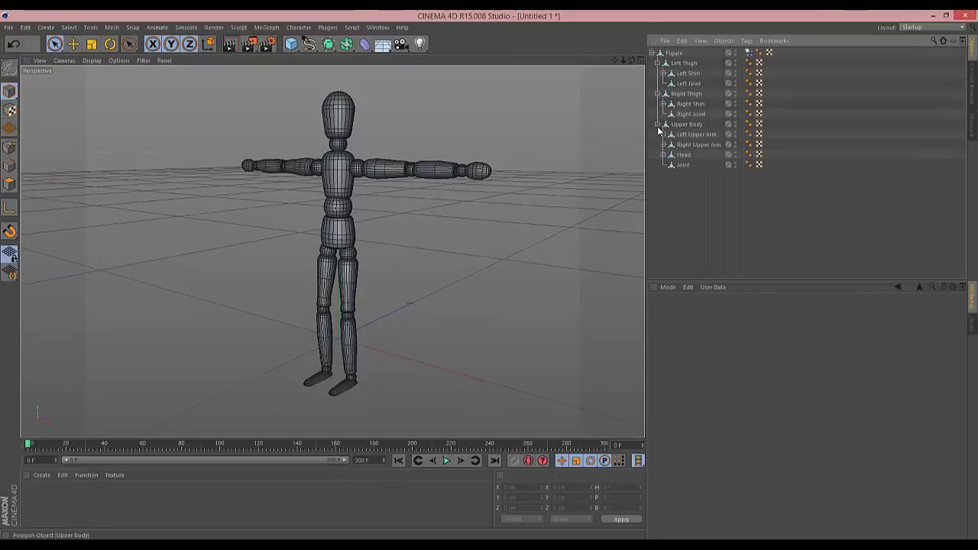
left_click(663, 154)
left_click(663, 145)
left_click(662, 134)
left_click(663, 103)
left_click(662, 73)
left_click(668, 83)
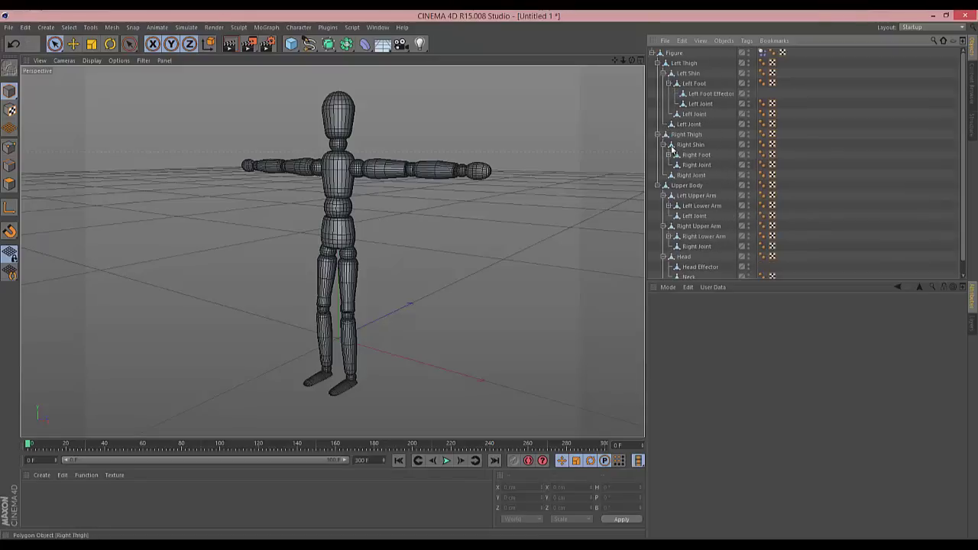
left_click(668, 155)
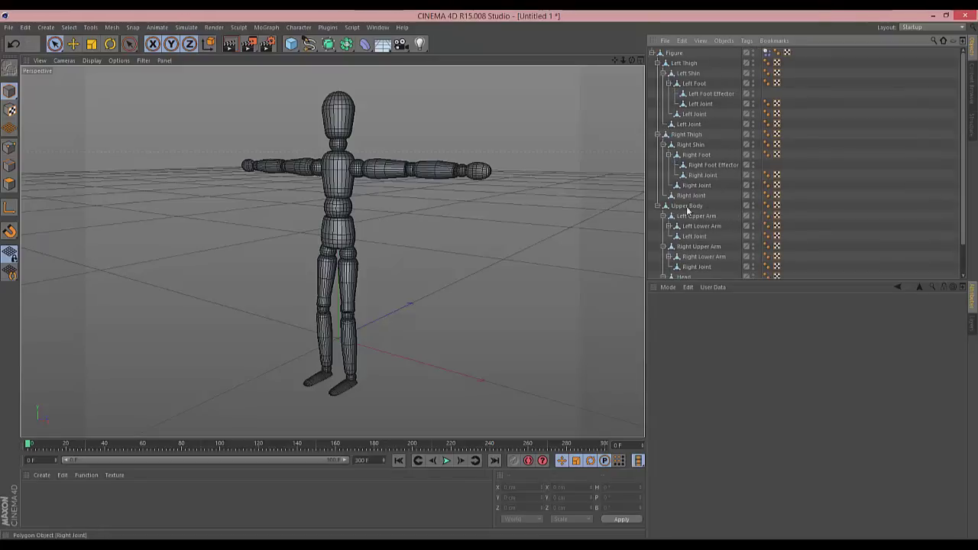
- Expand the left and right lower arms and hands in the figure's hierarchy
left_click(668, 226)
left_click(675, 237)
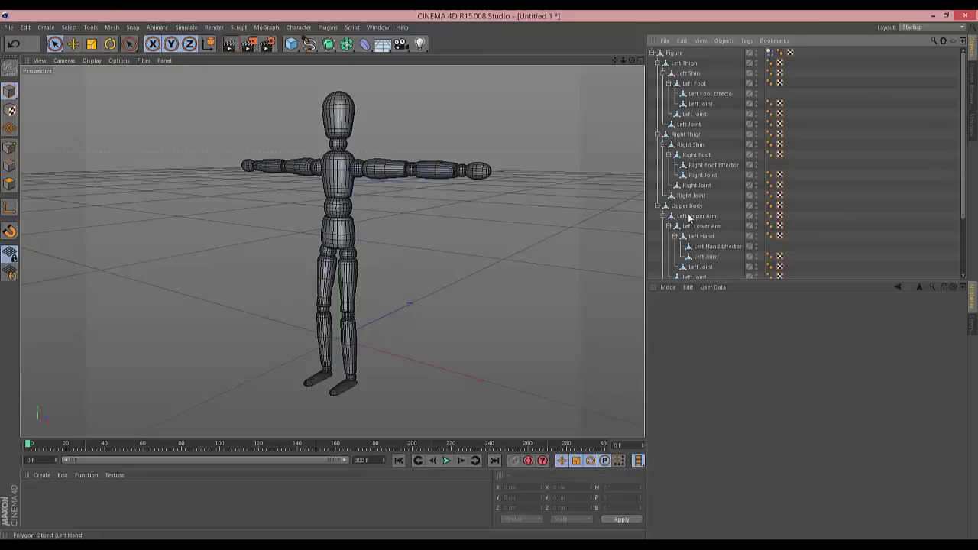
scroll(684, 229, "down", 3)
left_click(669, 223)
left_click(676, 233)
scroll(680, 229, "down", 2)
scroll(716, 173, "up", 5)
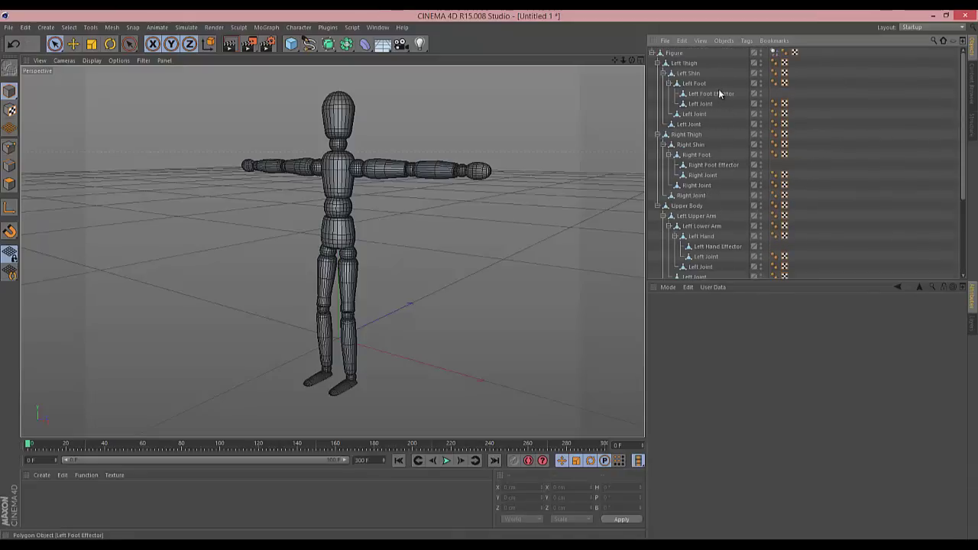
- Examine where the left and right foot effectors sit on the figure
left_click(718, 93)
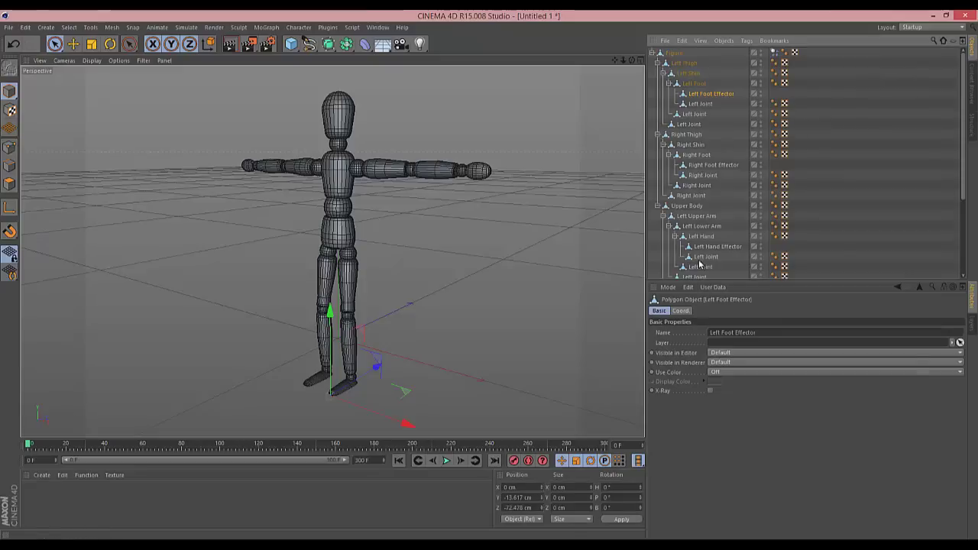
left_click(730, 165)
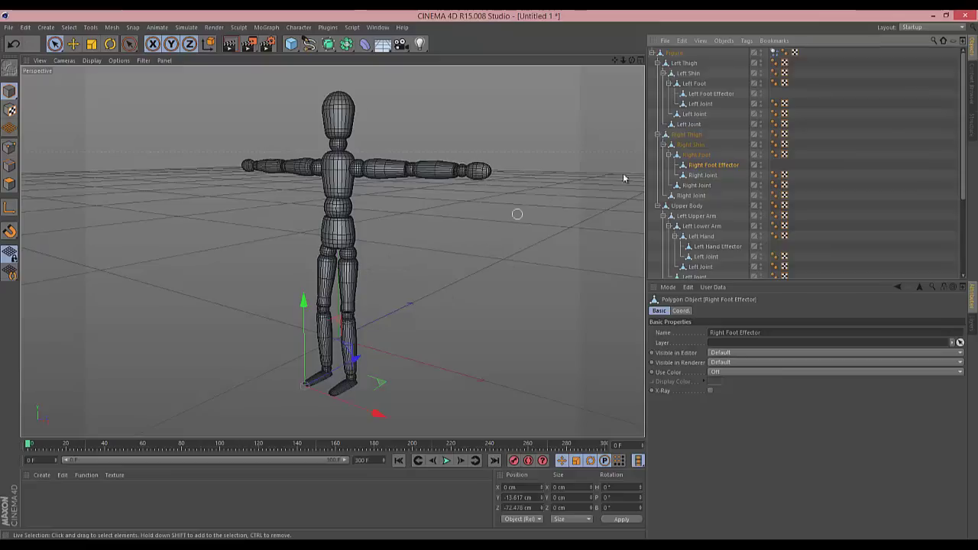
scroll(718, 169, "down", 5)
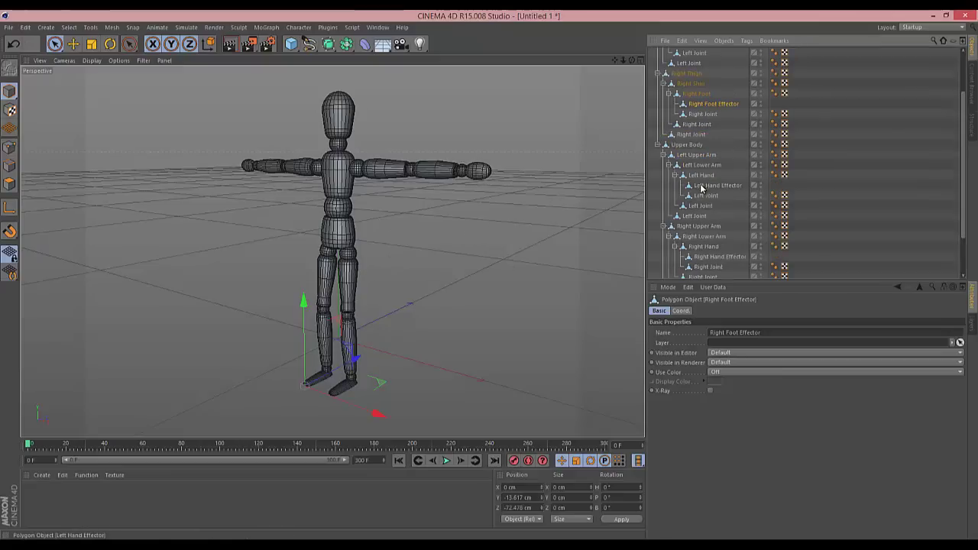
scroll(716, 166, "up", 5)
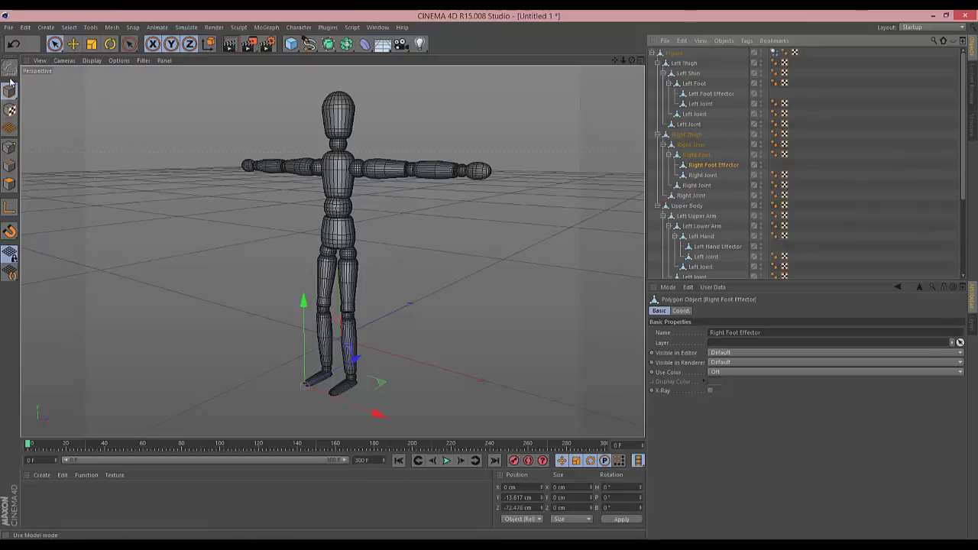
- Rotate the left upper arm together with its shoulder joint to a heading of about 310°
left_click(378, 170)
left_click_drag(632, 67, 169, 72)
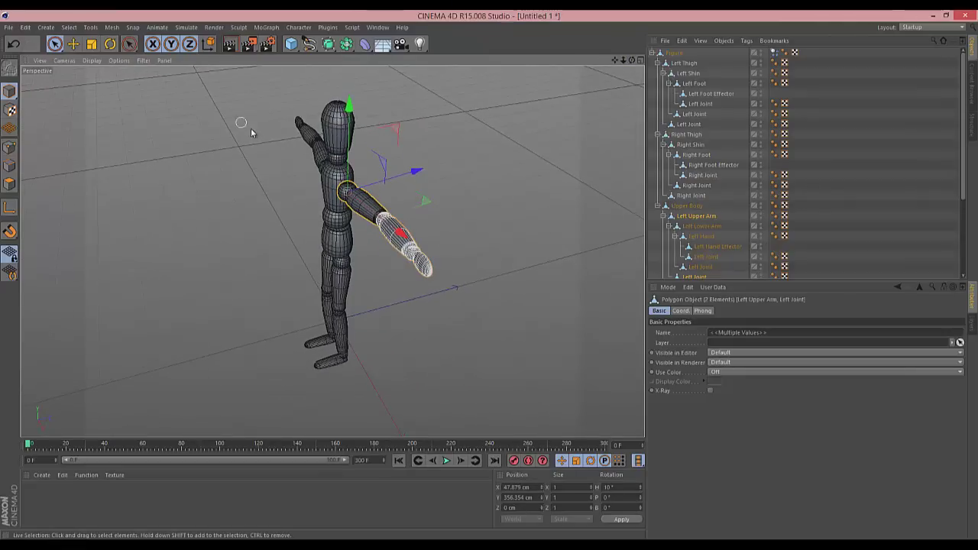
key("r")
left_click_drag(382, 214, 320, 201)
left_click_drag(632, 60, 580, 93)
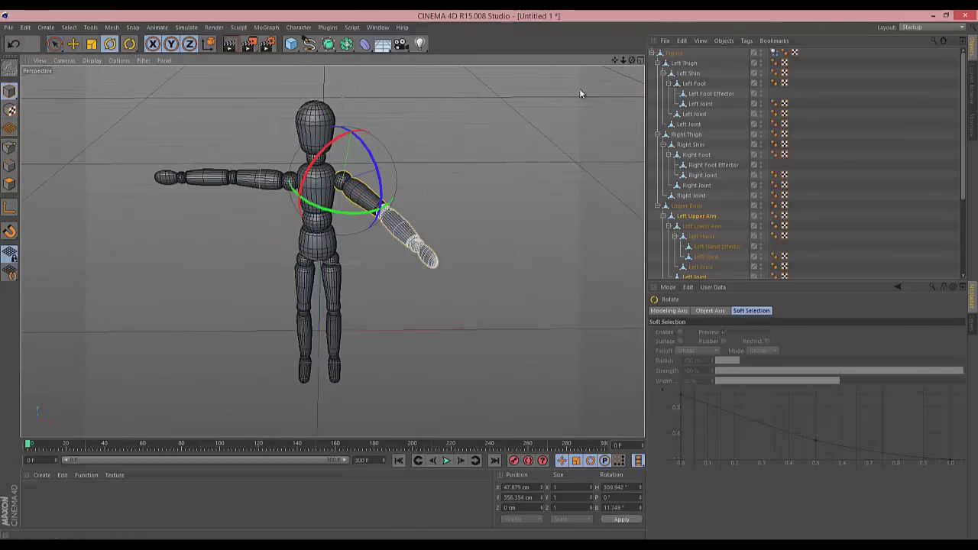
- Try to bend the left arm by rotating only its elbow joint
left_click(384, 209)
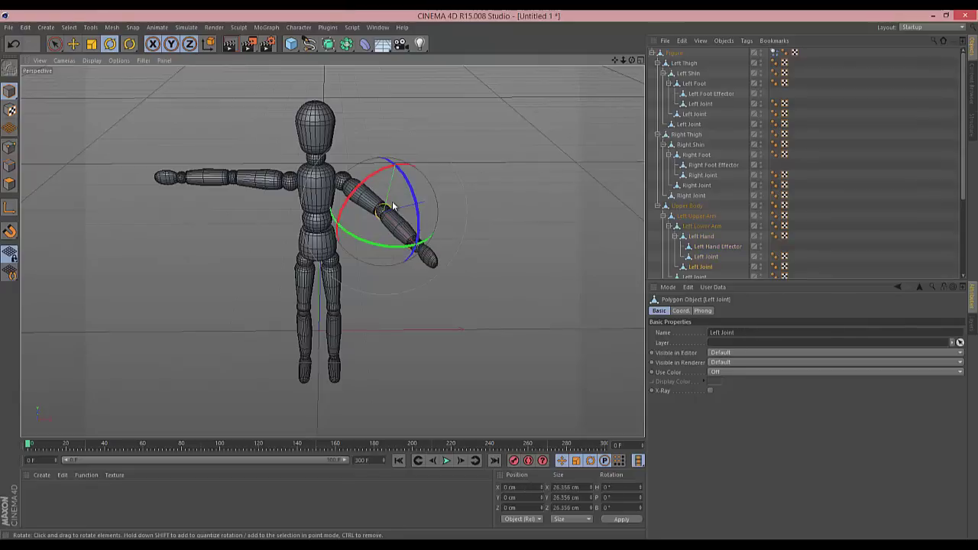
left_click_drag(410, 177, 413, 208)
left_click(490, 268)
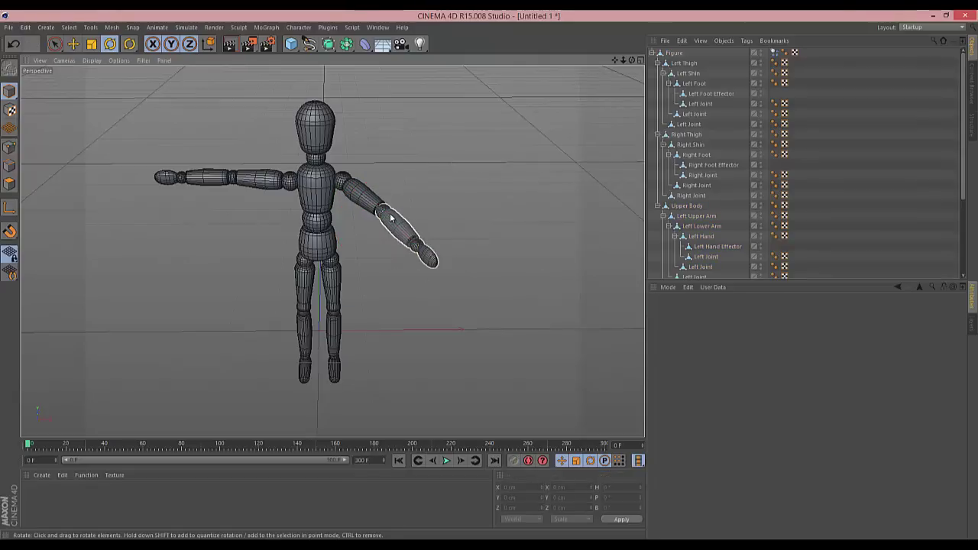
left_click(384, 214)
left_click(456, 227)
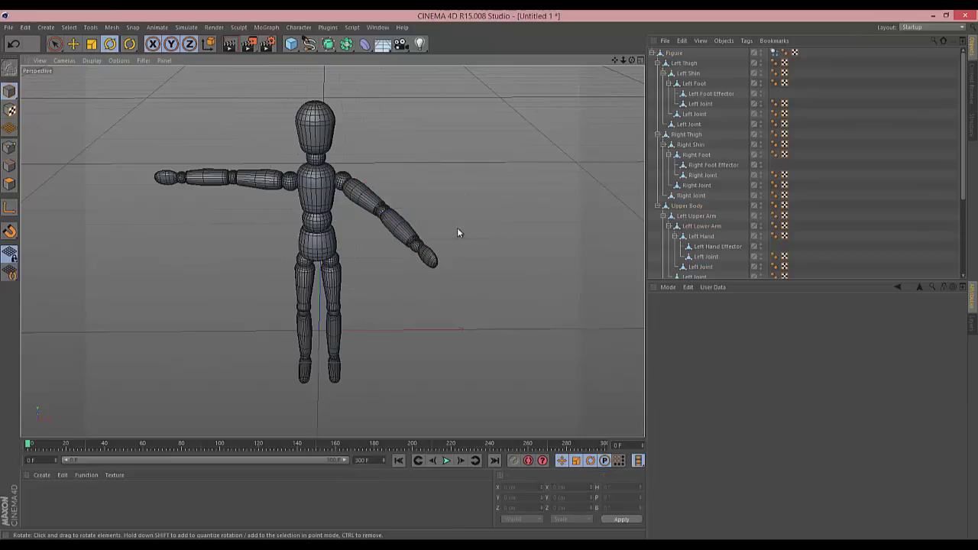
- Rotate the left lower arm at the elbow to bend it toward the body
left_click(401, 225)
left_click_drag(388, 160, 375, 162)
left_click_drag(415, 246, 395, 253)
left_click_drag(389, 199, 393, 228)
- Rotate the left hand at the wrist so that it points inward
left_click(395, 292)
left_click_drag(443, 286, 398, 303)
left_click_drag(402, 264, 373, 258)
- Swing the left lower arm further inward and bring the left upper arm down beside the torso, at a heading of about -84°
left_click(388, 233)
left_click_drag(415, 202, 330, 226)
left_click(362, 192)
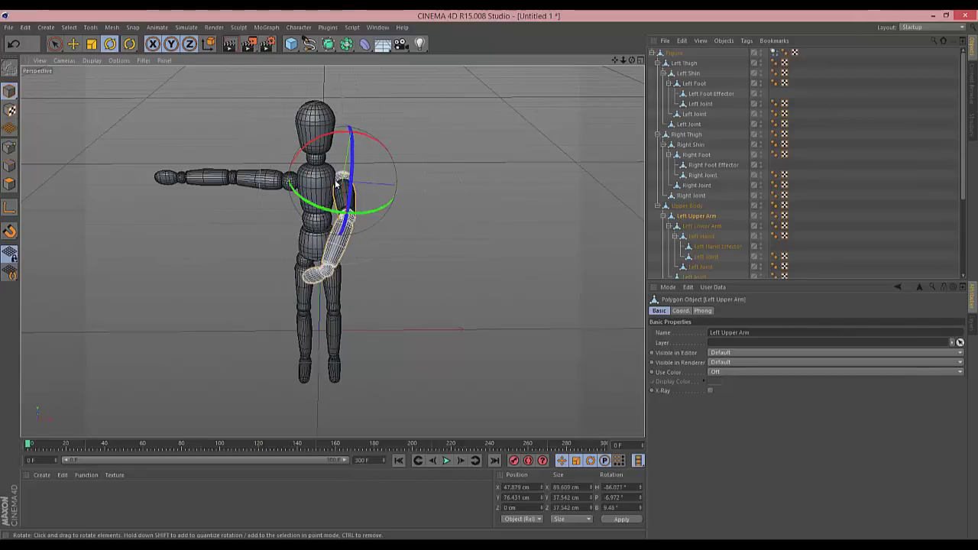
- Adjust the left arm's rotation slightly so that its hand rests against the front of the hip
left_click_drag(334, 180, 340, 176)
left_click(500, 205)
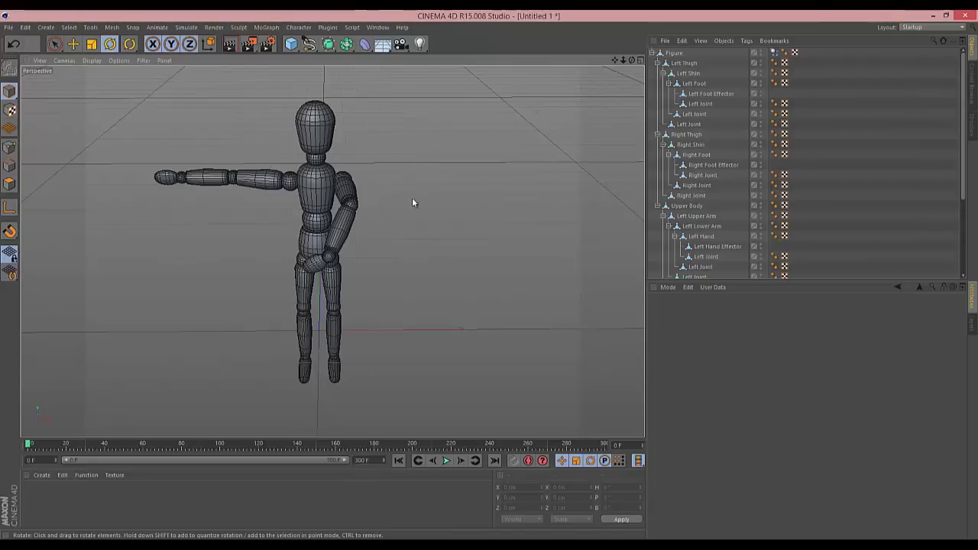
mouse_move(624, 60)
left_mouse_down()
mouse_move(490, 276)
mouse_move(614, 61)
mouse_move(489, 276)
mouse_move(631, 60)
left_mouse_up()
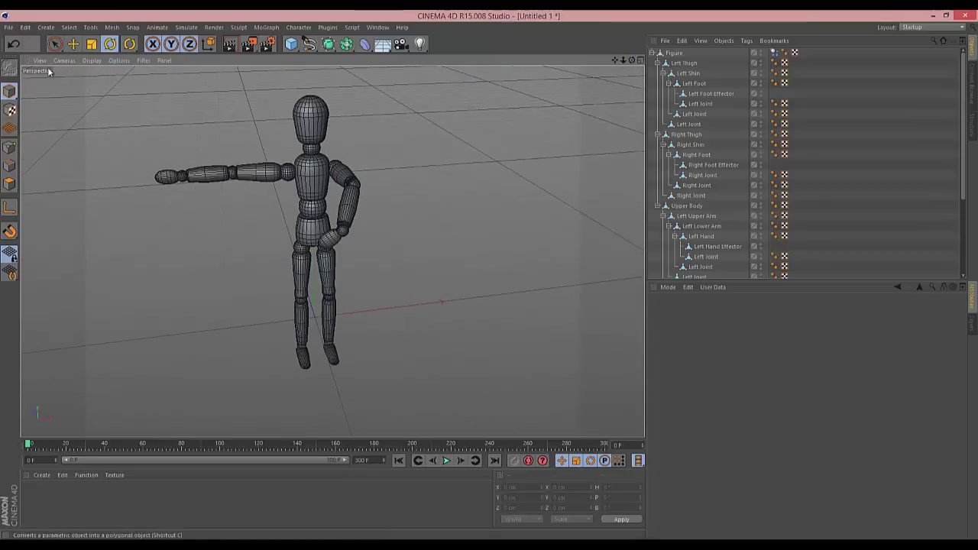
- Undo the rotations of the left arm back to the straight, outstretched pose and clear the selection
left_click(14, 45)
left_click(16, 45)
left_click(16, 45)
left_click(15, 45)
left_click(16, 45)
left_click(15, 45)
left_click(16, 45)
left_click(16, 45)
left_click(15, 45)
left_click(468, 220)
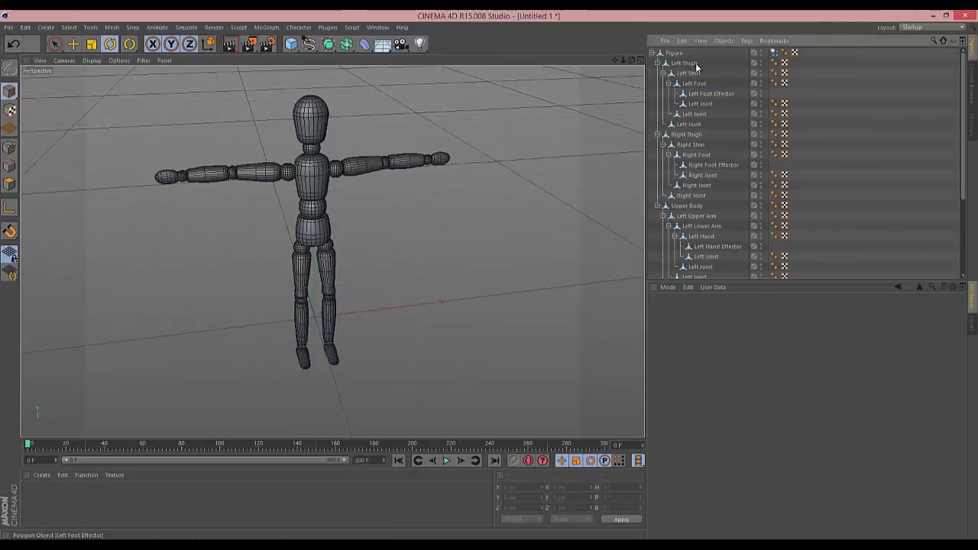
- Delete the Dynamics Body tag from the Figure object
scroll(693, 116, "down", 4)
scroll(698, 188, "up", 4)
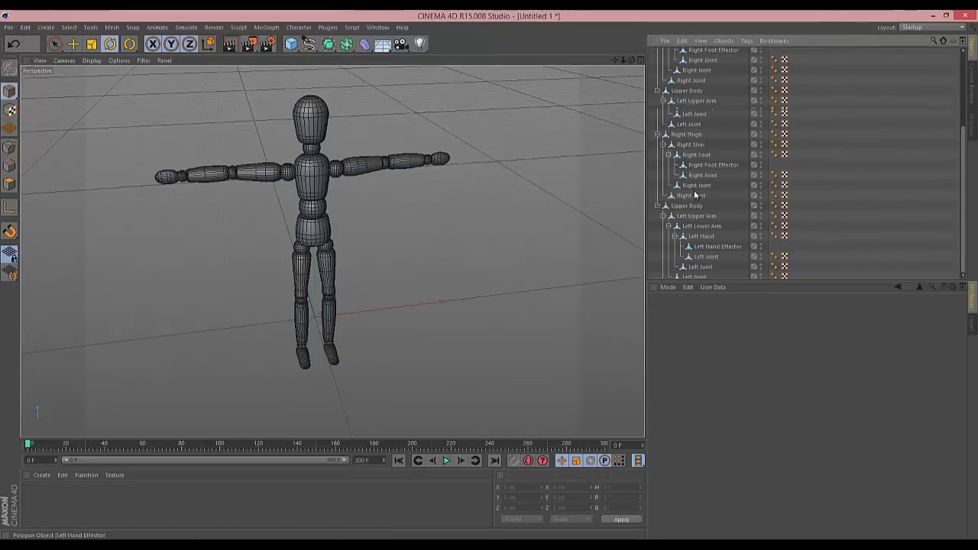
scroll(694, 159, "down", 3)
scroll(701, 136, "up", 3)
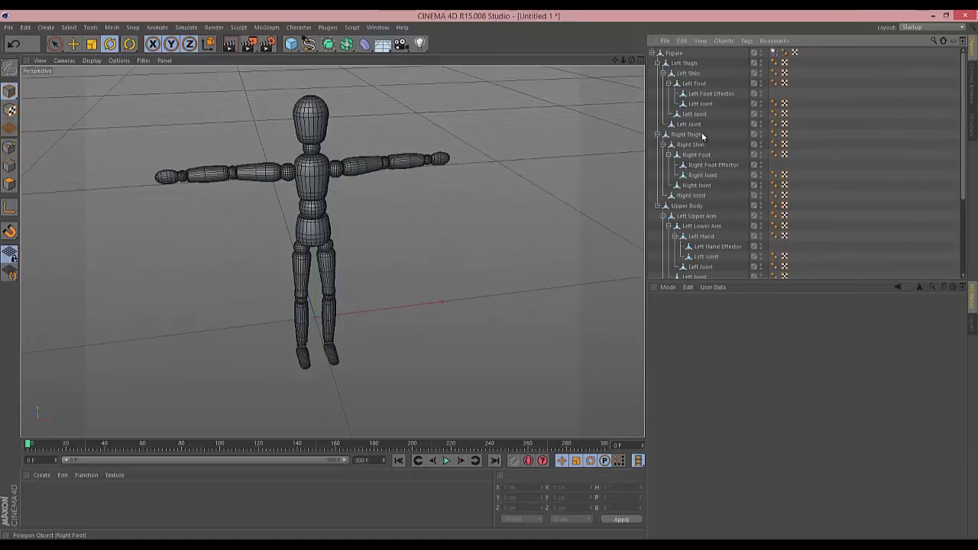
left_click(774, 54)
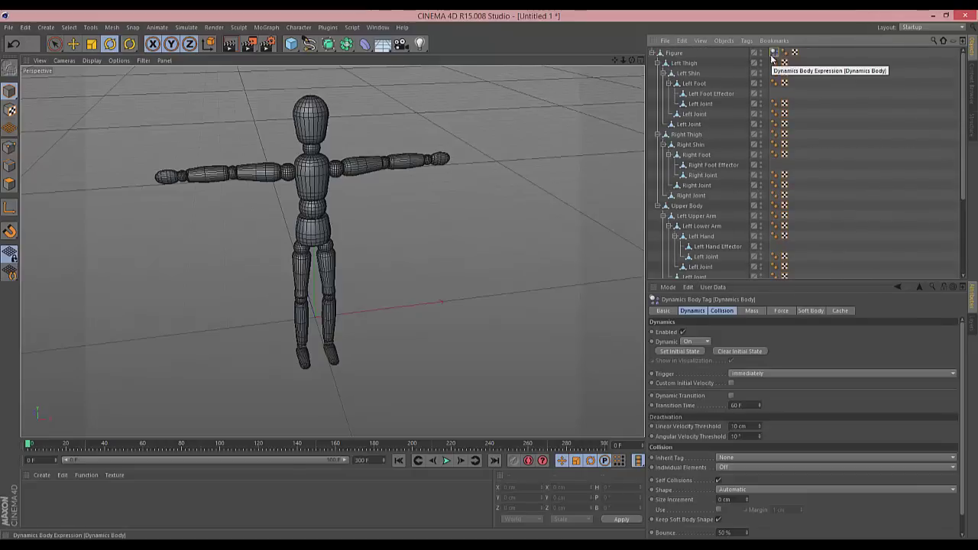
key("Delete")
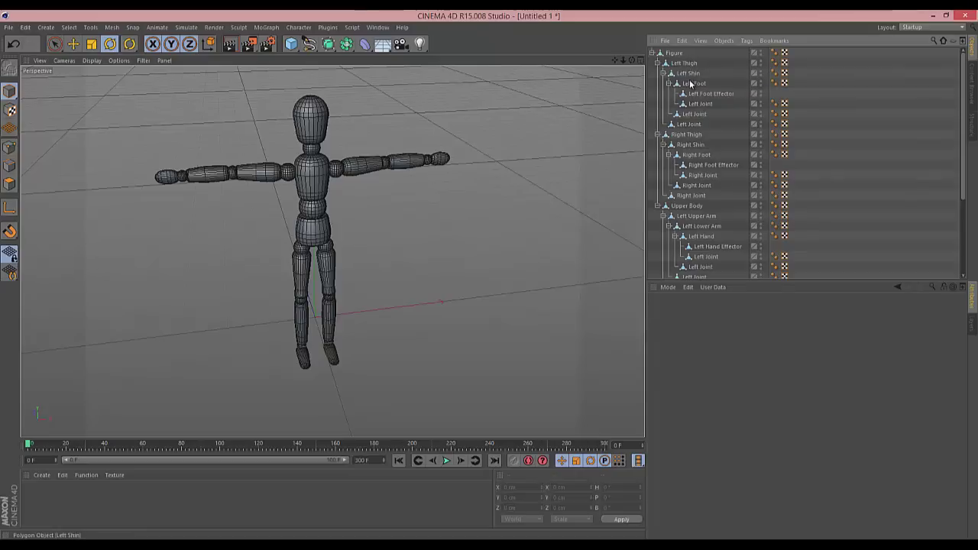
- Delete the Left Foot Effector and Right Foot Effector objects from the figure's hierarchy
left_click(694, 84)
left_click(710, 95)
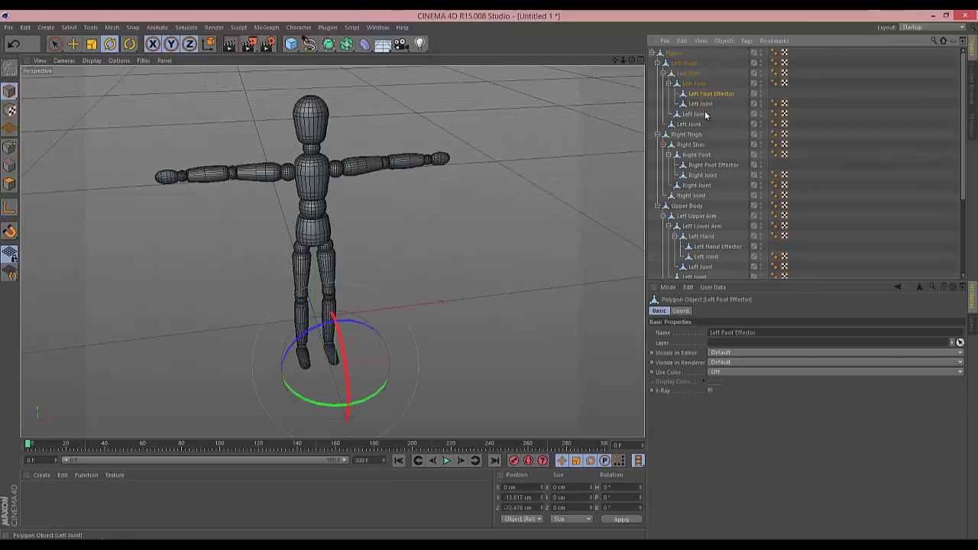
key("Delete")
left_click(714, 154)
key("Delete")
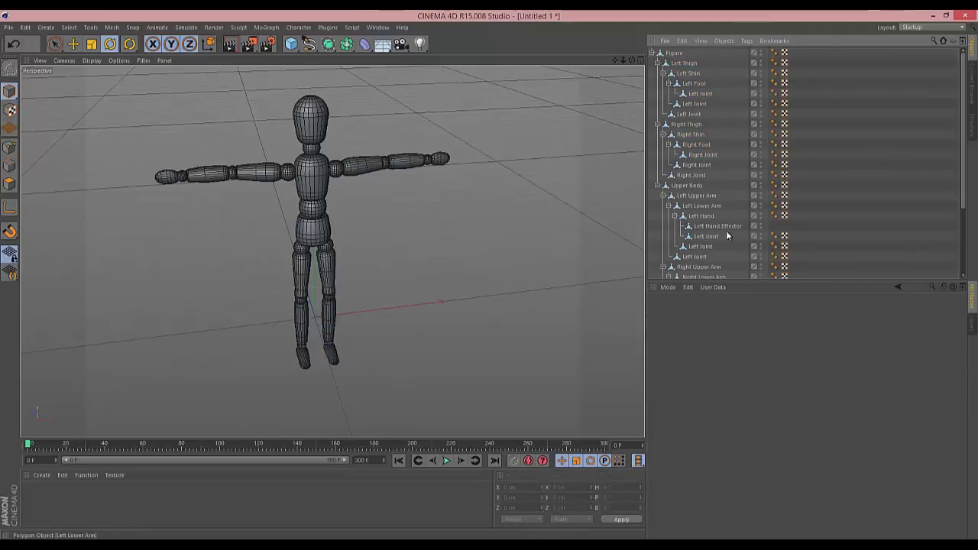
- Delete the Left Hand Effector, Right Hand Effector and Head Effector objects from the upper body's hierarchy
key("Delete")
scroll(714, 199, "down", 3)
left_click(724, 203)
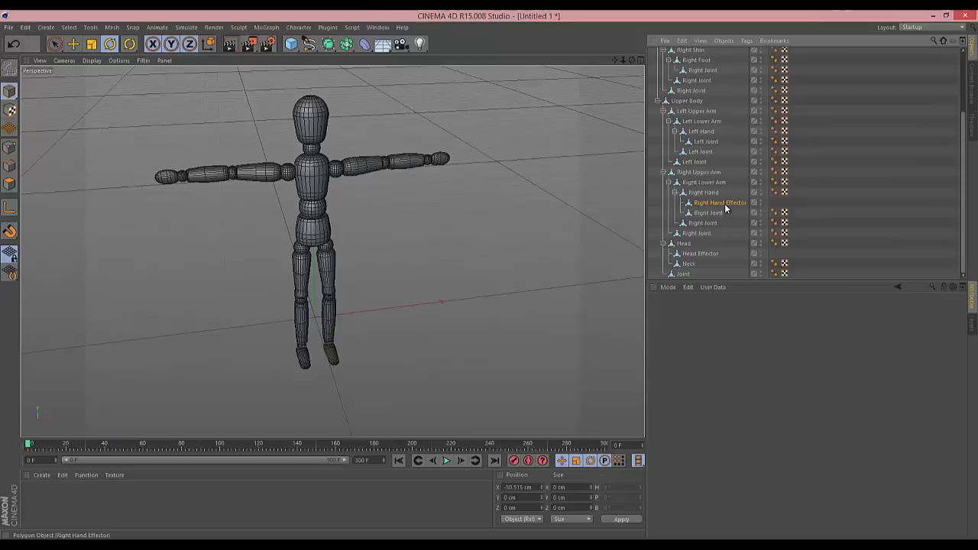
key("Delete")
left_click(703, 254)
key("Delete")
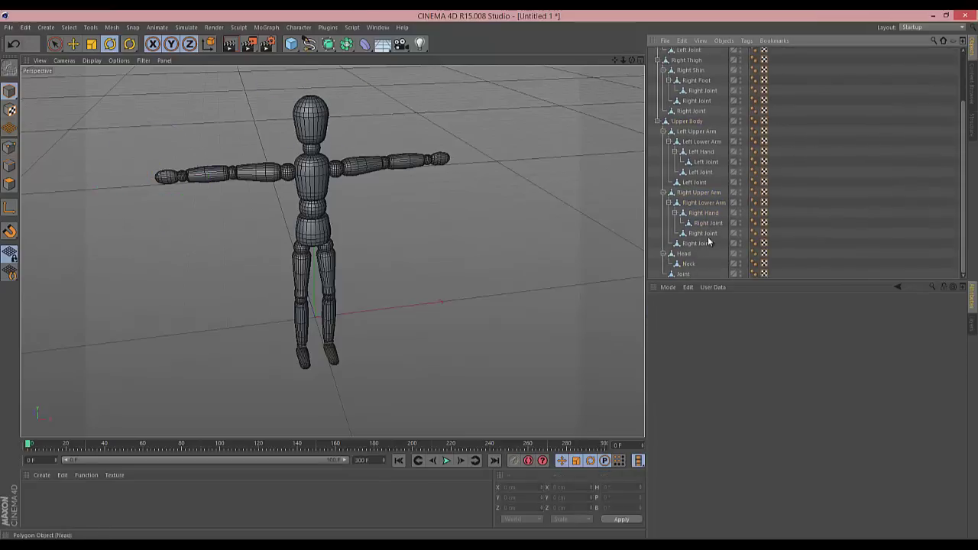
- Collapse the Left Thigh, Right Thigh and Upper Body groups and move all three out of Figure to the top level
scroll(718, 161, "up", 3)
left_click(674, 53)
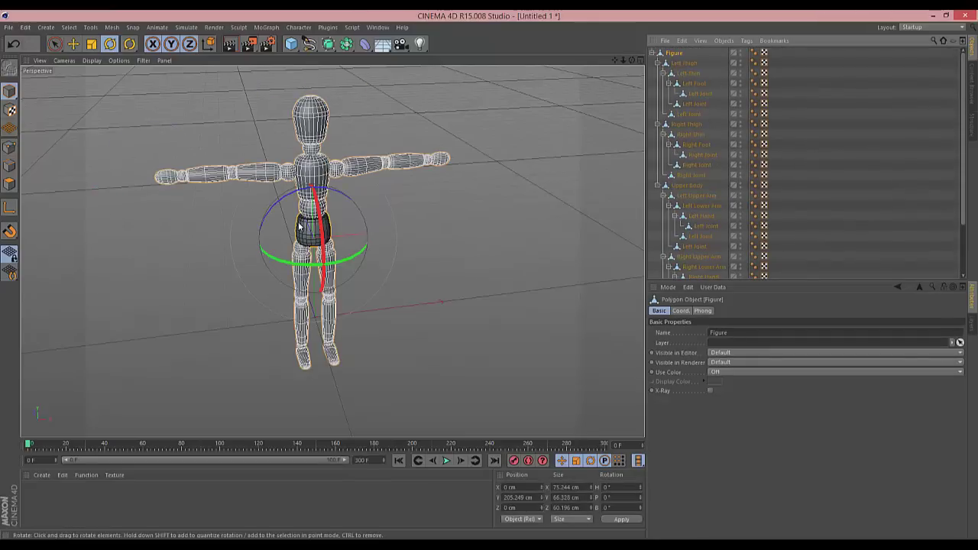
left_click(658, 63)
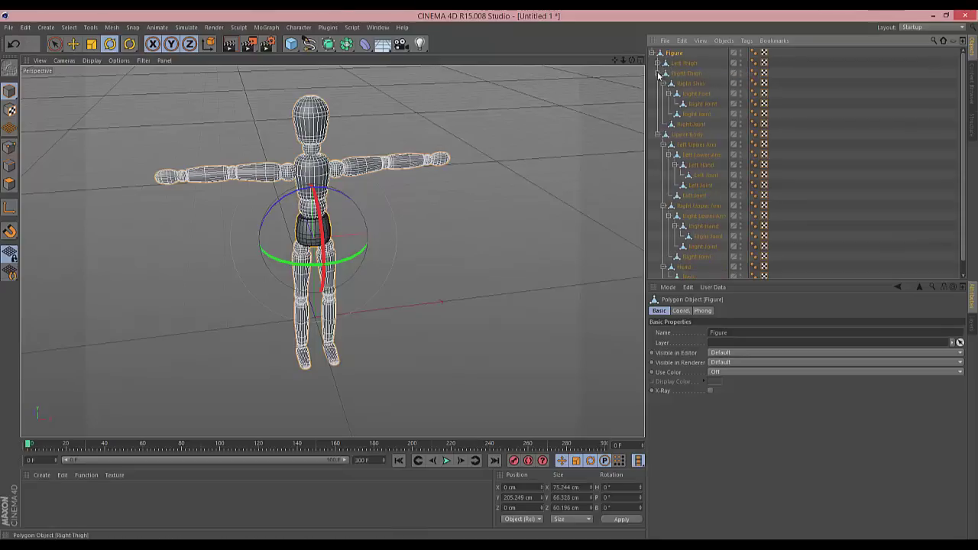
left_click(657, 73)
left_click(657, 84)
left_click(682, 64)
left_click(684, 84, "shift")
double_click(684, 84)
left_click(683, 108)
left_click(683, 64)
left_click(685, 83, "shift")
left_click_drag(685, 84, 680, 120)
- Rename the separated Figure object as Body Middle
left_click(673, 54)
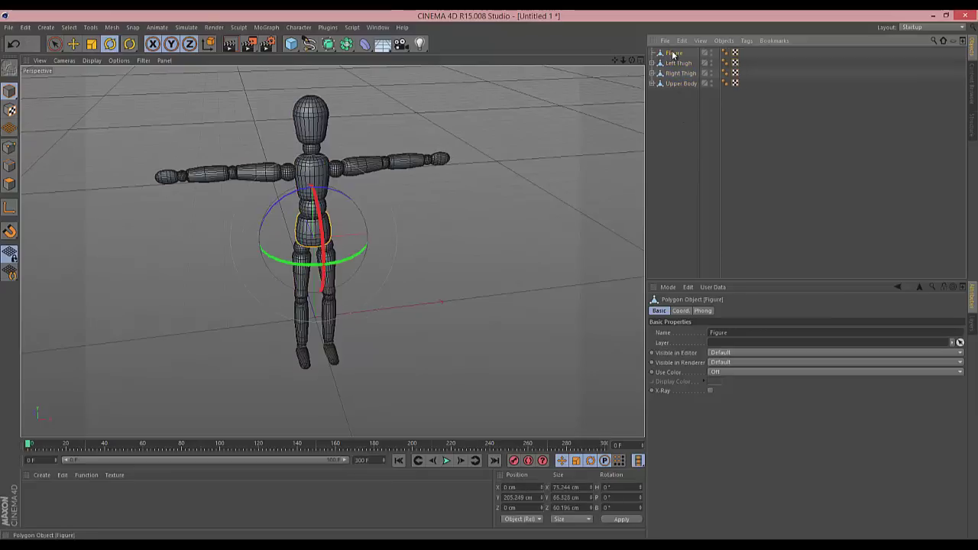
double_click(672, 54)
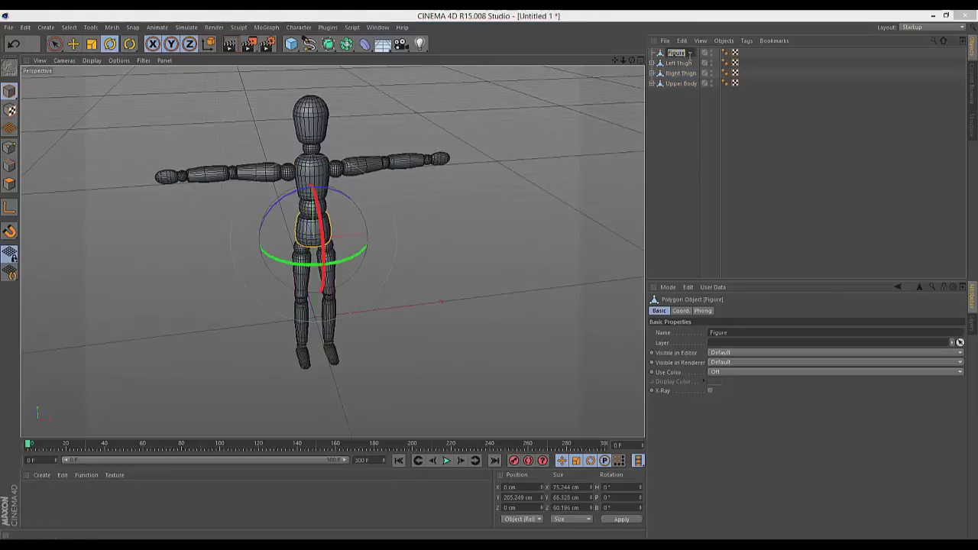
type("Body Middle")
key("Return")
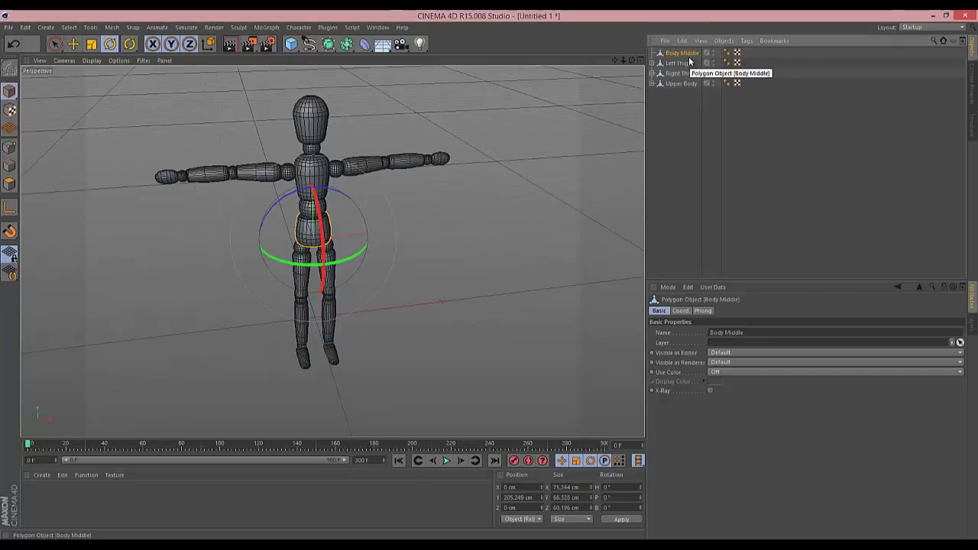
- Move Head out of Upper Body to the top of the object list, and place Upper Body above Body Middle
left_click(651, 83)
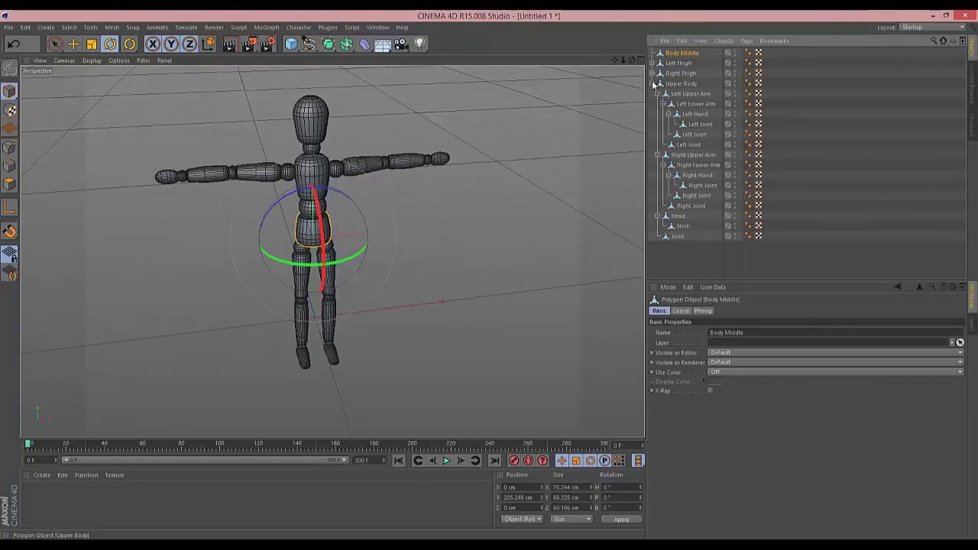
left_click(657, 93)
left_click(657, 103)
left_click(656, 114)
left_click_drag(679, 114, 673, 58)
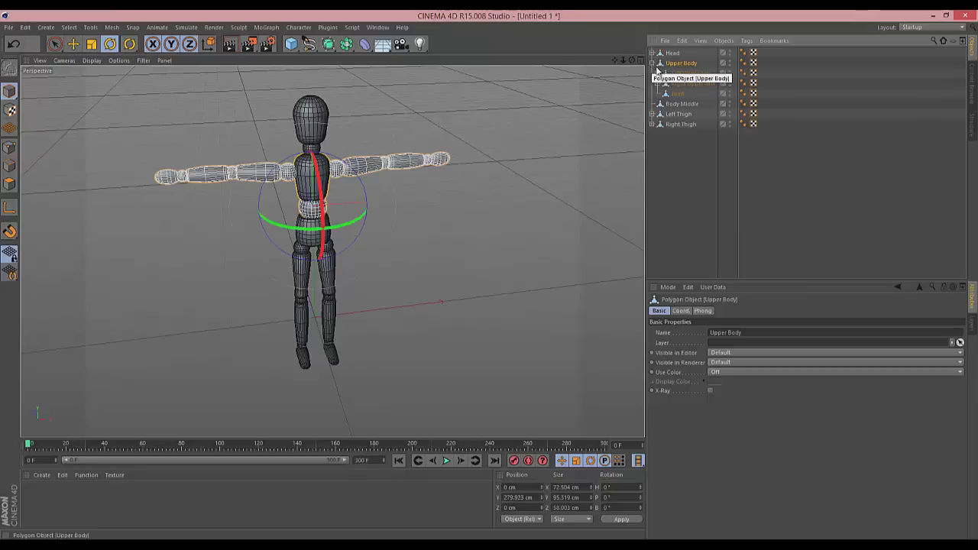
left_click(653, 62)
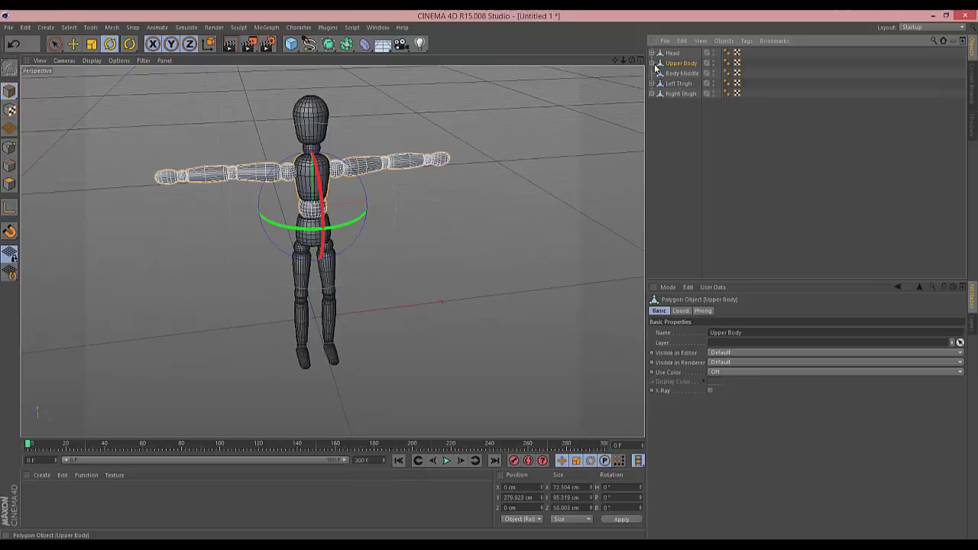
- Move the Joint out of Upper Body to sit above Body Middle and rename it Middle Joint
left_click(653, 63)
left_click_drag(680, 93, 669, 69)
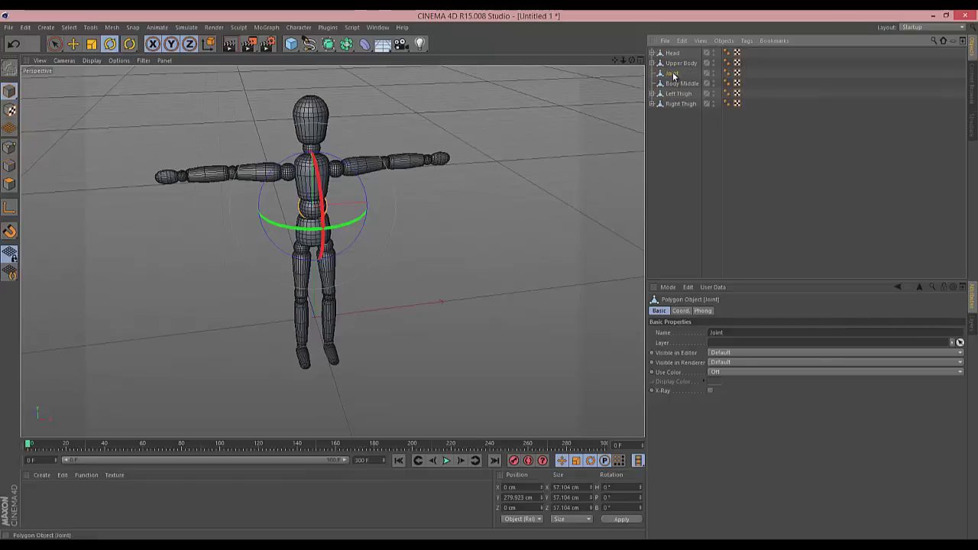
left_click(673, 73)
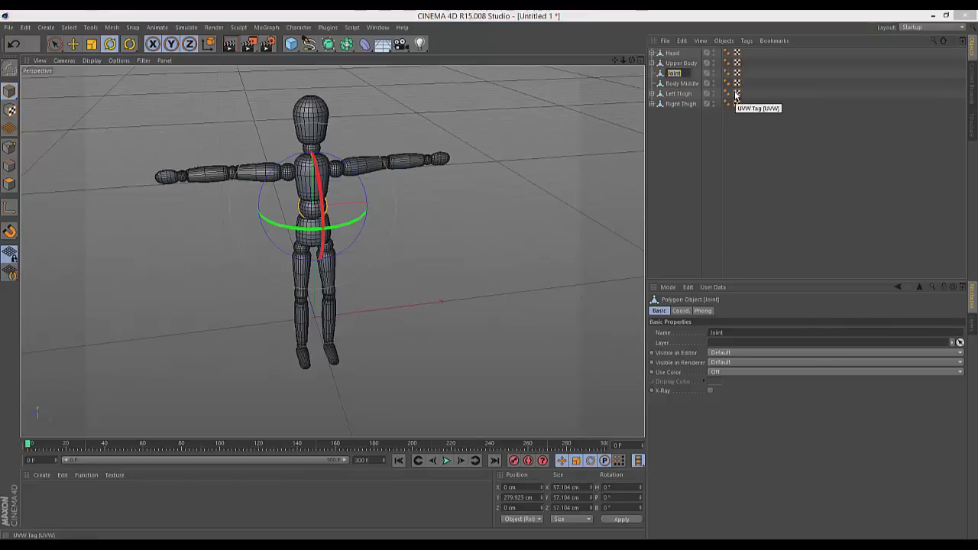
type("M")
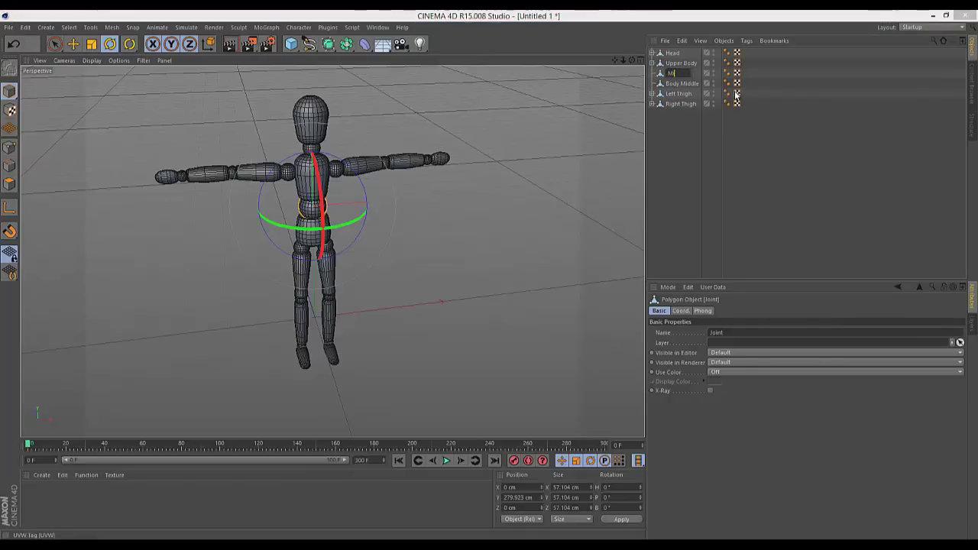
type("iddle Joint")
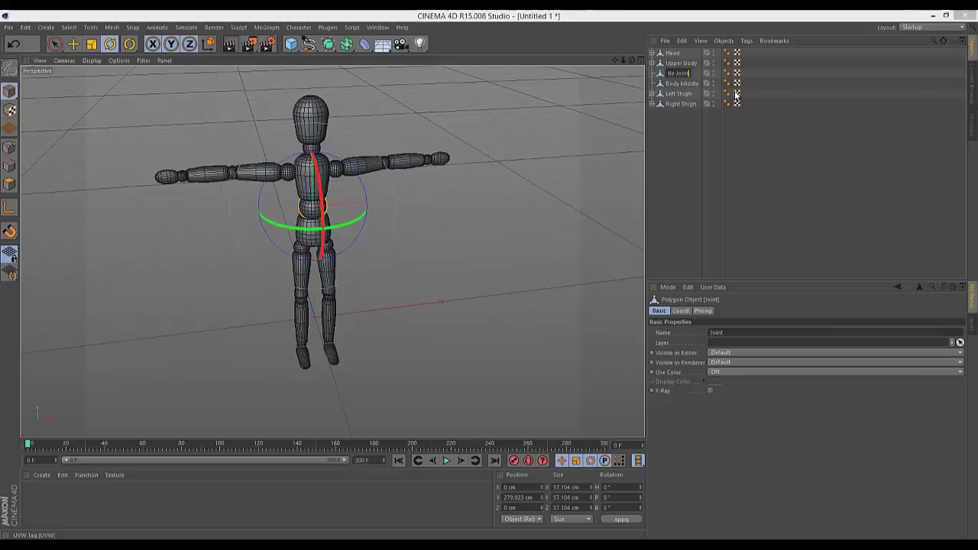
key("Return")
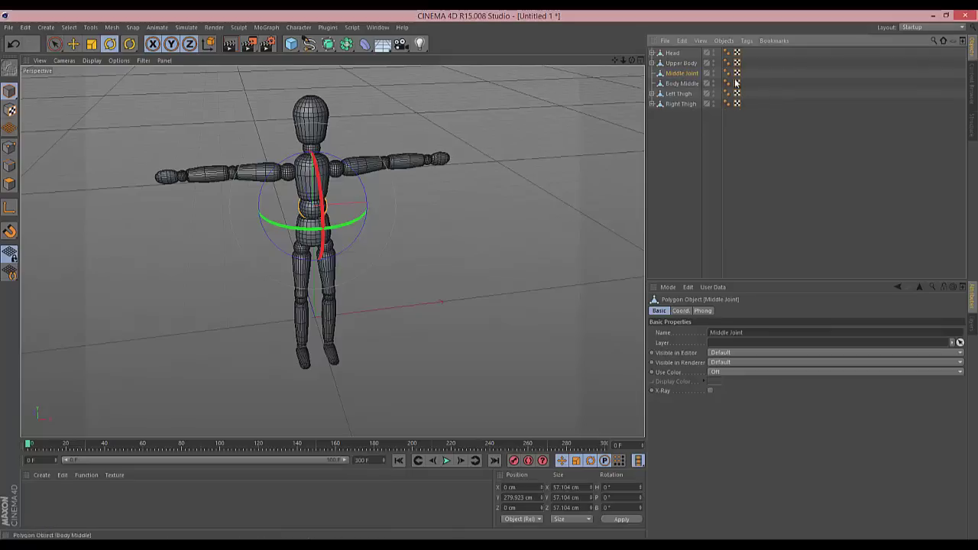
- Move Neck out of Head to the top level, between Head and Upper Body
left_click(679, 133)
left_click(672, 53)
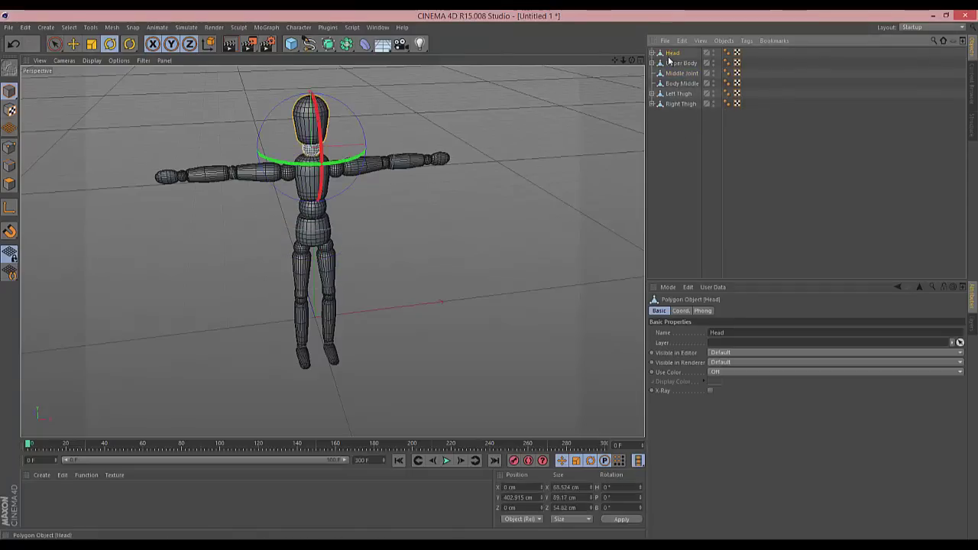
left_click(651, 52)
left_click(677, 64)
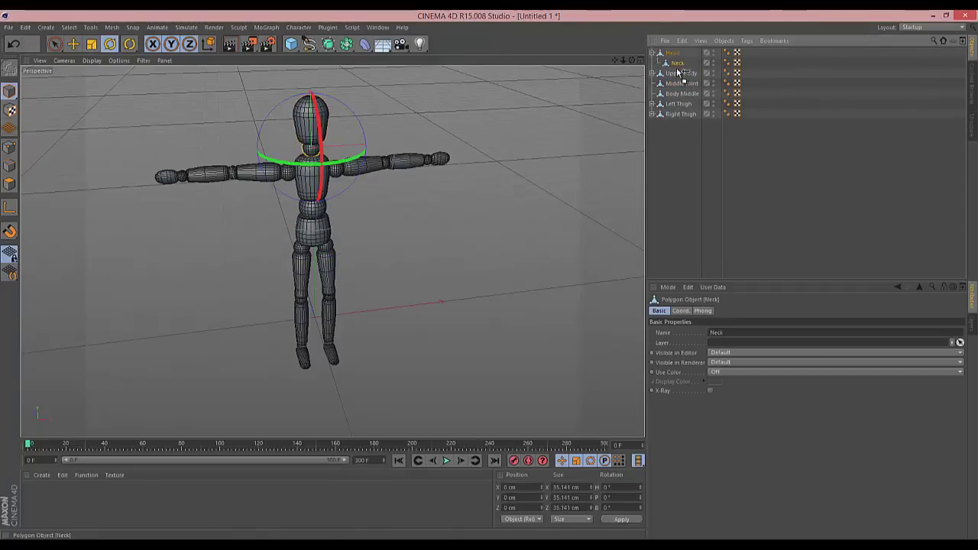
- Try to move Left Upper Arm and Right Upper Arm out of Upper Body to the top level
left_click(668, 74)
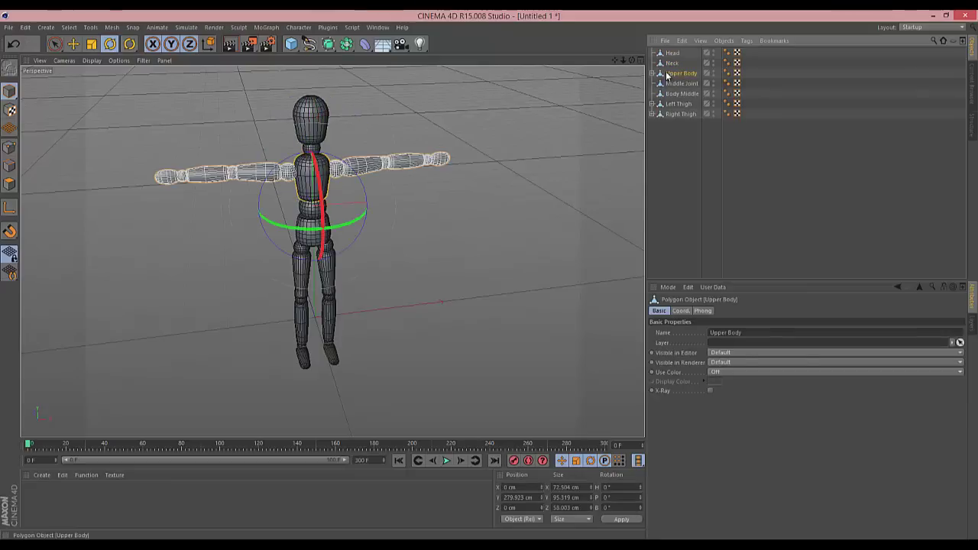
left_click(654, 73)
left_click(688, 84)
left_click(684, 94, "ctrl")
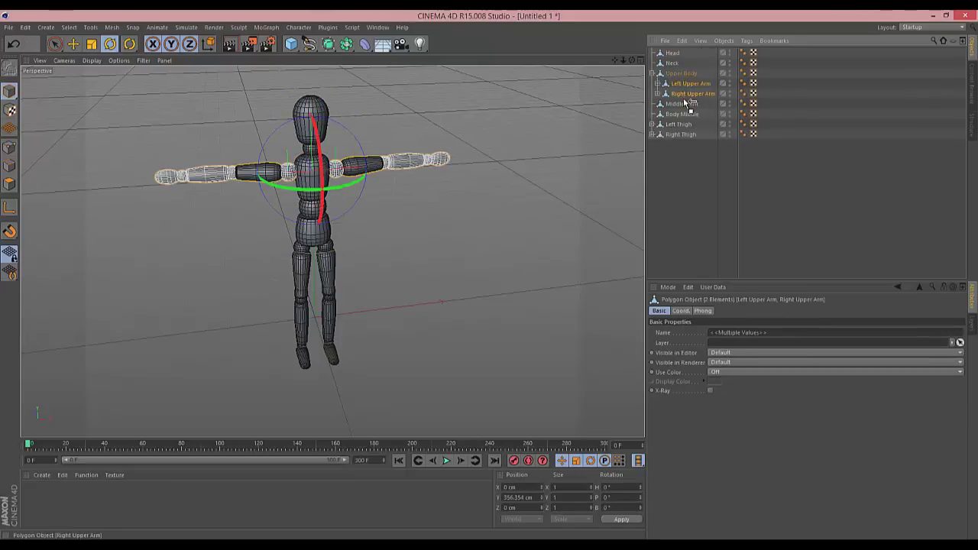
left_click_drag(683, 99, 683, 99)
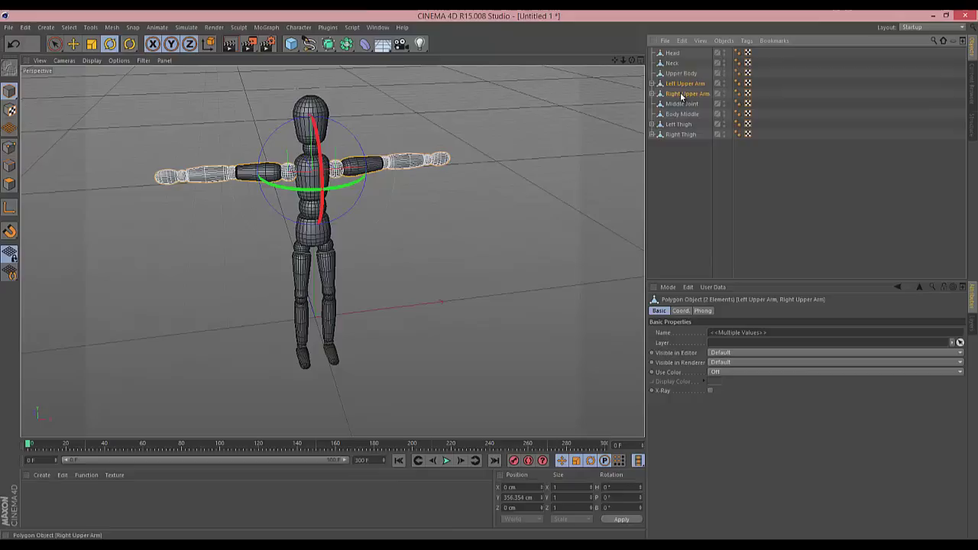
left_click_drag(682, 74, 680, 75)
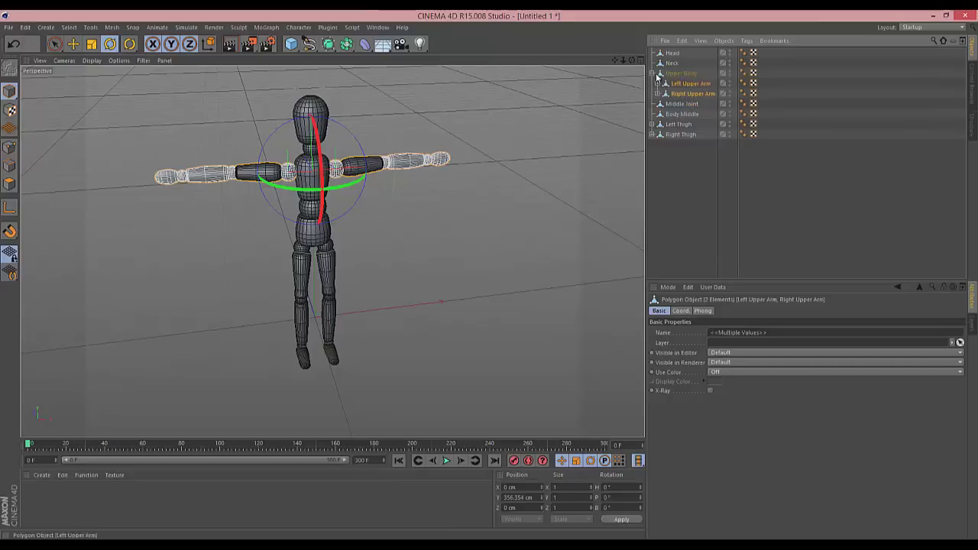
left_click(652, 73)
- Select the top-level parts in turn, from Middle Joint down to Right Thigh, to check what each one contains
left_click(680, 84)
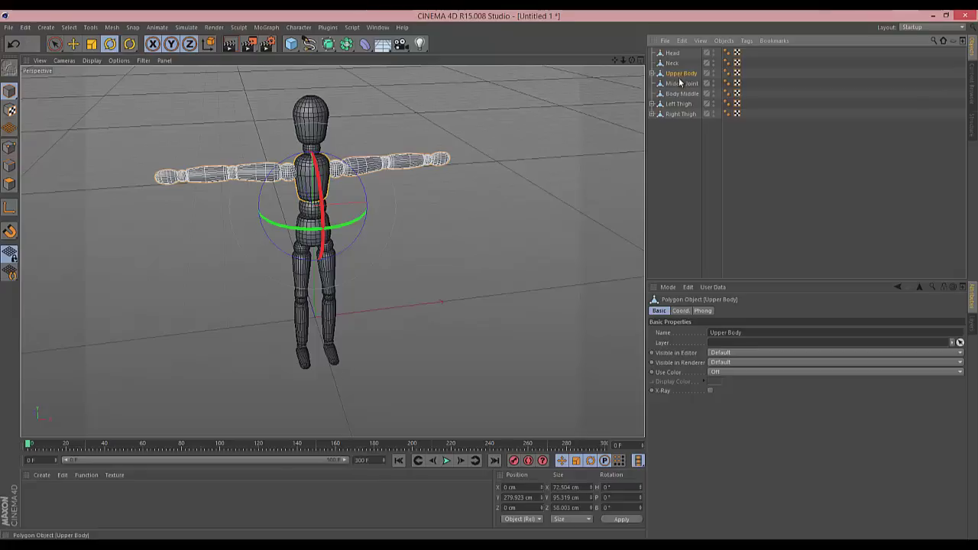
left_click(682, 94)
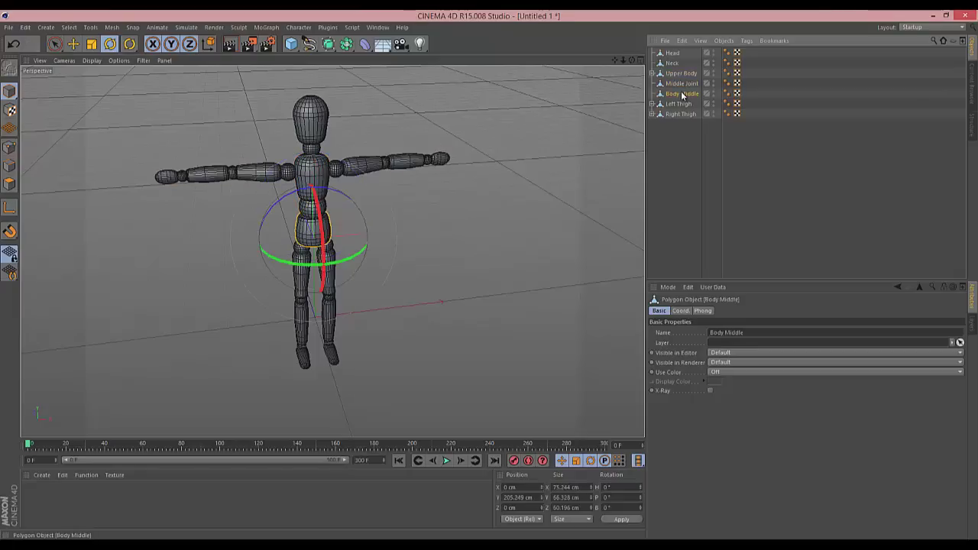
left_click(680, 105)
left_click(678, 114)
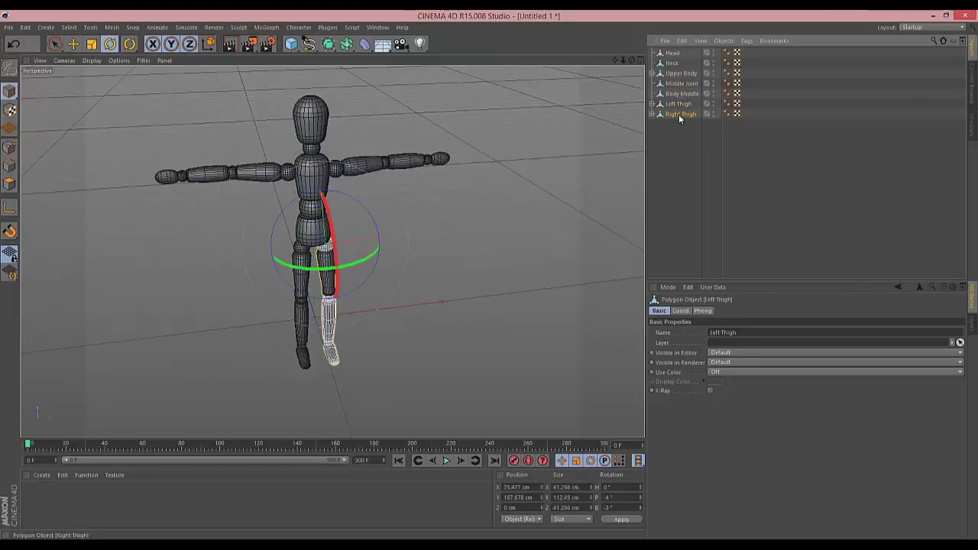
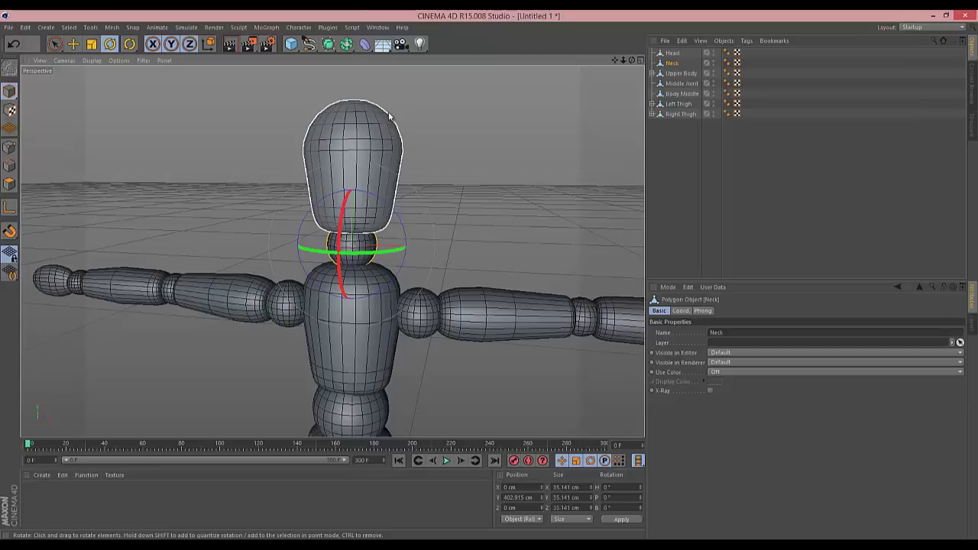
- Add a dynamics Connector at the Neck's position and place it at the top level between Head and Neck
left_click(186, 27)
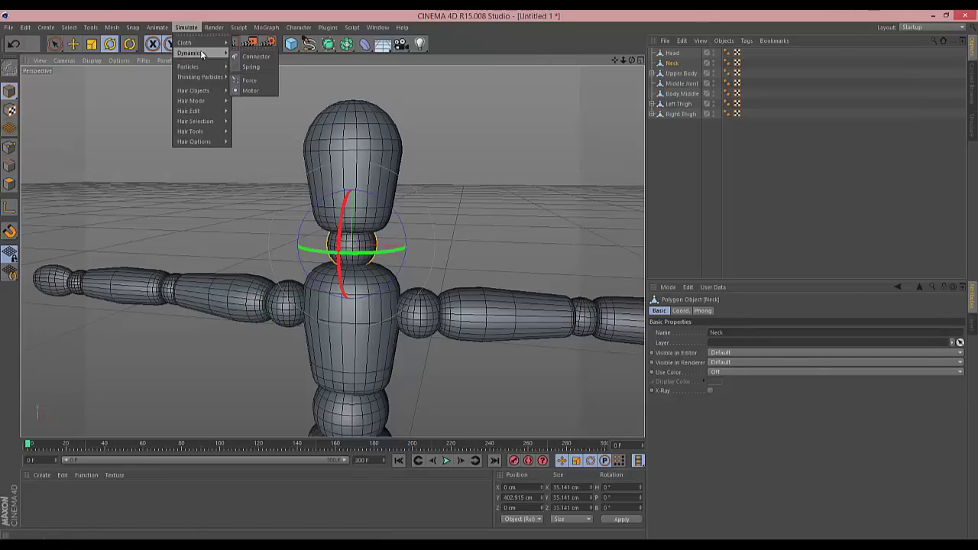
mouse_move(225, 54)
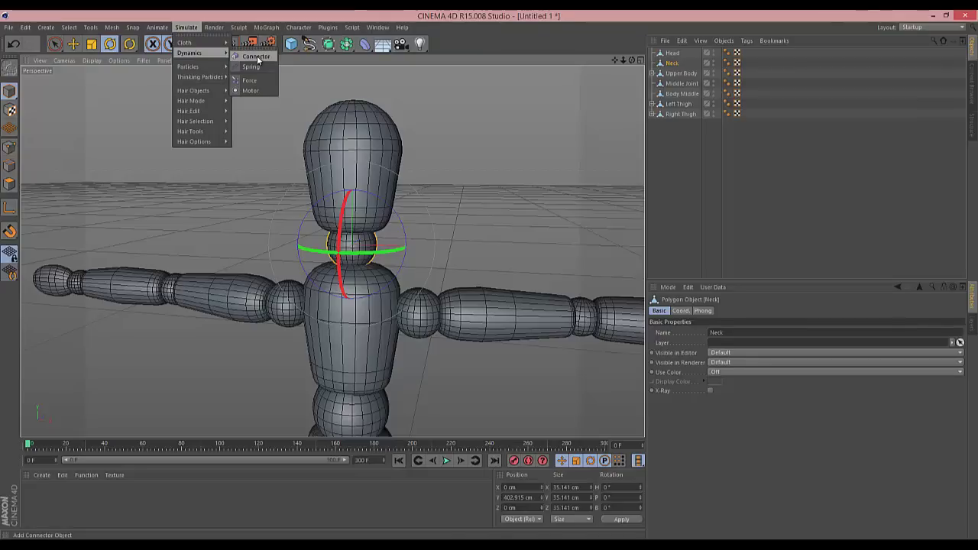
left_click(256, 56, "alt")
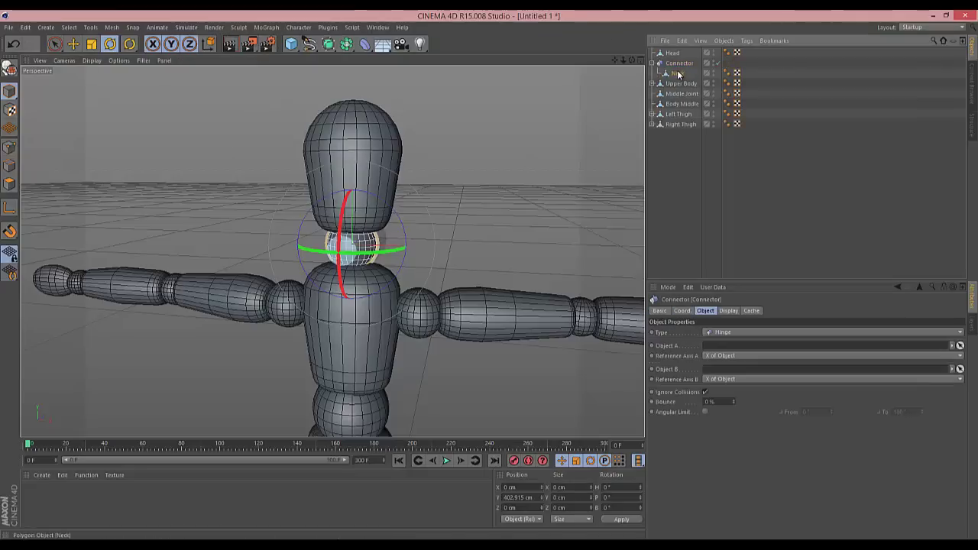
left_click_drag(674, 60, 670, 58)
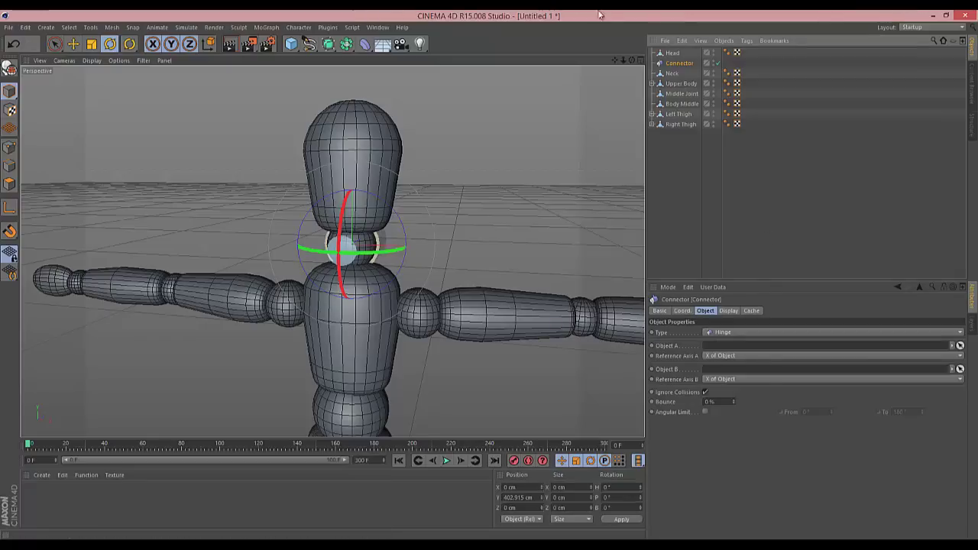
- Set the Connector's type to Ragdoll and rotate its pitch to 90° so the cone opens upward around the head
left_click(720, 332)
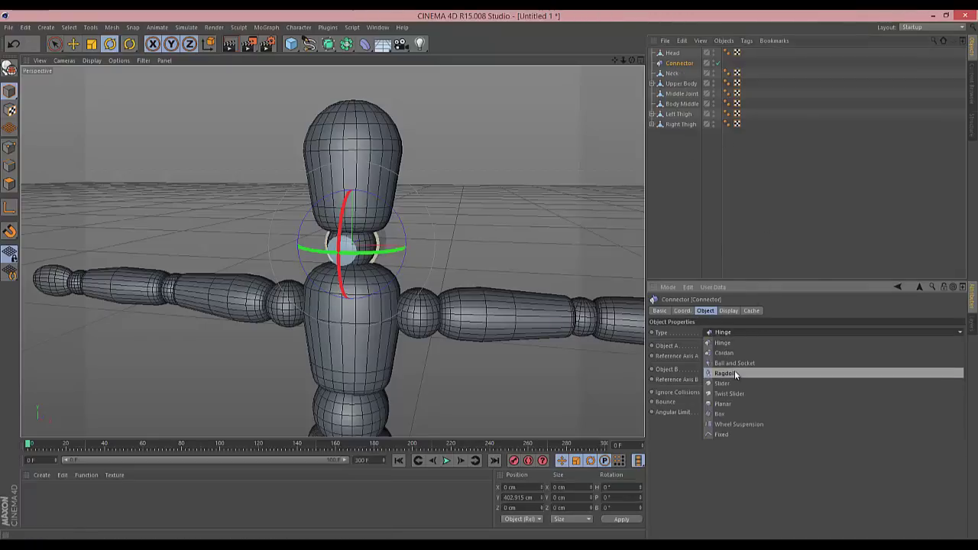
left_click(735, 372)
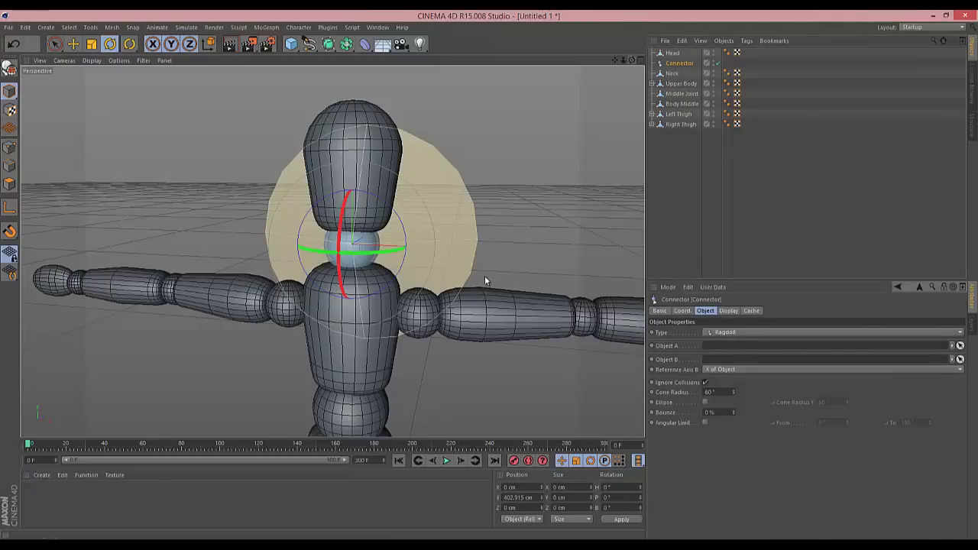
left_click_drag(485, 275, 488, 274, "alt")
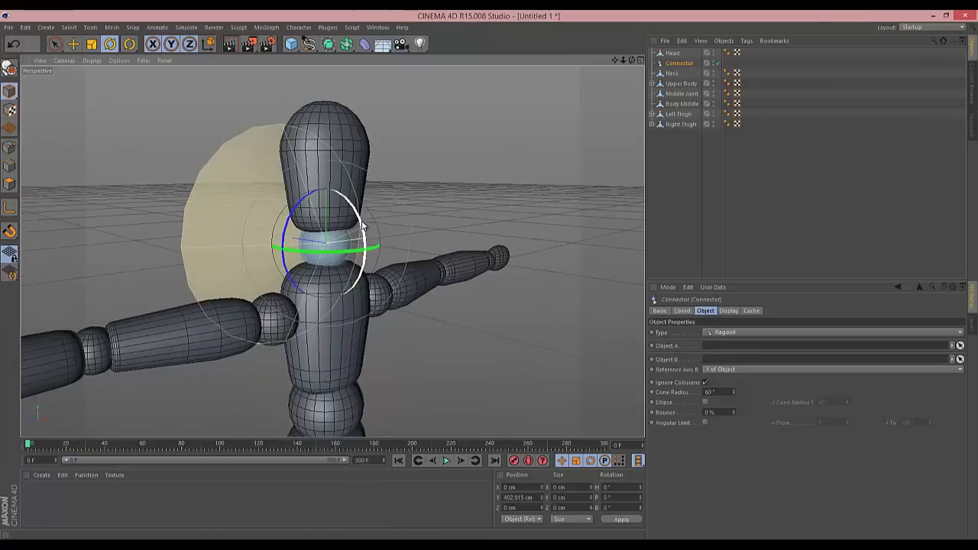
left_click_drag(361, 226, 358, 336)
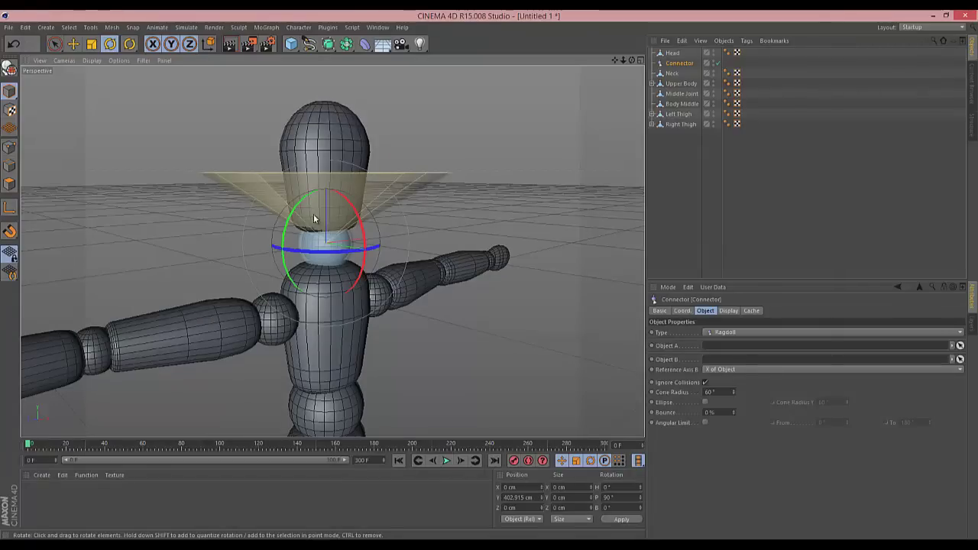
- Set the ragdoll Connector's Cone Radius to 55°
left_click_drag(632, 61, 489, 276)
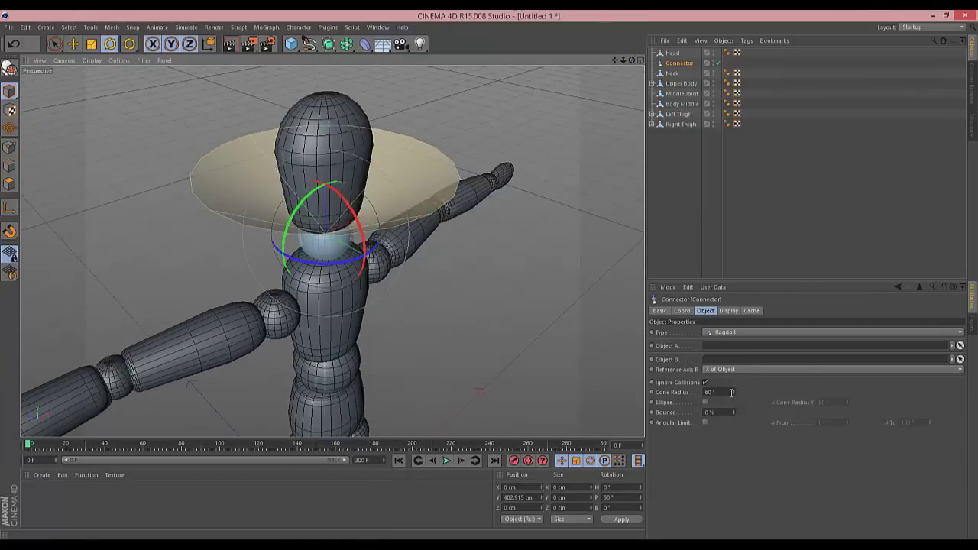
left_click_drag(733, 394, 732, 395)
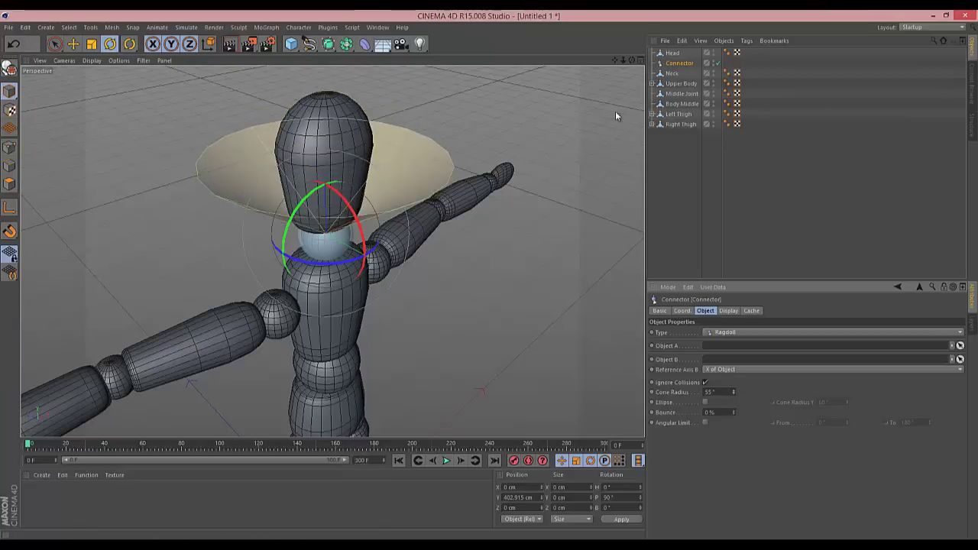
left_click_drag(632, 60, 489, 279)
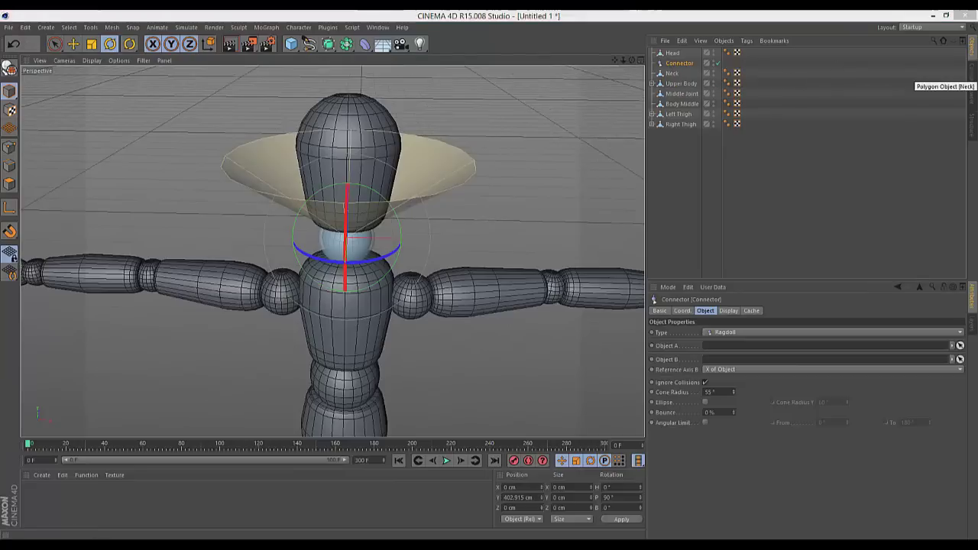
- Rename the Connector as Head - Neck
double_click(682, 66)
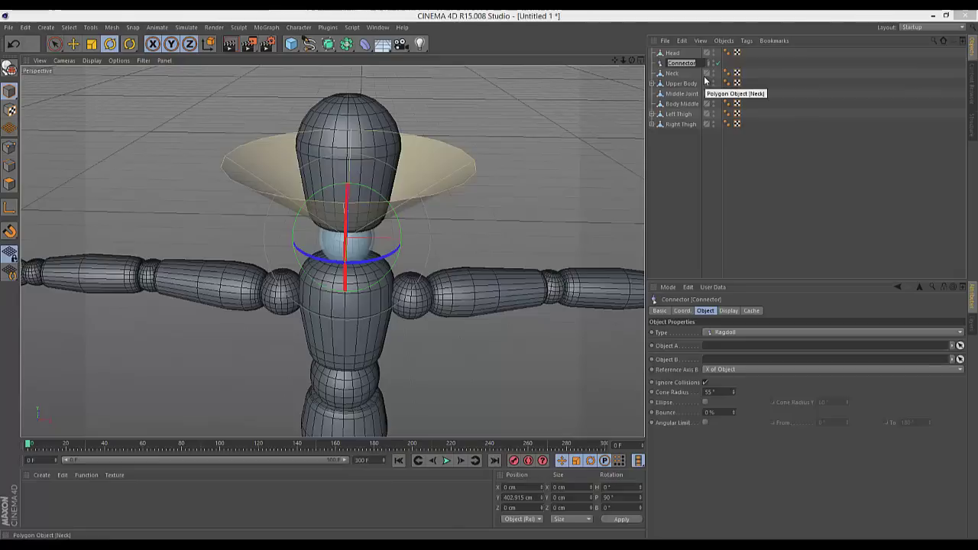
type("Head to")
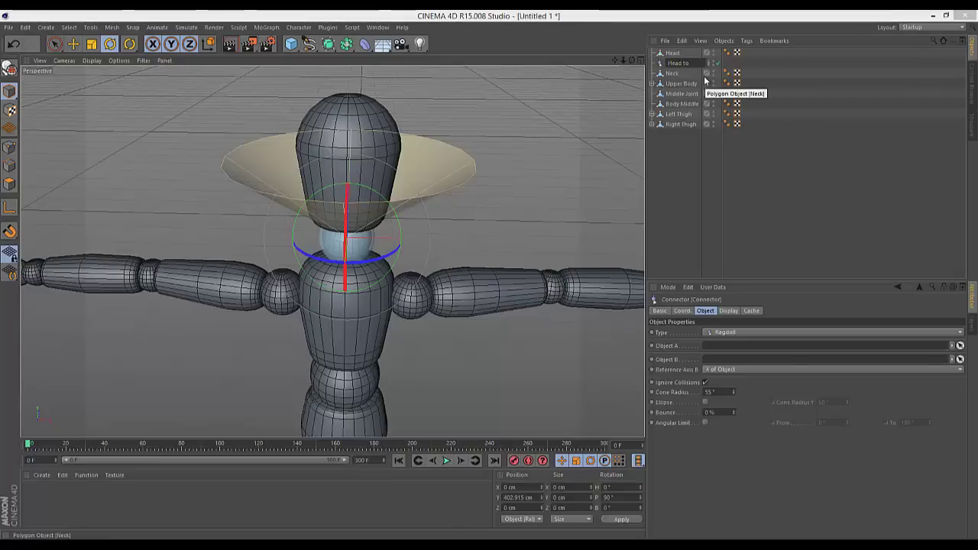
key("BackSpace")
key("BackSpace")
key("BackSpace")
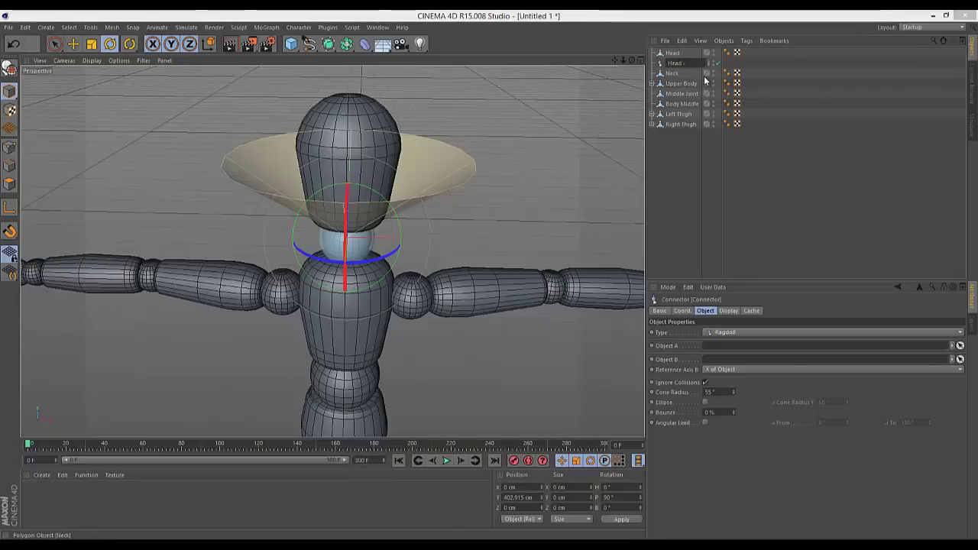
type("- Neck")
key("Return")
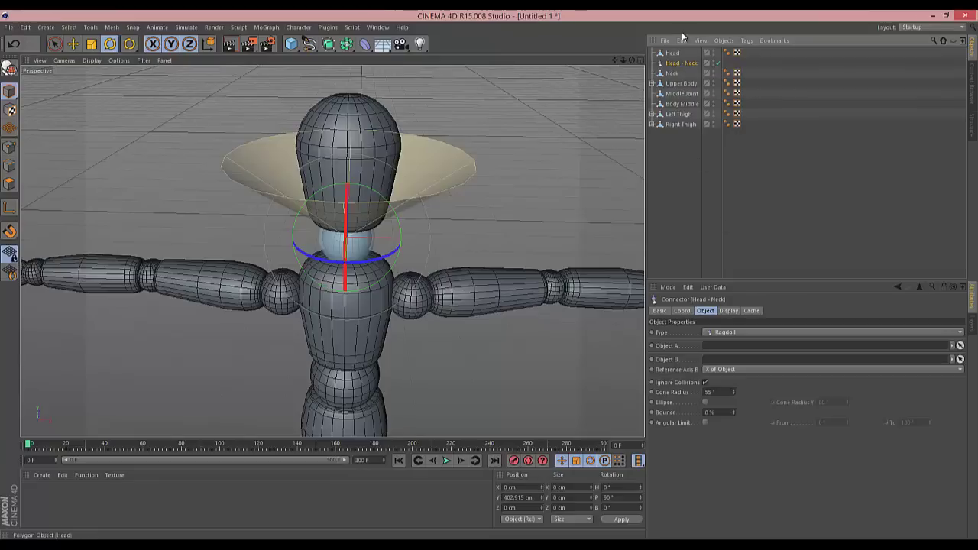
- Assign Head as Object A and Neck as Object B of the Head - Neck connector
left_click_drag(734, 340, 731, 346)
left_click_drag(672, 72, 725, 371)
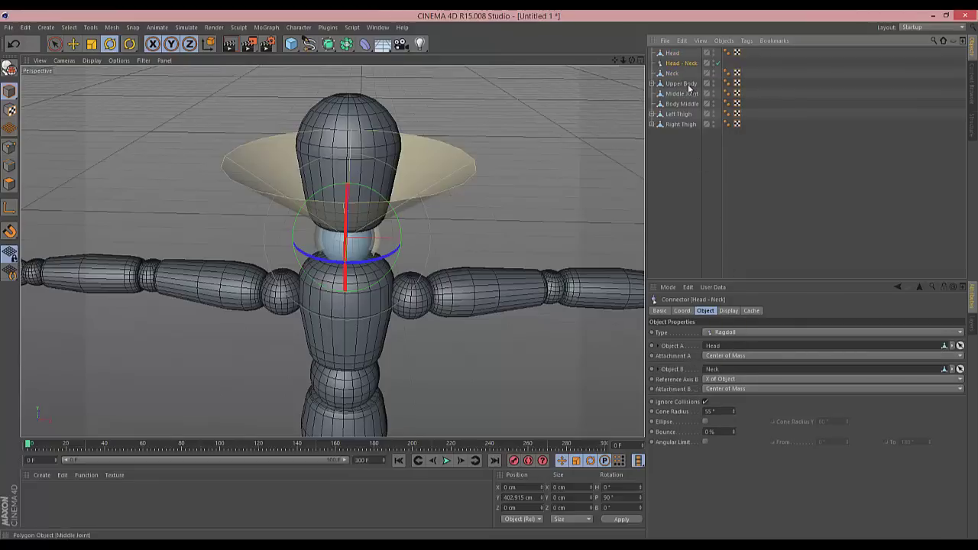
left_click(681, 64)
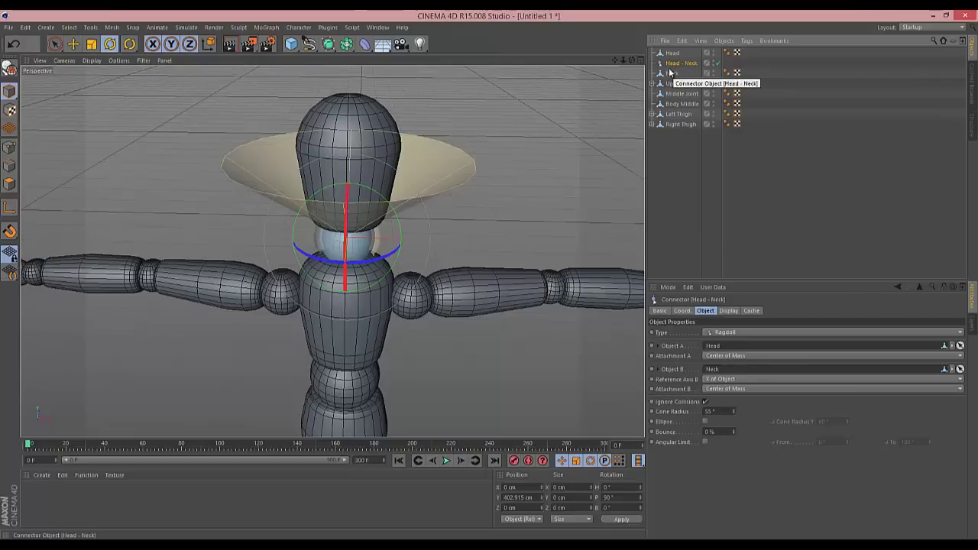
- Try an elliptical cone on the Head - Neck connector with a Cone Radius Y of 31.1°, and switch Ellipse off again
left_click_drag(631, 61, 488, 274)
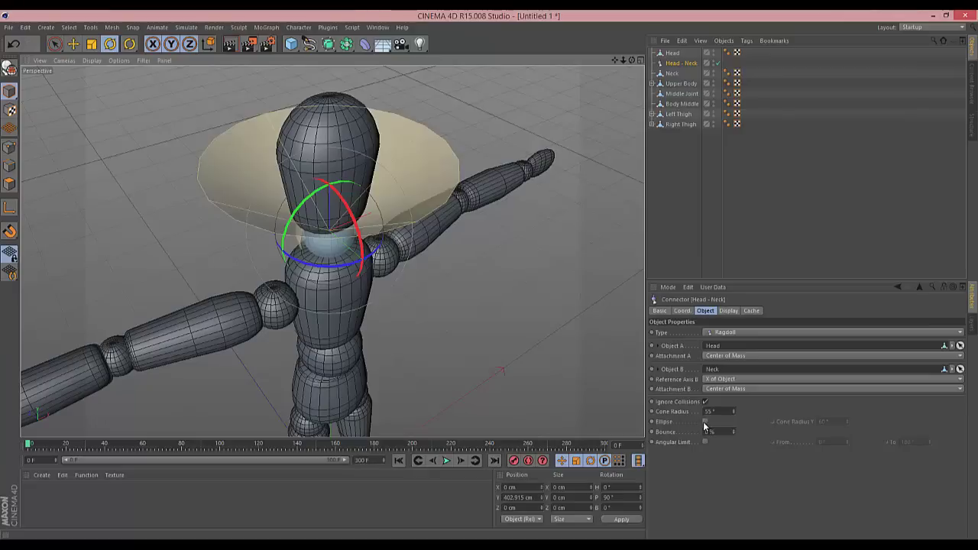
left_click(704, 423)
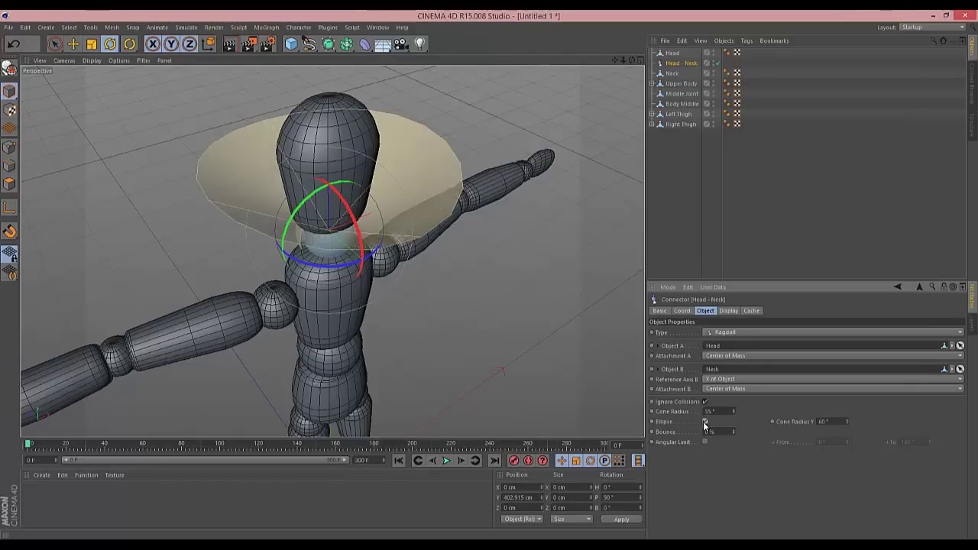
left_click_drag(735, 432, 733, 434)
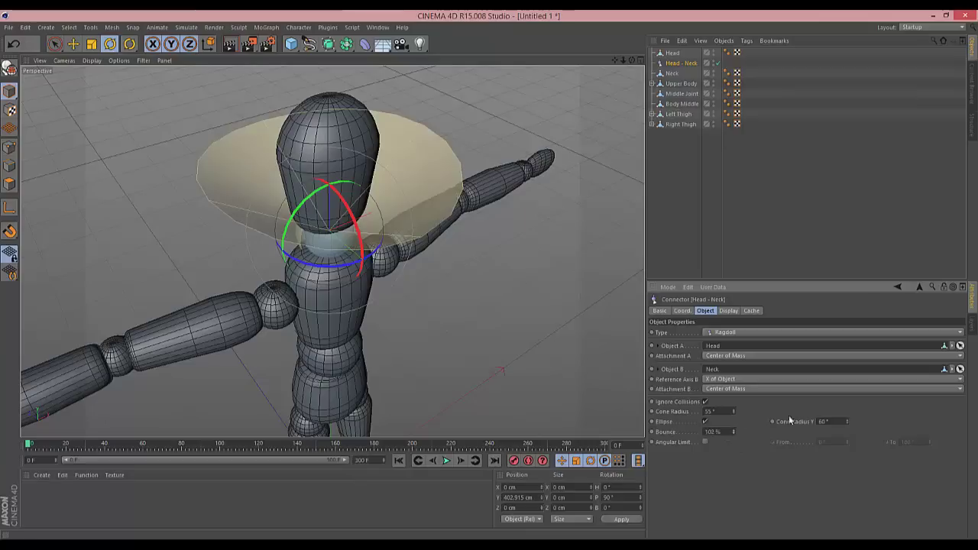
key("ctrl+z")
left_click(847, 420)
left_click_drag(847, 419, 848, 419)
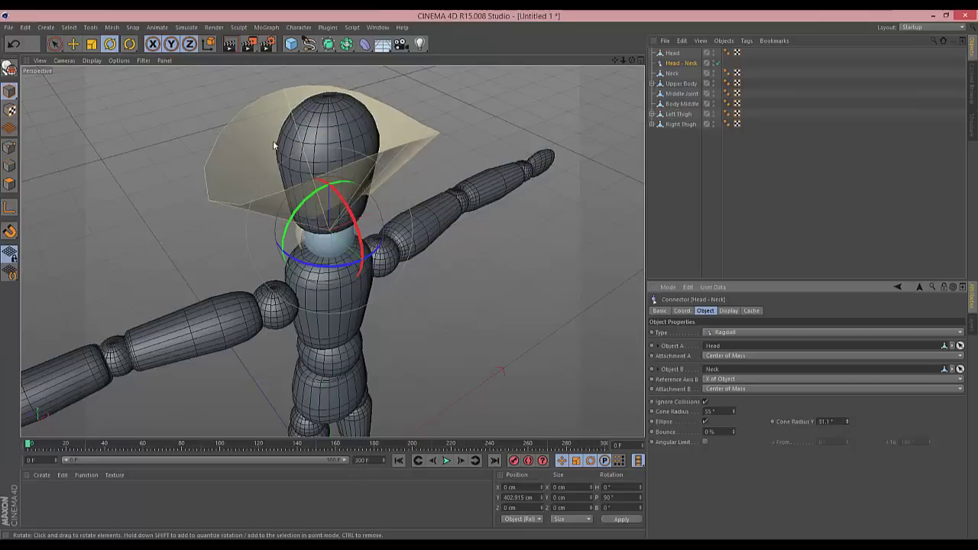
left_click(704, 422)
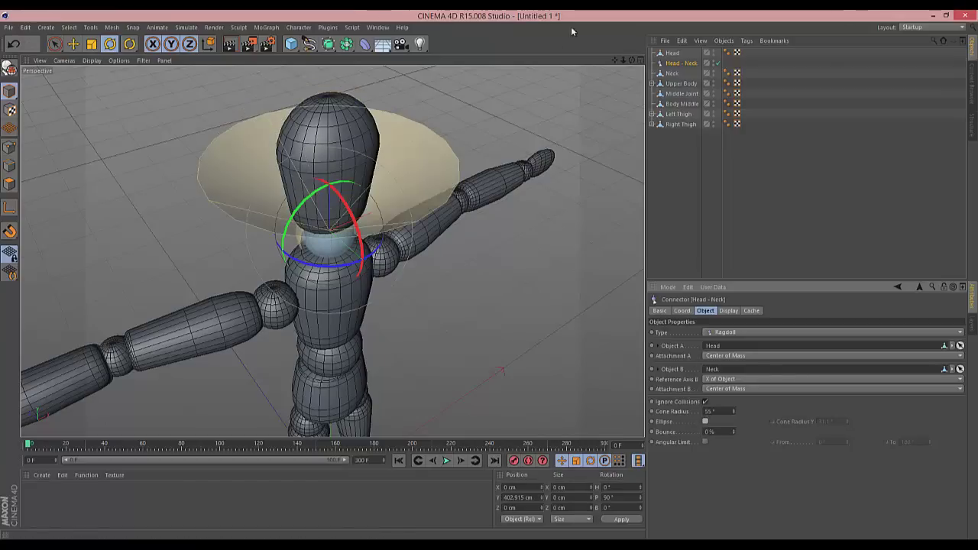
- Find the Reset PSR command by filtering for "psr" in the command customization and add it beside the Light command
mouse_move(632, 60)
left_mouse_down()
mouse_move(489, 275)
mouse_move(632, 60)
left_mouse_up()
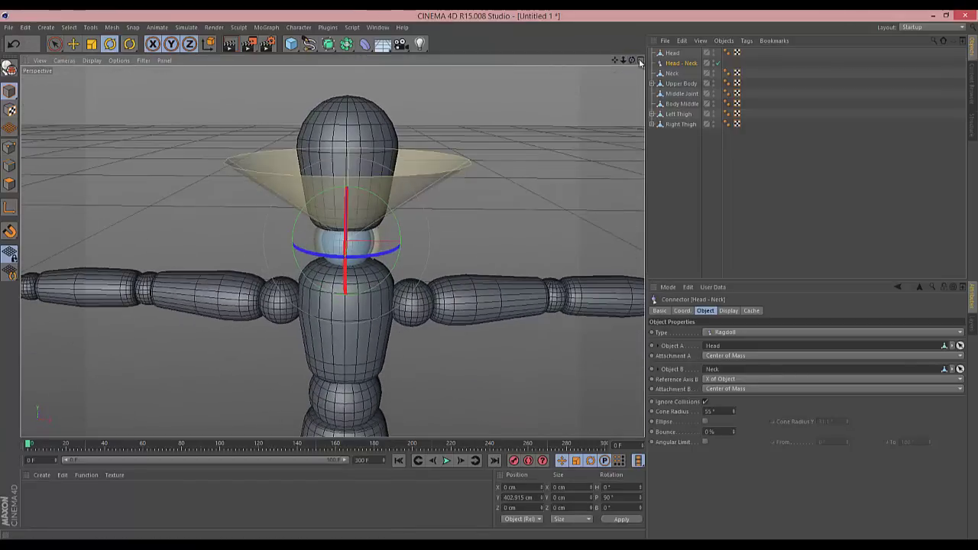
left_click(672, 73)
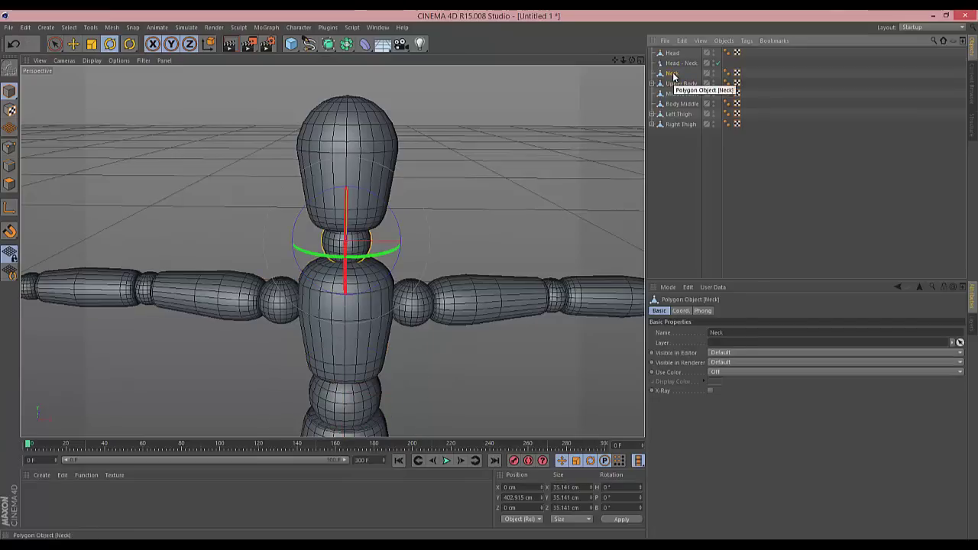
right_click(448, 44)
left_click(501, 243)
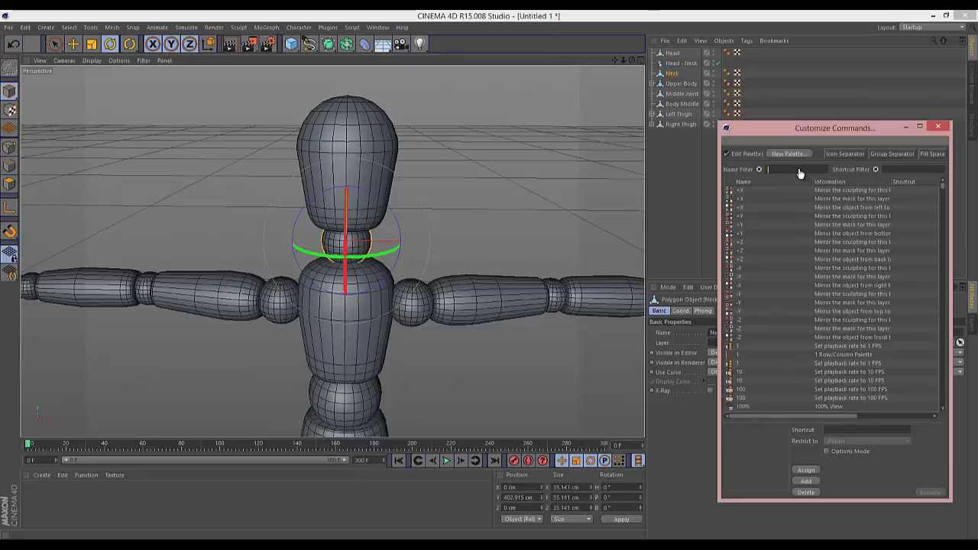
type("psr")
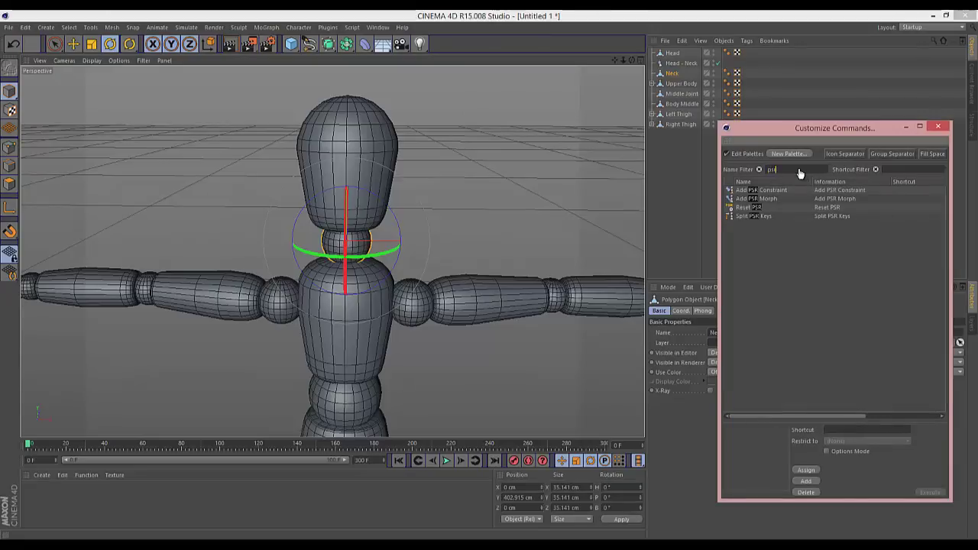
left_click(750, 209)
left_click_drag(429, 48, 434, 46)
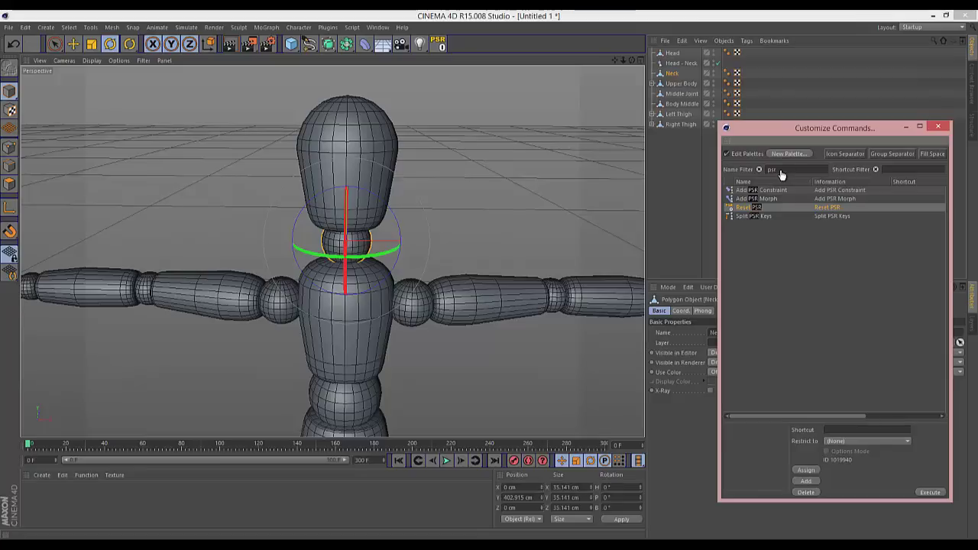
left_click(936, 127)
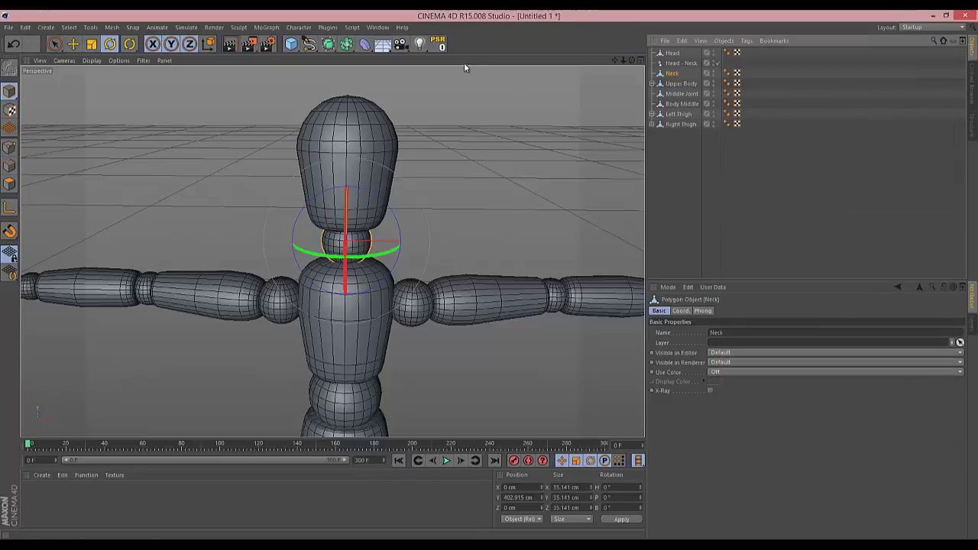
- Duplicate the Head - Neck connector below Neck and rename the copy as Neck - Upper Body
left_click_drag(674, 78, 674, 84, "ctrl")
double_click(680, 83)
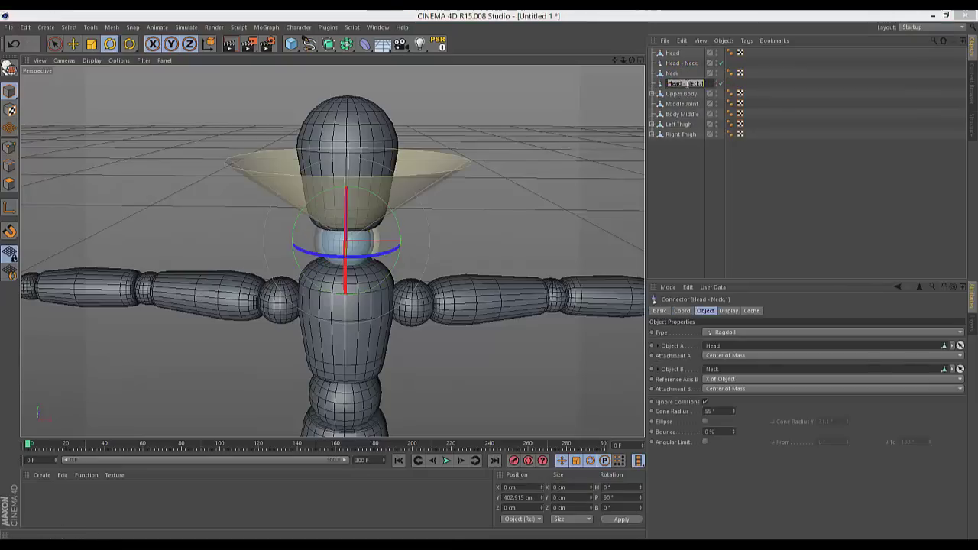
type("Neck - Upp")
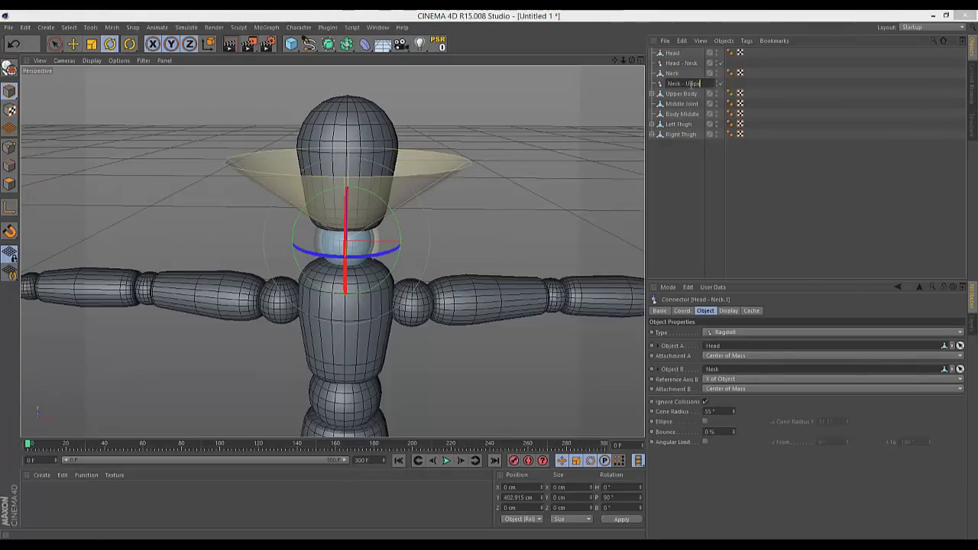
type("er Body")
key("Return")
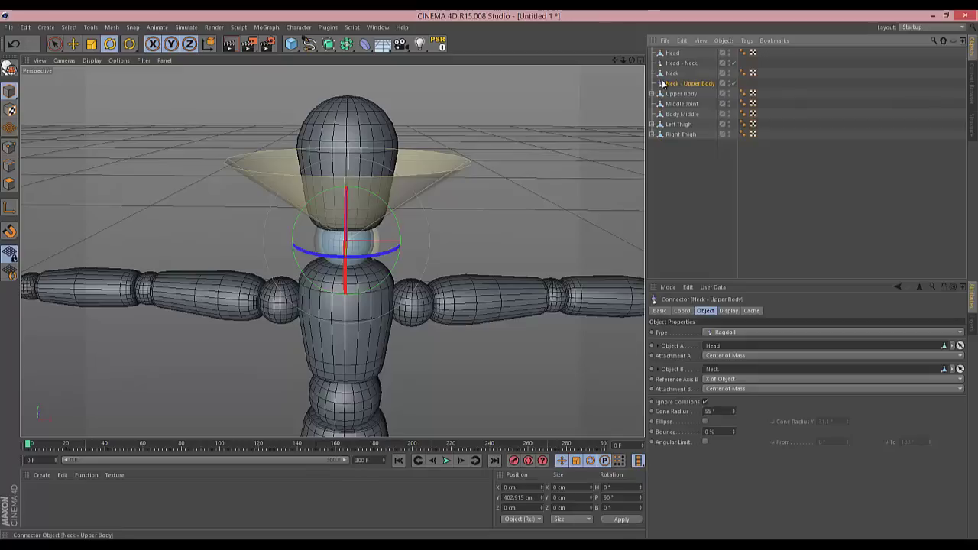
- Make the Neck - Upper Body connector Fixed, with Neck as Object A and Upper Body as Object B
left_click(739, 334)
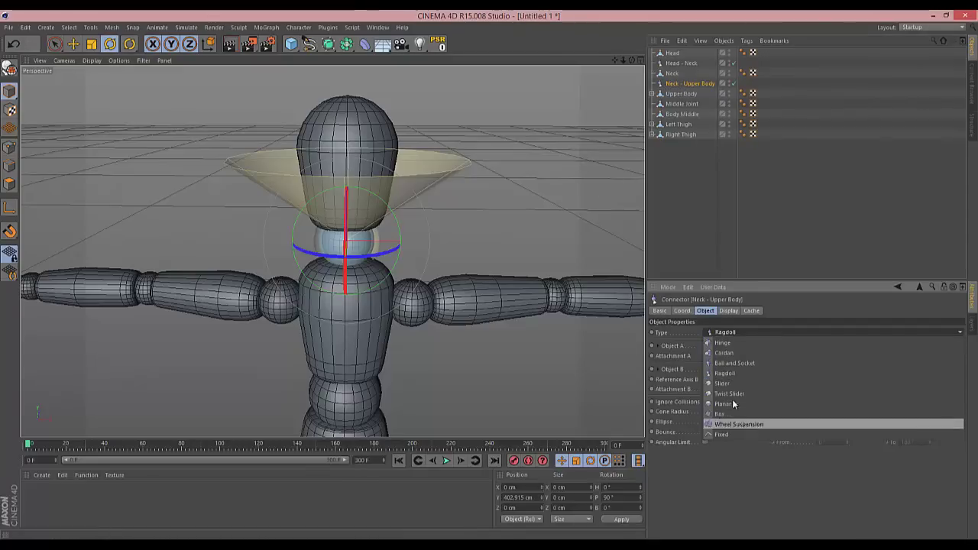
left_click(732, 434)
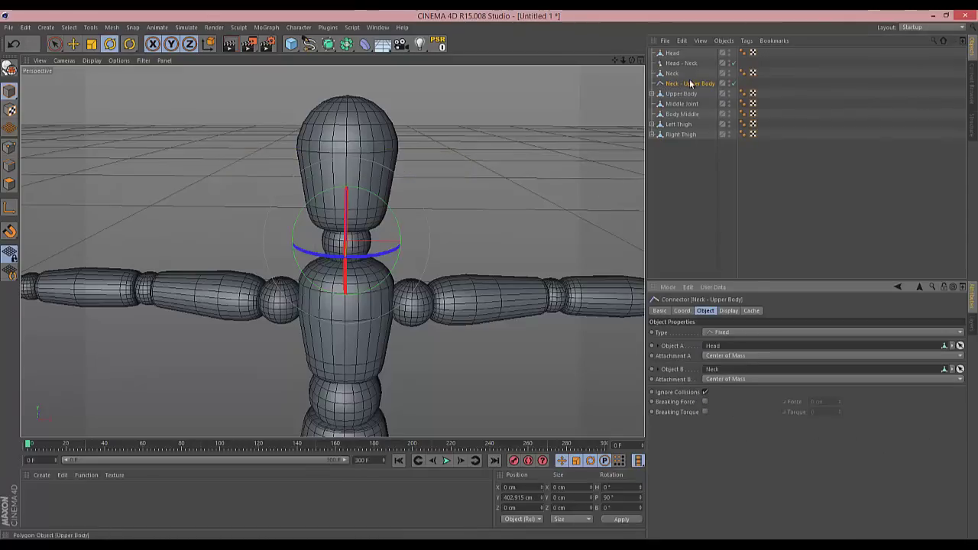
left_click_drag(672, 74, 707, 389)
left_click_drag(719, 351, 719, 349)
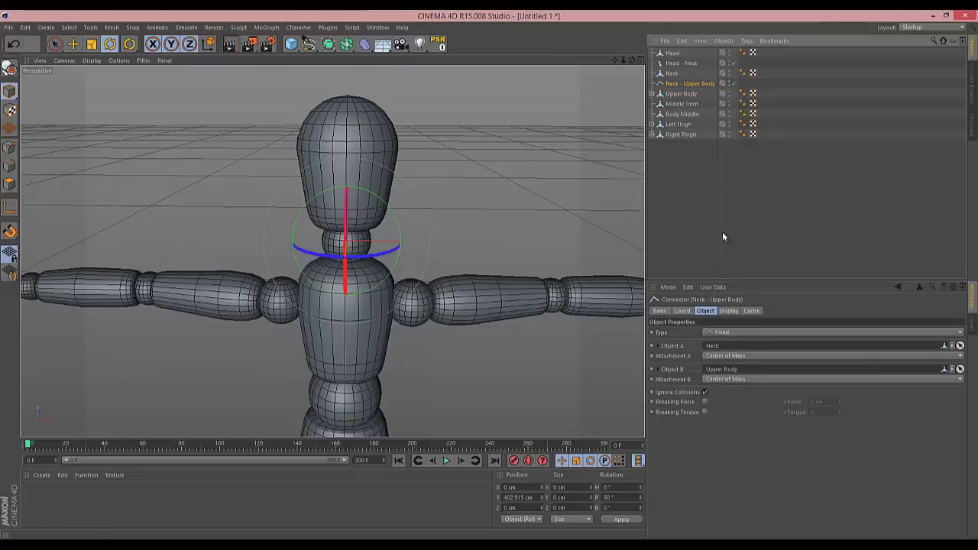
key("space")
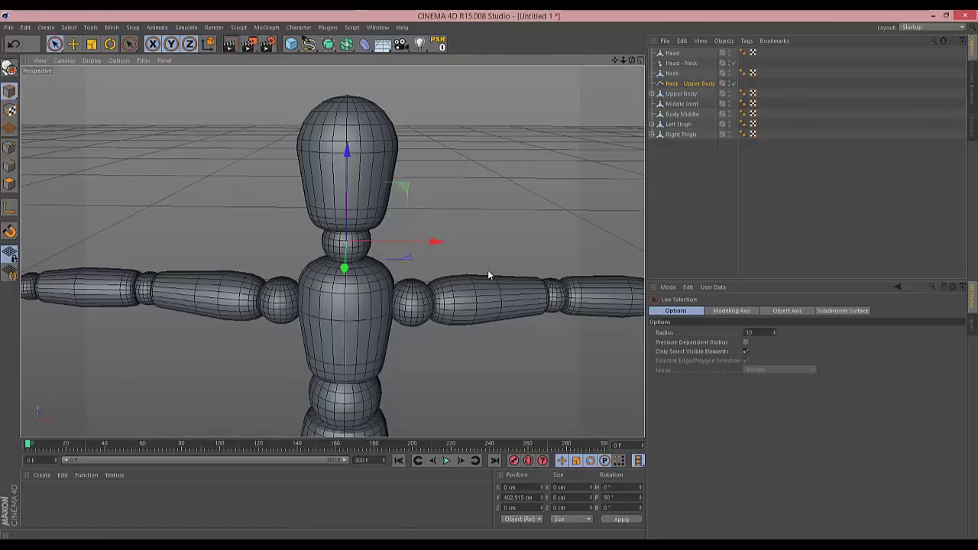
- Move the Neck - Upper Body connector down in the front view to the base of the neck, at Y about 391 cm
left_click_drag(489, 273, 489, 275, "alt")
left_click(640, 60)
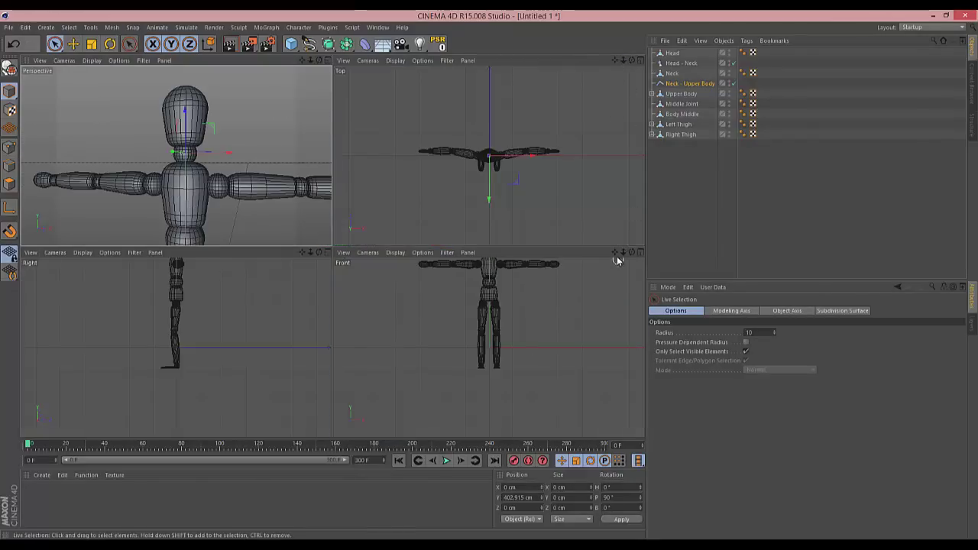
mouse_move(615, 252)
left_mouse_down()
mouse_move(489, 276)
mouse_move(496, 308)
left_mouse_up()
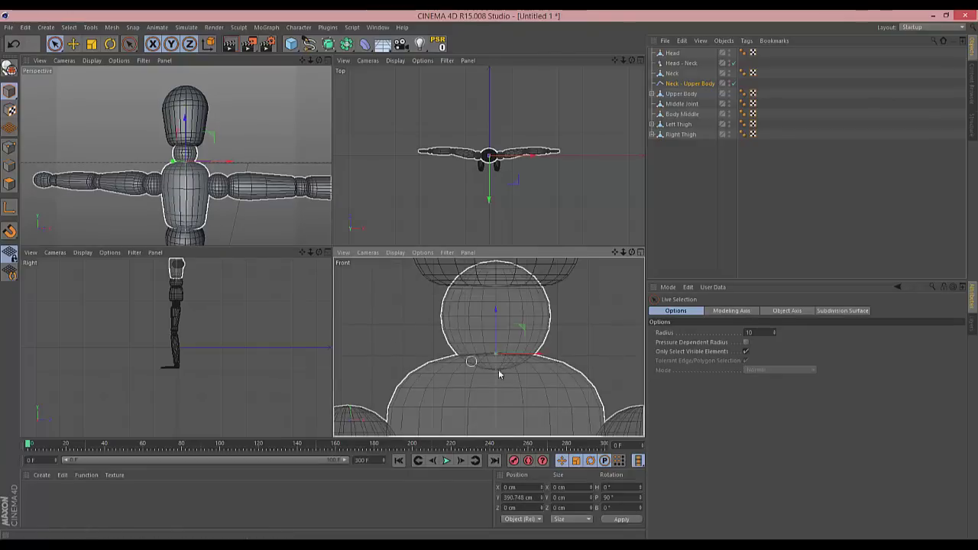
left_click(678, 62)
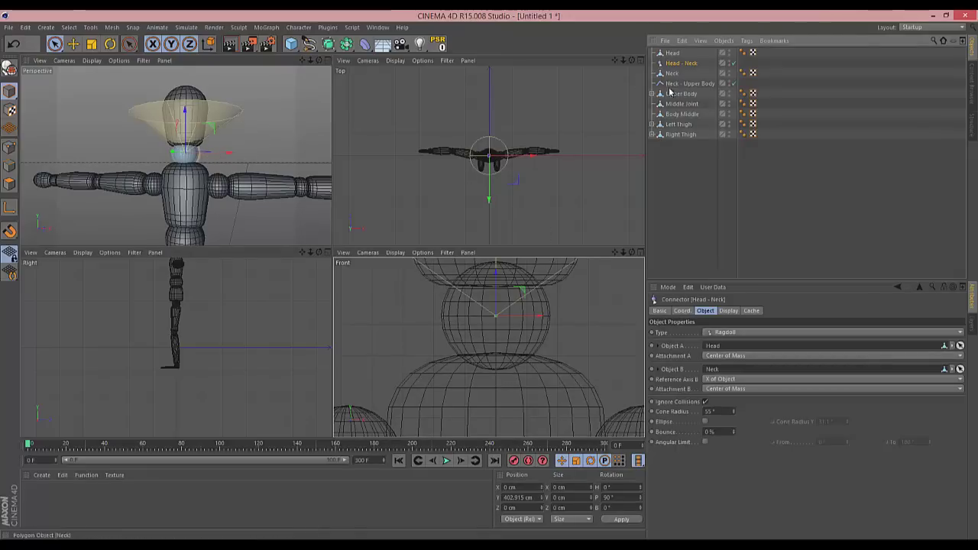
left_click(691, 203)
left_click(327, 59)
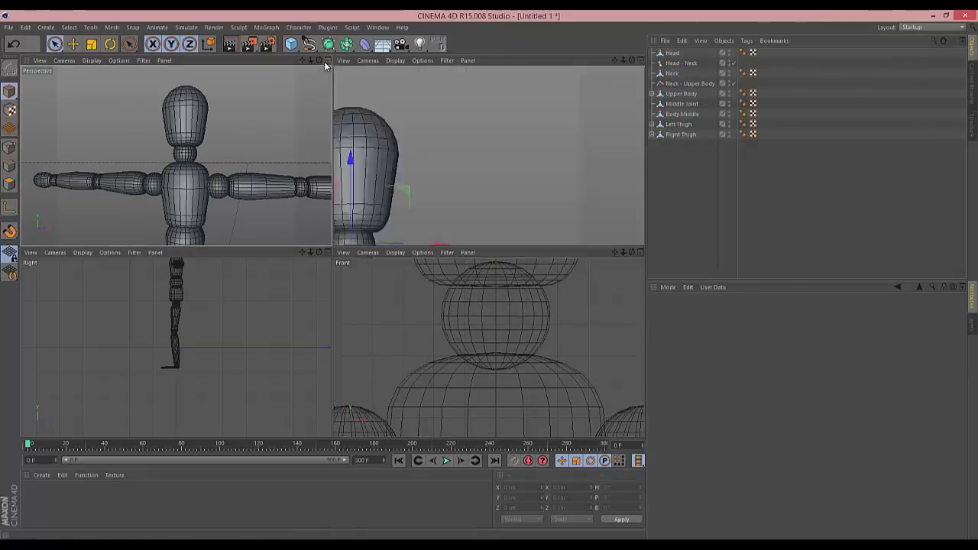
- Expand the Upper Body hierarchy to list all the nested parts of the left and right arms
left_click_drag(623, 61, 489, 274)
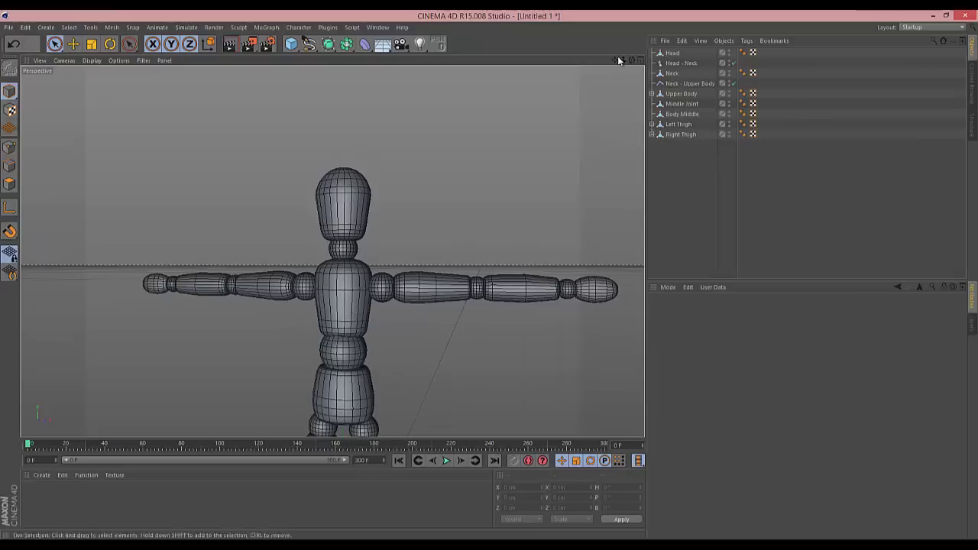
mouse_move(623, 60)
left_mouse_down()
mouse_move(488, 278)
mouse_move(626, 66)
left_mouse_up()
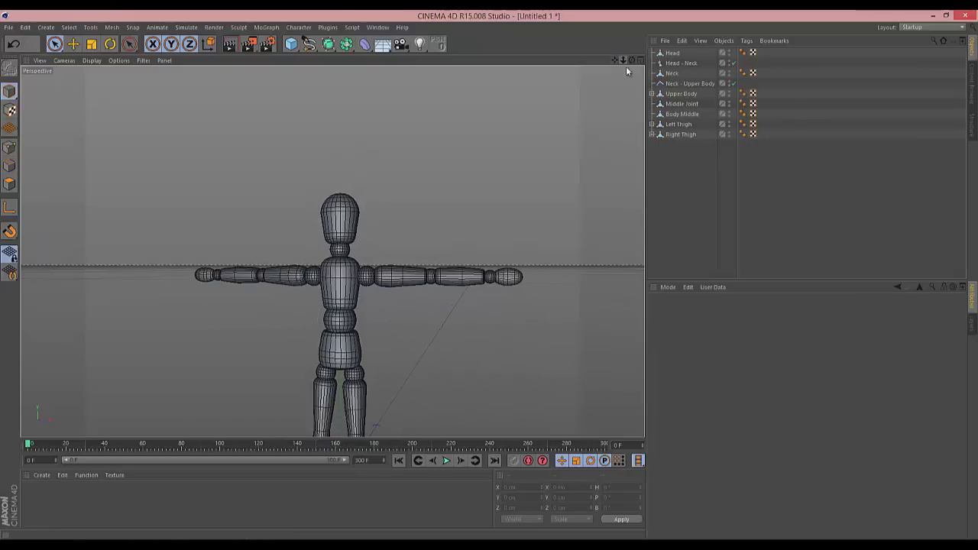
left_click(672, 94)
left_click(653, 94)
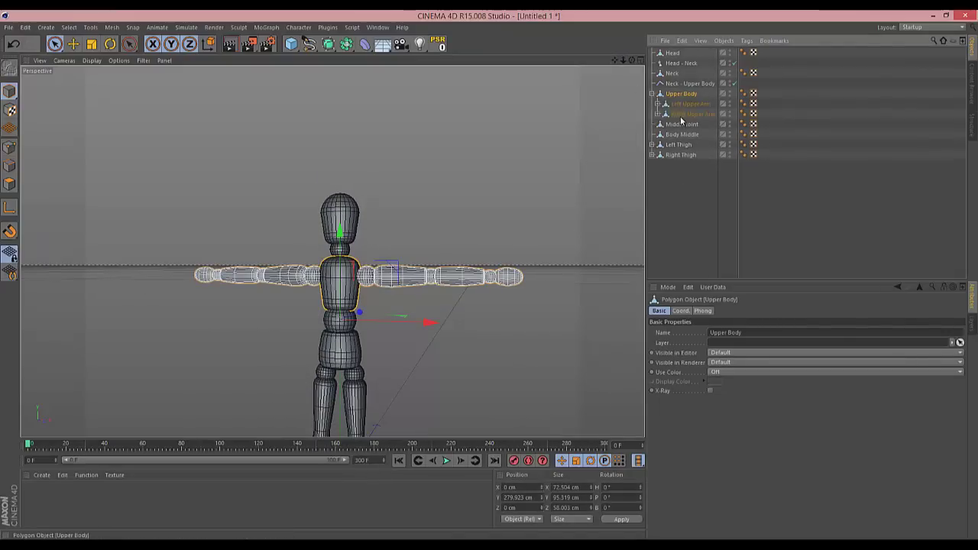
left_click(657, 104)
left_click(656, 165)
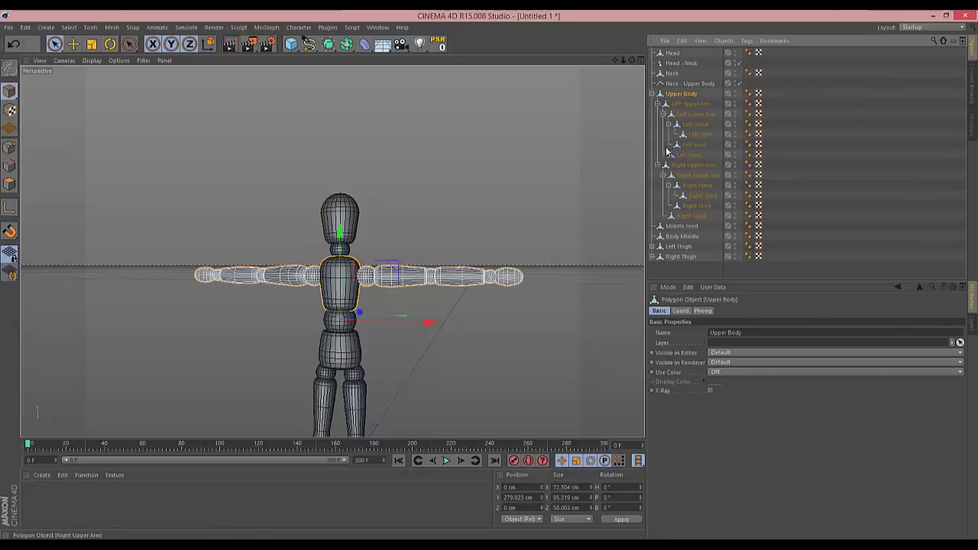
- Pull the left arm's upper arm, lower arm, hand and joints out of their nesting so all sit directly under Upper Body
left_click(690, 104)
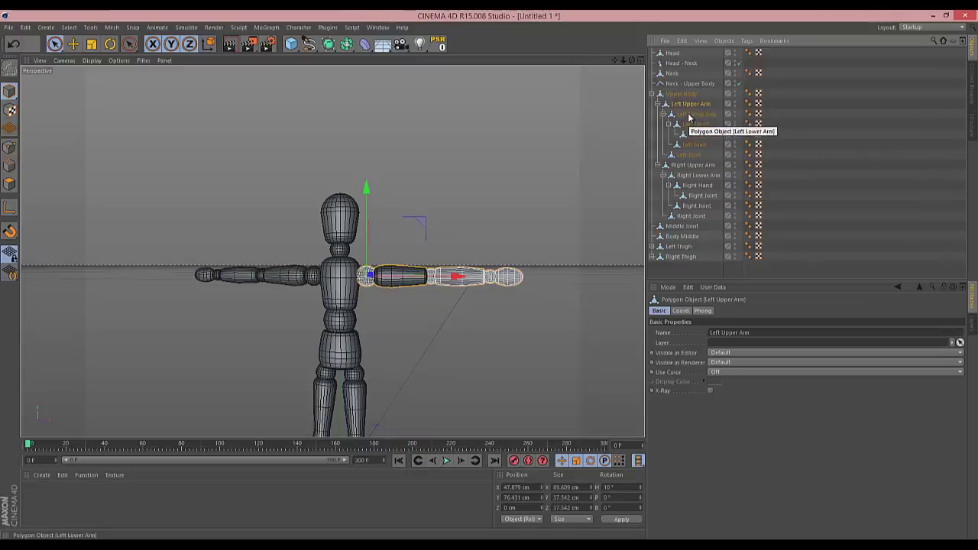
left_click(686, 114)
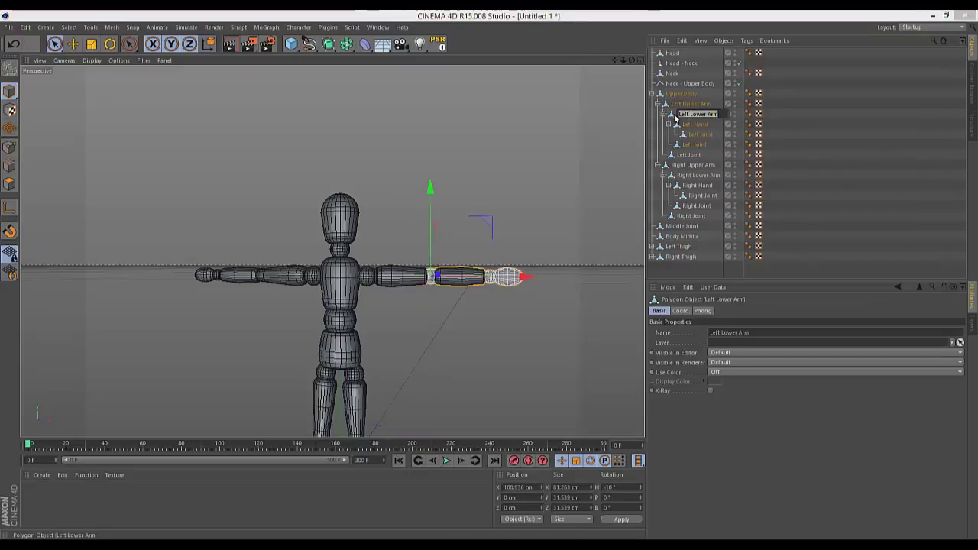
left_click_drag(689, 106, 690, 104)
left_click_drag(688, 103, 686, 99)
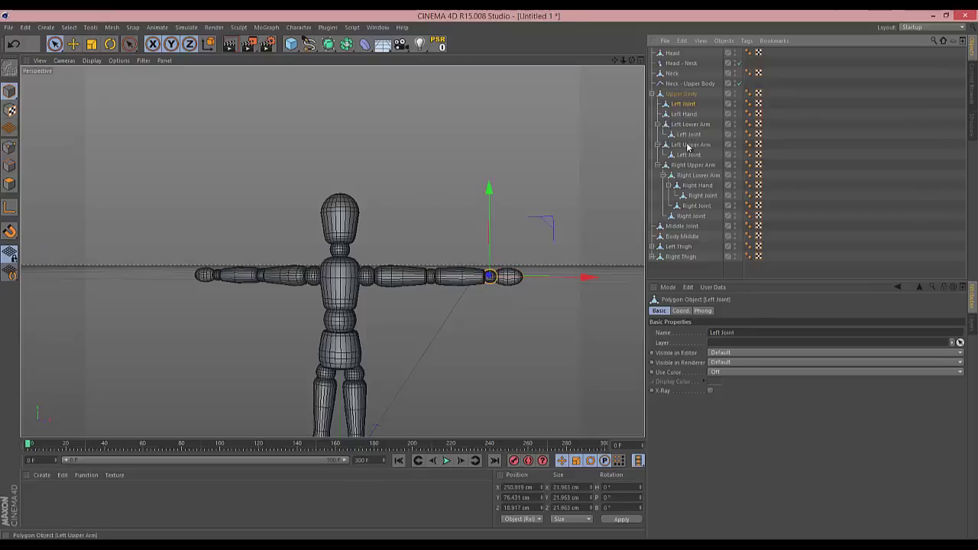
left_click_drag(684, 135, 687, 98)
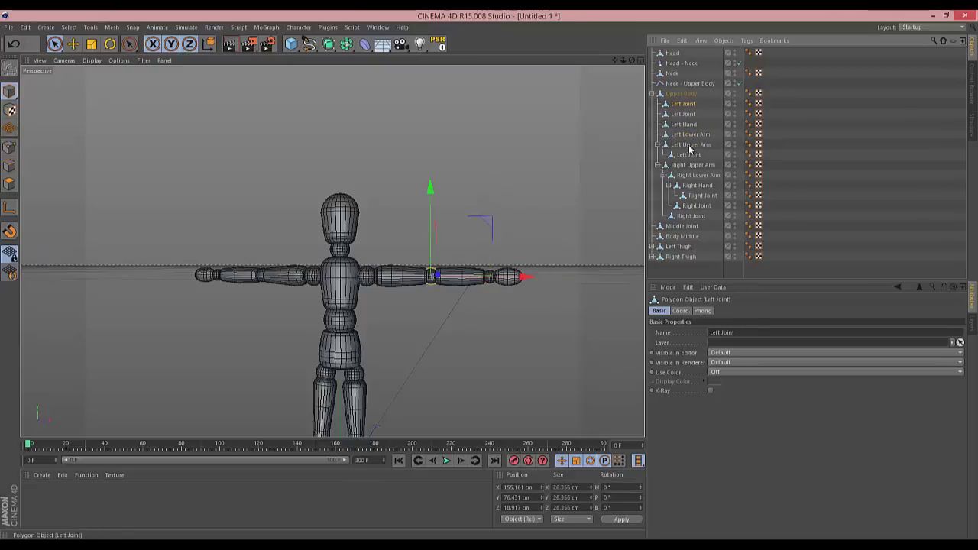
left_click(687, 136)
left_click_drag(688, 144, 687, 99)
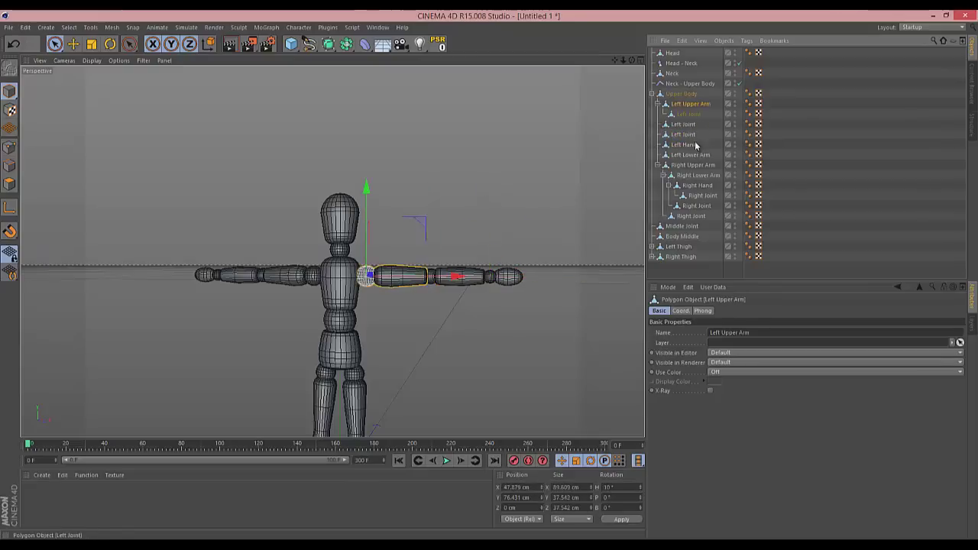
key("ctrl+z")
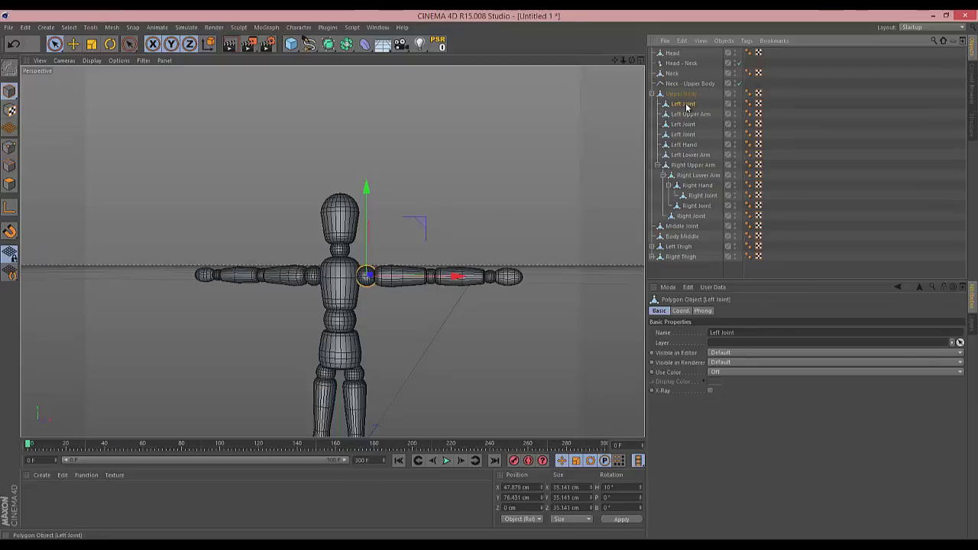
- Rename the left arm's shoulder joint as Left Shoulder Joint and its elbow joint as Left Elbow
double_click(682, 104)
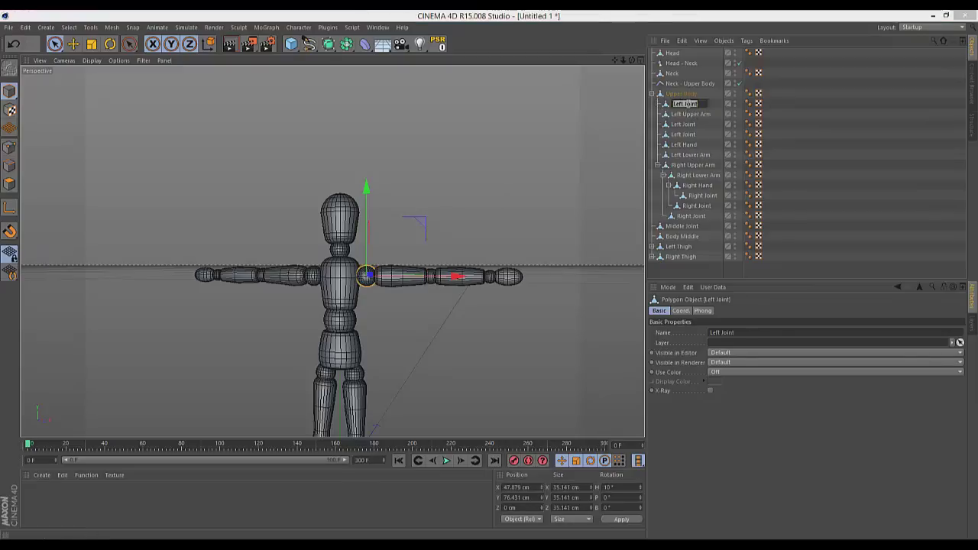
left_click(685, 104)
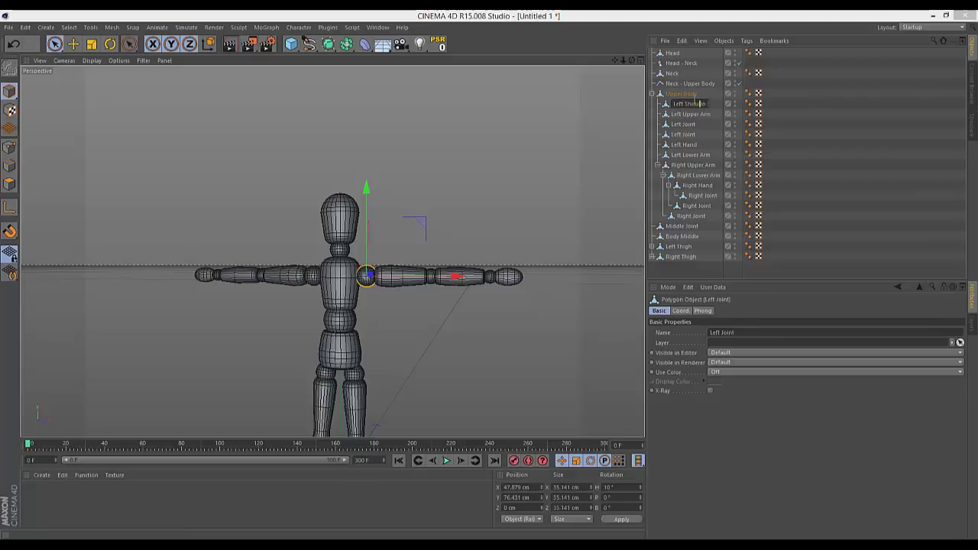
key("Return")
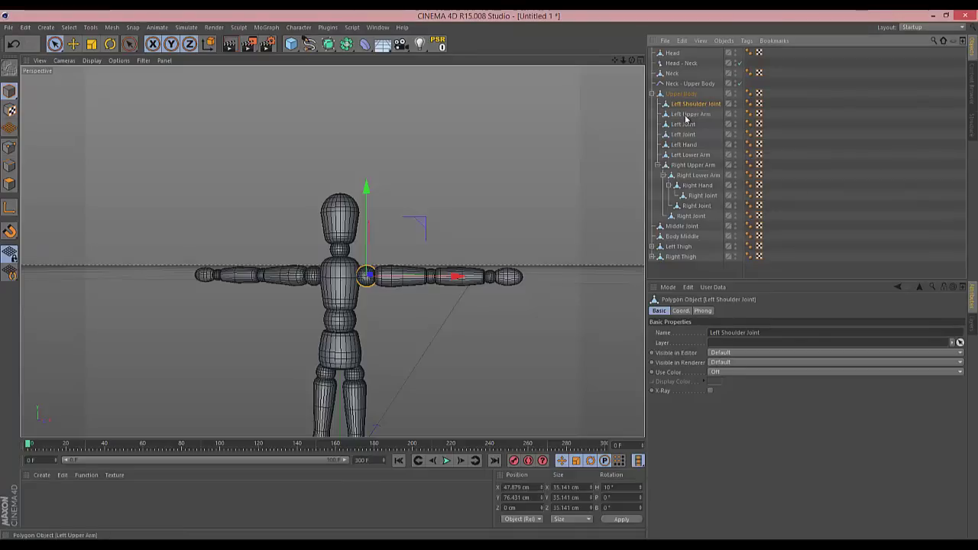
left_click(688, 114)
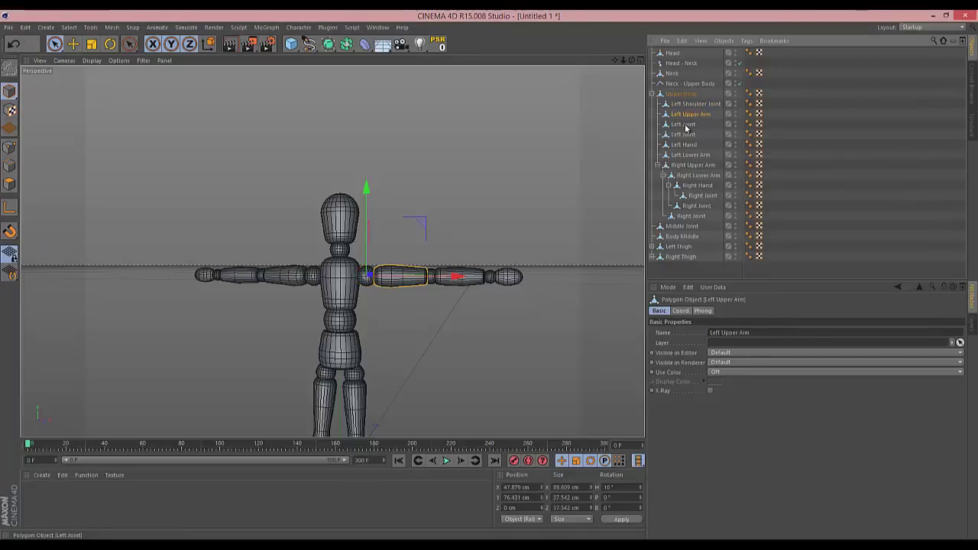
double_click(685, 125)
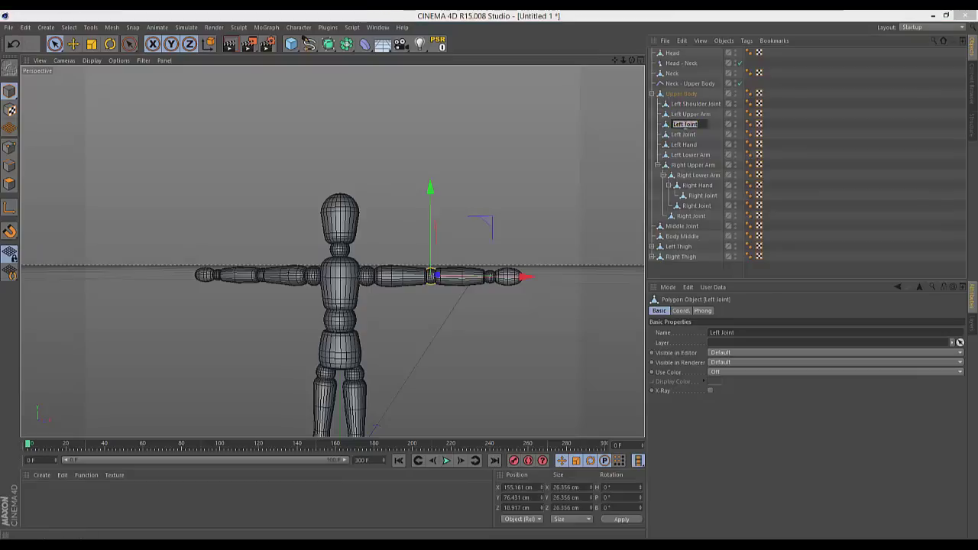
left_click(686, 125)
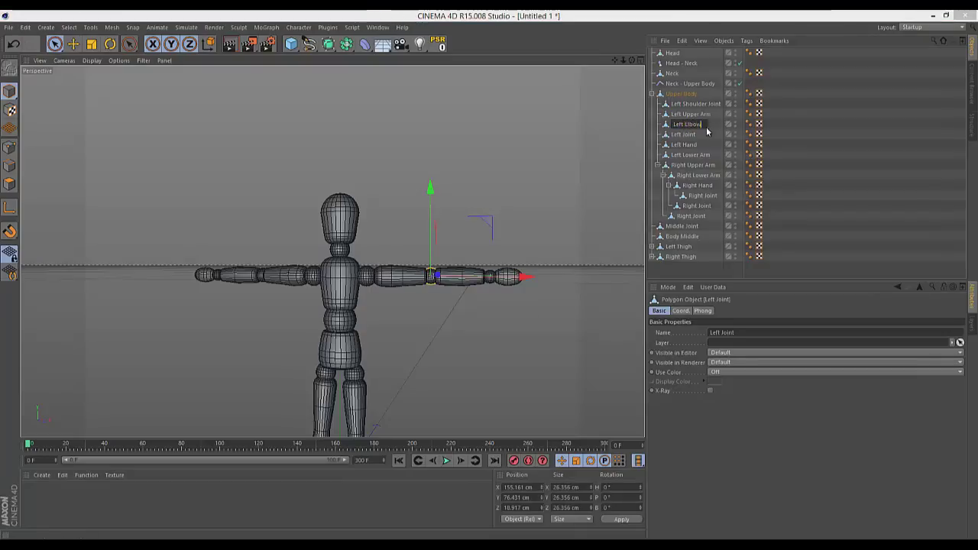
key("Return")
- Move Left Lower Arm directly below Left Elbow and rename the remaining Left Joint as Left Wrist
left_click(684, 136)
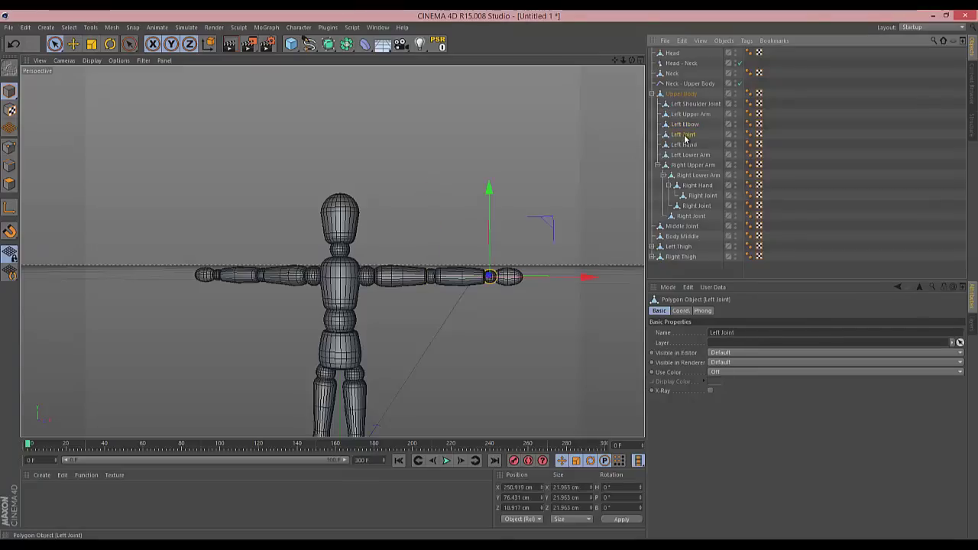
left_click_drag(685, 155, 683, 134)
double_click(686, 145)
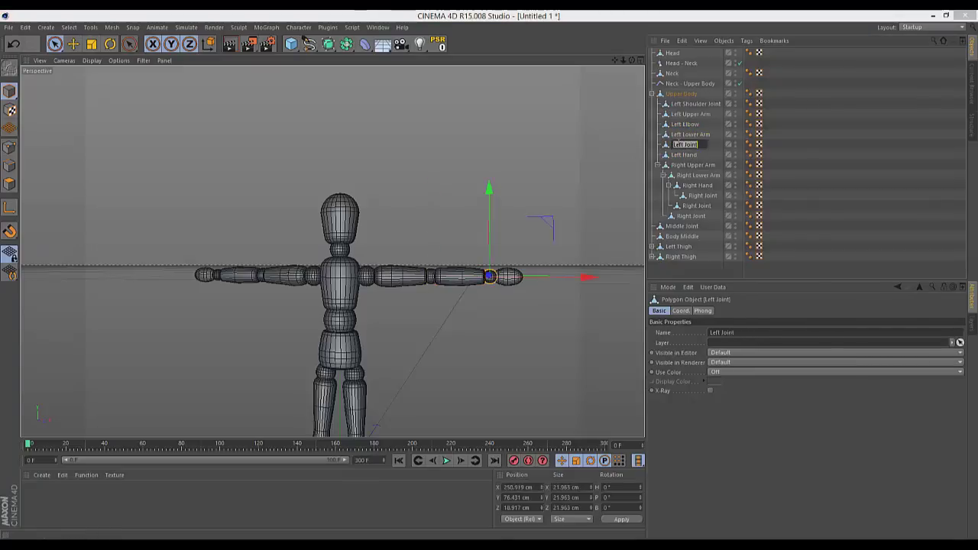
type("Left Wrist")
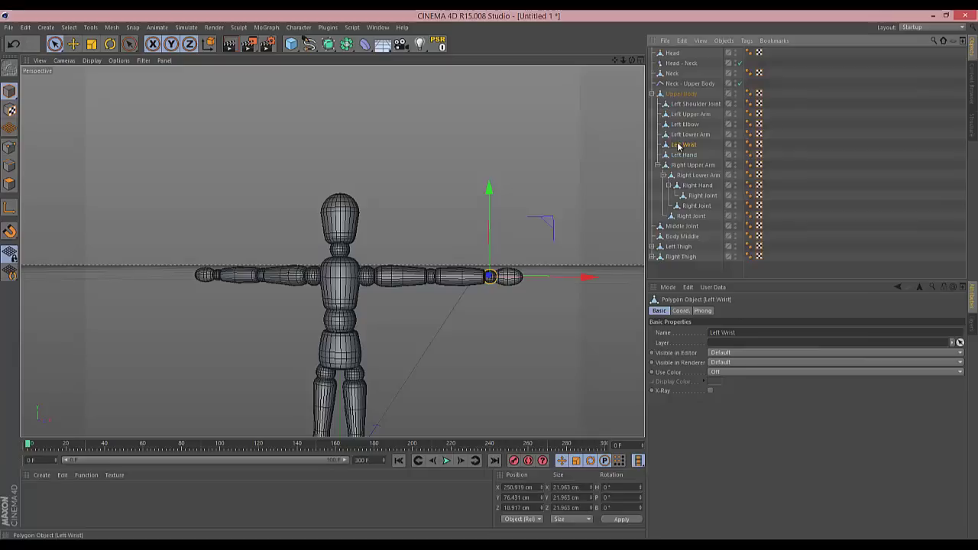
key("Return")
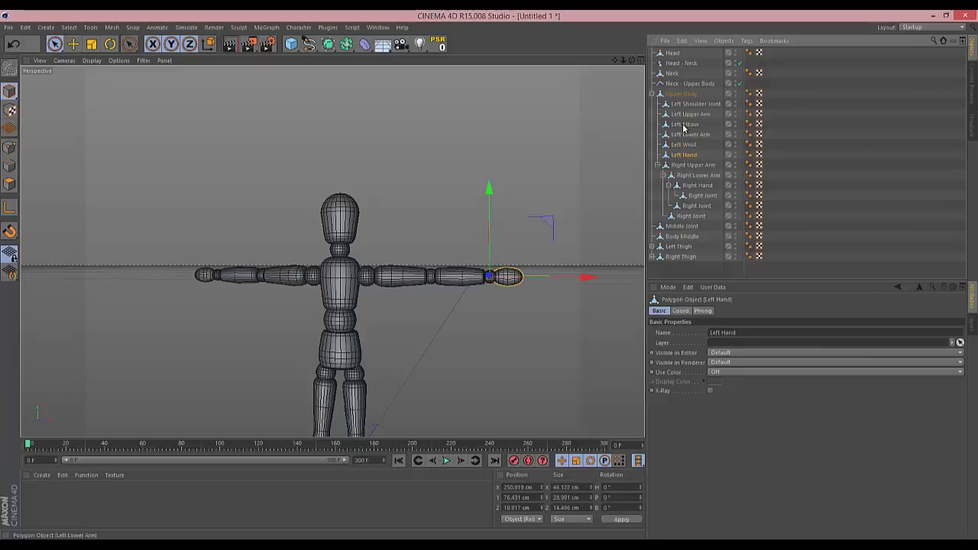
- Duplicate the Head - Neck connector into Left Shoulder Joint and reset the copy's PSR to align it with the shoulder
left_click(682, 94)
left_click(686, 104)
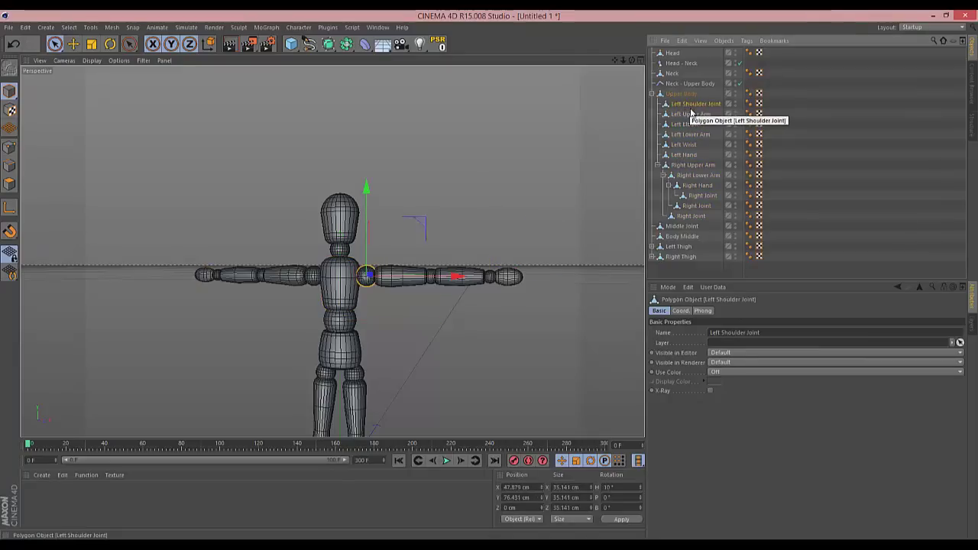
left_click(681, 63)
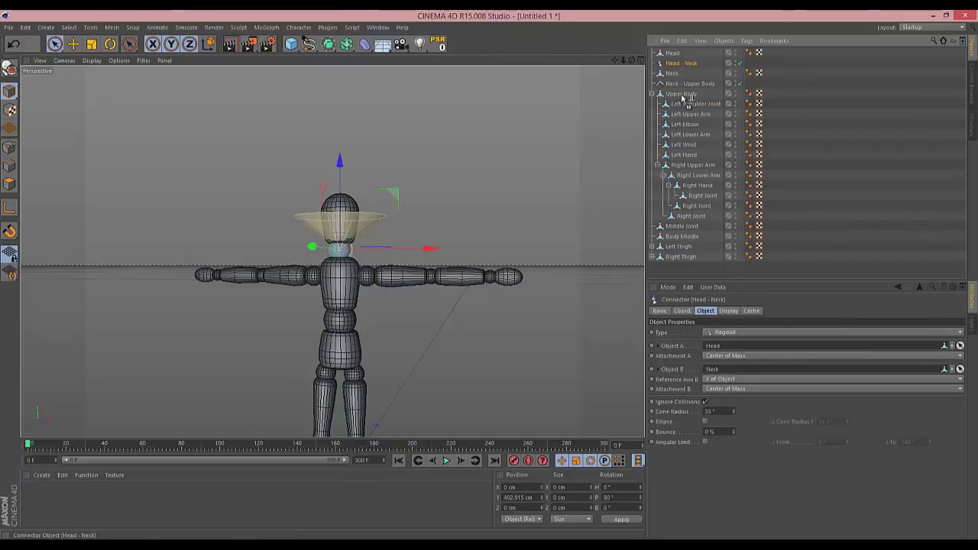
left_click_drag(686, 113, 683, 95)
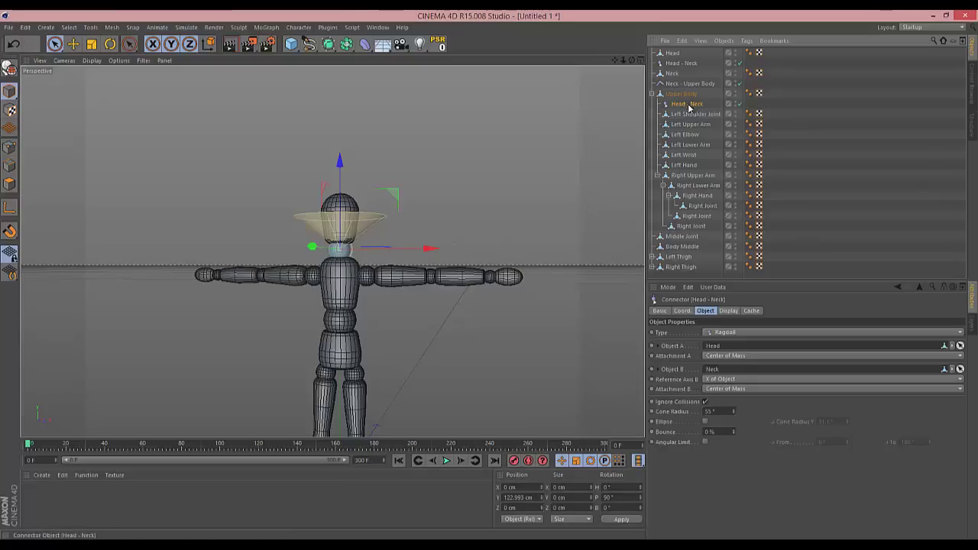
mouse_move(688, 107)
left_mouse_down()
mouse_move(697, 124)
mouse_move(692, 114)
left_mouse_up()
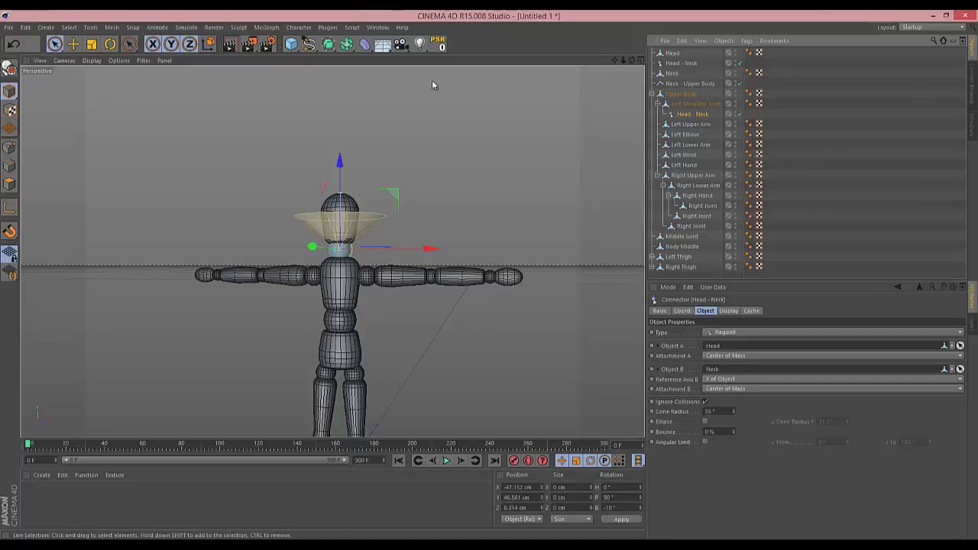
left_click(438, 44)
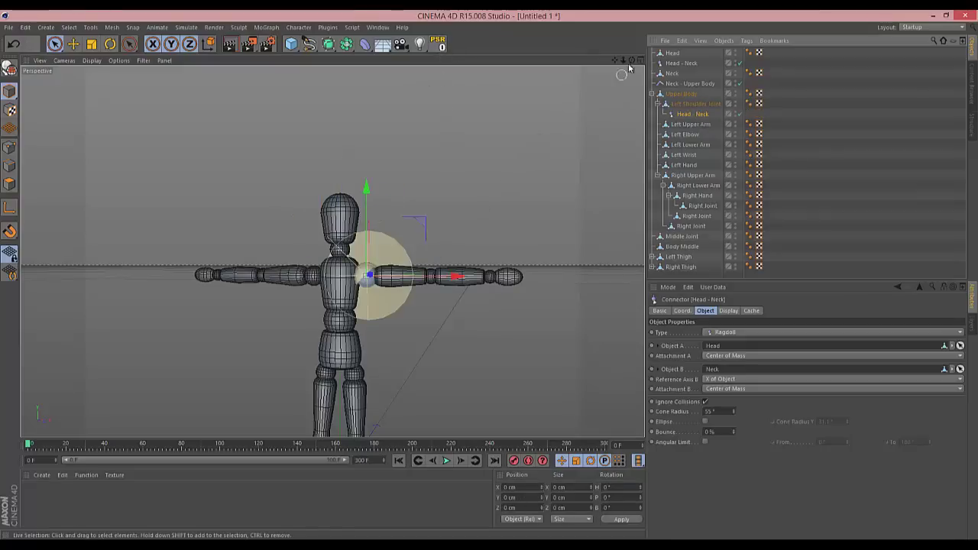
- Rotate the shoulder's connector copy to a heading of about 81° relative to Left Shoulder Joint
left_click_drag(632, 60, 489, 273)
key("r")
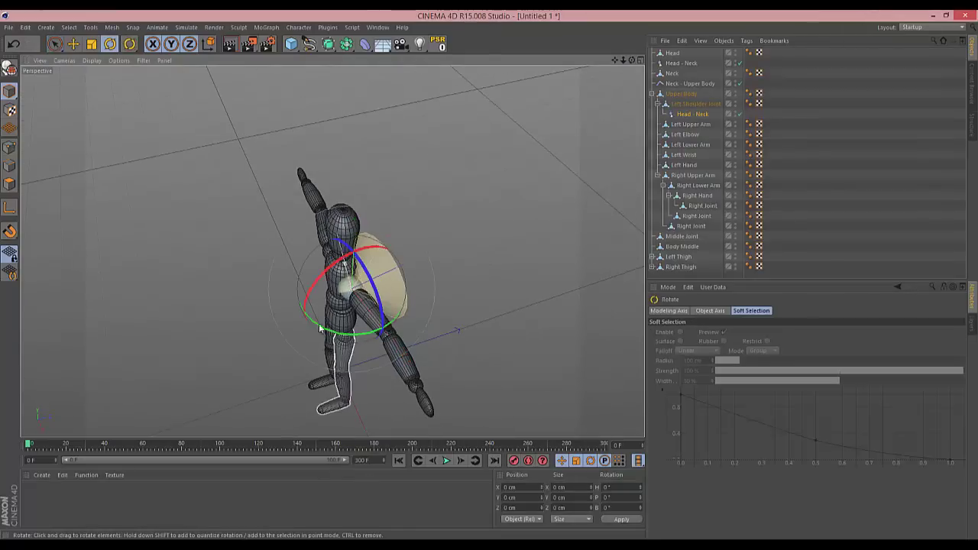
left_click_drag(319, 327, 424, 303)
left_click_drag(632, 61, 492, 277)
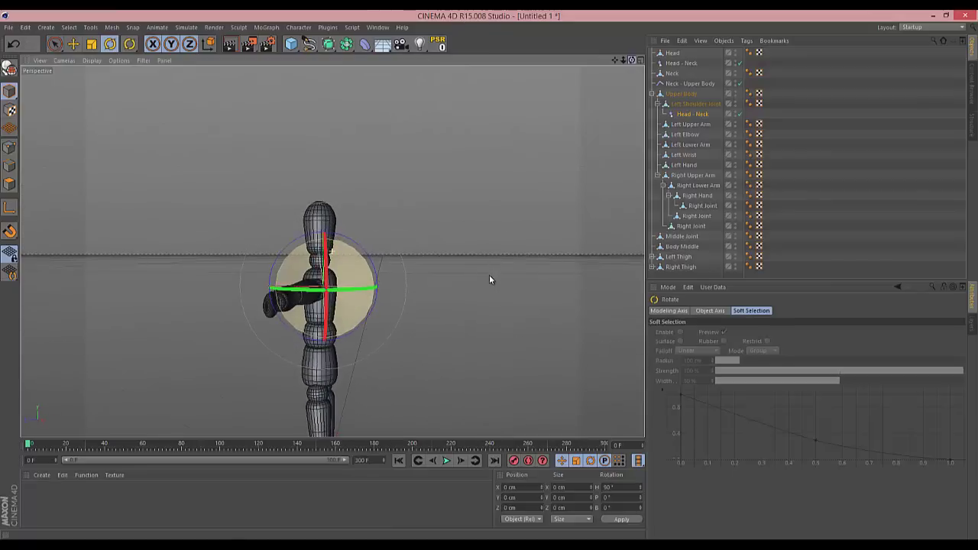
left_click_drag(355, 288, 348, 290)
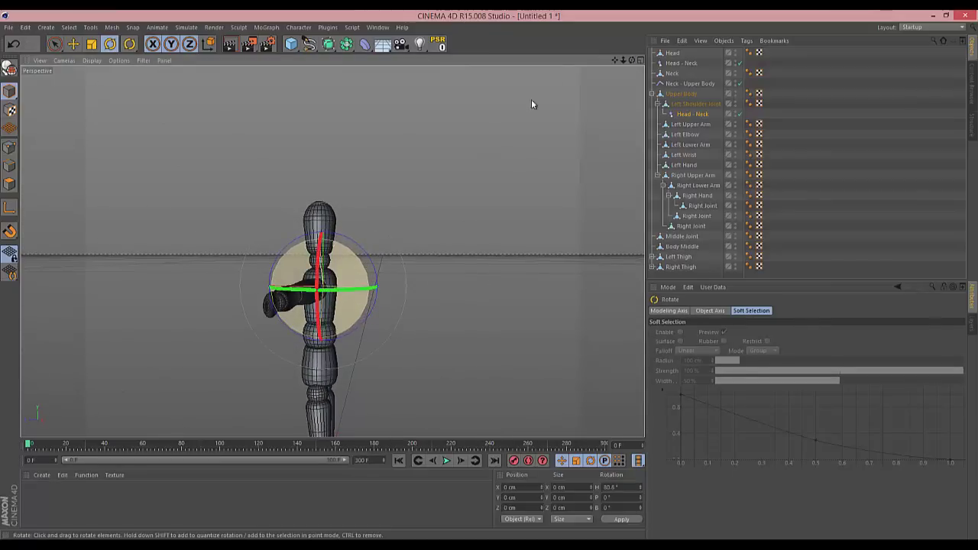
left_click_drag(632, 61, 490, 280)
- Move the connector copy out of Left Shoulder Joint to directly under Upper Body and rename it Upper Body - Left Shoulder
left_click_drag(695, 115, 688, 104)
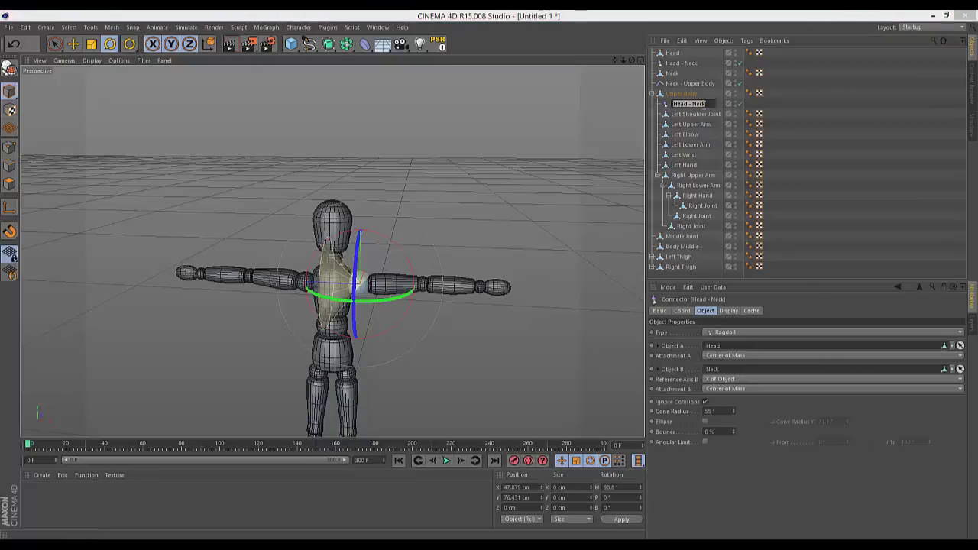
type("Upper Body - Left Should")
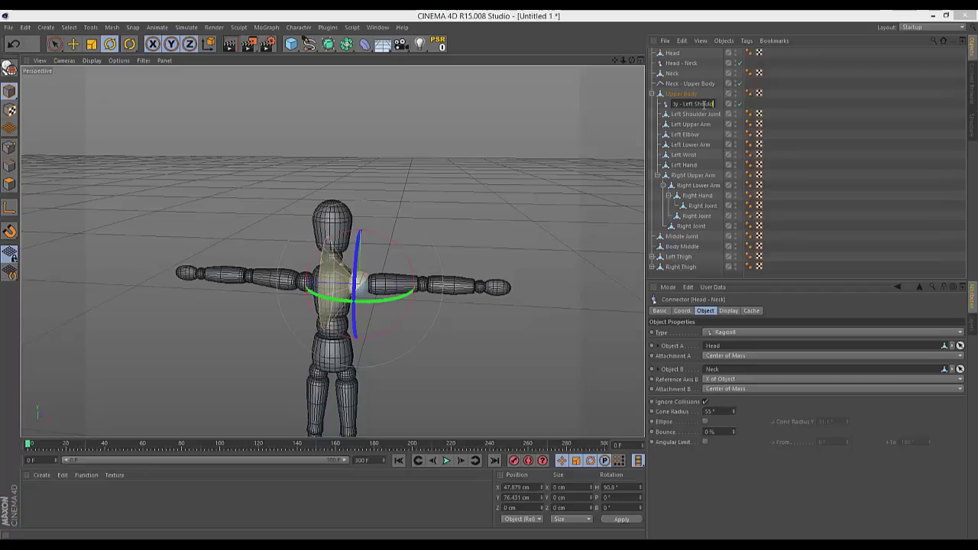
type("er")
key("Return")
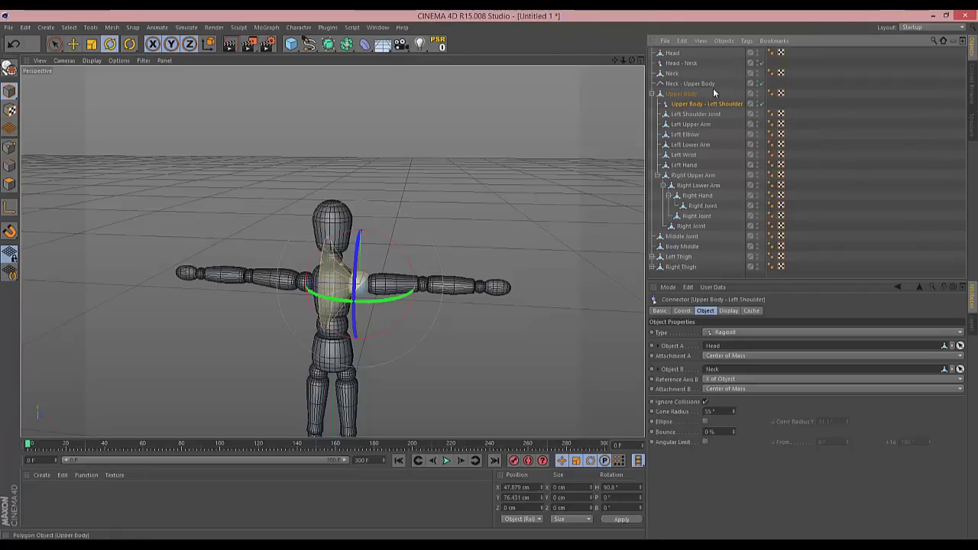
- Assign Upper Body as Object A and Left Shoulder Joint as Object B of the Upper Body - Left Shoulder connector
left_click_drag(715, 92, 721, 346)
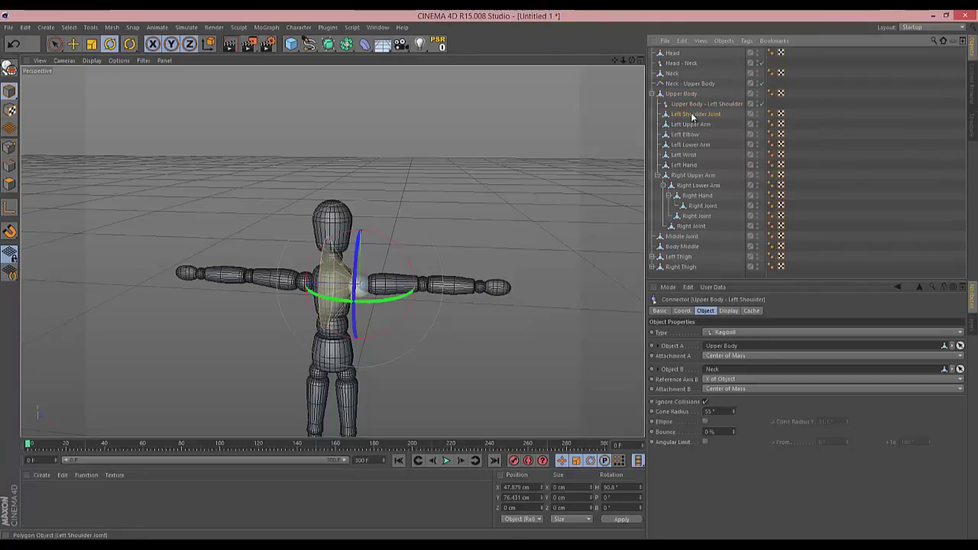
left_click_drag(716, 379, 715, 370)
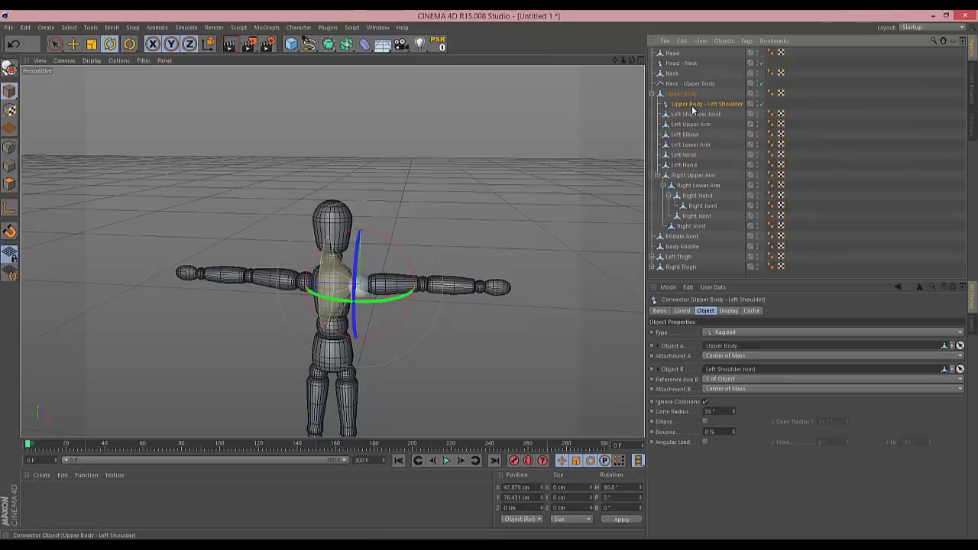
- Duplicate the Upper Body - Left Shoulder connector directly below Left Shoulder Joint and rotate the copy to a heading of about 275°
left_click_drag(691, 105, 698, 126)
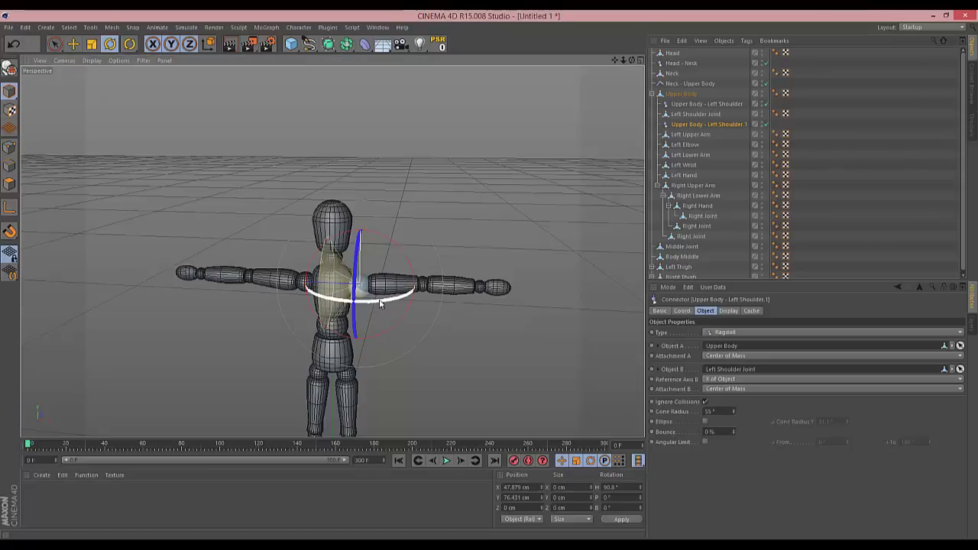
left_click_drag(379, 304, 268, 192)
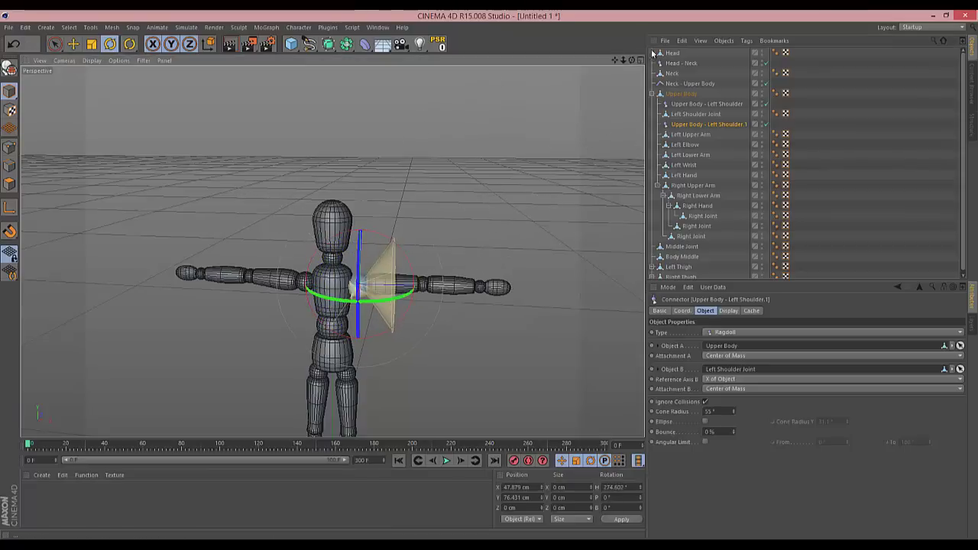
left_click_drag(488, 275, 489, 274, "alt")
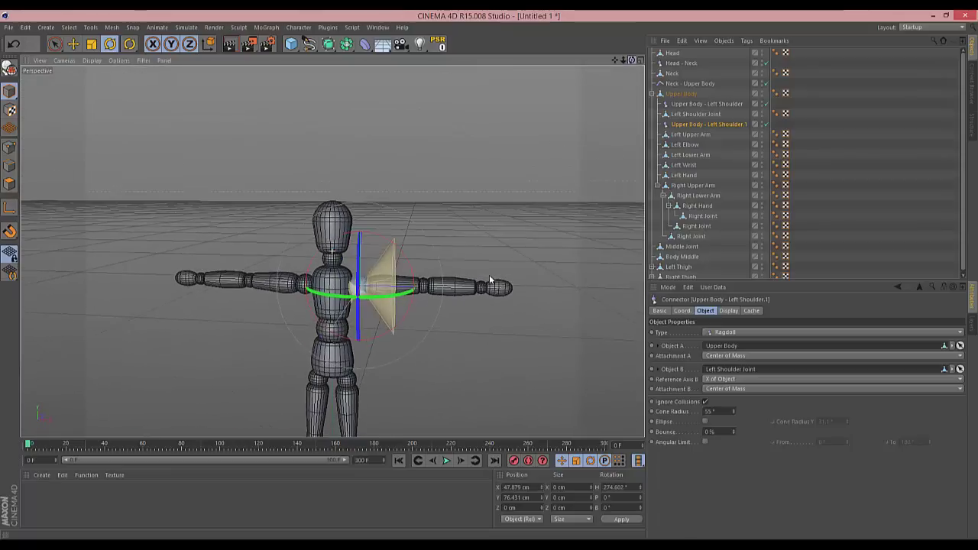
- Rename the copied connector Left Shoulder - Upper Arm and set Left Shoulder Joint as Object A and Left Upper Arm as Object B
double_click(712, 125)
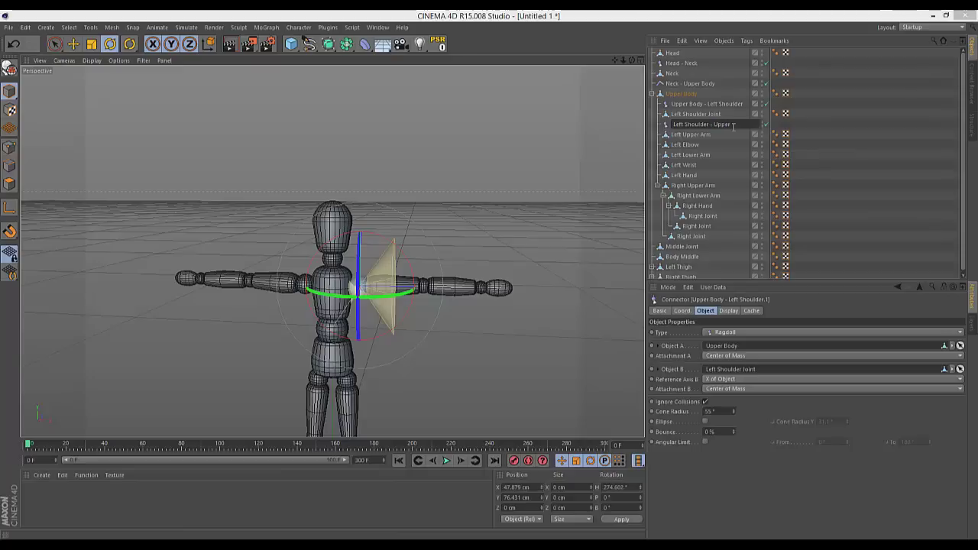
type("Left Shoulder - Upper Arm")
key("Return")
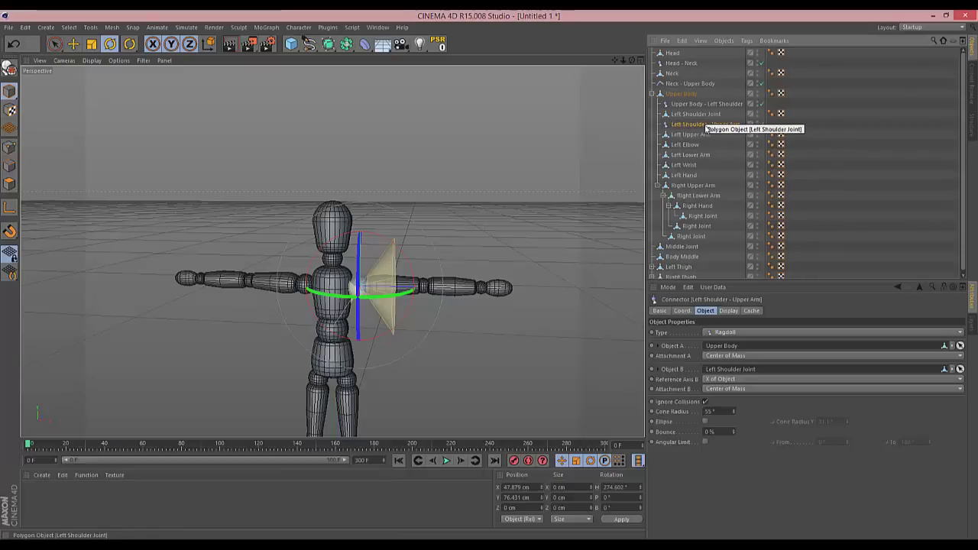
left_click_drag(701, 115, 726, 371)
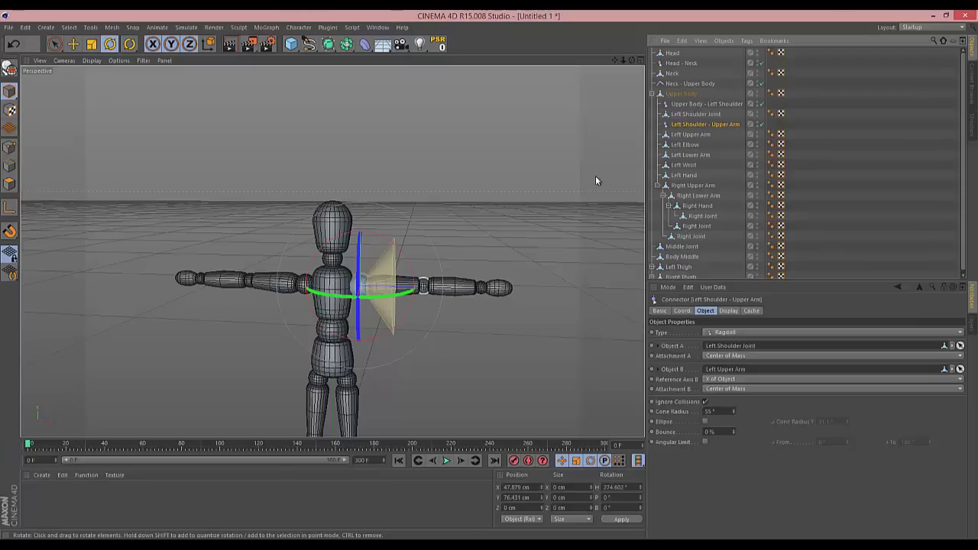
- Add a dynamics Connector aligned to Left Elbow and place it directly below Left Elbow in the hierarchy, outside any parenting between them
left_click(696, 135)
left_click(692, 147)
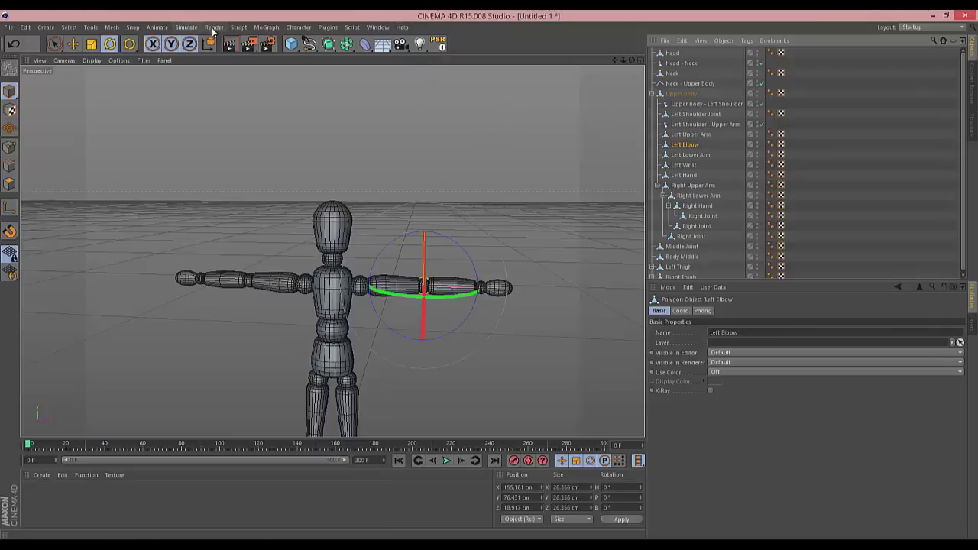
left_click(187, 27)
mouse_move(218, 52)
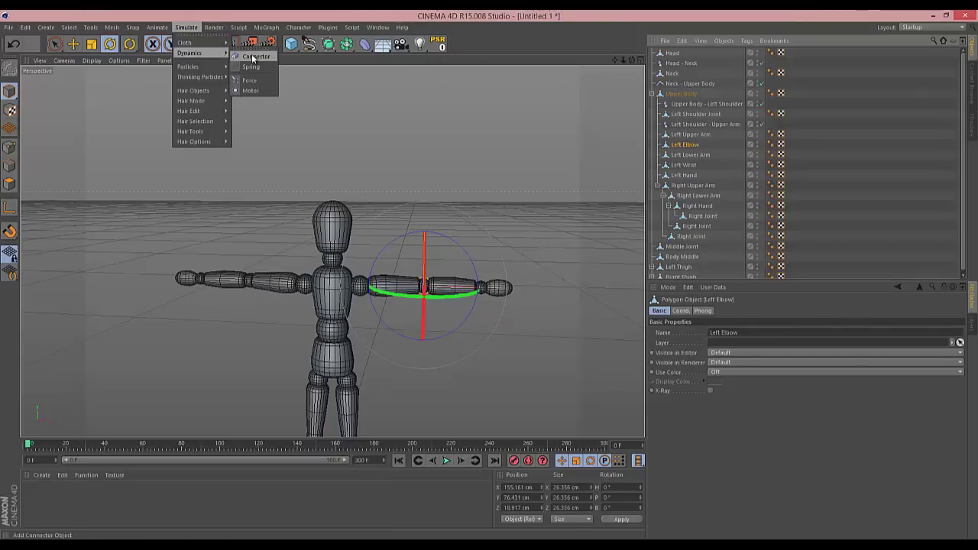
left_click(255, 58, "alt")
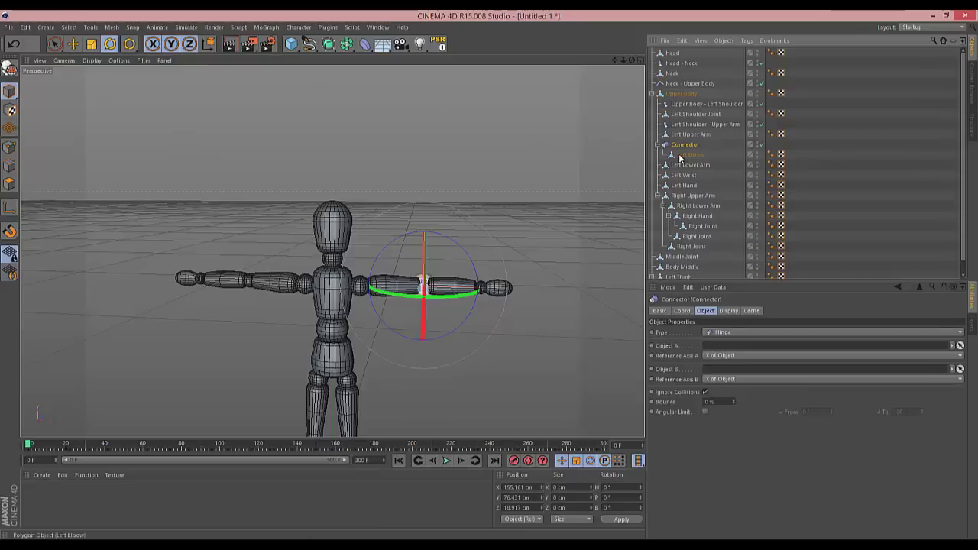
left_click_drag(685, 144, 690, 159)
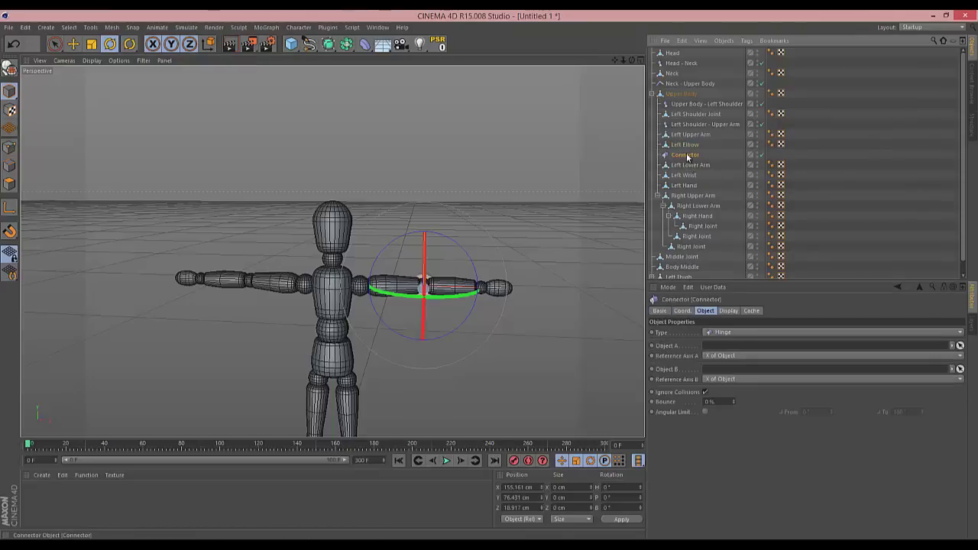
- Rotate the elbow's hinge connector to a pitch of 90° so its axis runs vertically through the elbow
left_click_drag(631, 61, 489, 274)
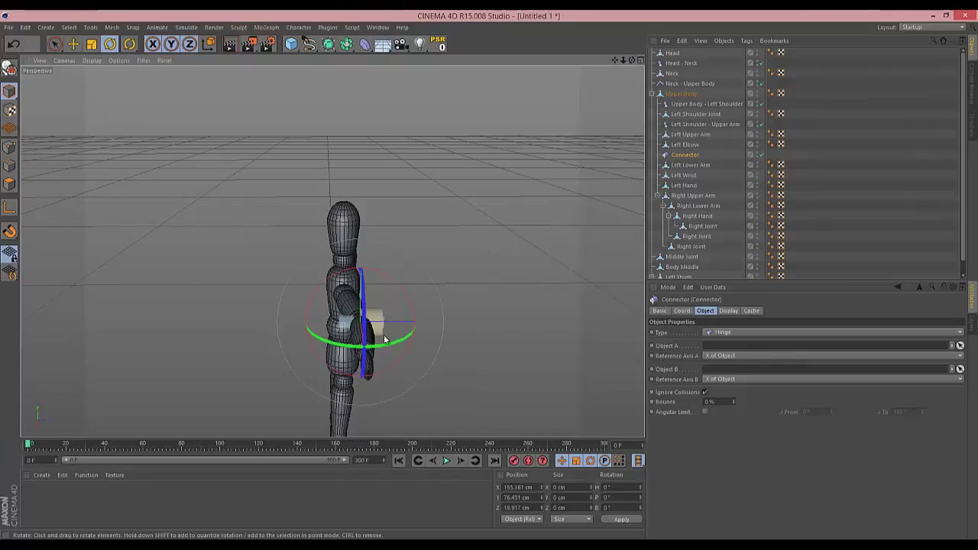
left_click_drag(403, 291, 302, 267)
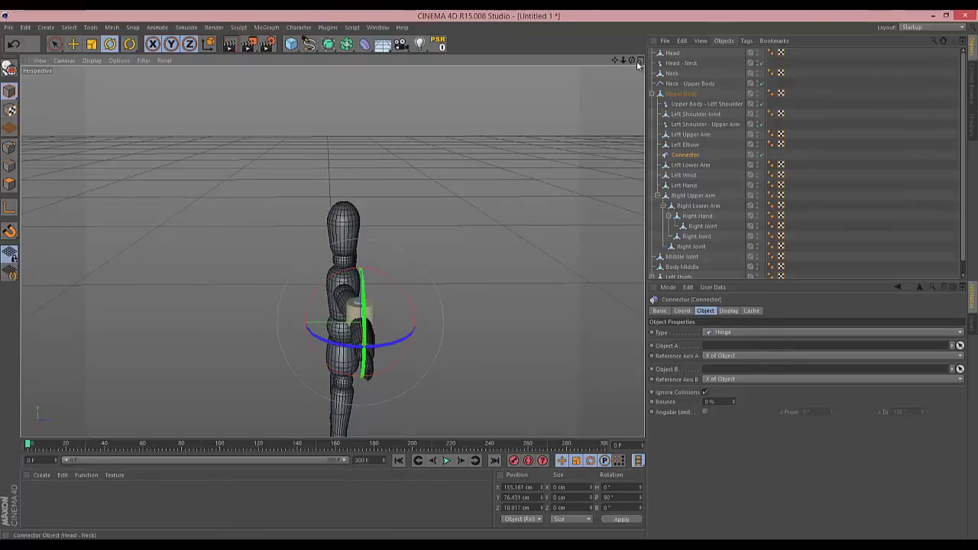
left_click_drag(632, 61, 639, 90)
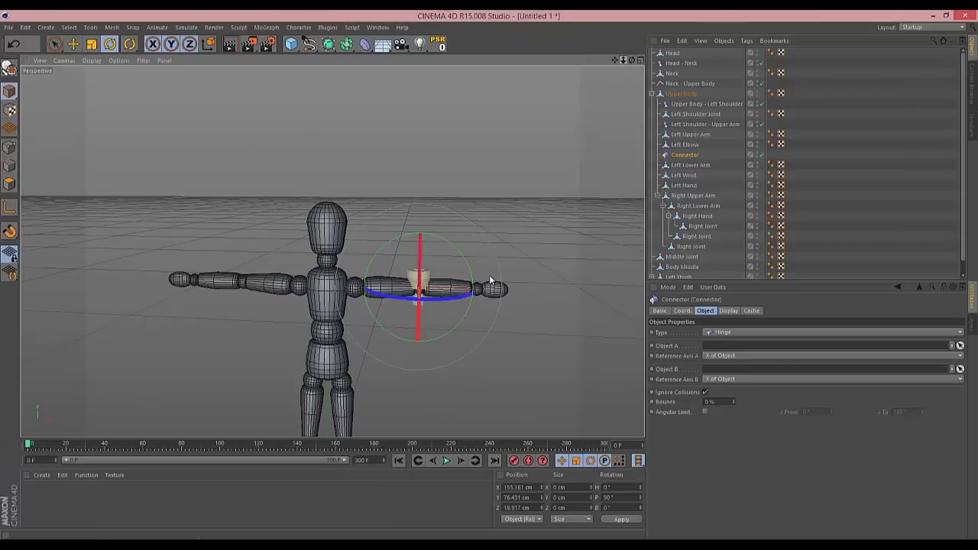
left_click_drag(490, 276, 490, 275)
left_click_drag(615, 60, 482, 261)
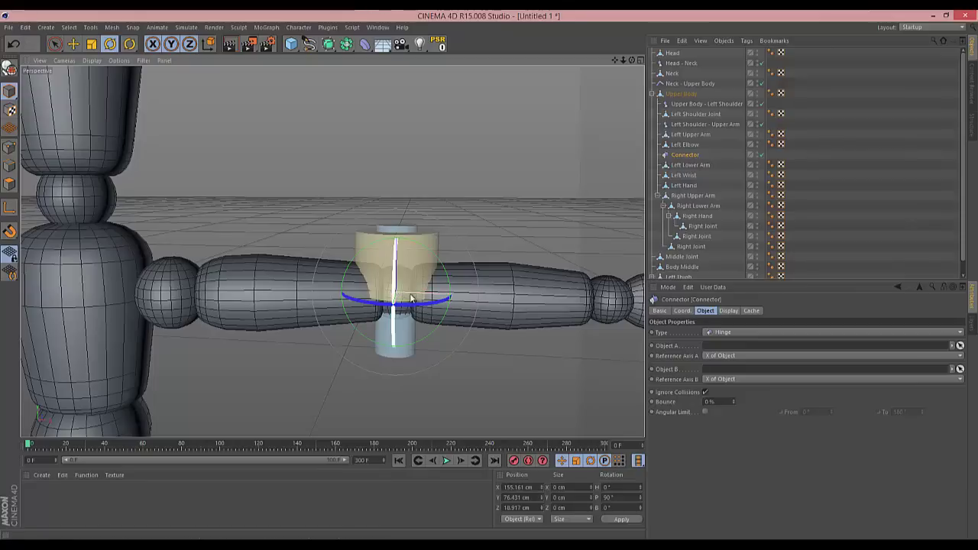
left_click_drag(632, 59, 489, 276)
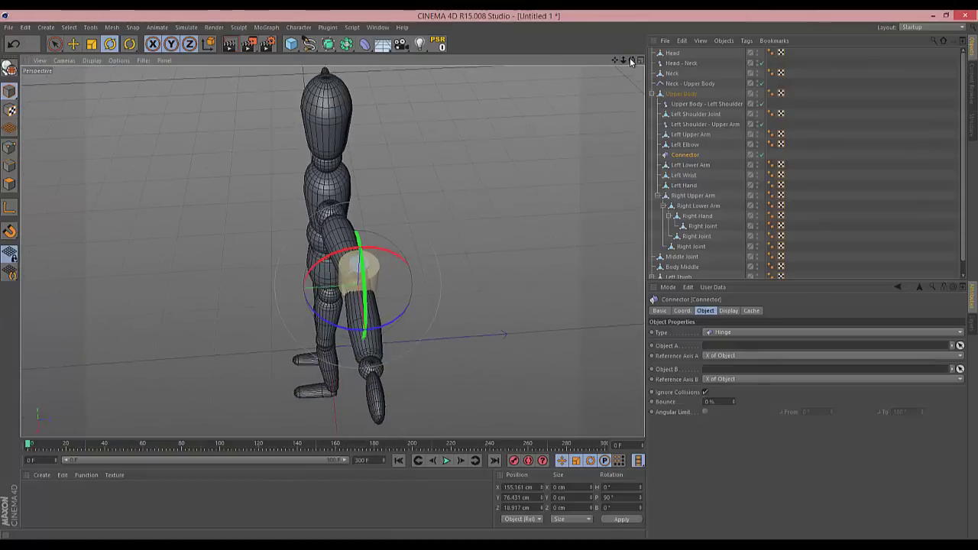
left_click_drag(631, 59, 486, 275)
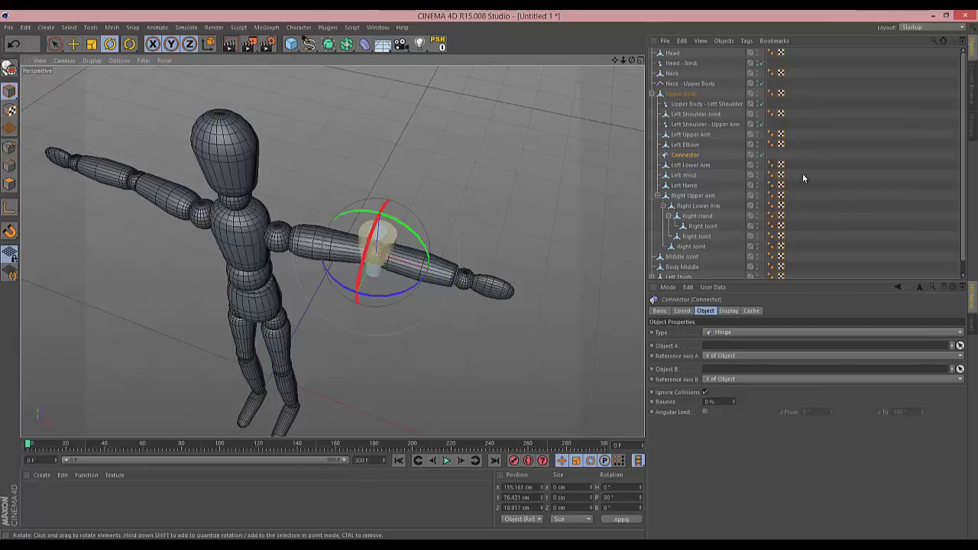
- Rename the elbow's hinge connector Left Elbow - Lower Arm
double_click(693, 155)
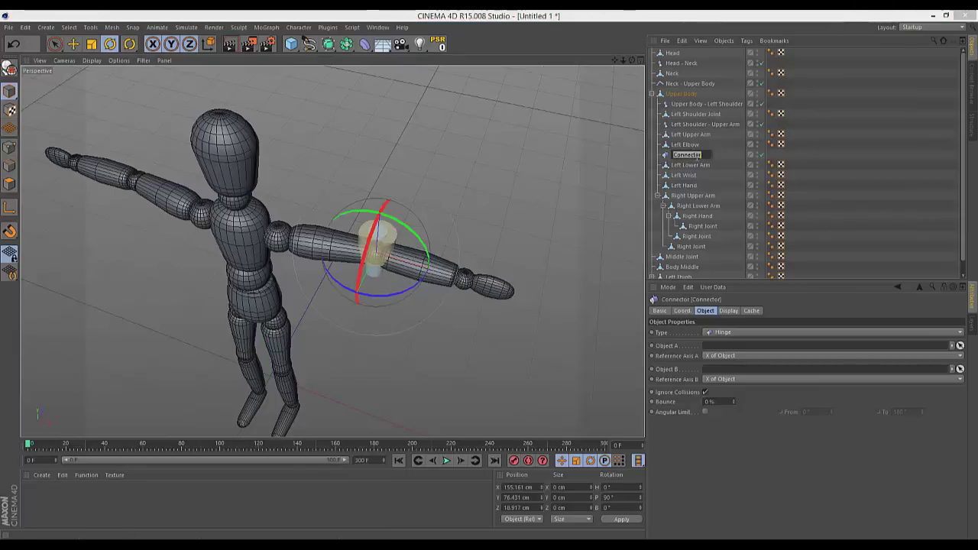
type("Left Elbow -")
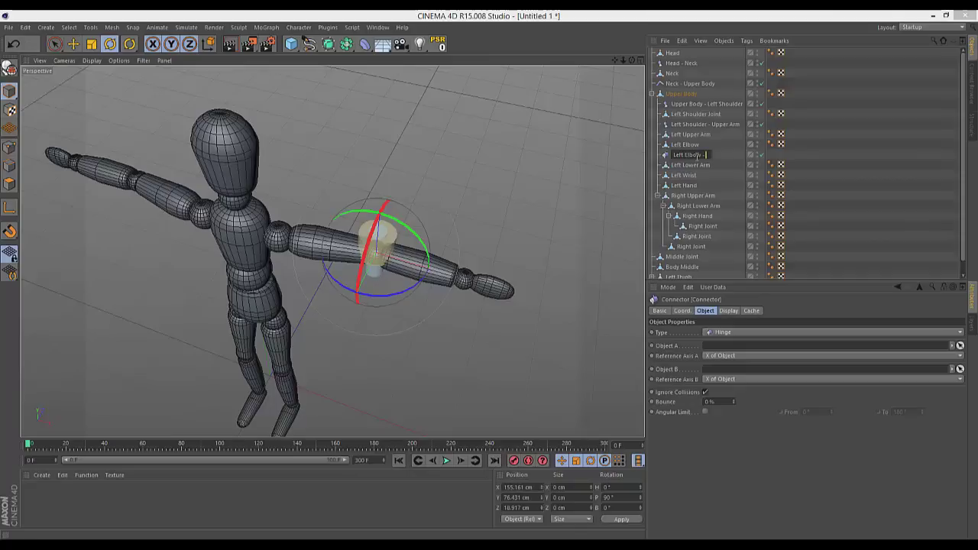
type(" Lower Arm")
key("Return")
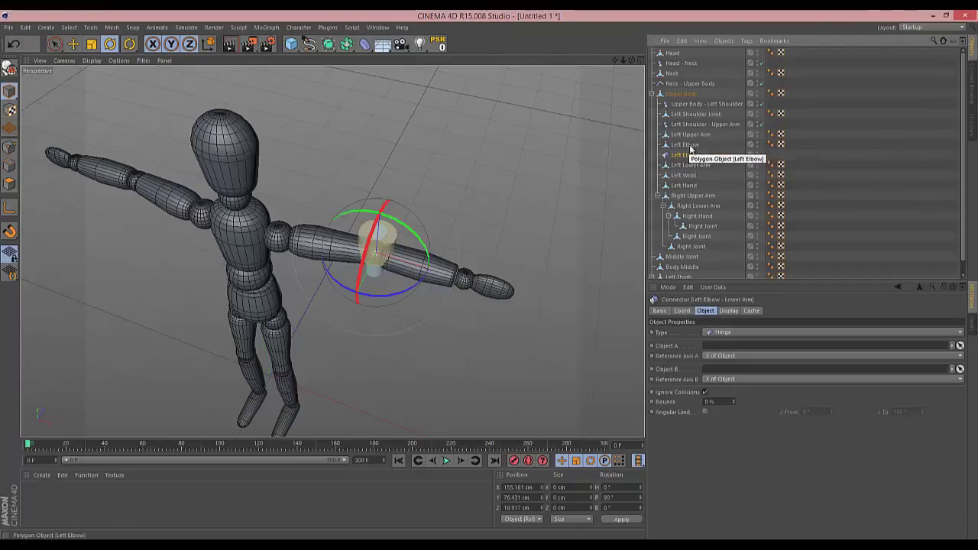
- Duplicate the Left Elbow - Lower Arm connector directly above Left Elbow and rename the copy Left Upper Arm - Elbow
mouse_move(695, 159)
left_mouse_down()
mouse_move(693, 143)
mouse_move(701, 147)
left_mouse_up()
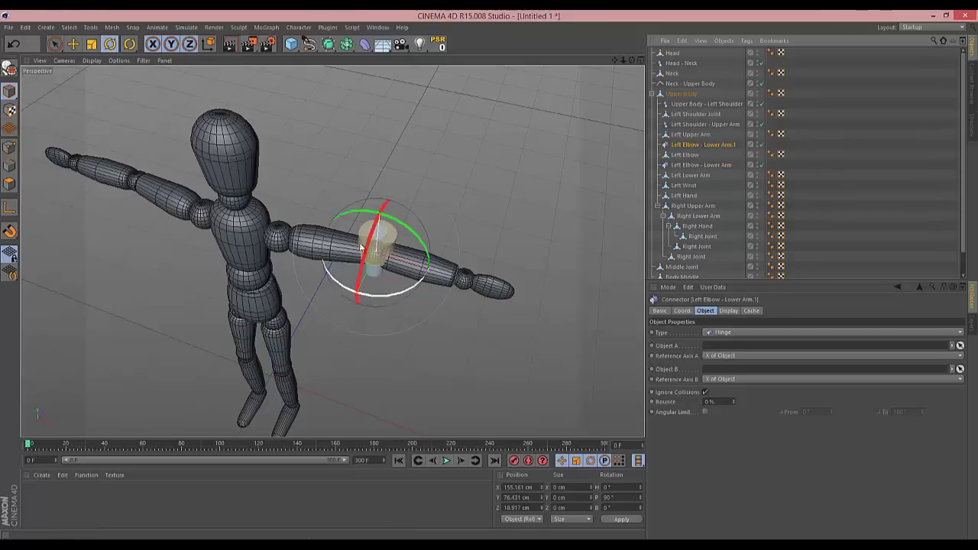
double_click(706, 145)
type("Left Upper Arm - El")
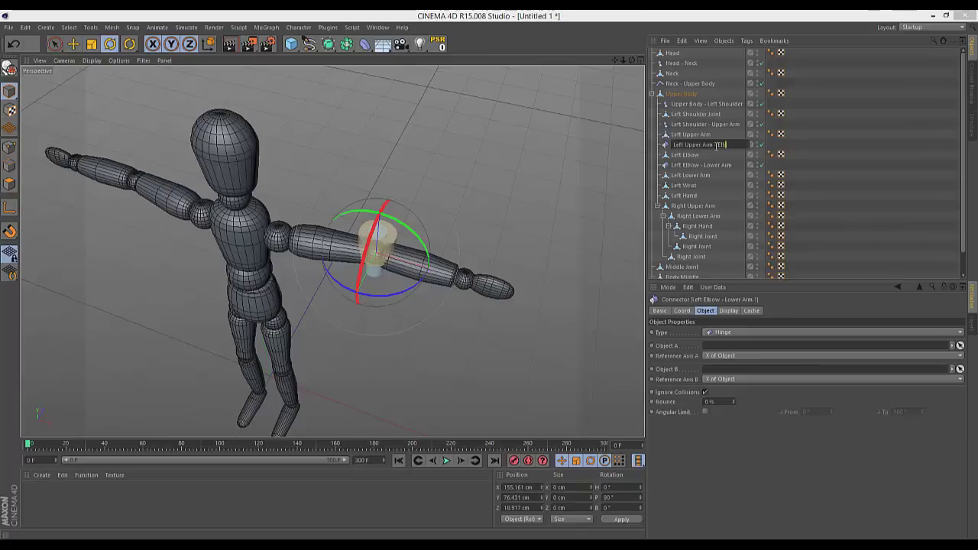
type("ow")
key("Return")
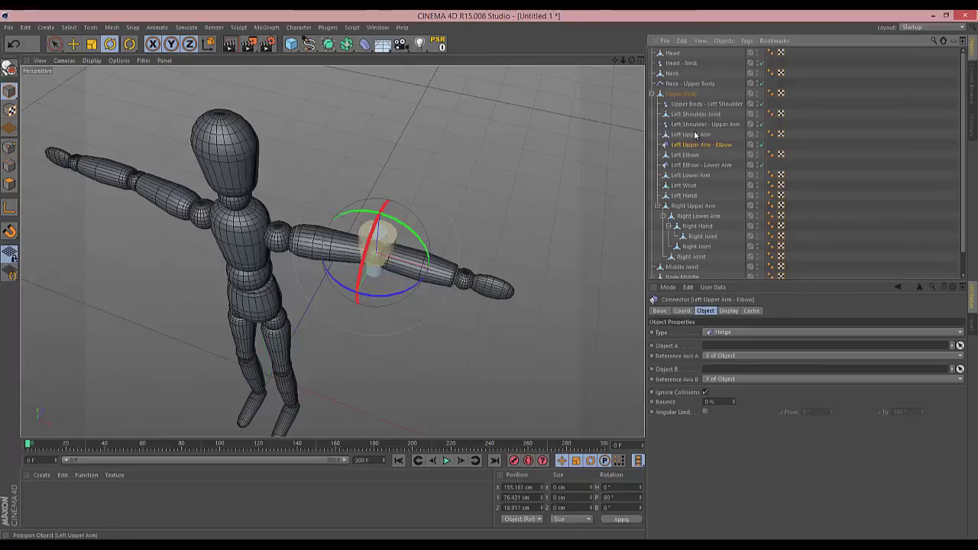
- Link Left Upper Arm to Left Elbow in the Left Upper Arm - Elbow connector, and Left Elbow to Left Lower Arm in the other
left_click_drag(728, 349, 728, 349)
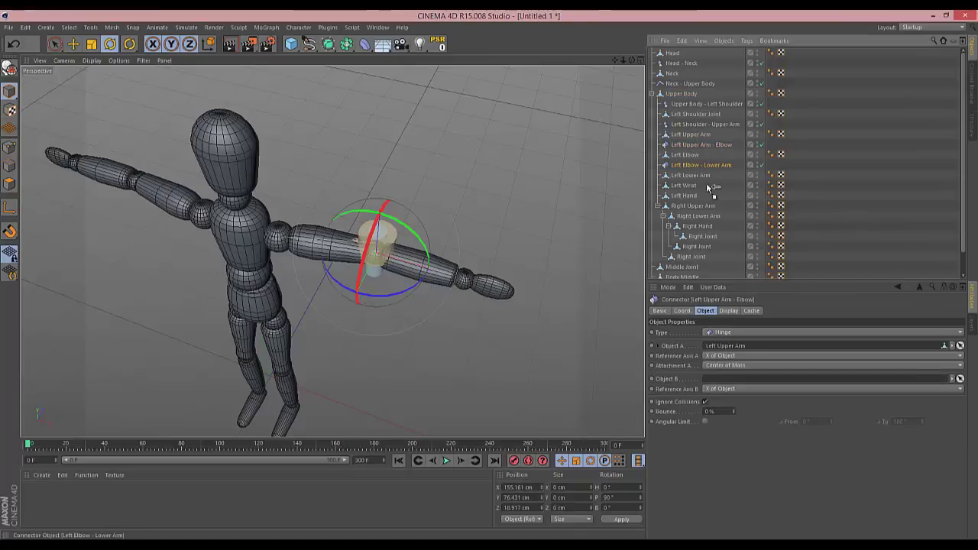
left_click_drag(675, 165, 726, 380)
left_click(709, 165)
left_click_drag(684, 155, 696, 177)
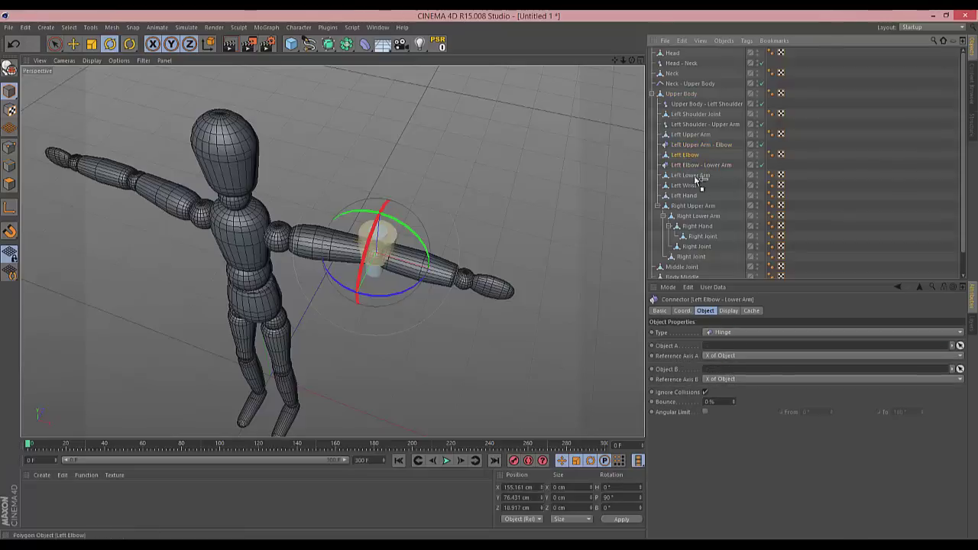
left_click_drag(706, 339, 711, 346)
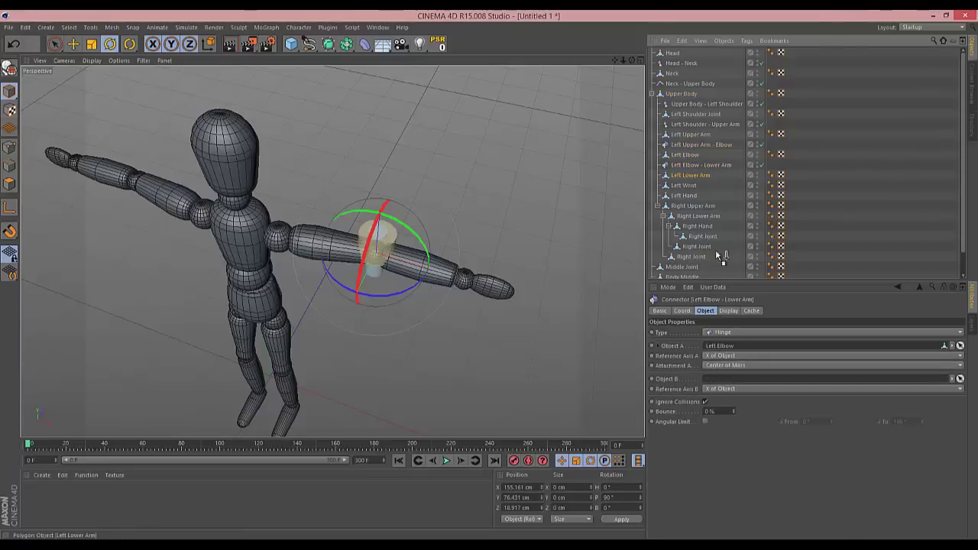
left_click_drag(722, 255, 714, 379)
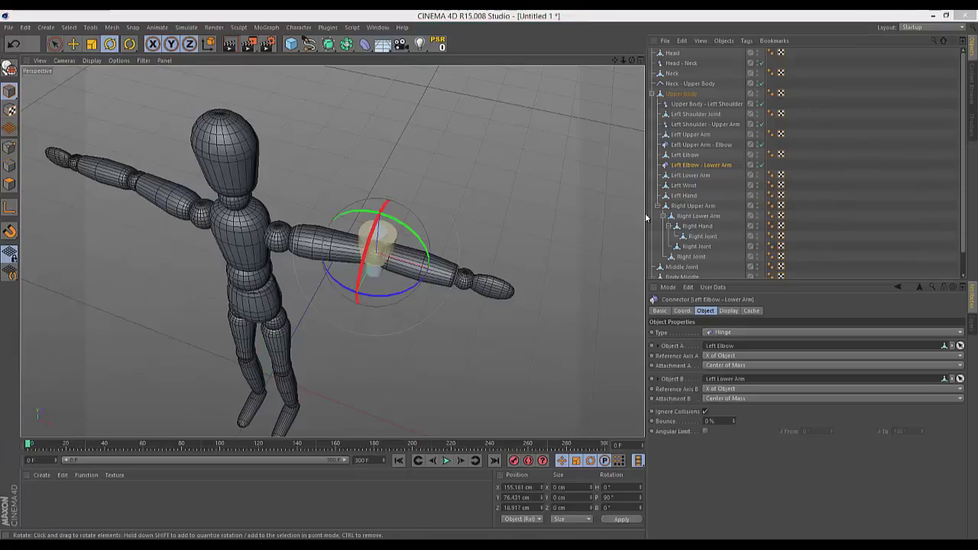
- Enable the angular limit on the Left Upper Arm - Elbow connector, ranging from 3° to 186°
left_click(710, 145)
left_click(705, 432)
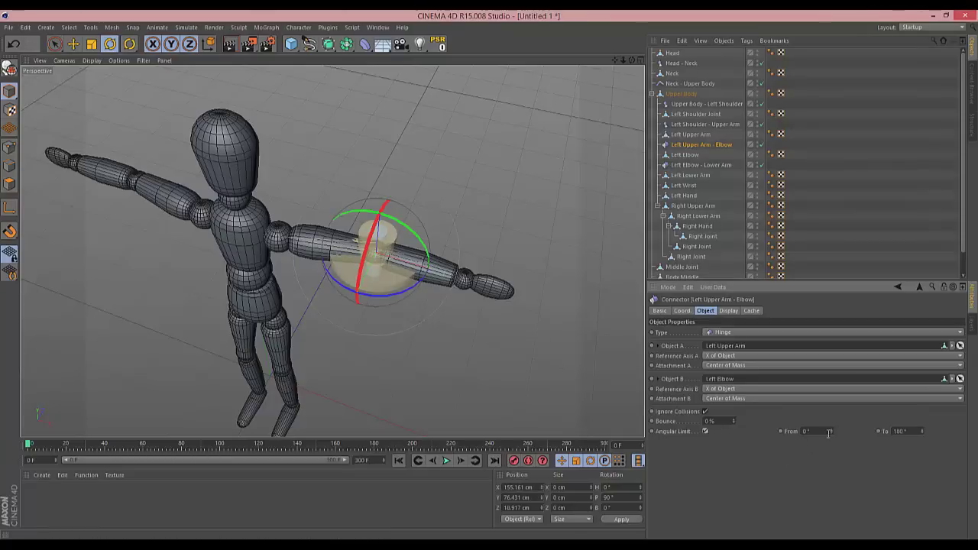
left_click_drag(829, 430, 831, 432)
left_click_drag(920, 428, 920, 428)
- Enable the angular limit on the Left Elbow - Lower Arm connector, ranging from 2° to 190°
left_click(712, 165)
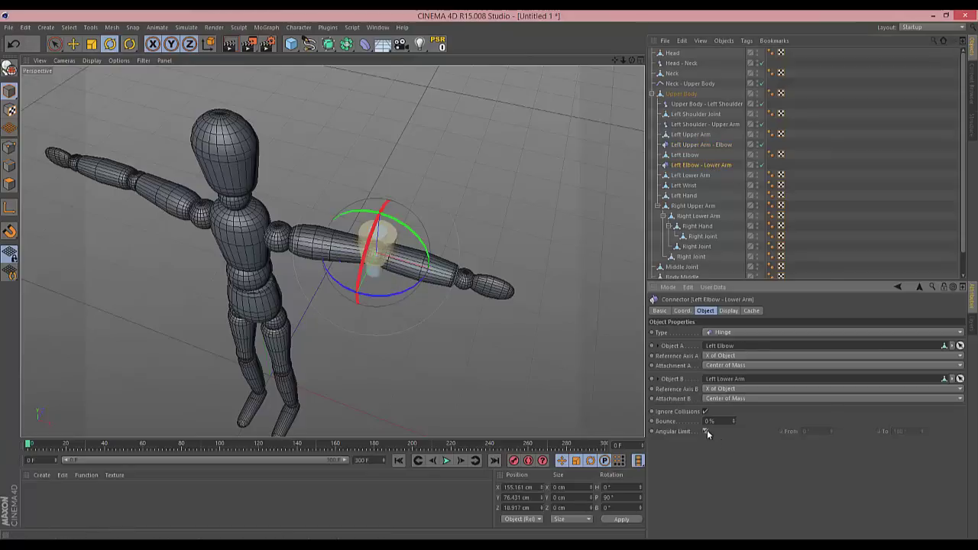
left_click(831, 430)
left_click(831, 430)
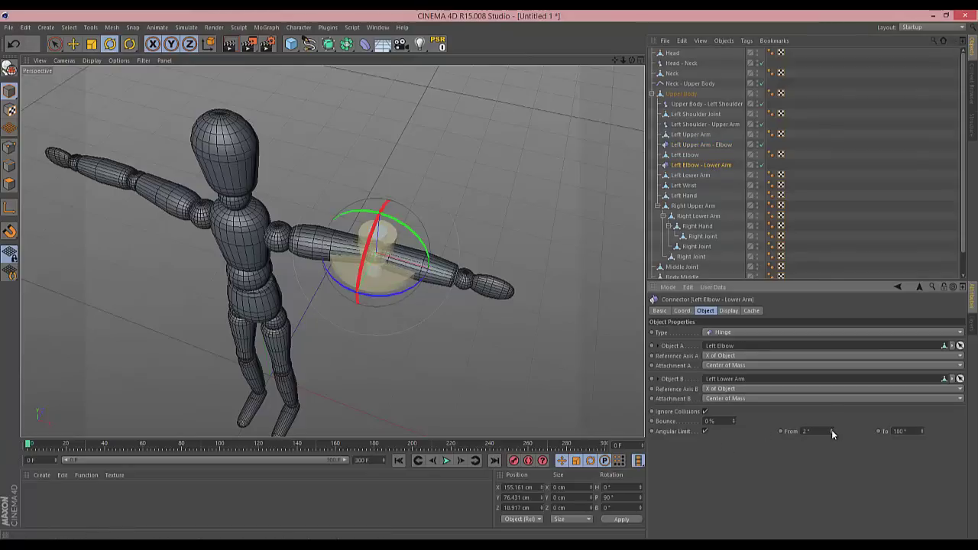
left_click(923, 429)
- Duplicate both elbow connectors below Left Lower Arm, placing the Left Elbow - Lower Arm copy directly under Left Wrist
left_click(711, 165)
left_click(719, 145, "ctrl")
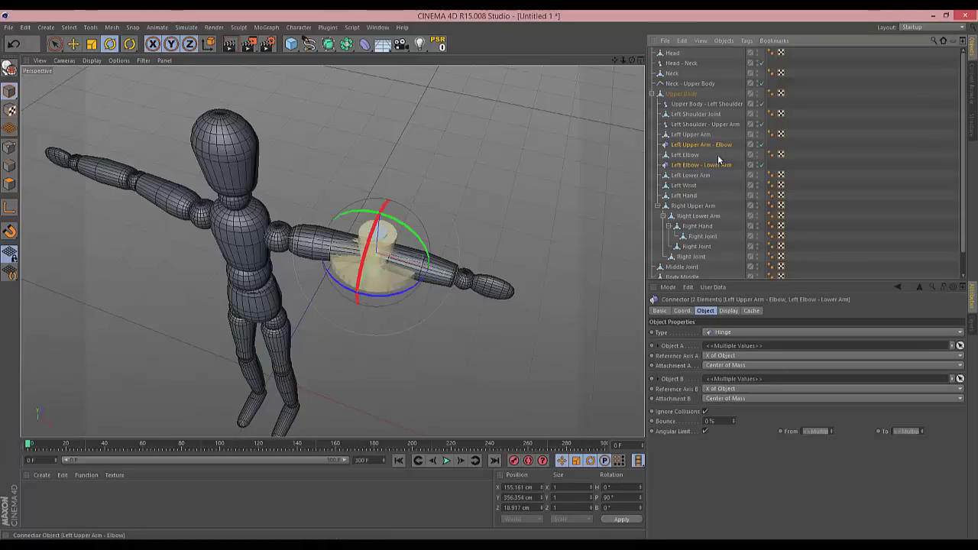
left_click_drag(691, 177, 691, 215, "ctrl")
left_click(719, 205)
left_click(706, 195)
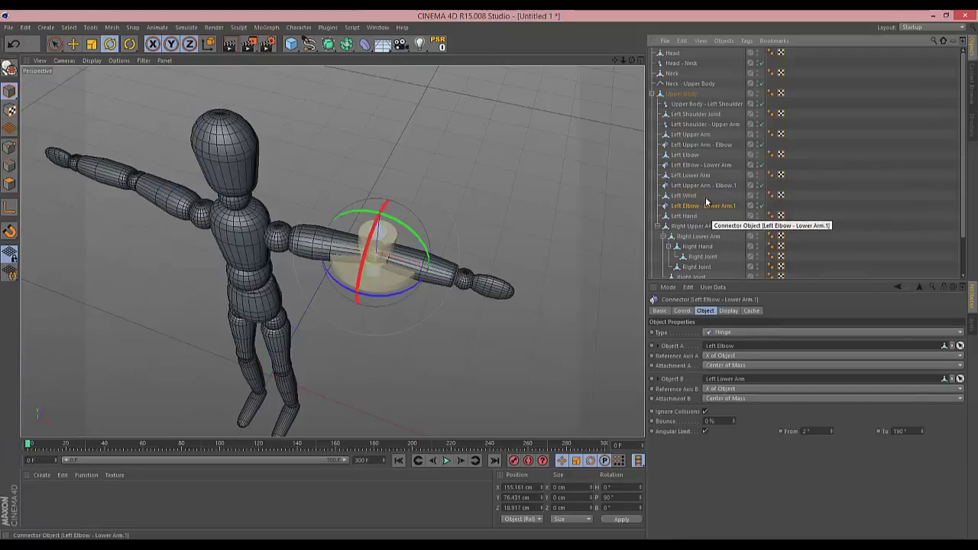
- Reset both copied elbow connectors onto Left Wrist, placing the Left Elbow - Lower Arm copy directly above it and the Left Upper Arm - Elbow copy below
left_click(695, 186)
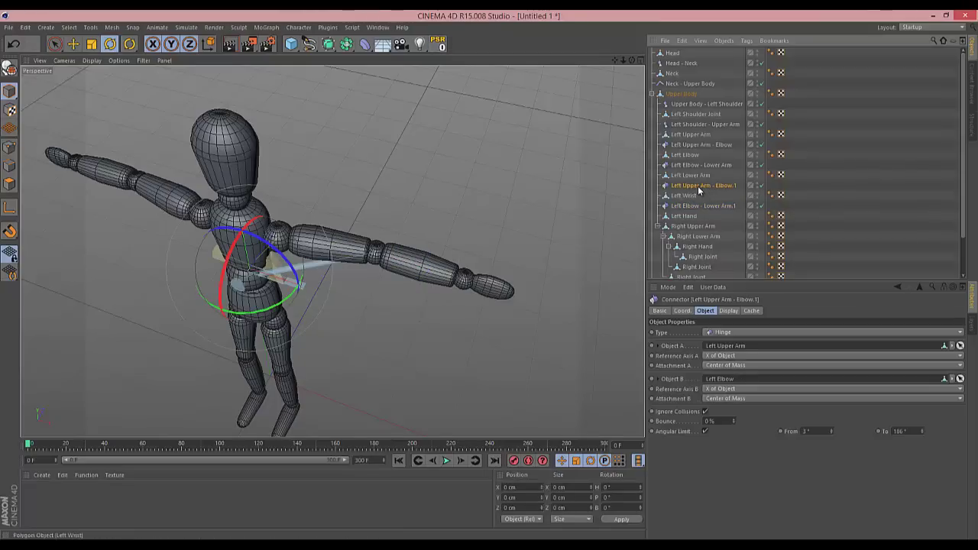
mouse_move(698, 186)
left_mouse_down()
mouse_move(691, 200)
mouse_move(686, 186)
left_mouse_up()
left_click(436, 41)
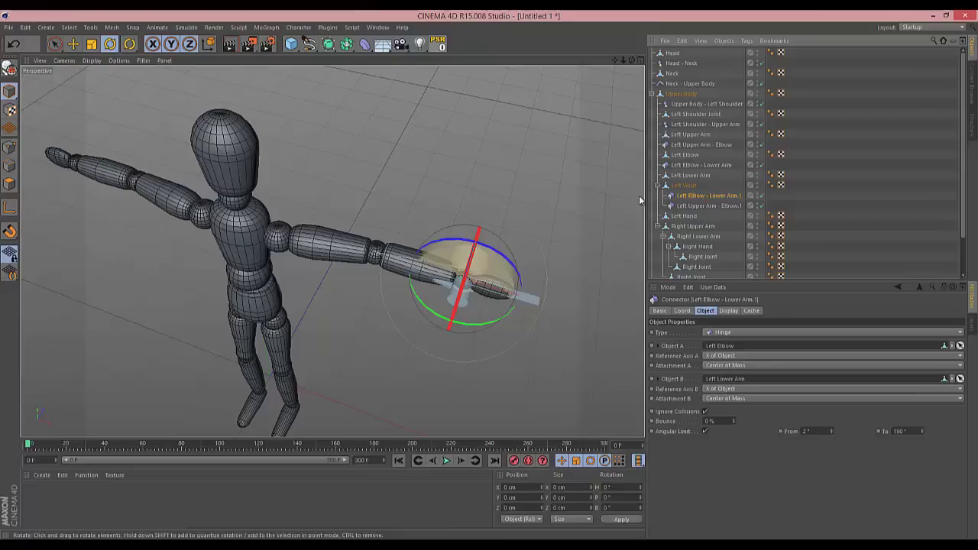
left_click(699, 206)
left_click(438, 44)
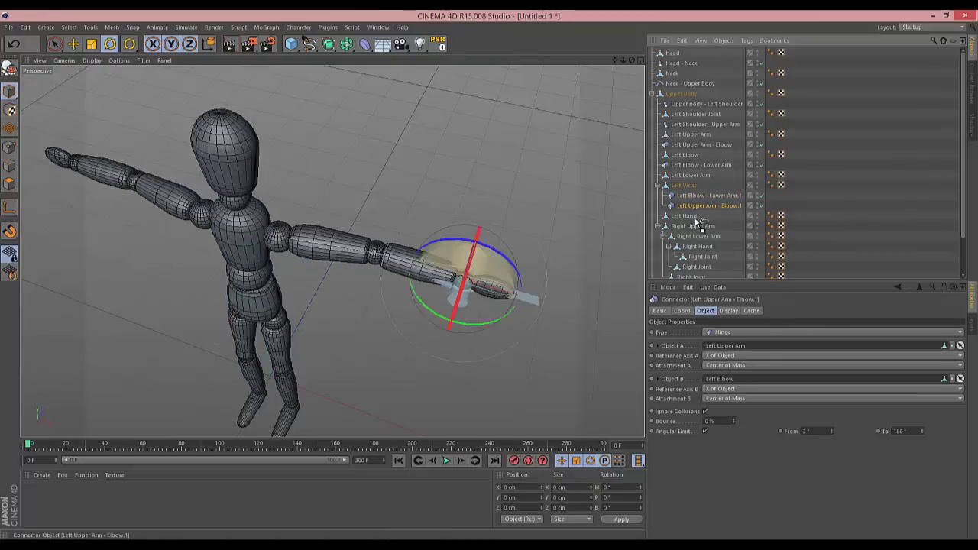
left_click_drag(690, 223, 691, 221)
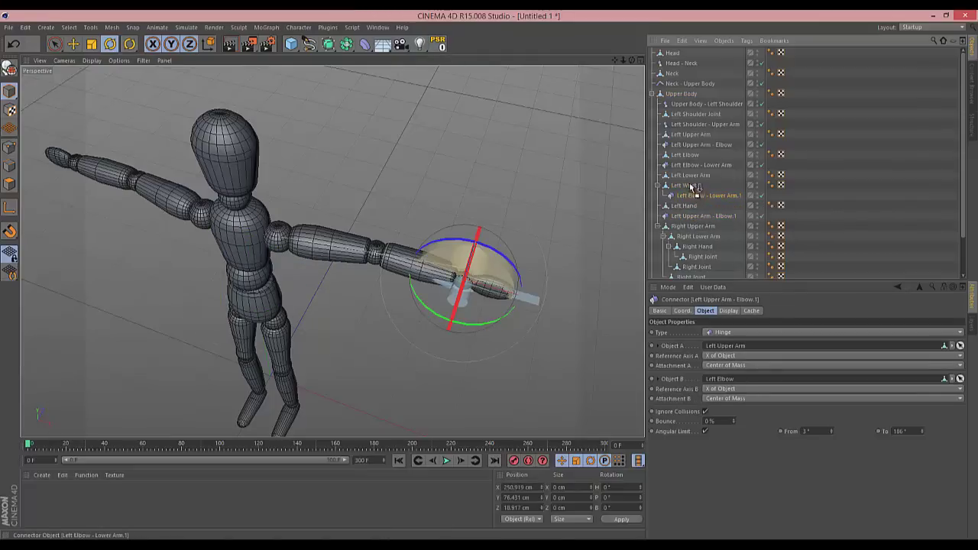
left_click_drag(691, 186, 690, 205)
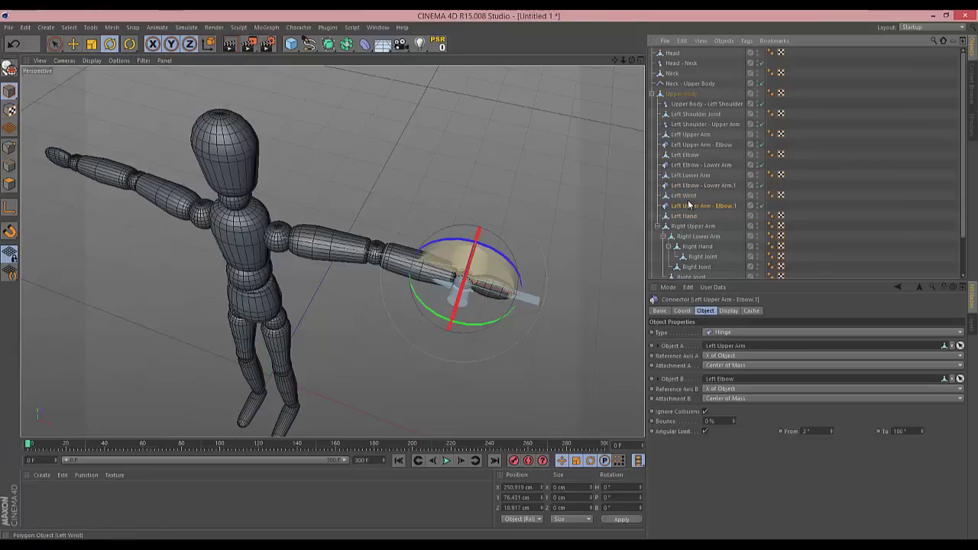
- Rename the copied Left Elbow - Lower Arm connector as Left Lower Arm - Wrist
double_click(700, 186)
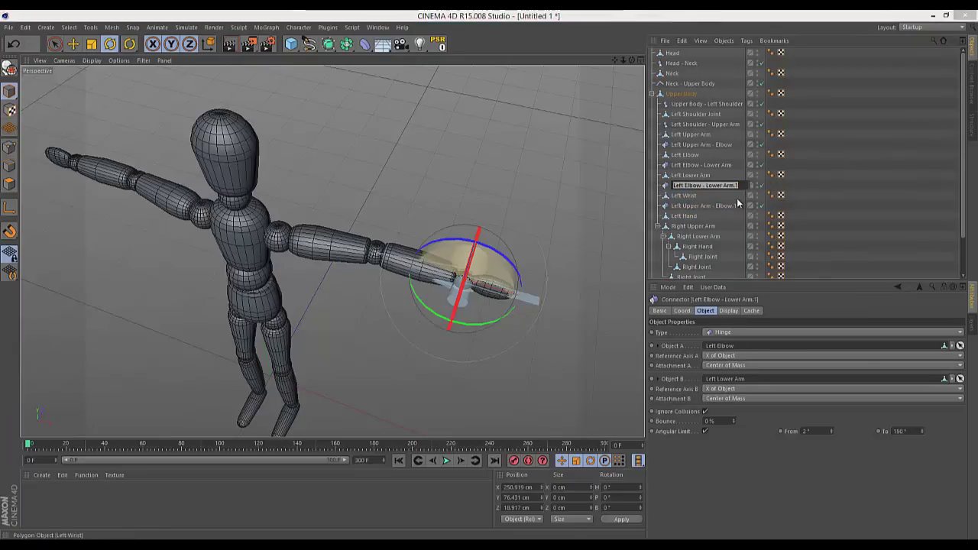
type("Left Lower Arm - Wr")
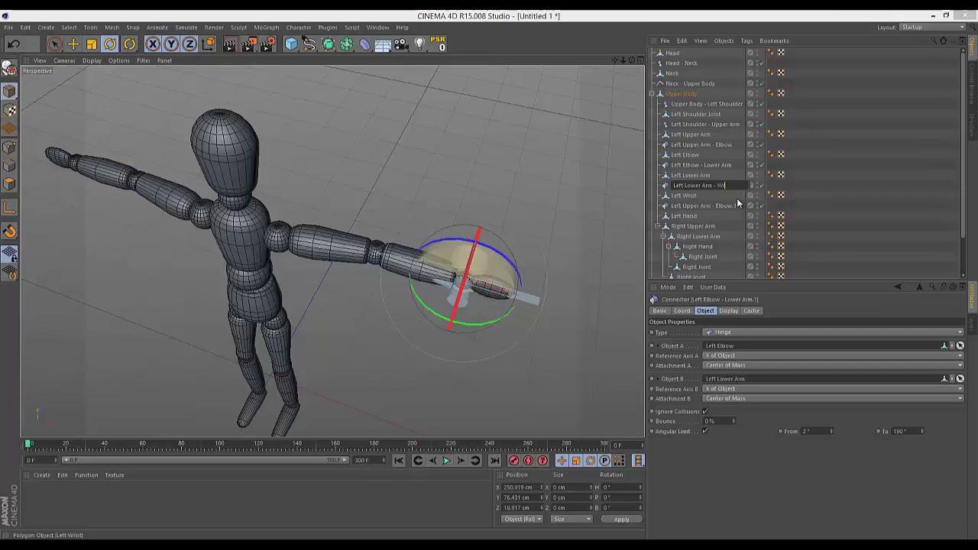
type("ist")
key("Return")
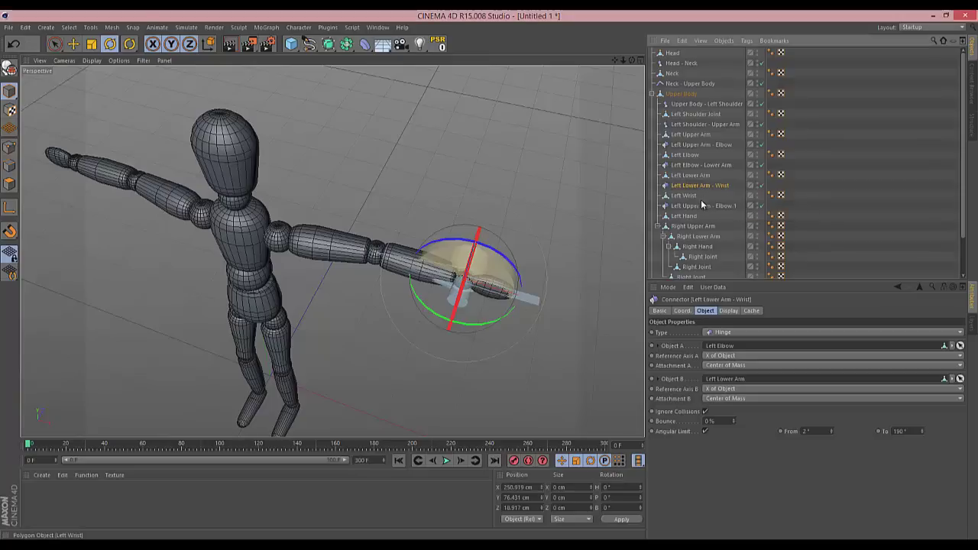
- Rename the copied Left Upper Arm - Elbow connector as Left Wrist - Hand
left_click(695, 207)
double_click(695, 206)
type("Right")
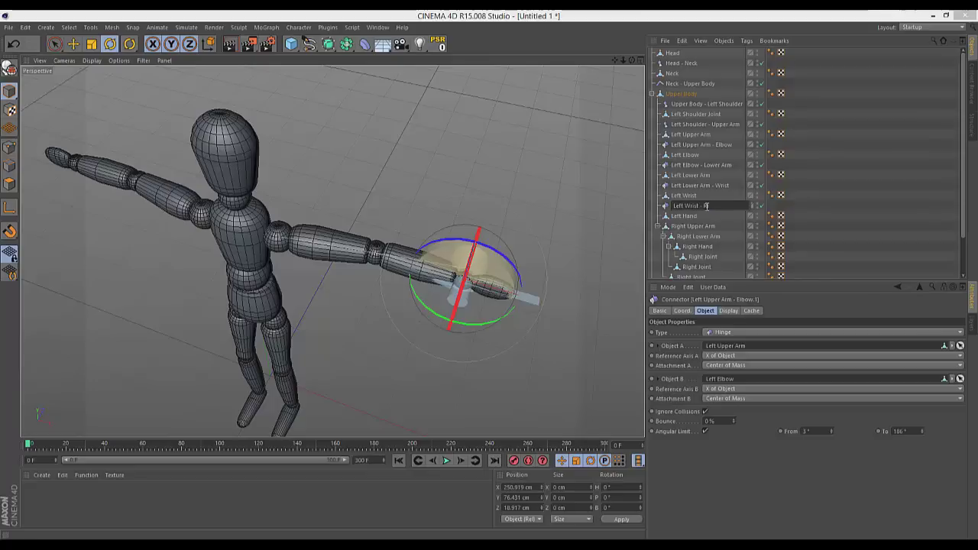
type("and")
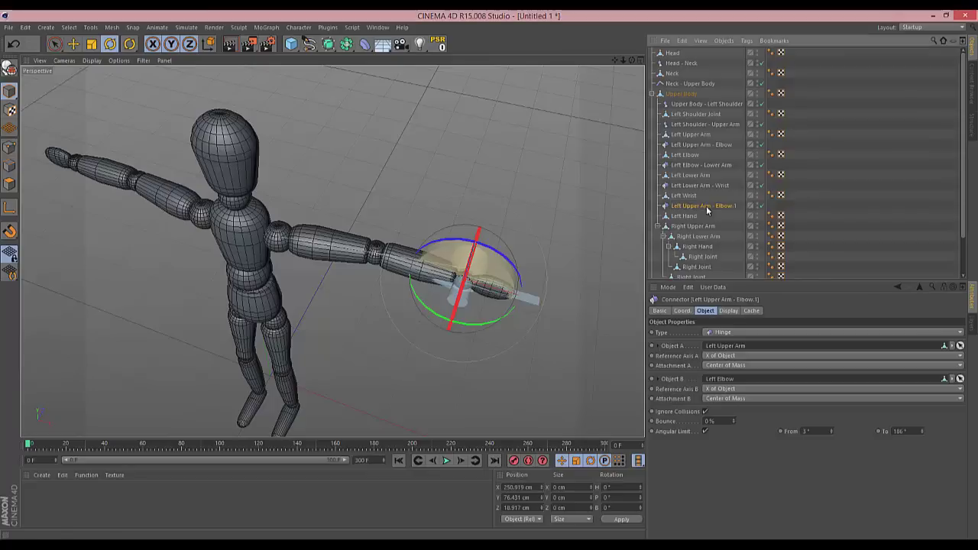
key("Return")
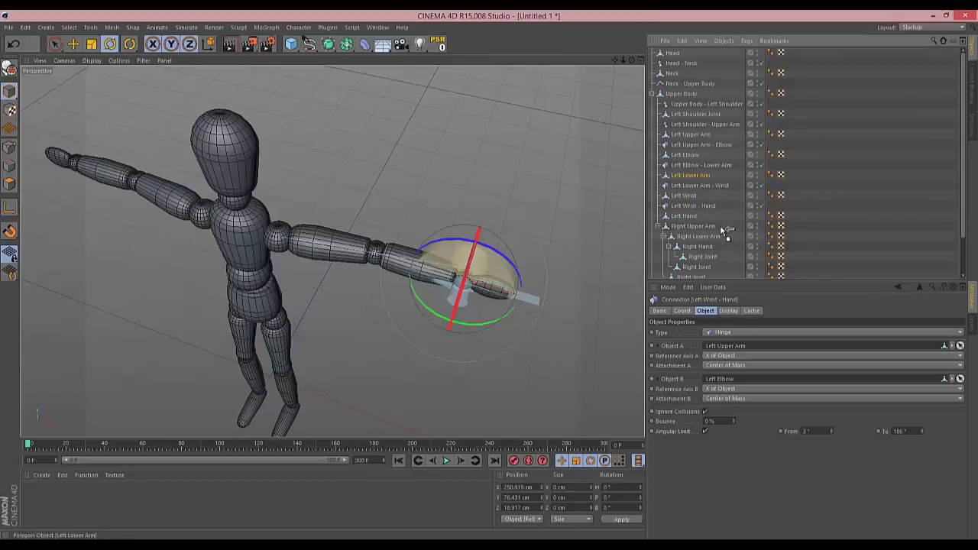
- Link Left Lower Arm to Left Wrist in the Left Lower Arm - Wrist connector, and Left Wrist to Left Hand in the Left Wrist - Hand connector
left_click(697, 185)
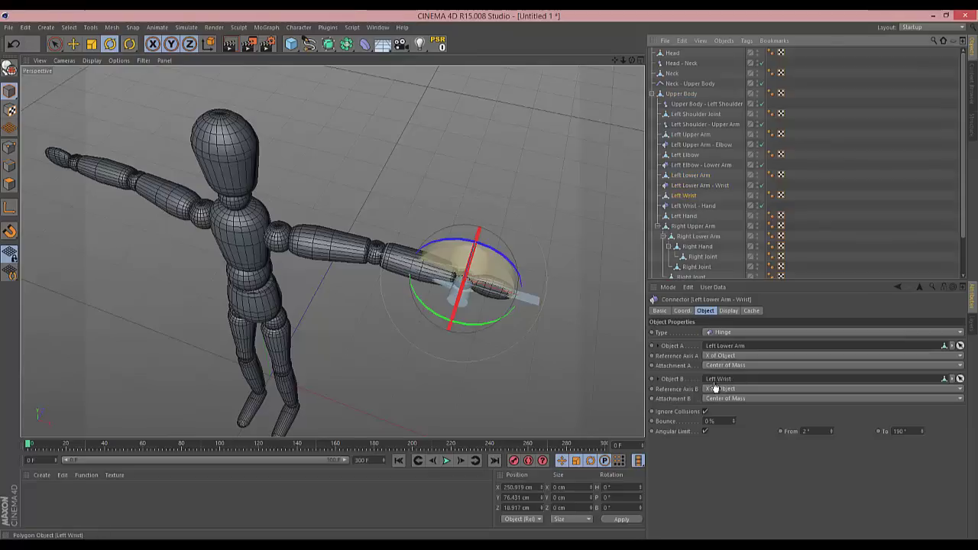
left_click(689, 204)
left_click_drag(722, 349, 723, 350)
left_click_drag(684, 216, 726, 379)
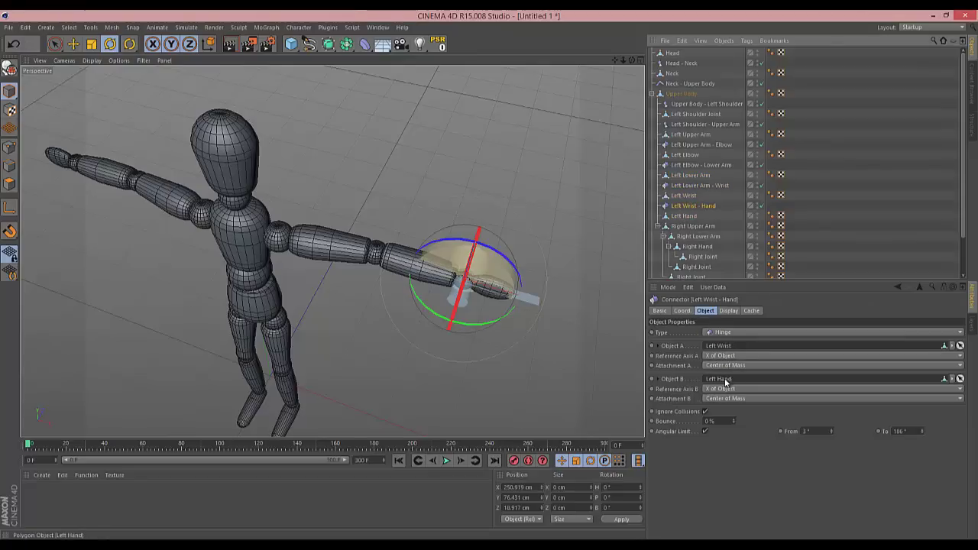
- Change both left wrist connectors to the Ragdoll type and turn off their angular limits
left_click(704, 187)
left_click(738, 332)
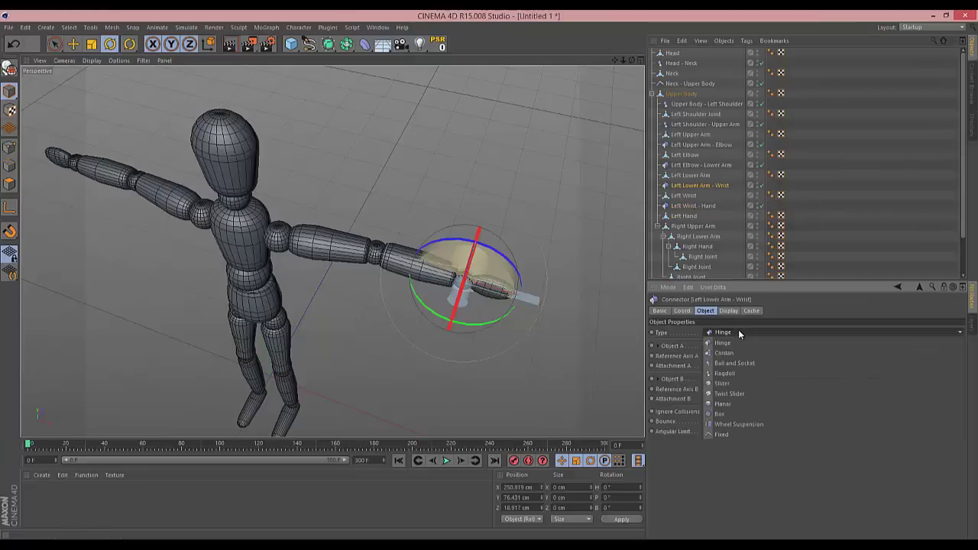
left_click(738, 375)
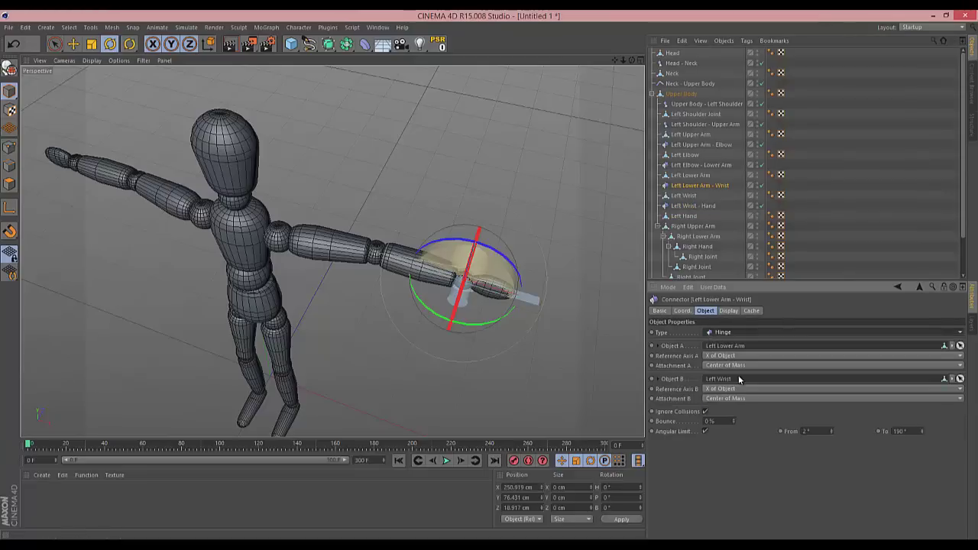
left_click(705, 443)
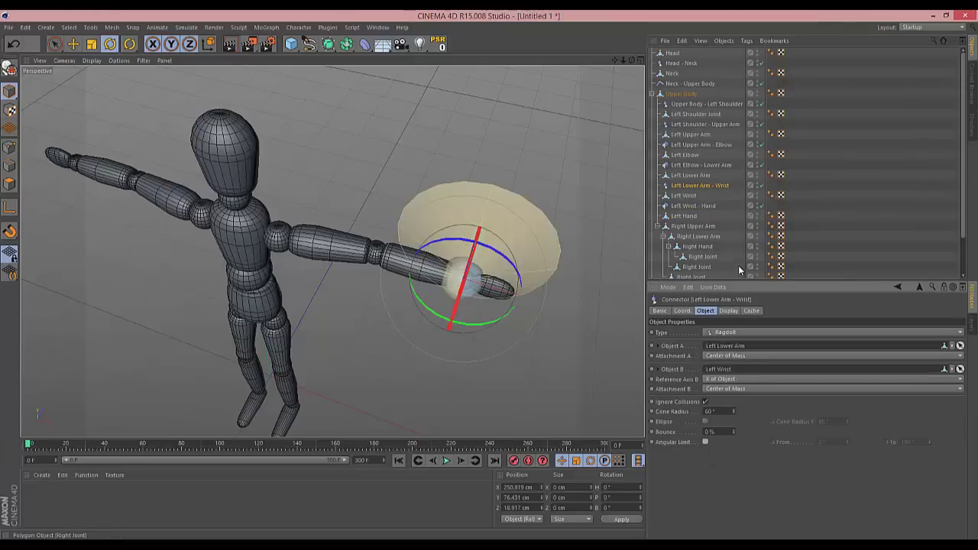
left_click(696, 206)
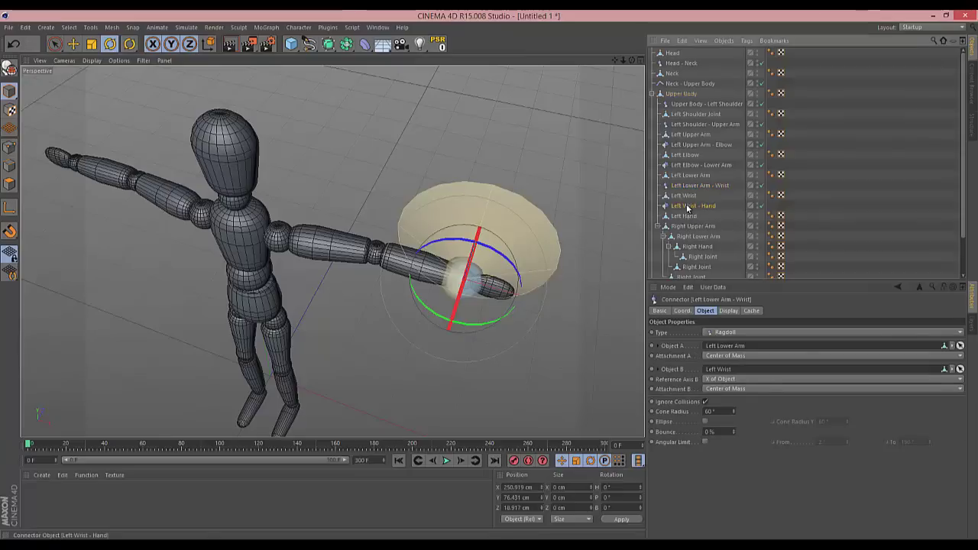
left_click(724, 333)
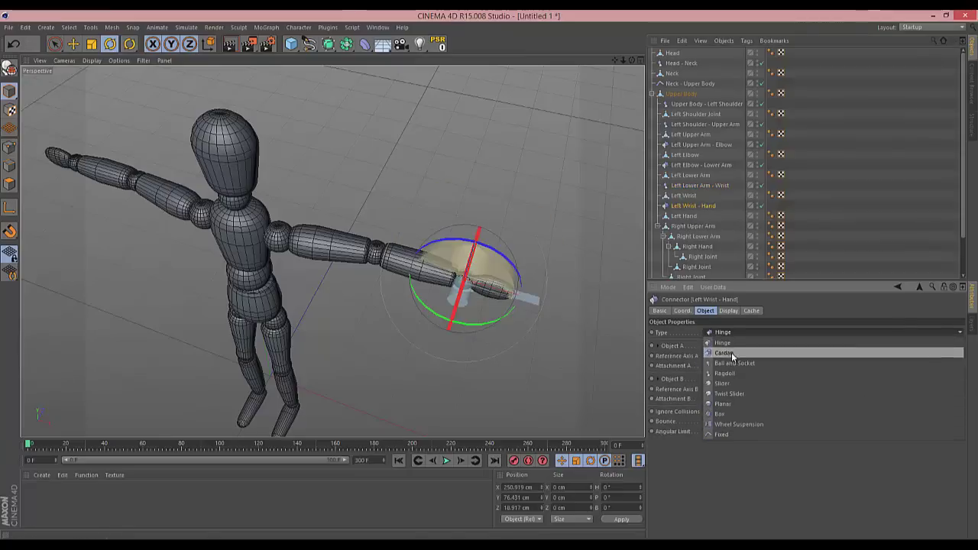
left_click(732, 372)
left_click(704, 442)
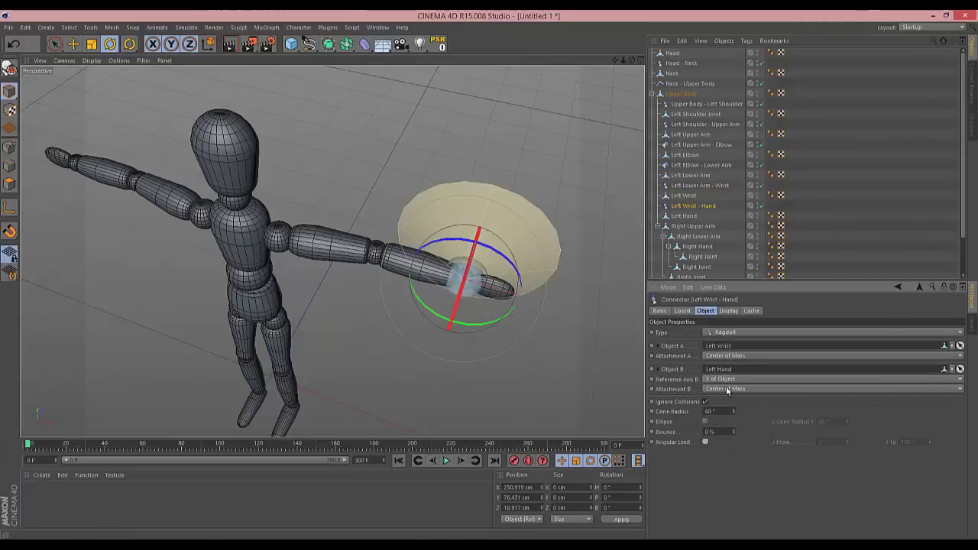
- Rotate the Left Wrist - Hand cone toward the hand, heading about -92°, and the Left Lower Arm - Wrist cone toward the forearm, about 92°
key("r")
left_click_drag(504, 250, 354, 296)
left_click(697, 185)
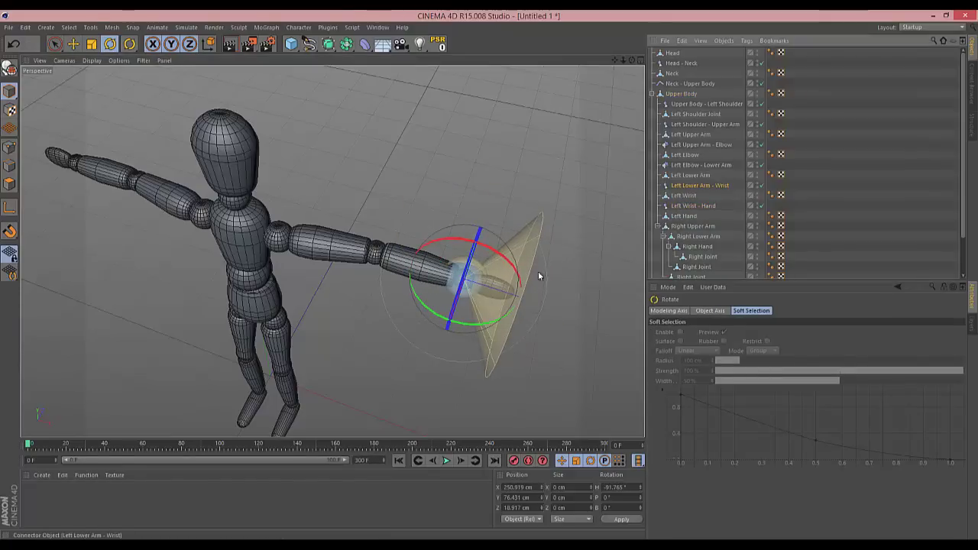
left_click_drag(426, 308, 531, 301)
left_click_drag(488, 277, 489, 276)
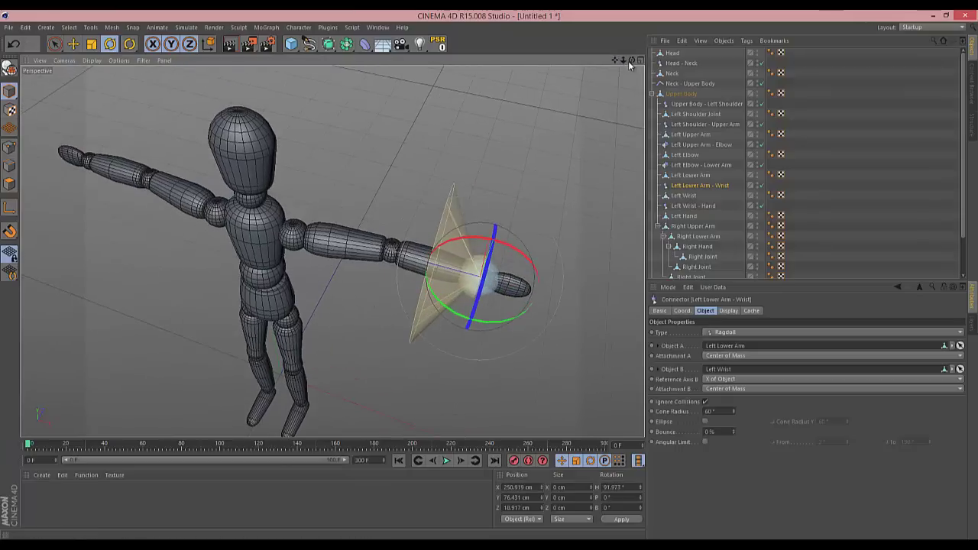
- Group all body parts and connectors, from Head to Right Thigh, under one null named Dude
left_click_drag(630, 61, 489, 277)
scroll(489, 274, "down", 10)
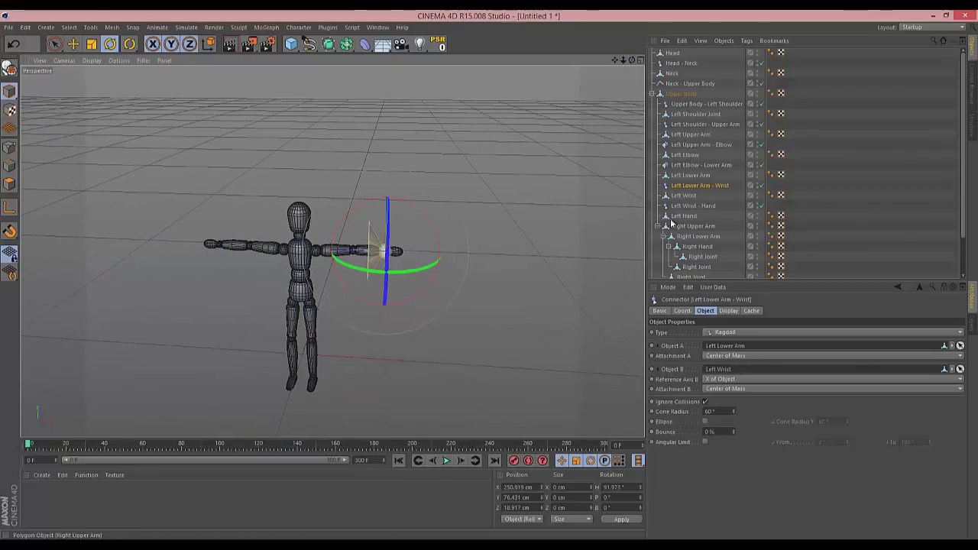
left_click(652, 94)
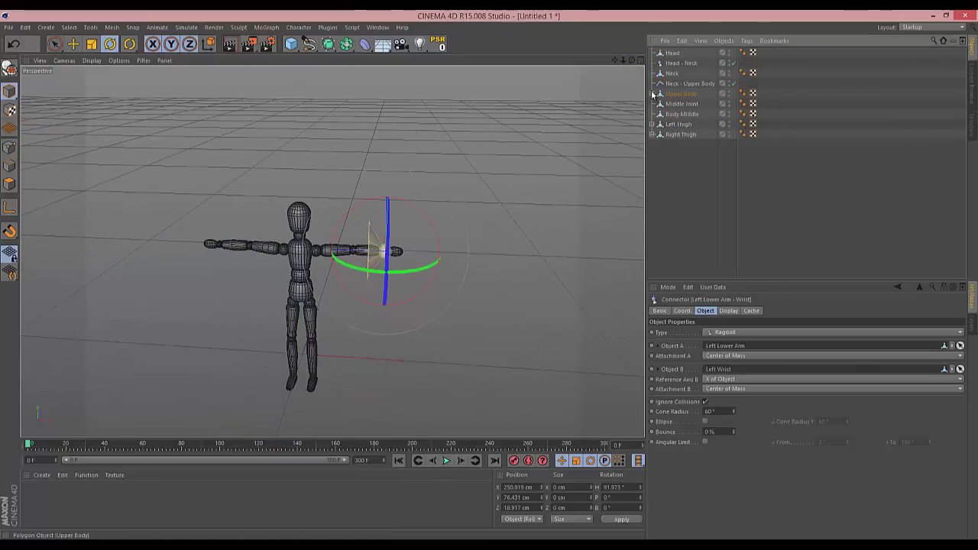
left_click(684, 135)
left_click(673, 54, "shift")
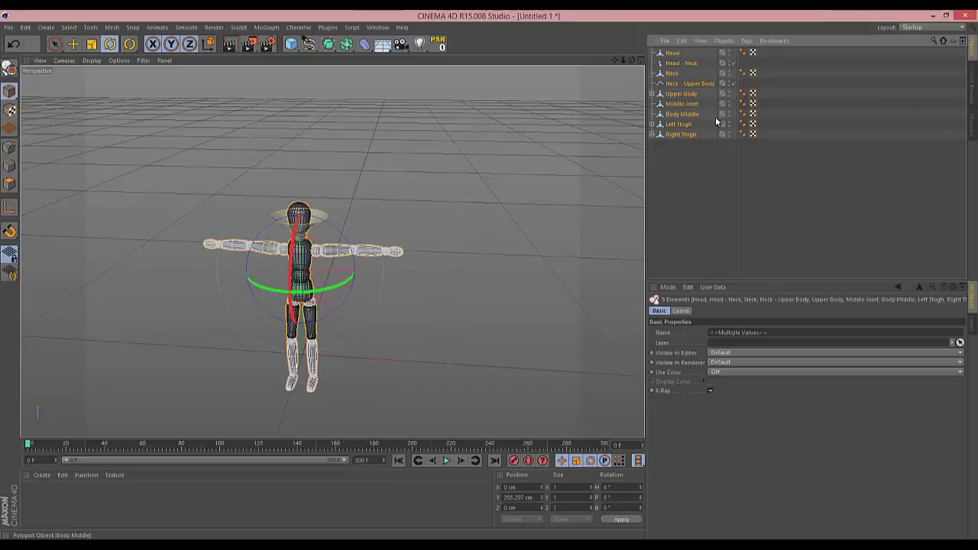
key("alt+g")
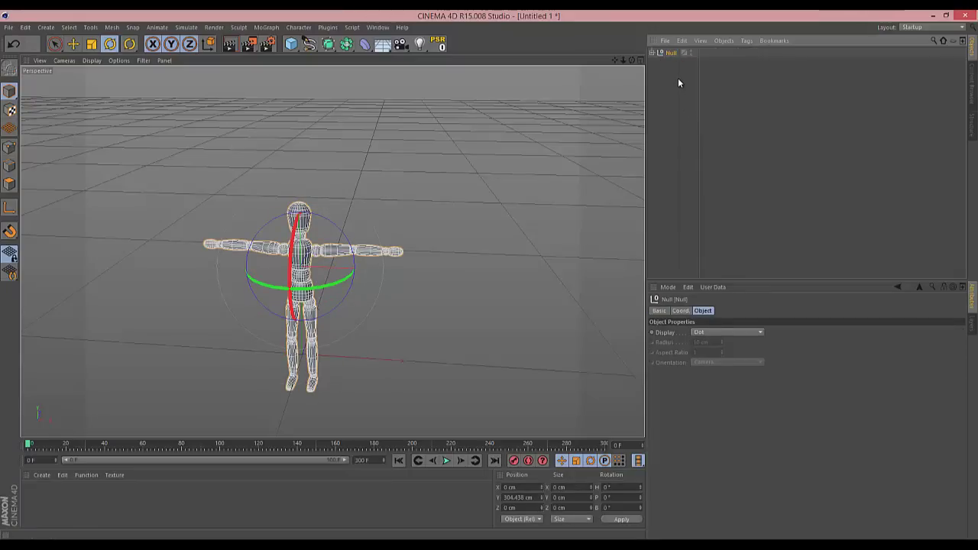
double_click(671, 53)
type("Dud")
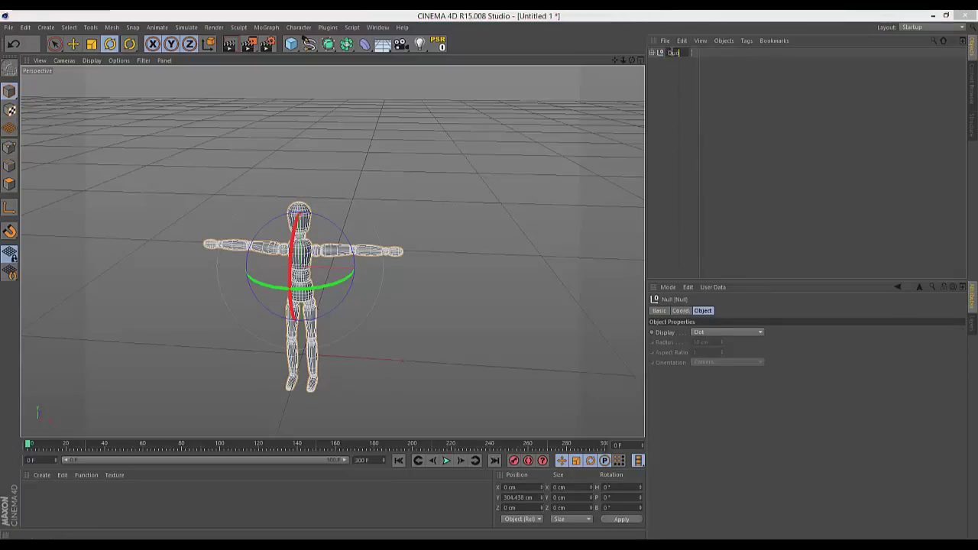
type("e")
key("Return")
- Add a rigid body dynamics tag to the Dude group
right_click(675, 53)
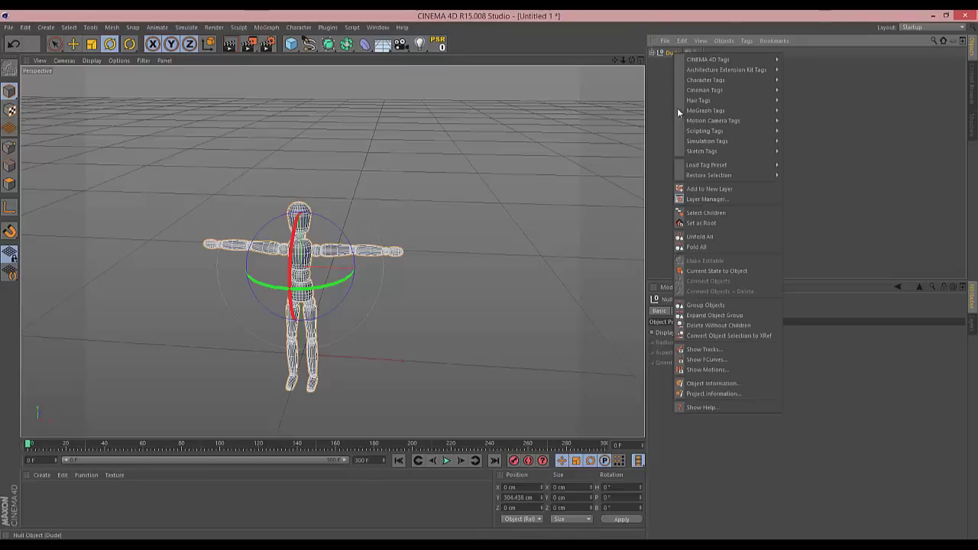
mouse_move(716, 140)
left_click(799, 143)
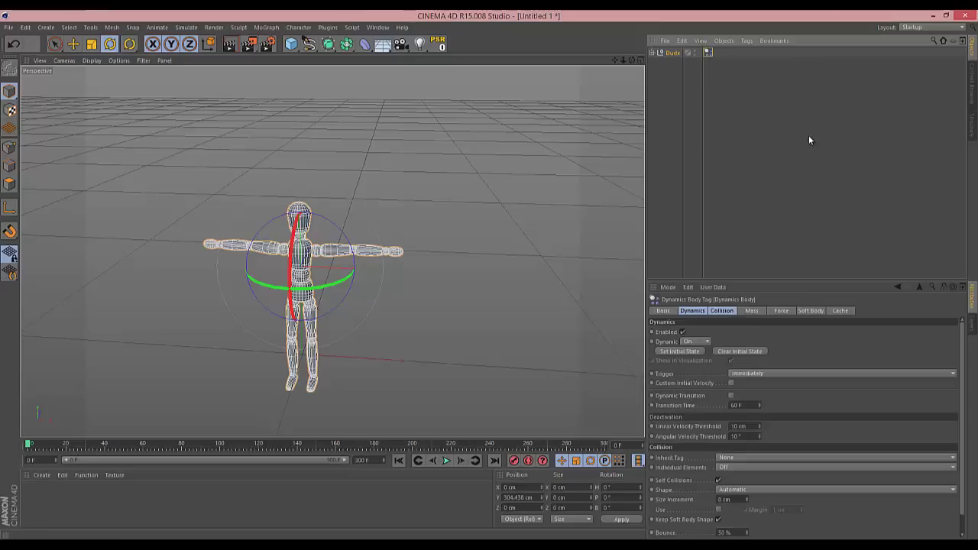
- Add a Floor object and lower it beneath the figure's feet to about -214 cm in Y
left_click(388, 46)
key("space")
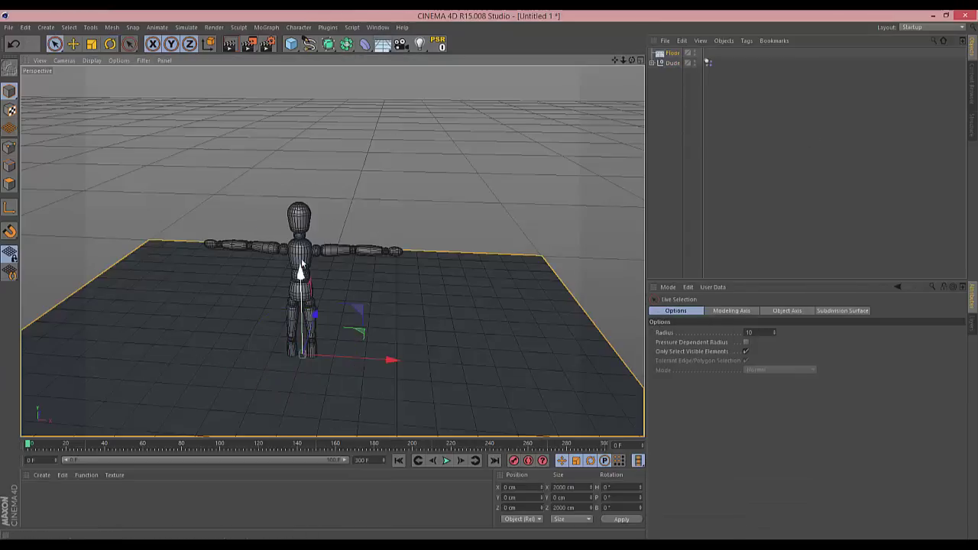
left_click_drag(306, 312, 308, 334)
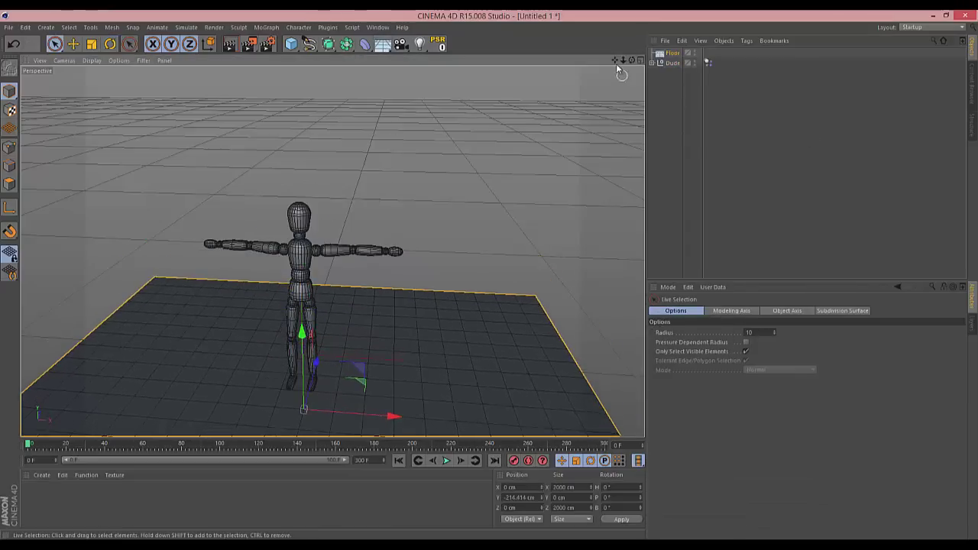
- Add a collider body dynamics tag to the Floor
left_click_drag(615, 60, 491, 279)
middle_click_drag(491, 279, 390, 419, "alt")
right_click(669, 53)
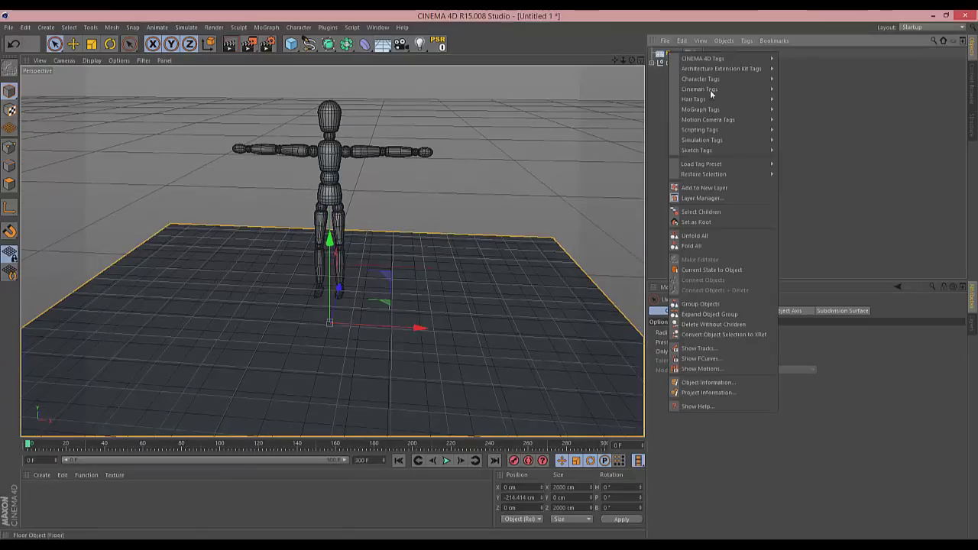
left_click(798, 161)
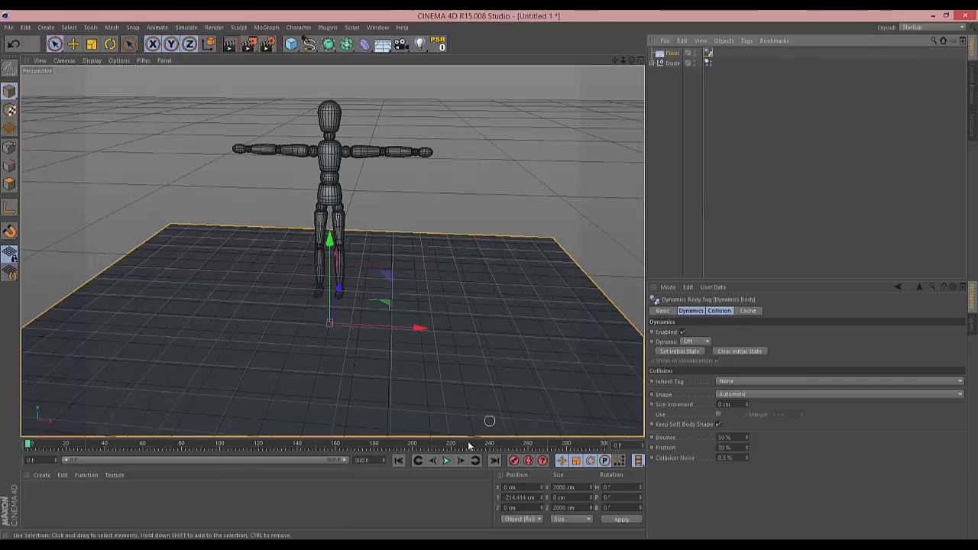
- Play the simulation to test how the figure falls onto the floor, and return to frame 0
left_click(447, 460)
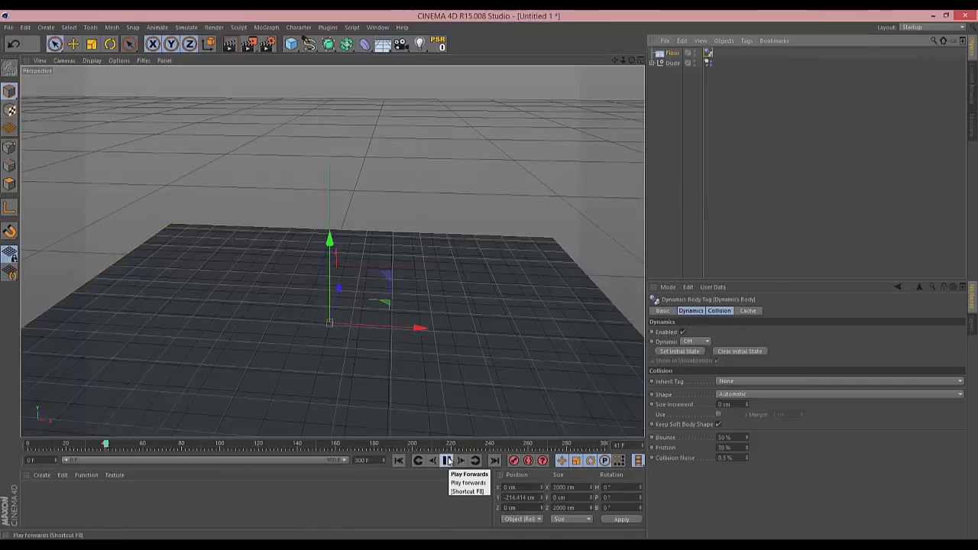
left_click(447, 460)
left_click(399, 460)
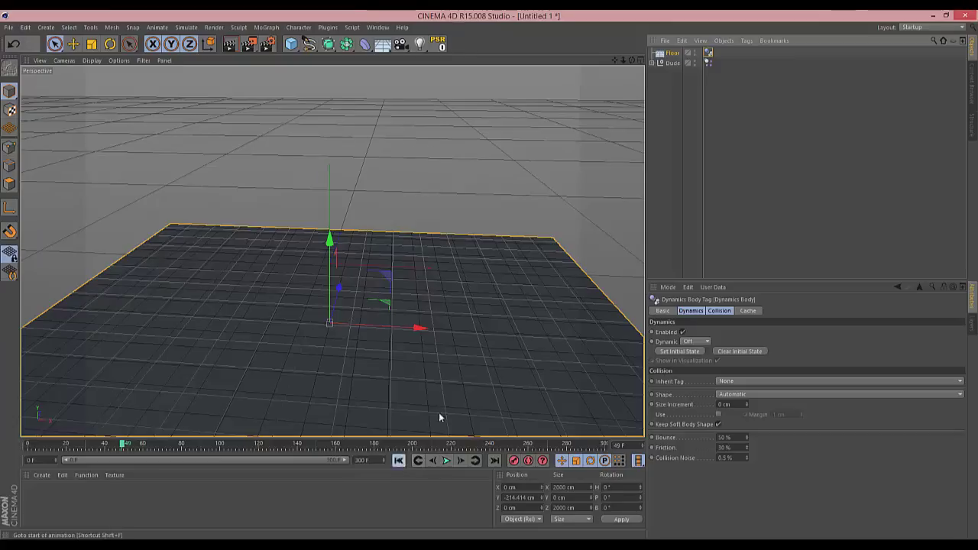
- Set the Dude group's dynamics tag to inherit with Apply Tag to Children
left_click(708, 62)
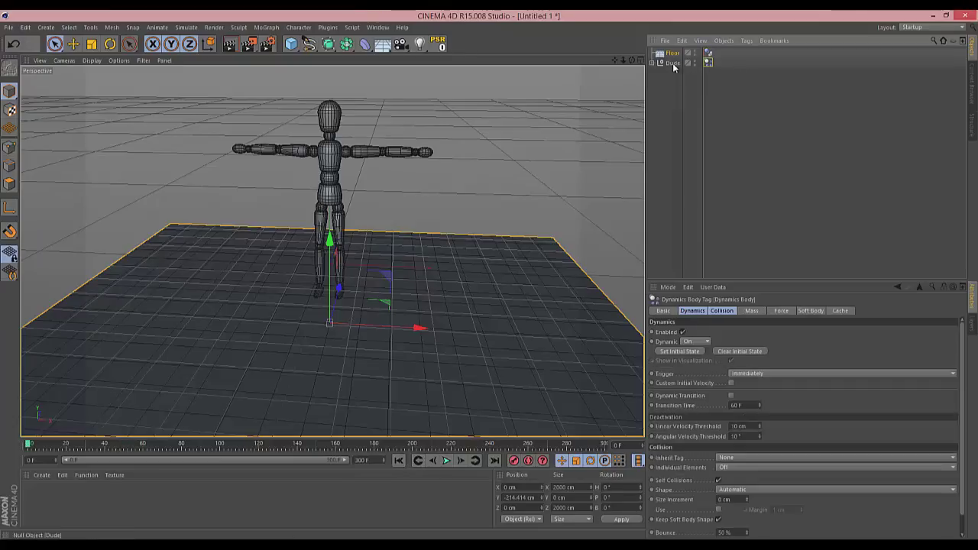
left_click(731, 459)
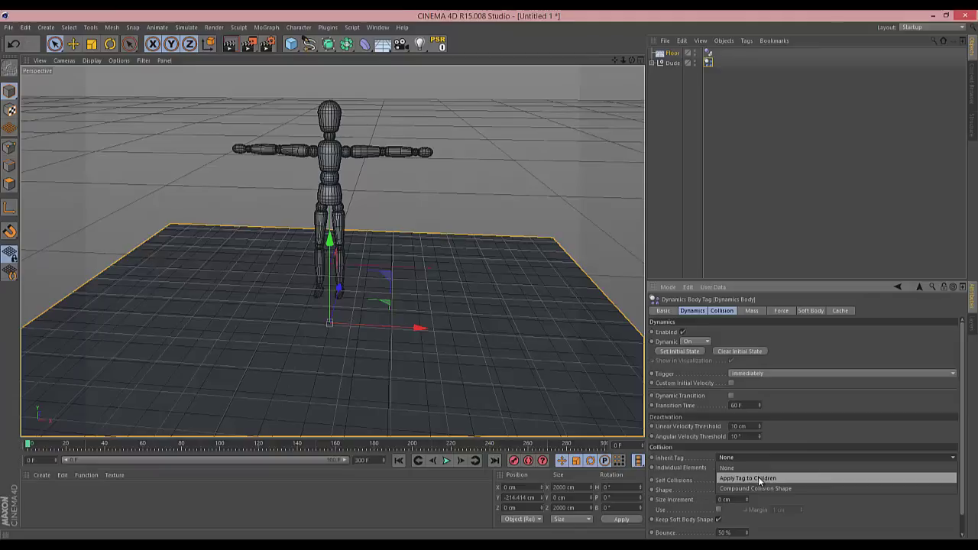
left_click(758, 477)
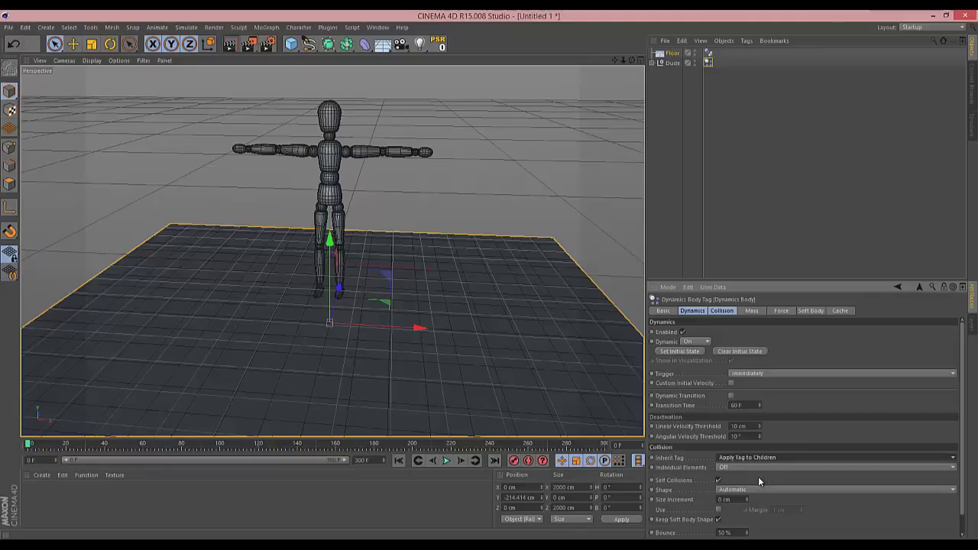
- Play the simulation repeatedly to test how the individual body parts fall onto the floor, and return to frame 0
left_click(447, 460)
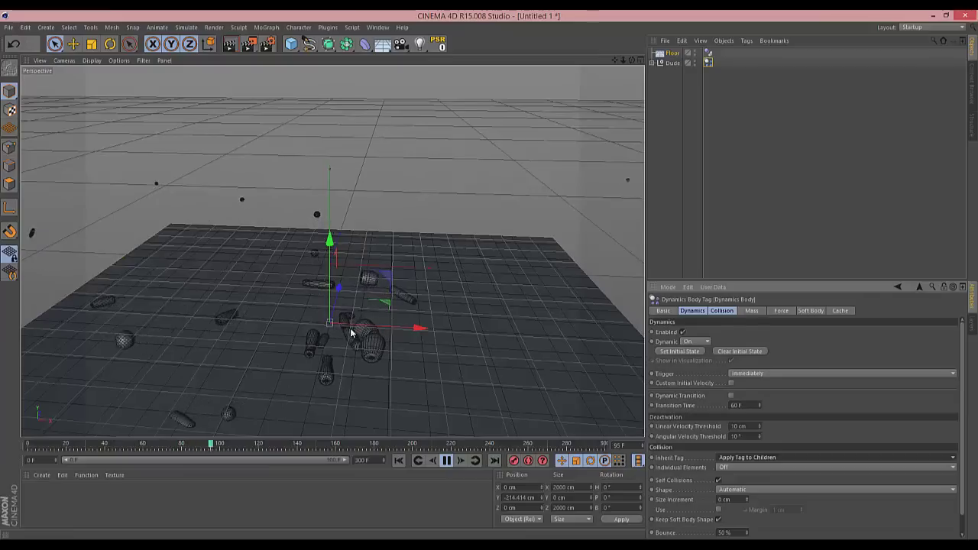
left_click(398, 461)
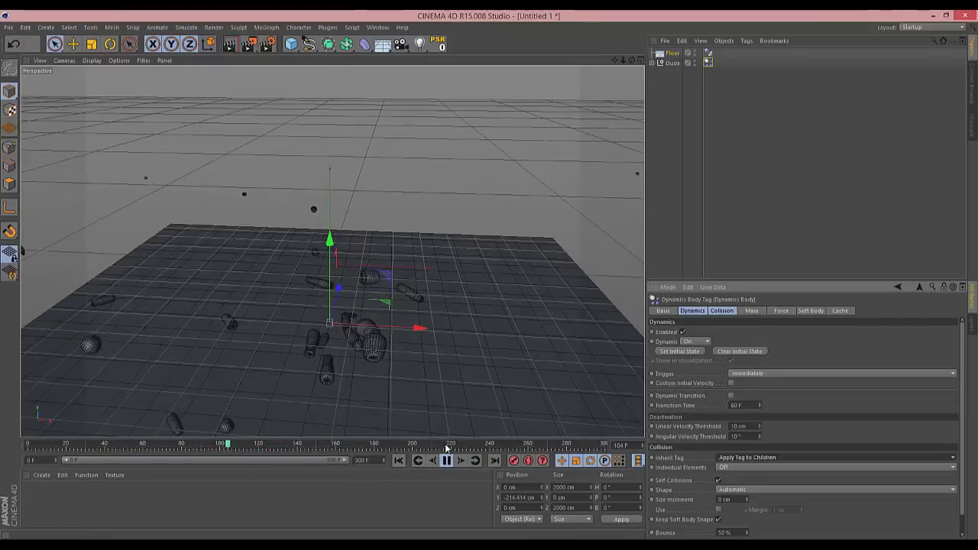
left_click(447, 460)
left_click(398, 461)
left_click(446, 460)
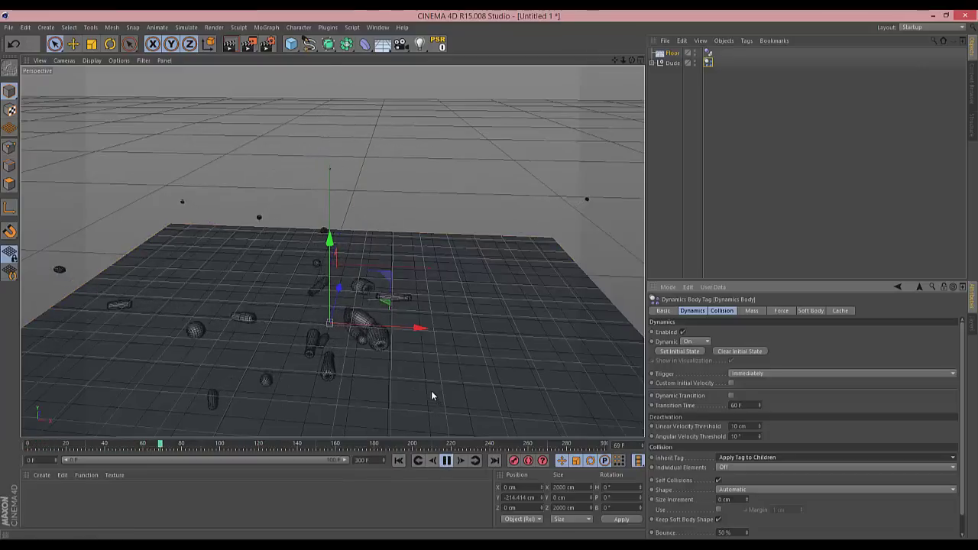
left_click(446, 462)
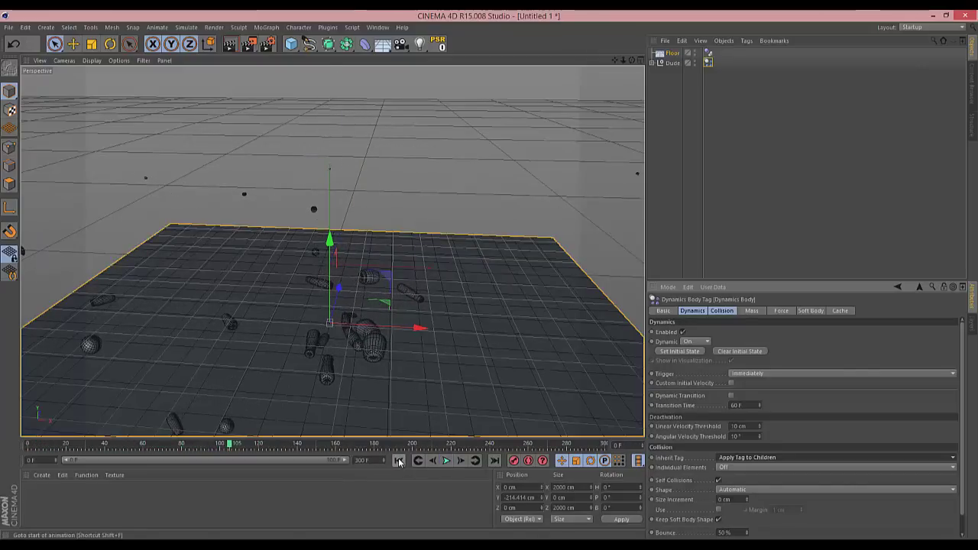
left_click(398, 461)
- Expand the Upper Body hierarchy and place the nested right arm parts directly under Right Upper Arm
left_click(652, 63)
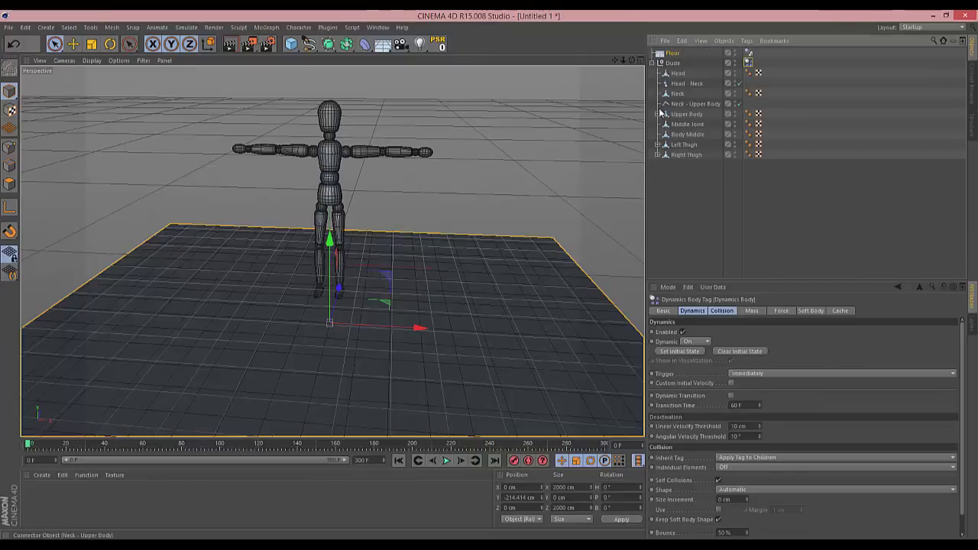
left_click(657, 113)
scroll(709, 148, "down", 2)
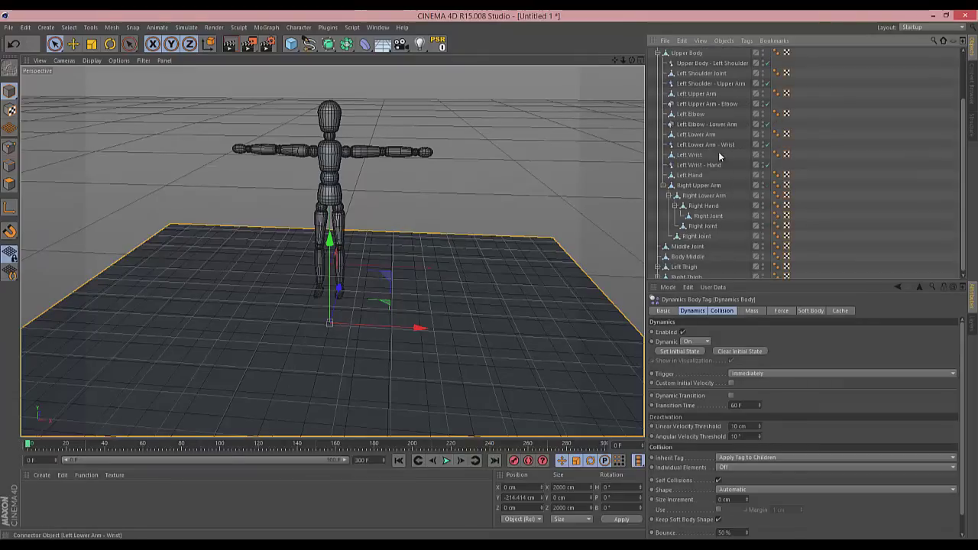
left_click(700, 196)
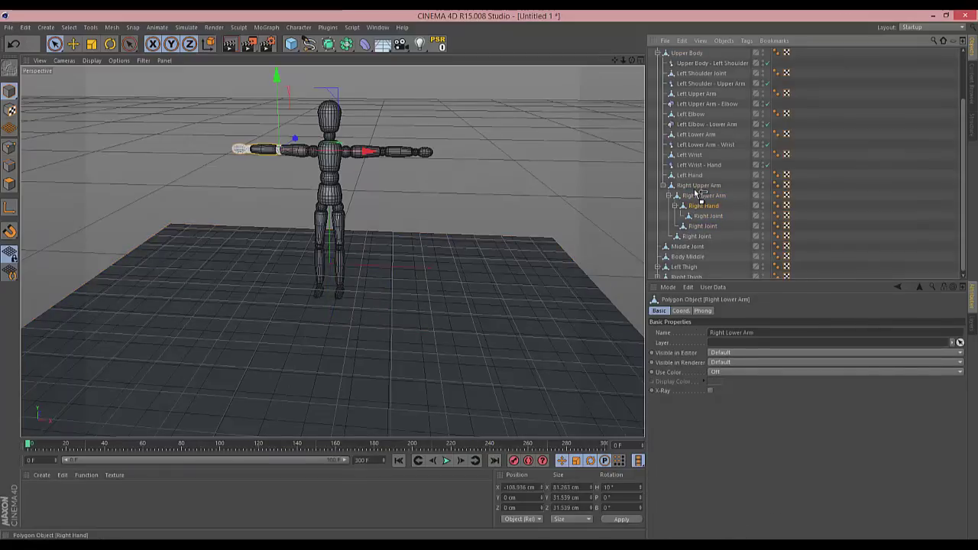
left_click_drag(697, 195, 696, 194)
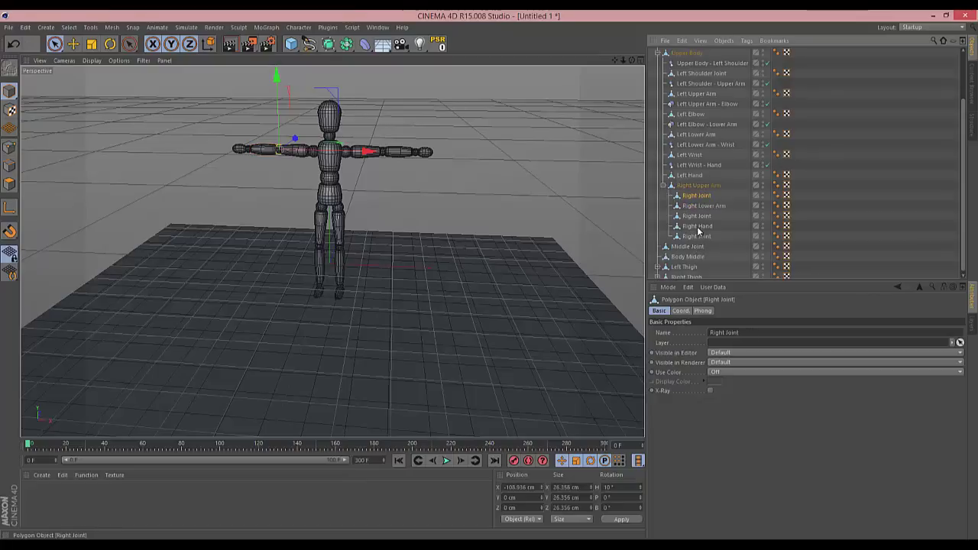
- Select the right arm's child parts one by one to identify which body piece each Right Joint is
scroll(726, 214, "up", 2)
scroll(725, 214, "down", 3)
left_click(707, 203)
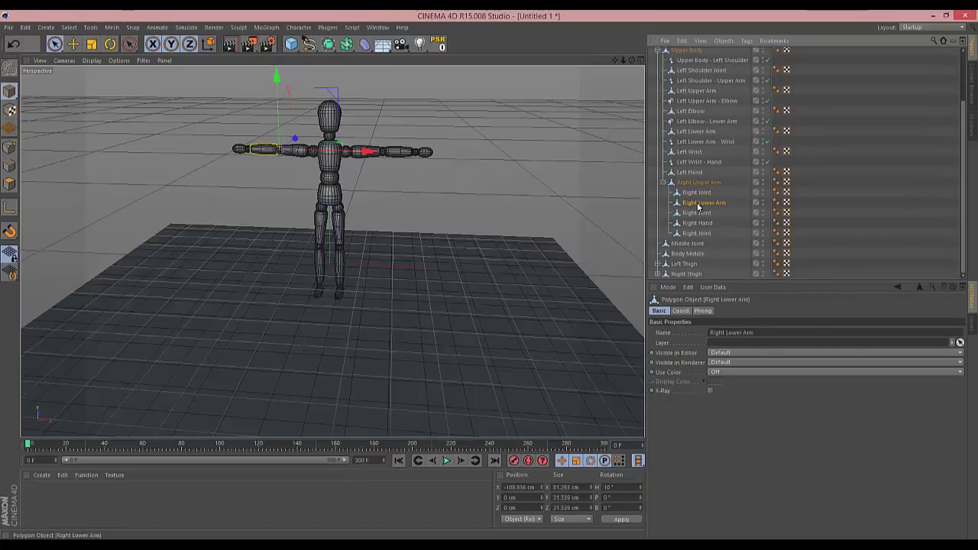
left_click_drag(614, 59, 489, 279)
scroll(488, 274, "down", 3)
scroll(489, 274, "up", 4)
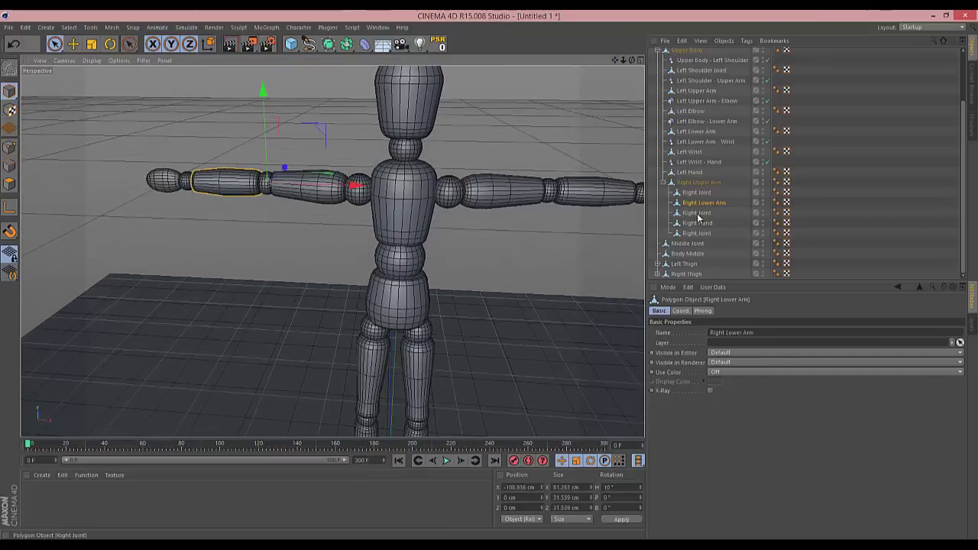
left_click(695, 194)
left_click(697, 213)
left_click(697, 223)
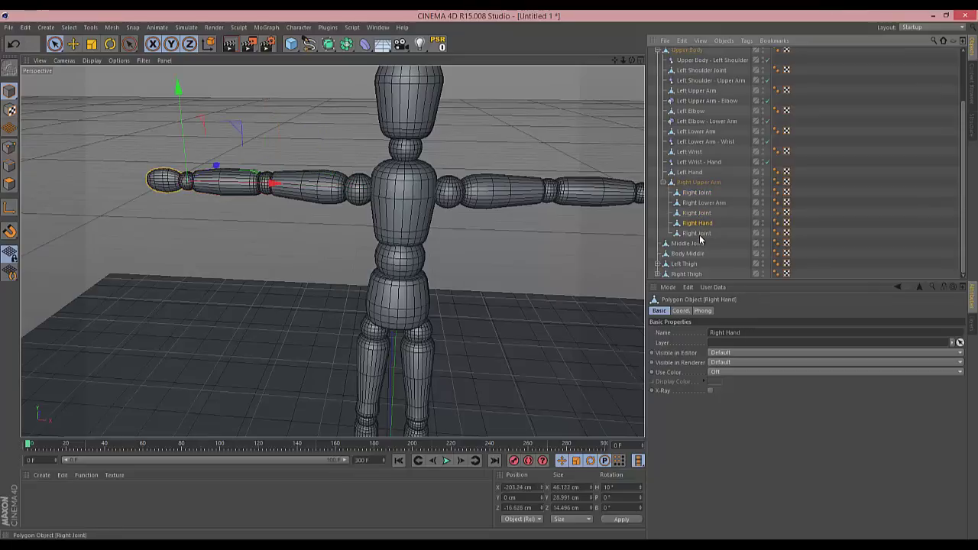
left_click(697, 233)
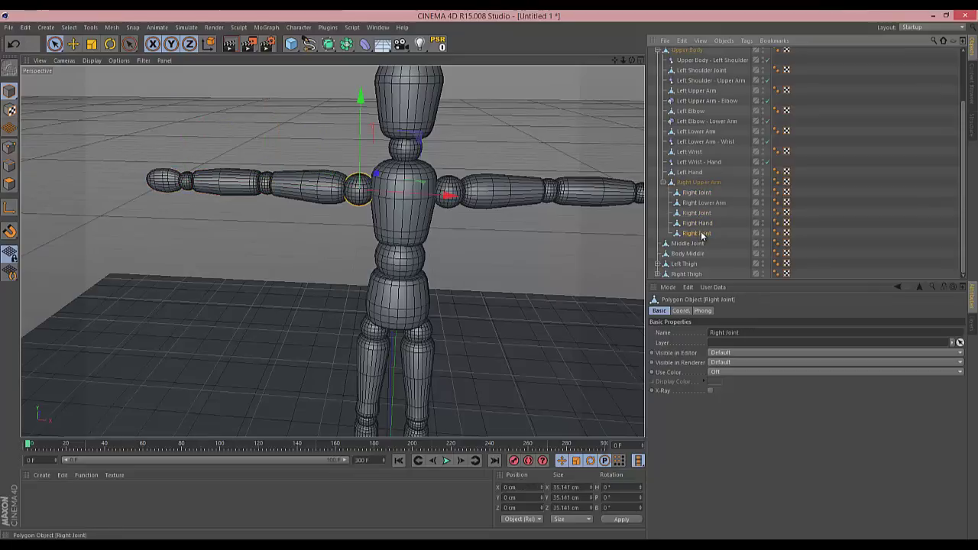
- Move the right shoulder's joint to the first place under Right Upper Arm and rename it "Right shoulder"
left_click_drag(694, 187, 693, 188)
double_click(698, 194)
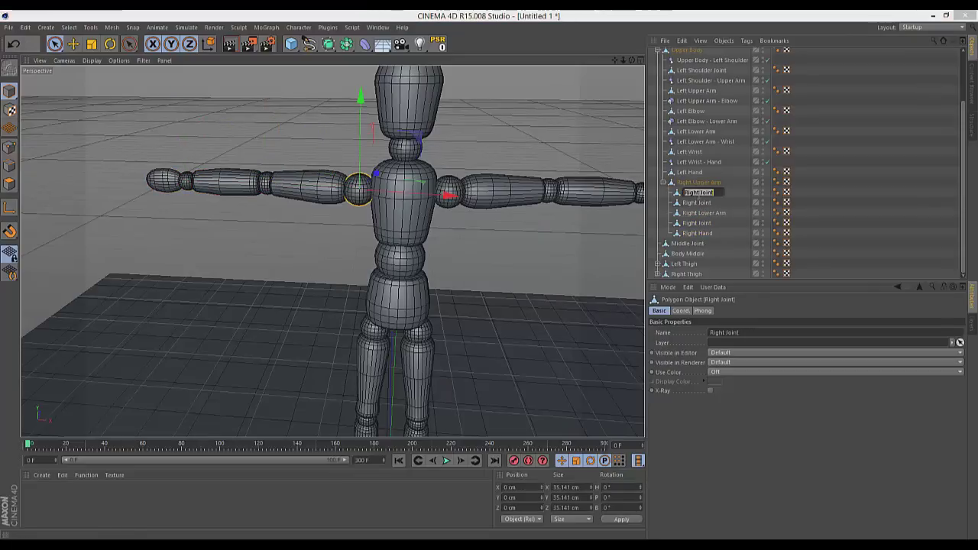
type("Right Jo")
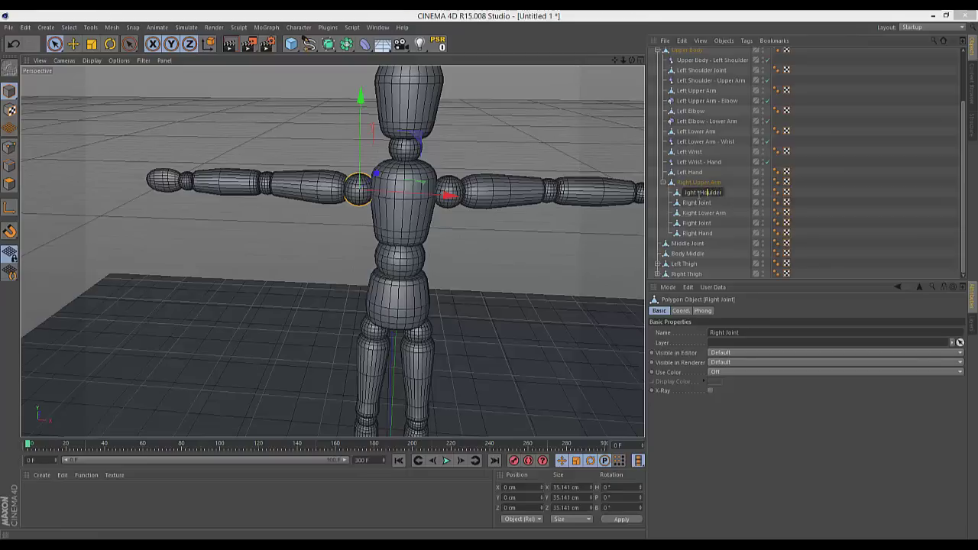
key("Return")
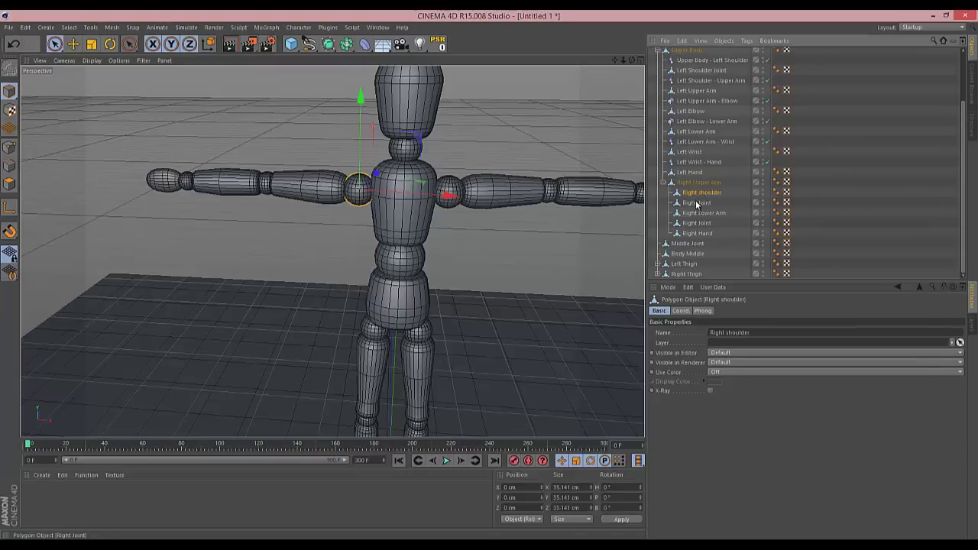
- Reorder the right arm's children so that Right Lower Arm comes directly after Right shoulder, and check the wrist joint
left_click(697, 204)
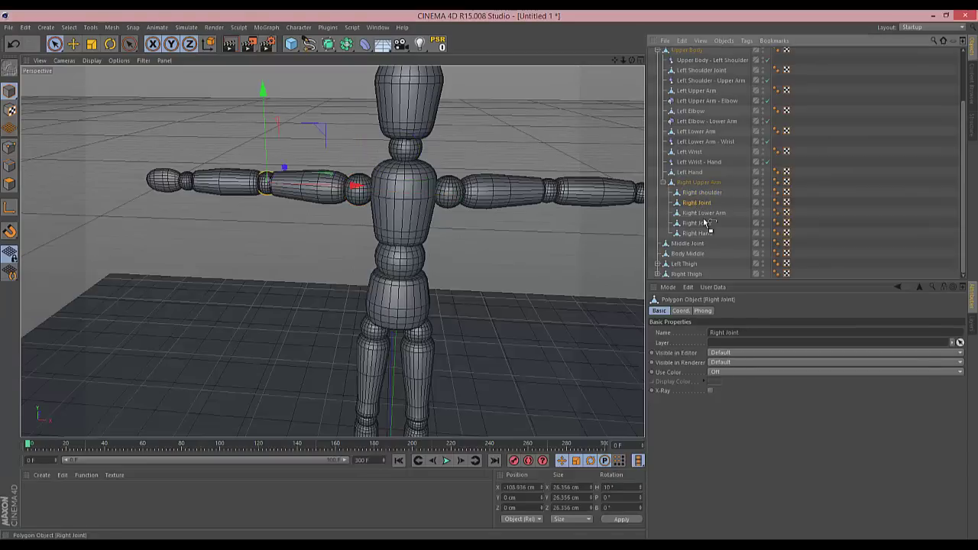
left_click_drag(703, 212, 703, 202)
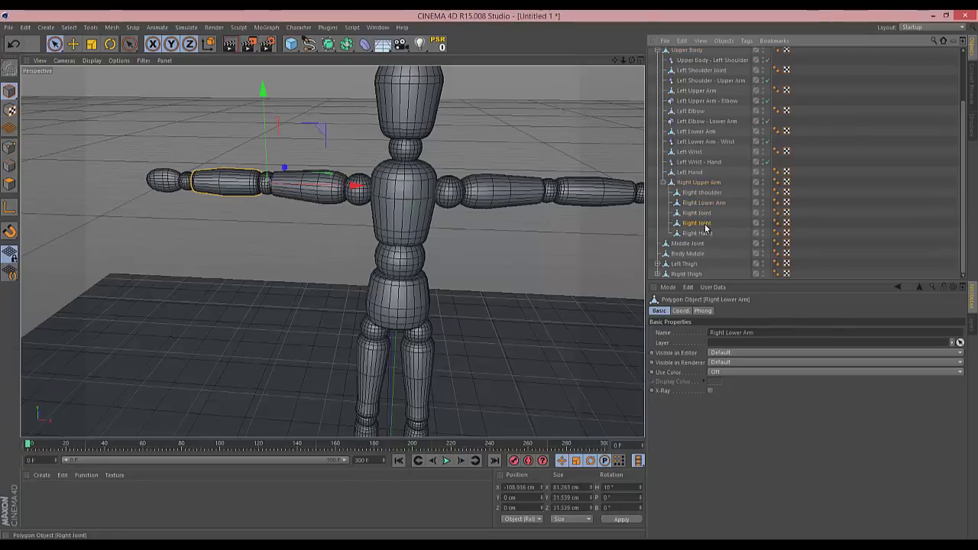
left_click(697, 233)
left_click(697, 223)
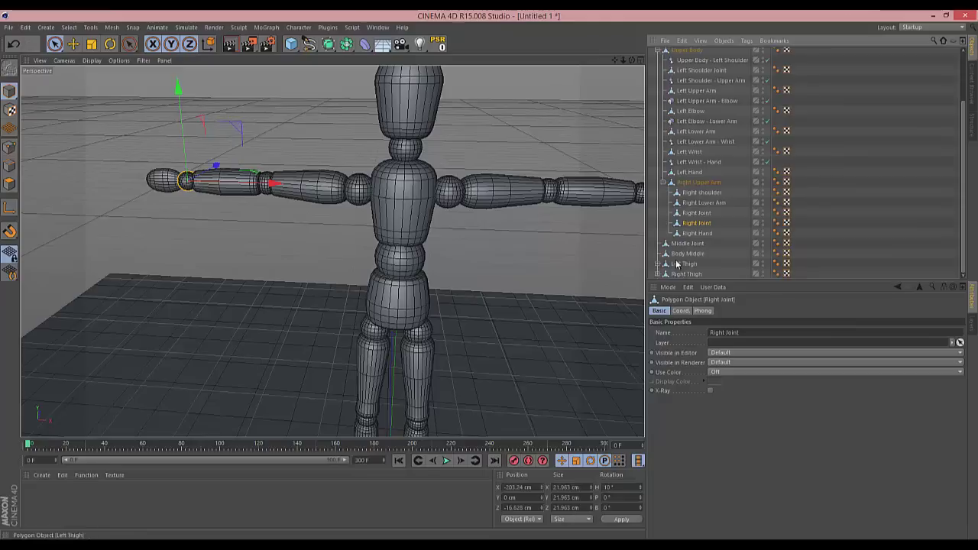
- Move the five child parts out of Right Upper Arm to its own level, with Right shoulder placed above it
left_click(314, 190)
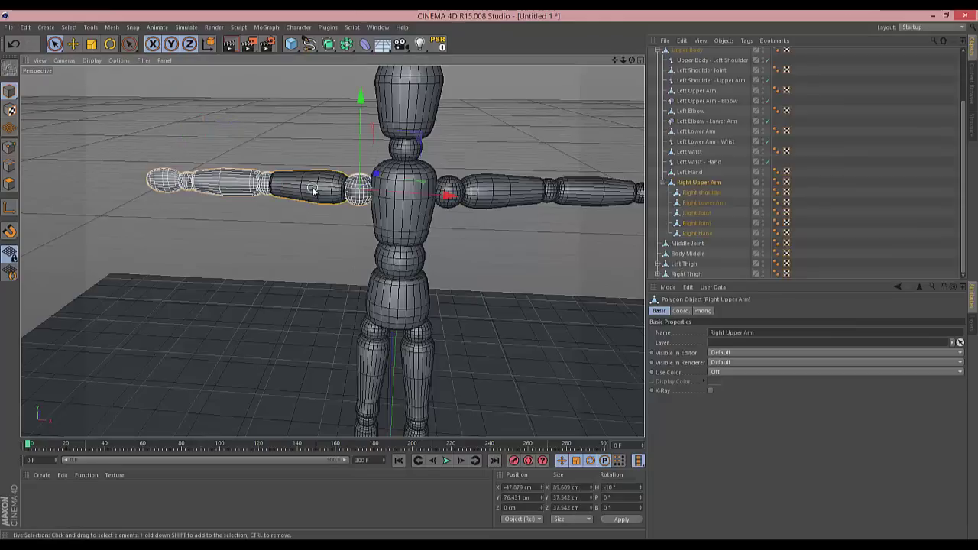
left_click(702, 194)
left_click(699, 234, "shift")
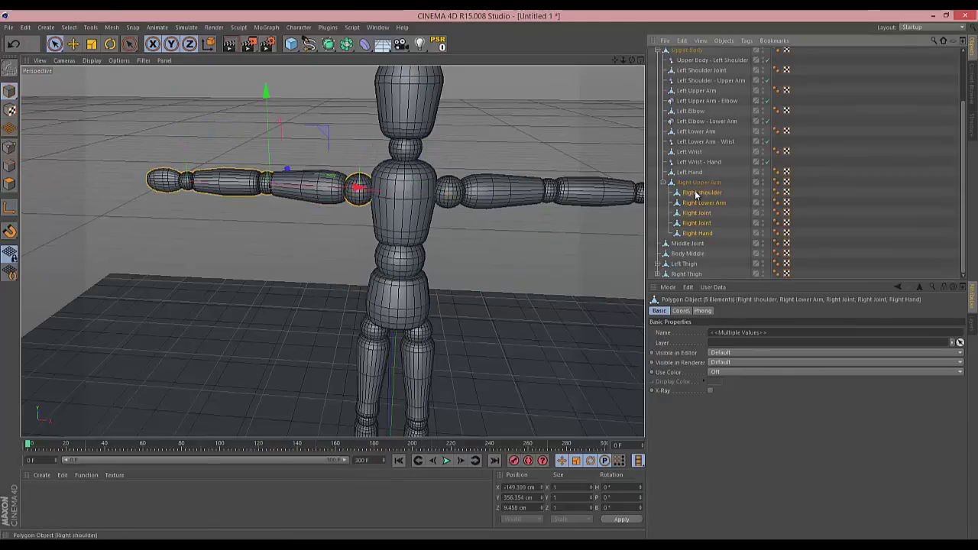
mouse_move(695, 195)
left_mouse_down()
mouse_move(695, 245)
mouse_move(692, 195)
left_mouse_up()
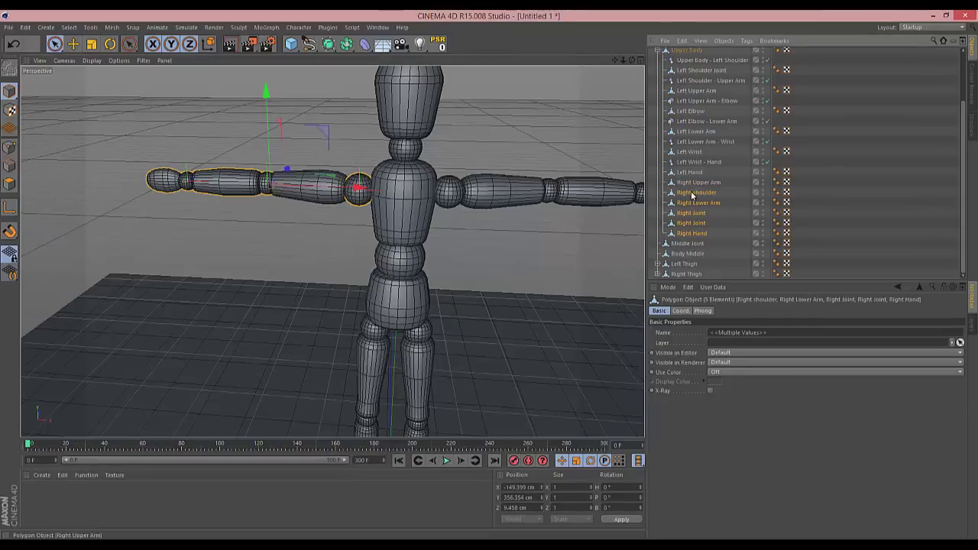
left_click(695, 183)
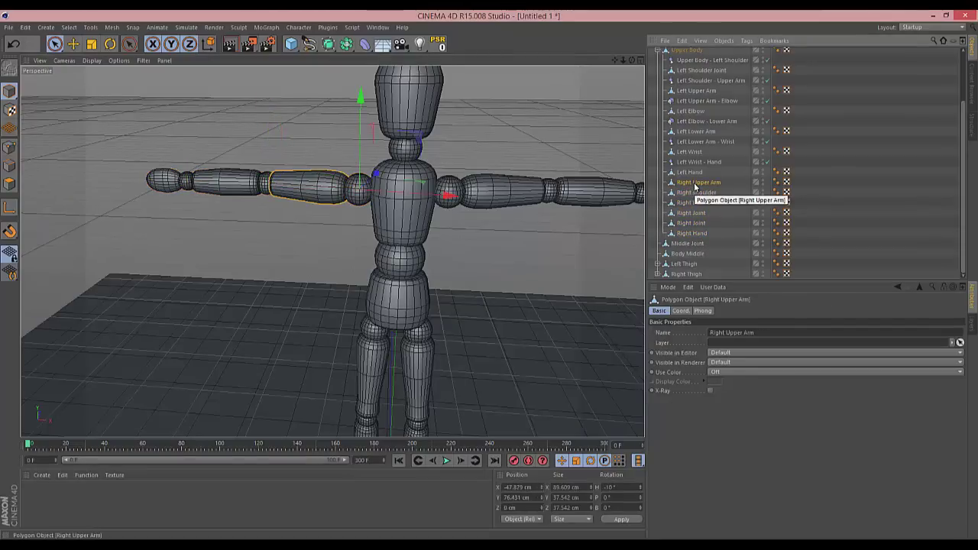
left_click(695, 183)
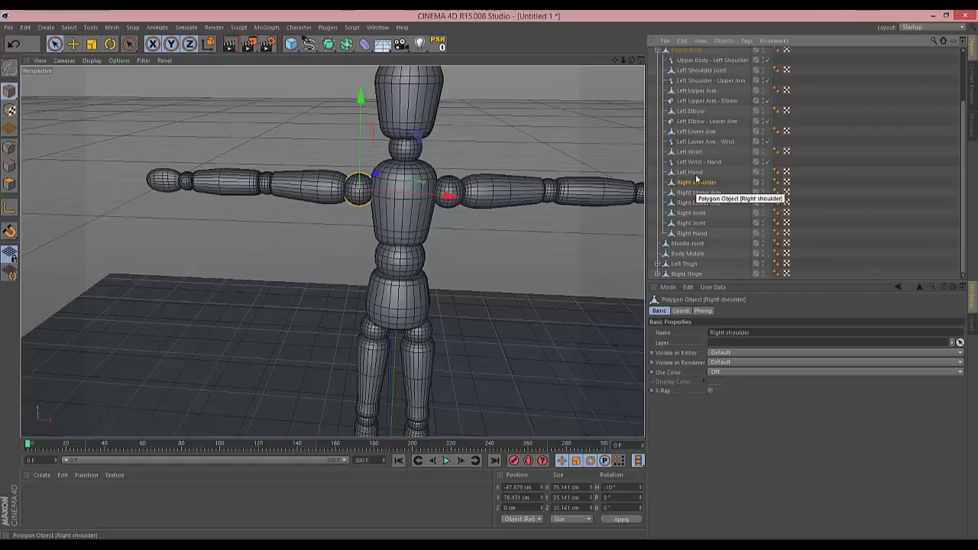
- Group all left arm parts and their connectors under a null named "Left Arm"
left_click(689, 172)
left_click(690, 61, "shift")
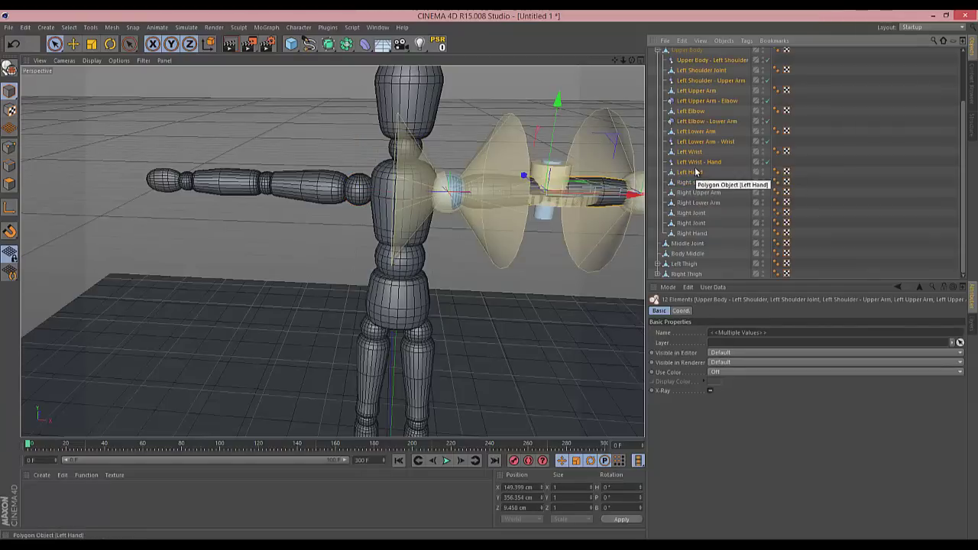
key("alt+g")
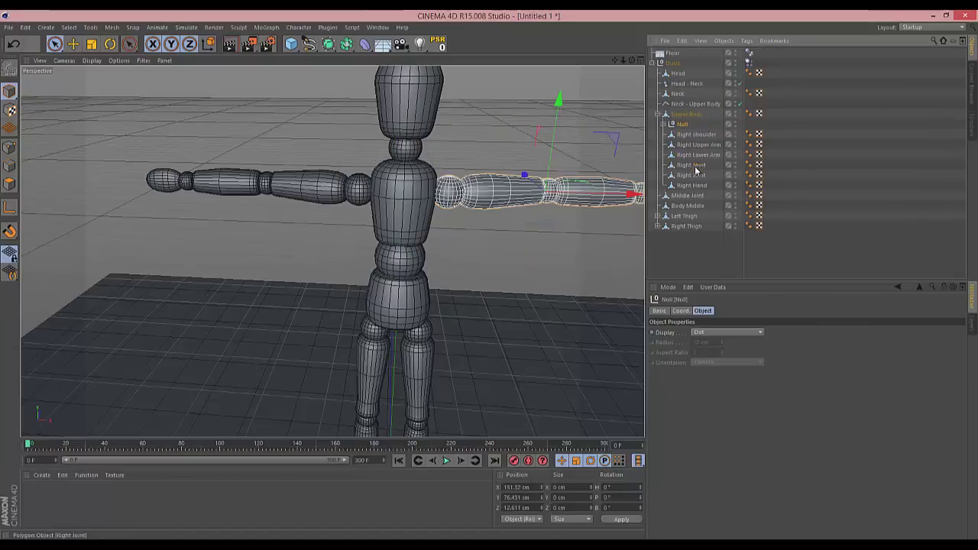
double_click(682, 125)
type("Left Ar")
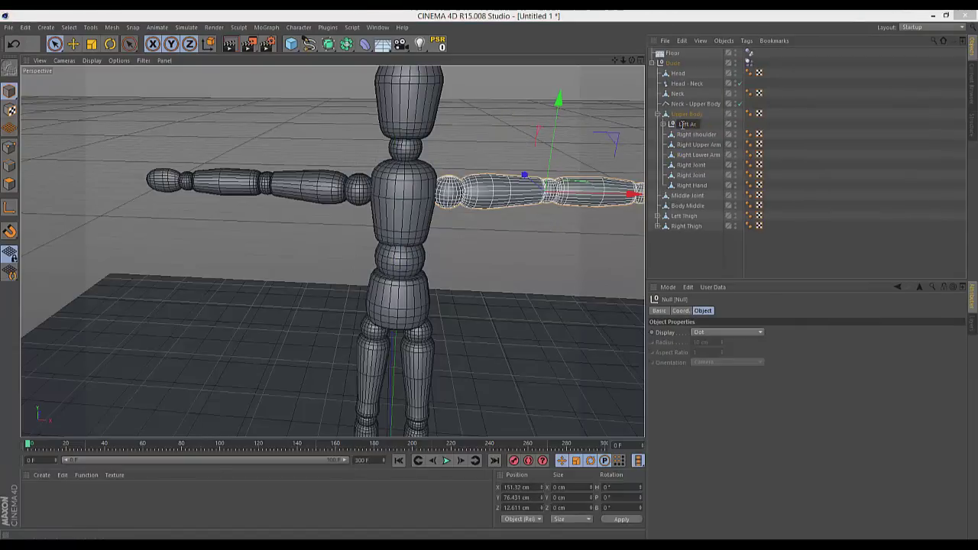
type("m")
key("Return")
- Group the right arm parts from Right shoulder to Right Hand under a null named "Right Arm"
left_click(695, 134)
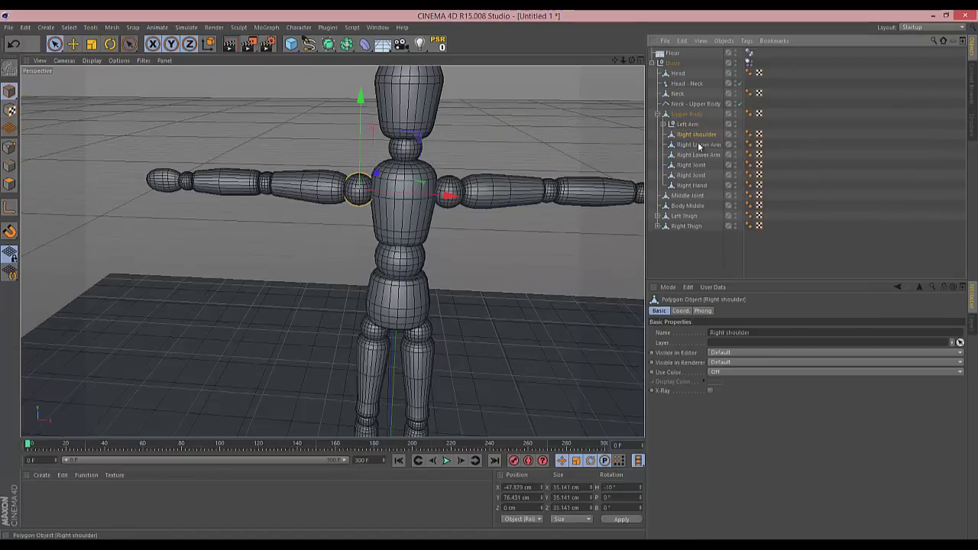
left_click(690, 185, "shift")
key("alt+g")
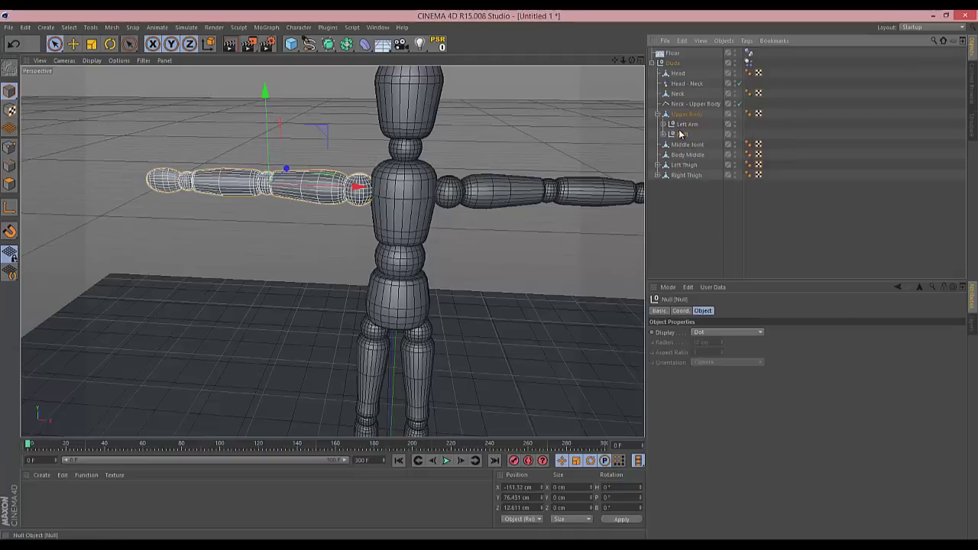
double_click(682, 133)
type("Right A")
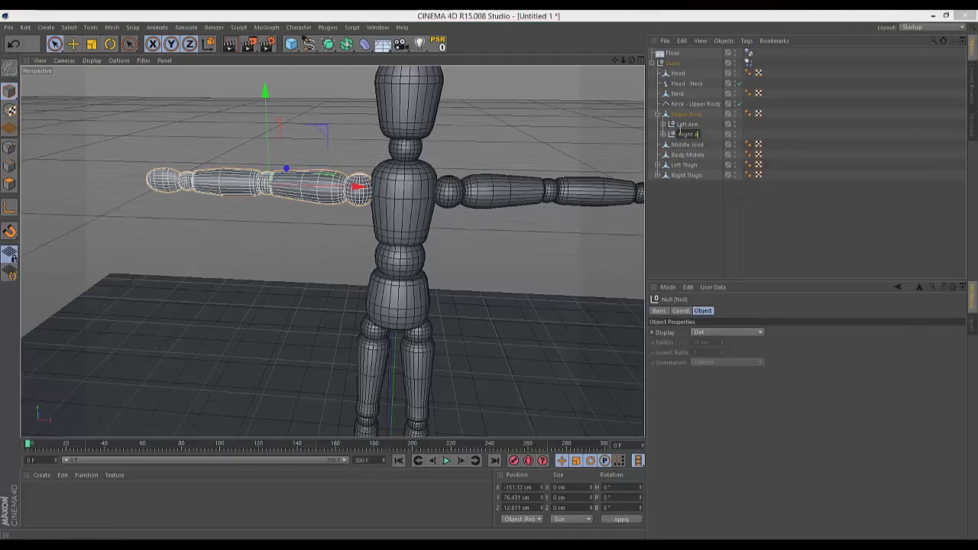
type("rm")
key("Return")
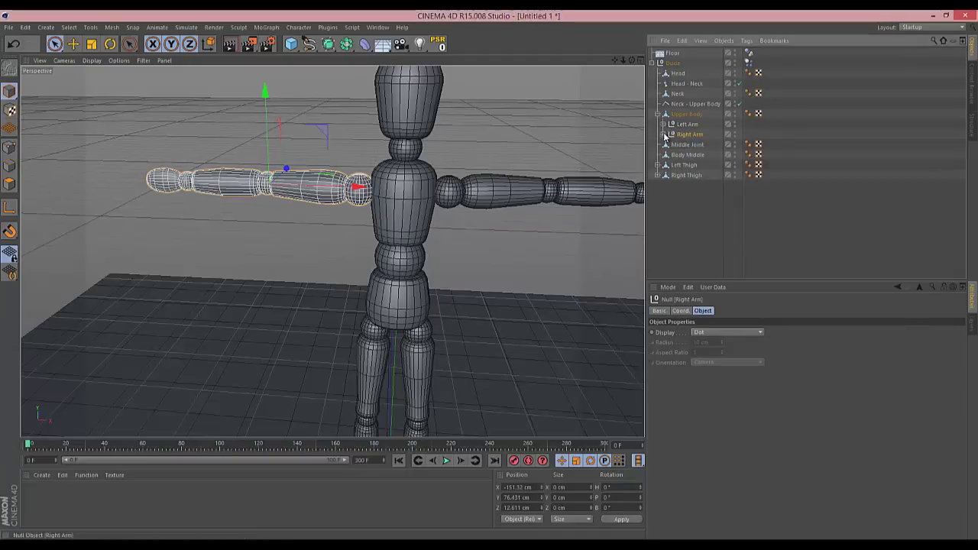
- Move the right elbow joint directly above Right Lower Arm in the Right Arm group and rename it "Right Elbow"
left_click(662, 135)
left_click(704, 155)
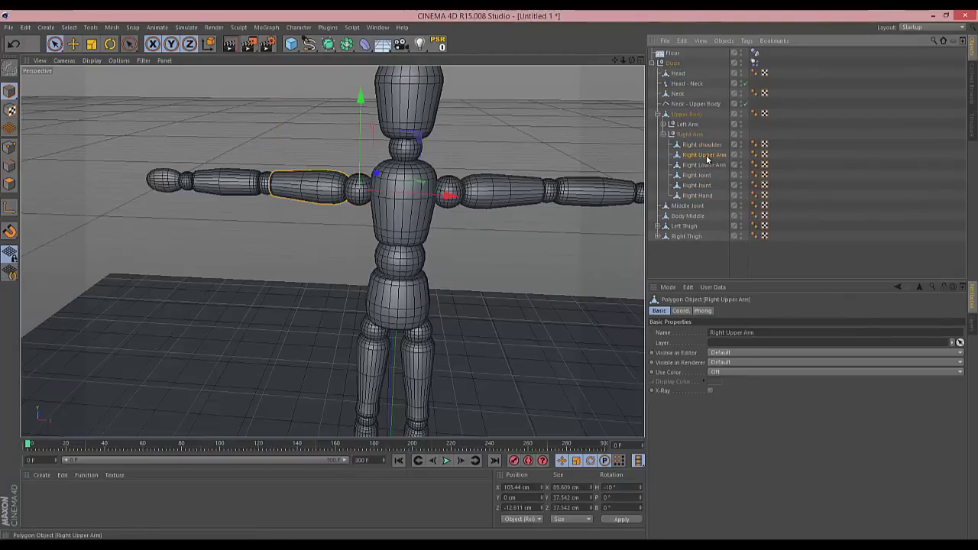
left_click(702, 165)
left_click(697, 176)
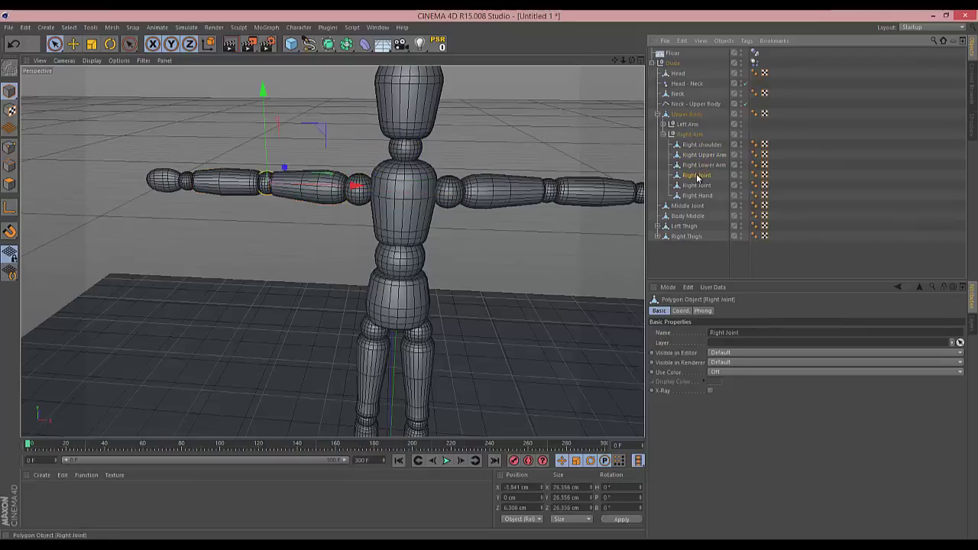
mouse_move(697, 176)
left_mouse_down()
mouse_move(699, 163)
mouse_move(688, 164)
left_mouse_up()
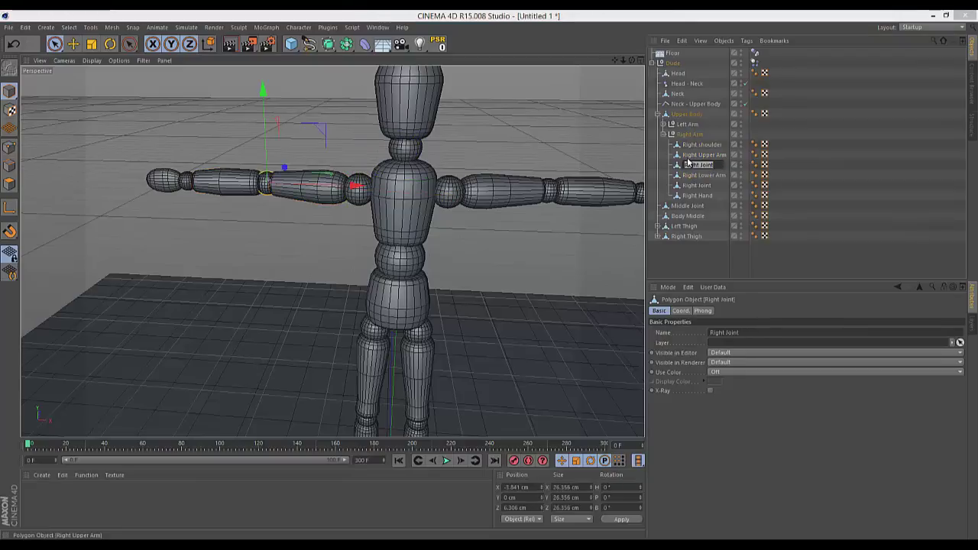
type("Right")
type("ht Elbow")
key("Return")
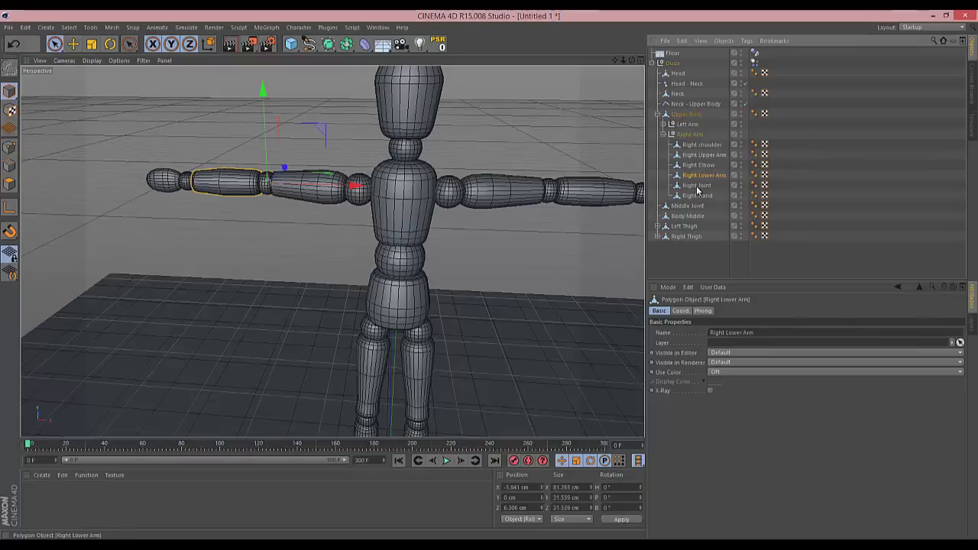
- Rename the remaining Right Joint between Right Lower Arm and Right Hand as "Right Wrist"
left_click(697, 185)
double_click(701, 185)
type("Ri")
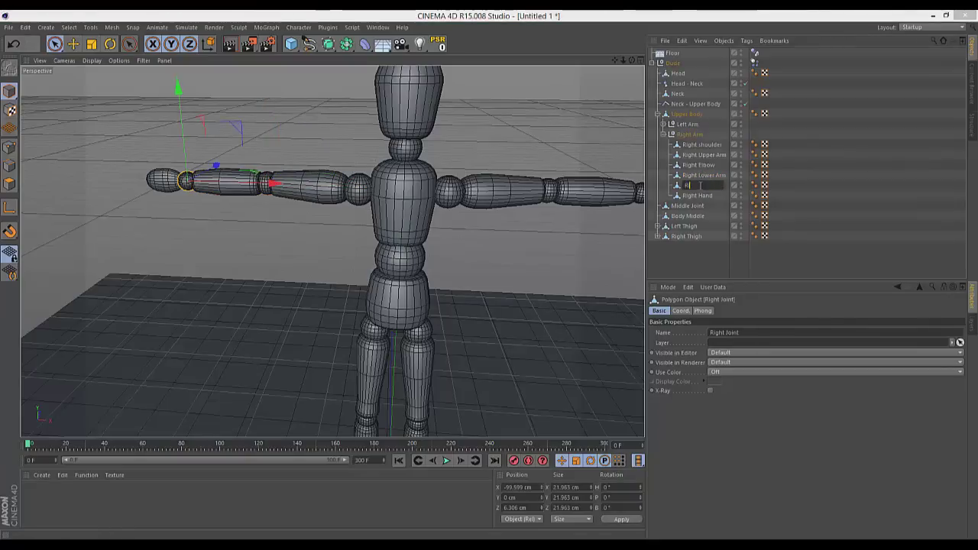
type("ight Wrist")
key("Return")
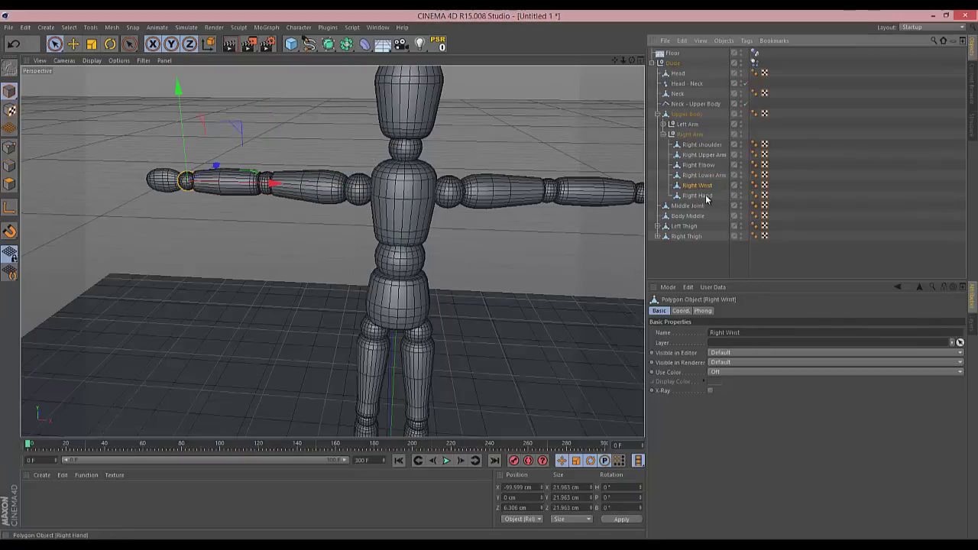
left_click(694, 195)
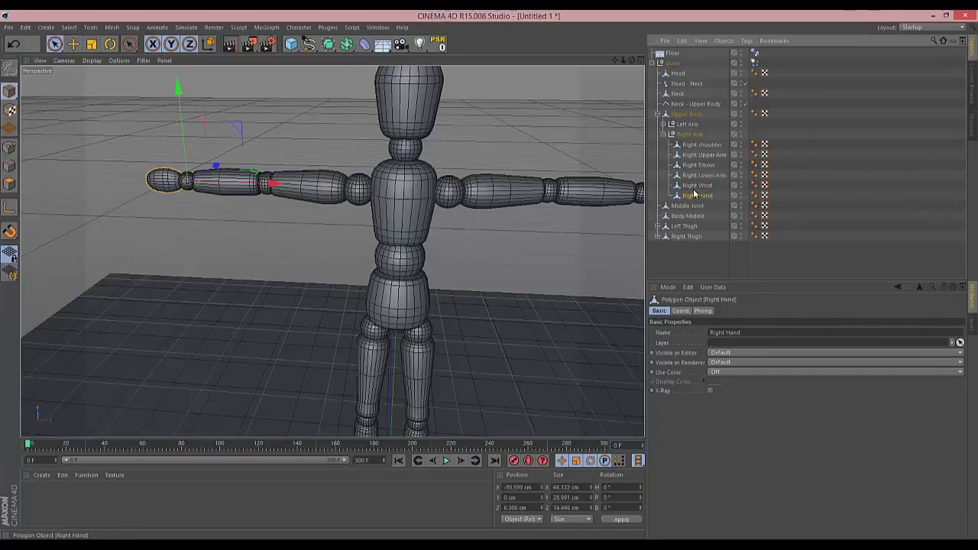
- Copy the Upper Body - Left Shoulder connector from the Left Arm group into the Right Arm group, above Right shoulder
left_click(691, 144)
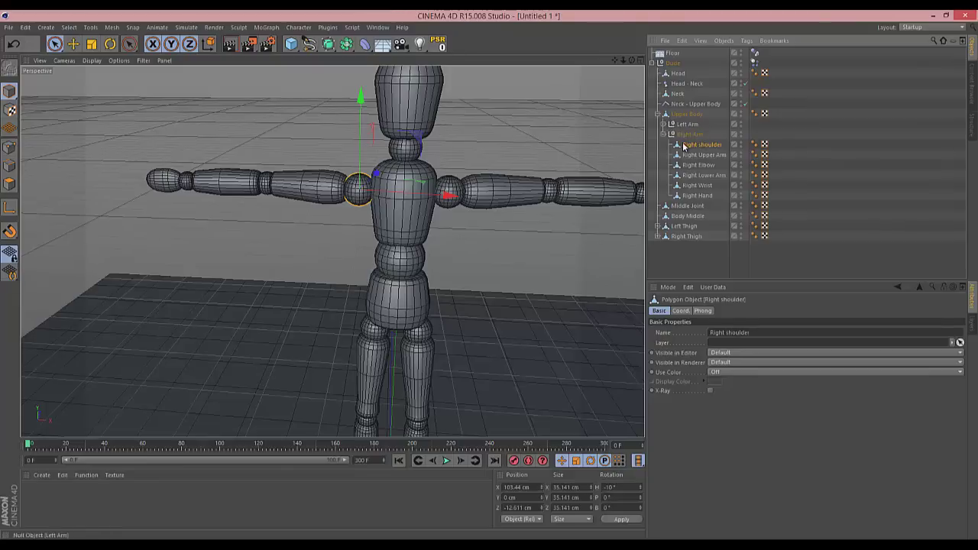
left_click(664, 124)
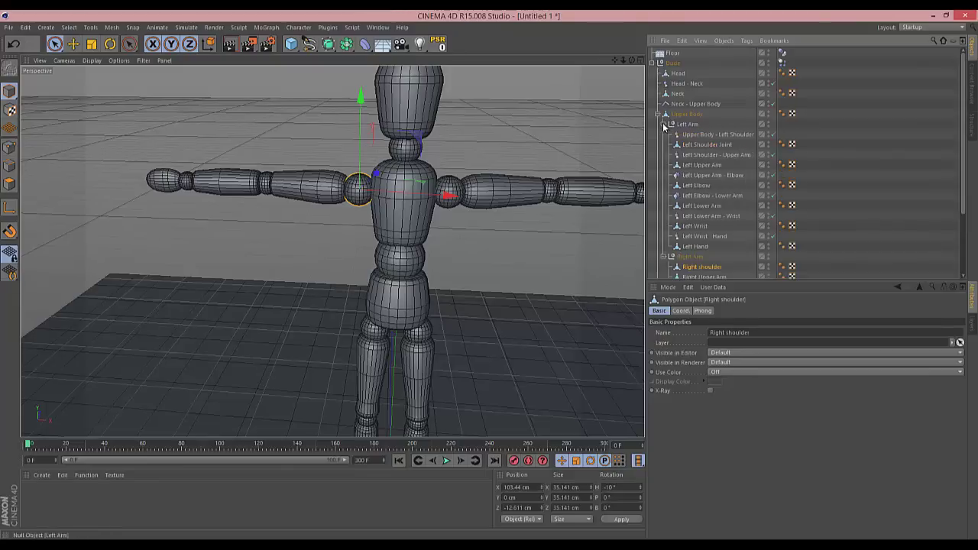
left_click(713, 134)
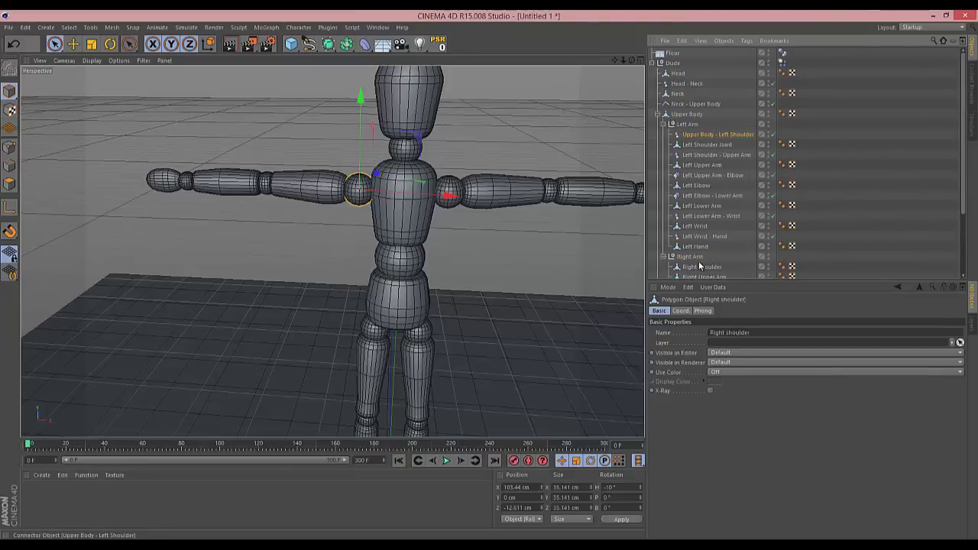
left_click_drag(699, 262, 700, 261, "ctrl")
scroll(715, 237, "down", 2)
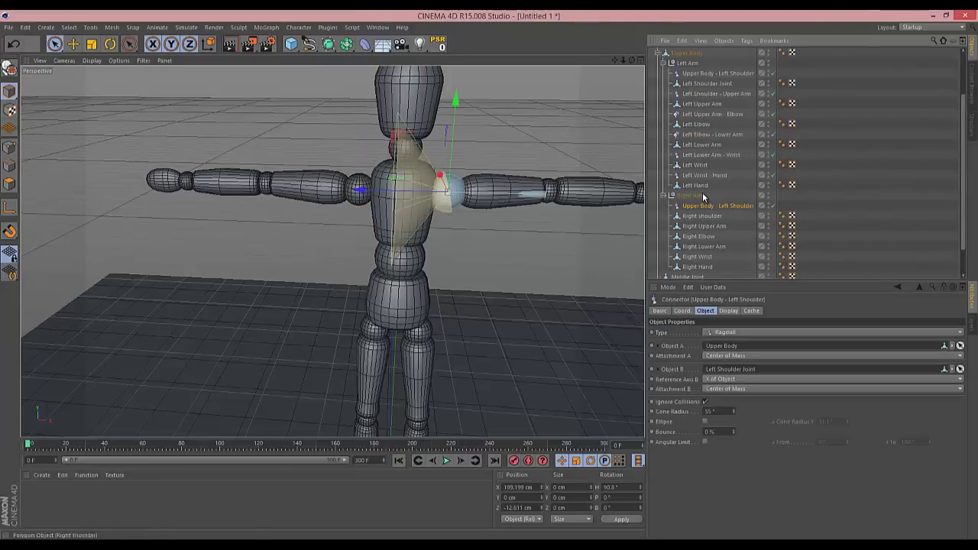
- Centre the copied connector on Right shoulder with Reset PSR and rotate its heading to about -89° so its cone faces the torso
left_click(438, 45)
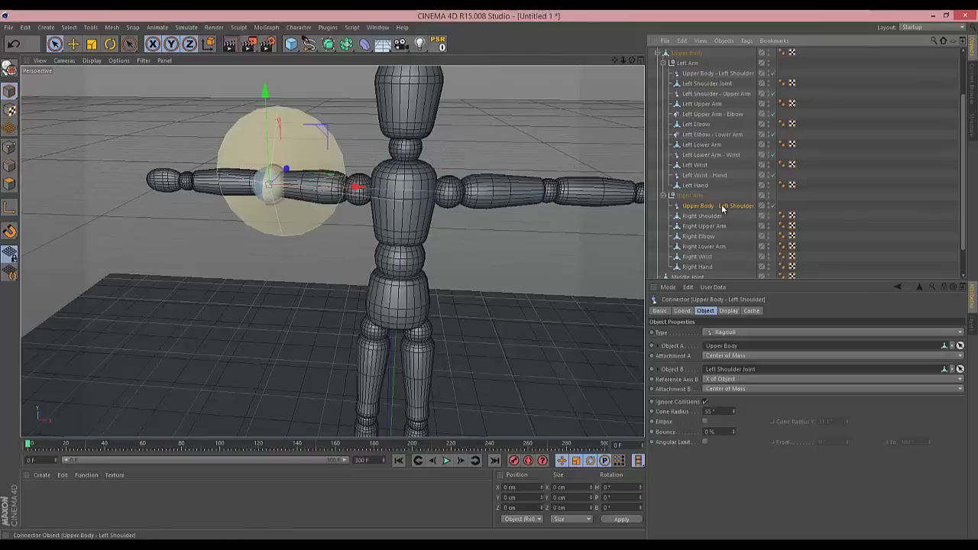
left_click_drag(723, 209, 714, 218)
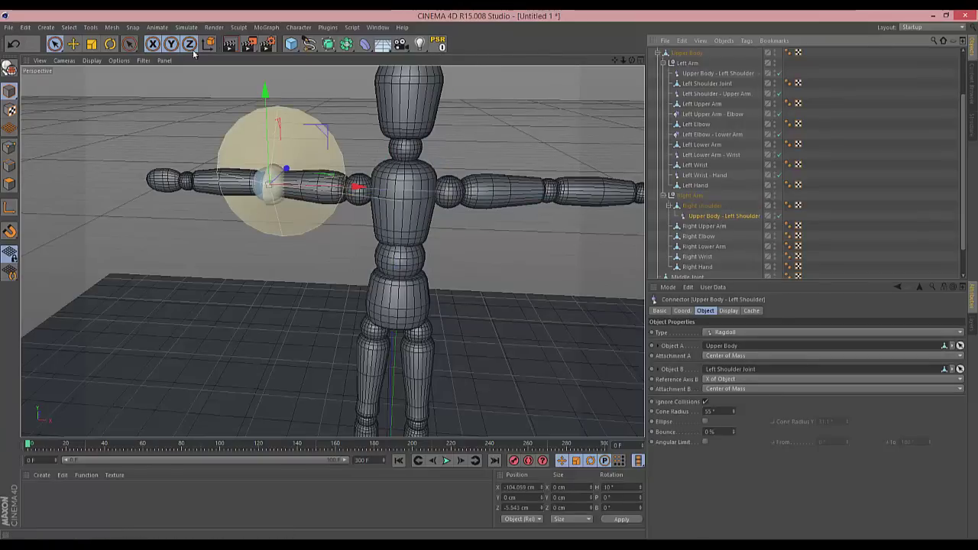
left_click(438, 44)
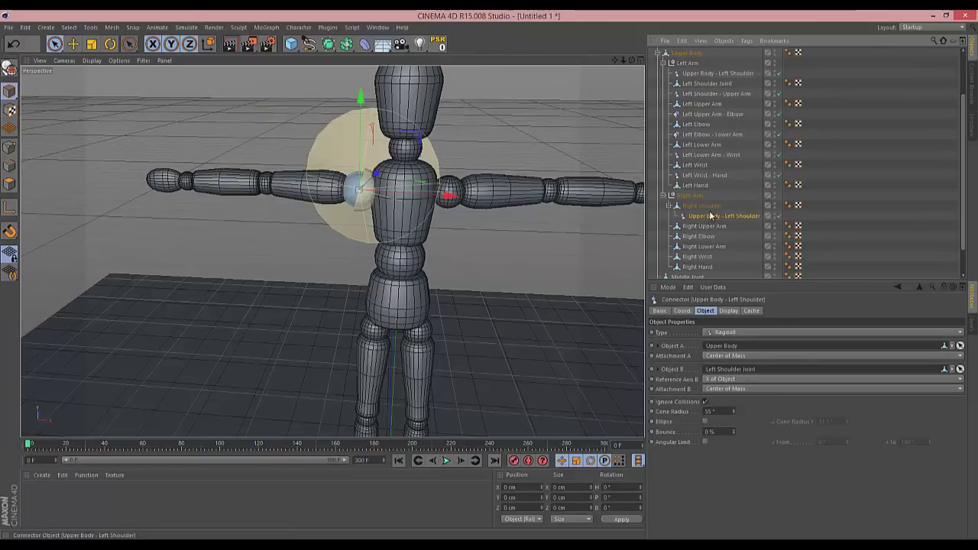
left_click_drag(715, 217, 688, 213)
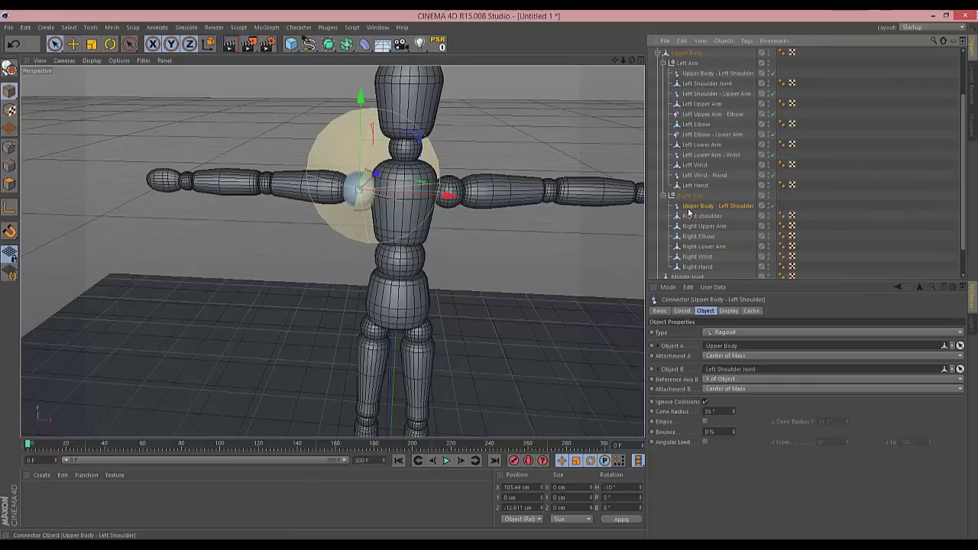
key("r")
left_click_drag(391, 207, 238, 218)
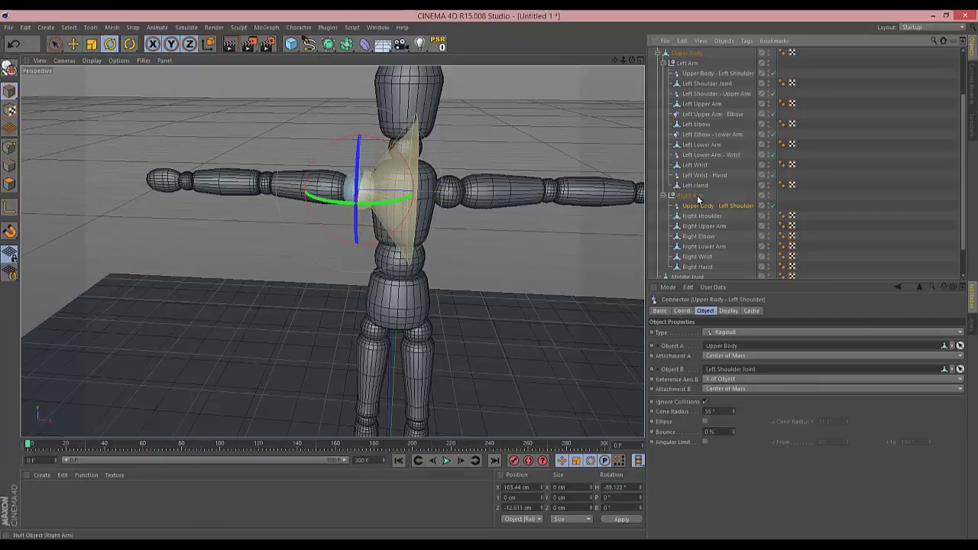
- Rename the copied connector "Upper Body - Right Shoulder" and set its Object B to Right shoulder
left_click(696, 196)
left_click(703, 206)
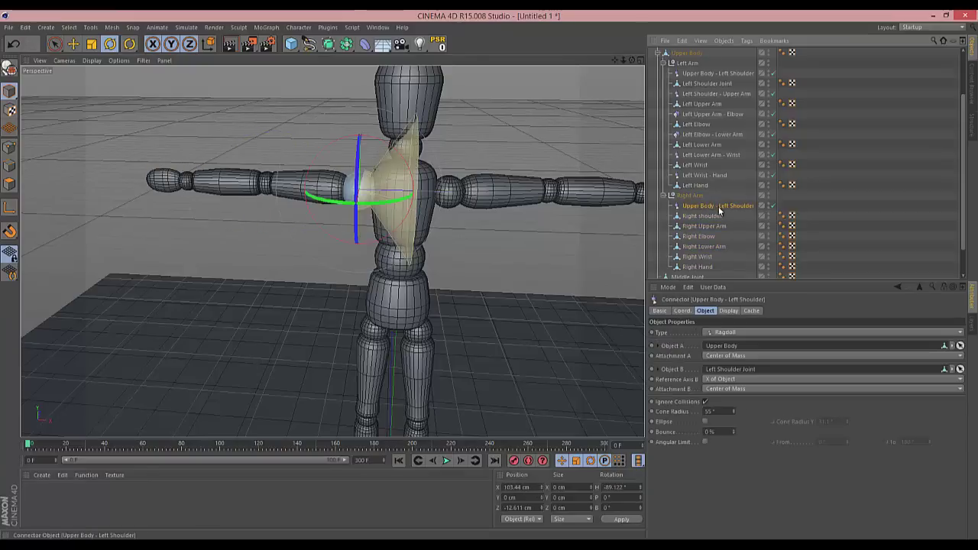
double_click(718, 207)
left_click(731, 205)
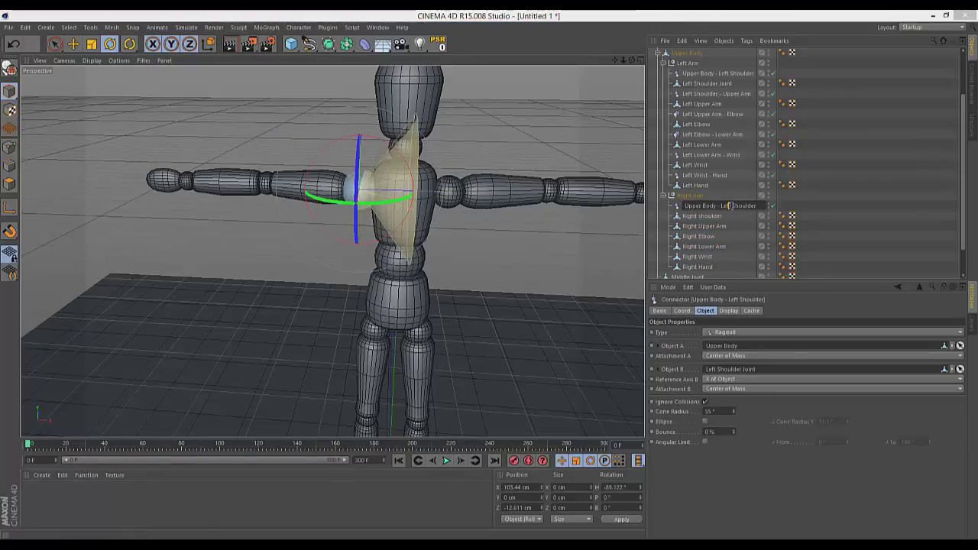
double_click(728, 205)
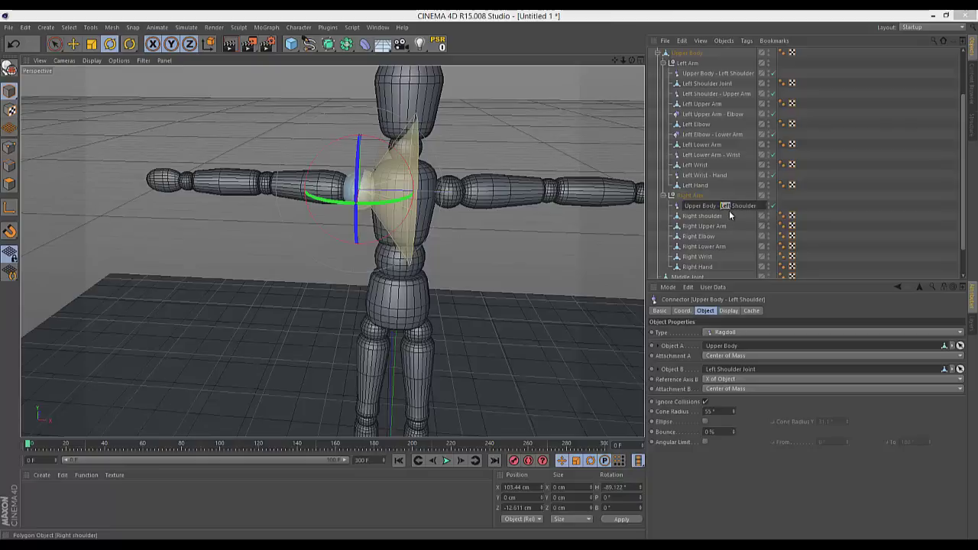
type("Right")
key("Return")
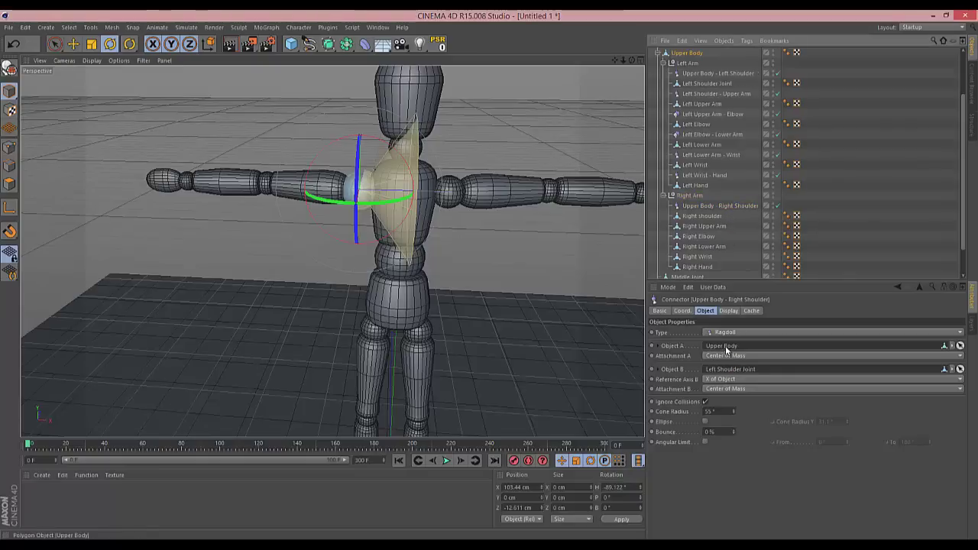
left_click_drag(702, 216, 720, 371)
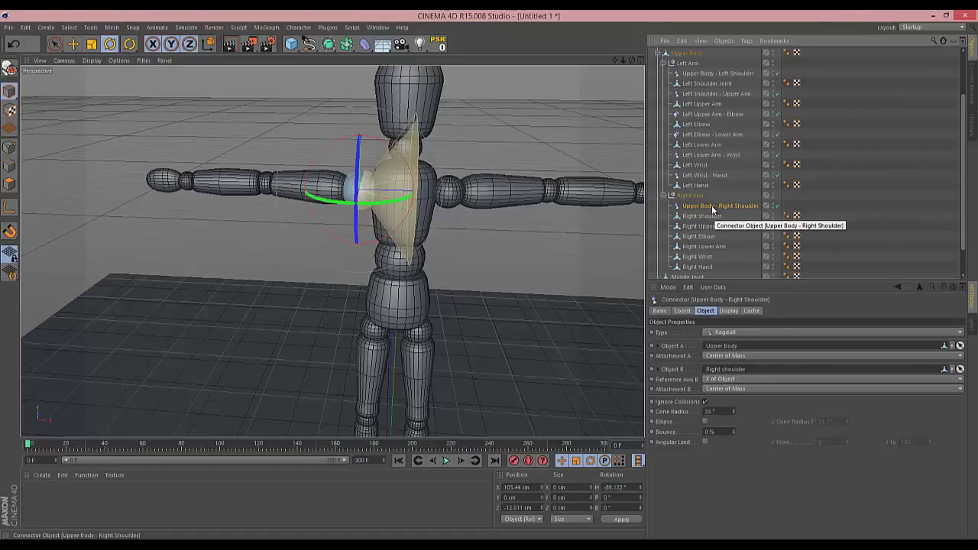
- Duplicate the Upper Body - Right Shoulder connector below Right shoulder and rotate its heading to about -279° so the cone faces the arm
mouse_move(712, 208)
left_mouse_down()
mouse_move(722, 229)
mouse_move(713, 220)
left_mouse_up()
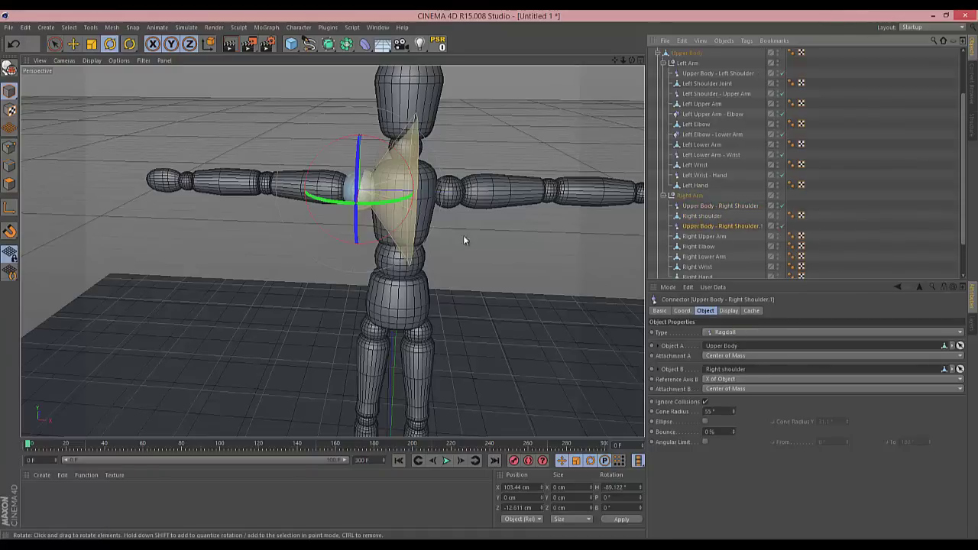
key("r")
left_click_drag(268, 221, 493, 275)
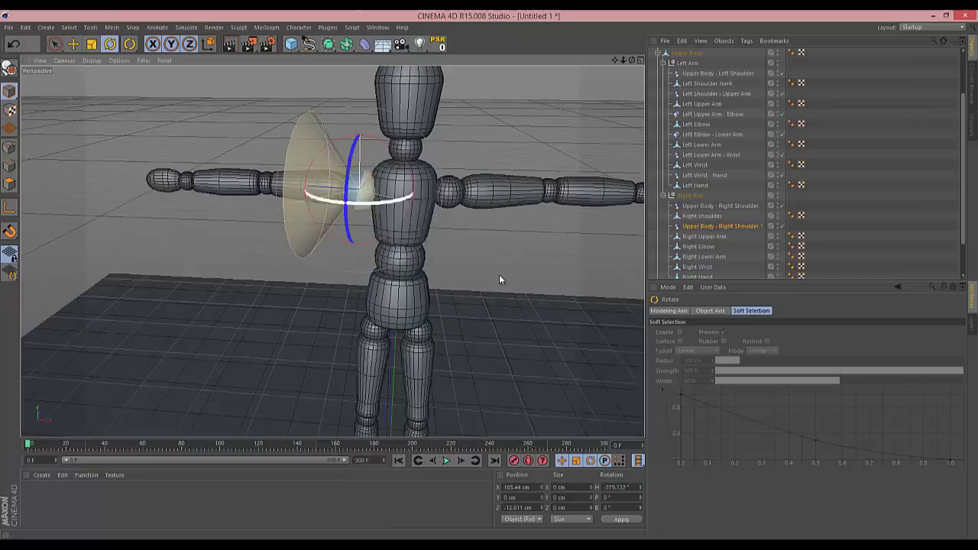
- Rename the duplicated connector "Right Shoulder - Upper Arm"
double_click(732, 228)
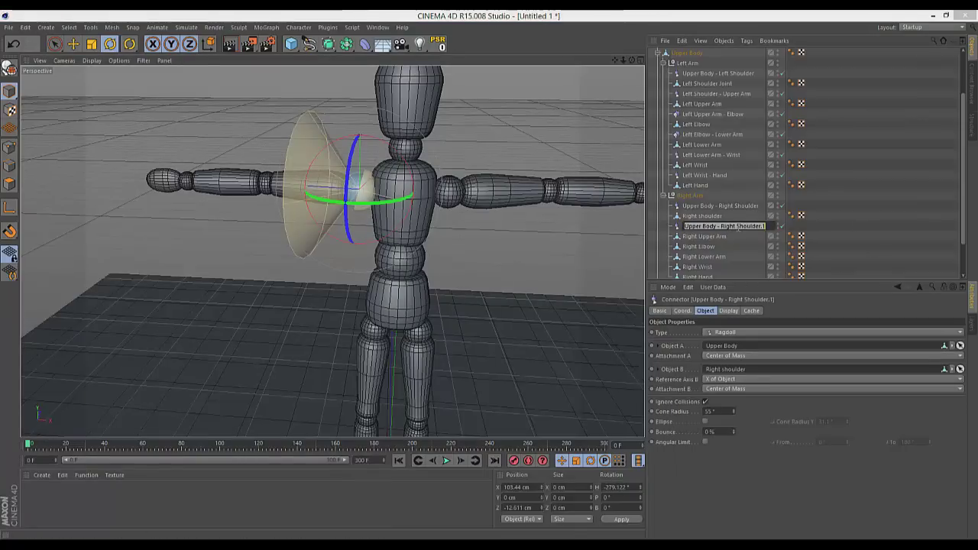
double_click(738, 228)
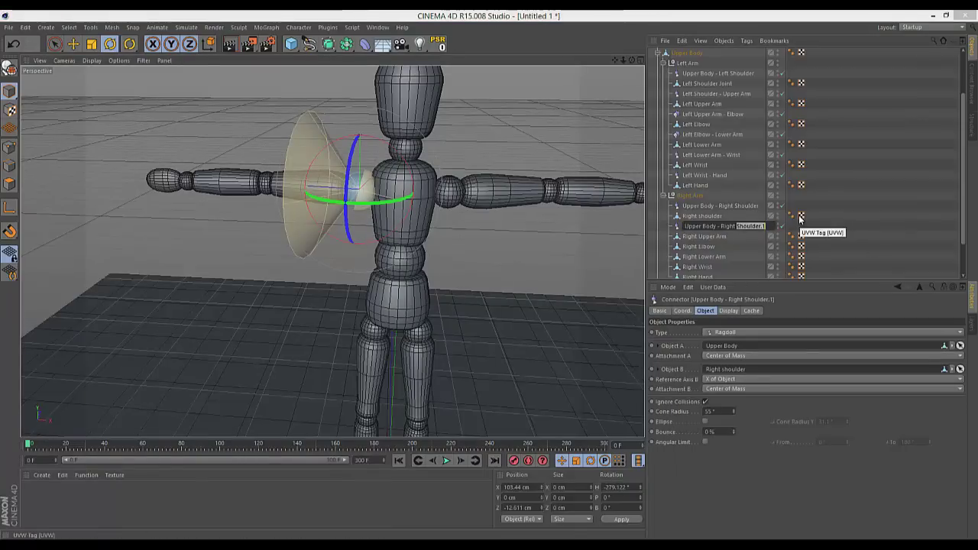
key("ctrl+a")
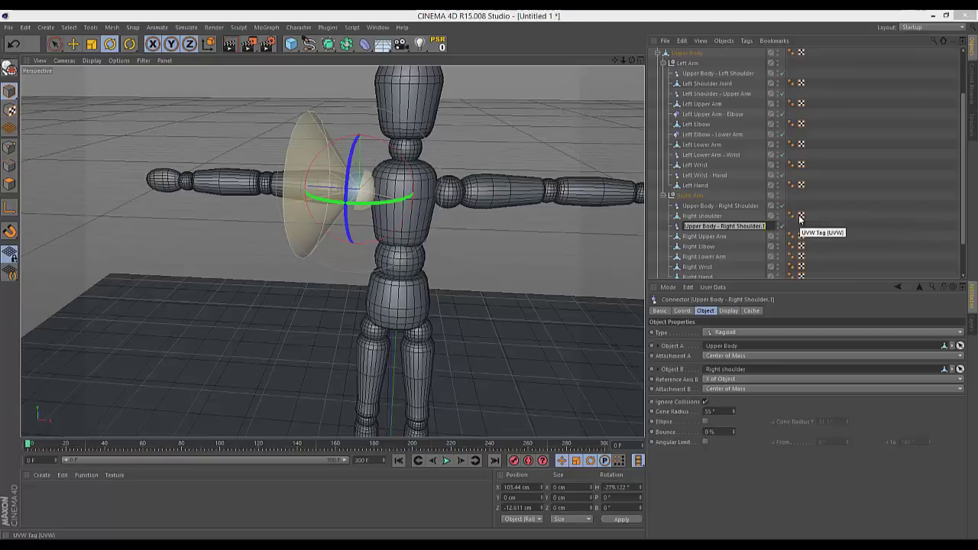
type("Right Shoulder -")
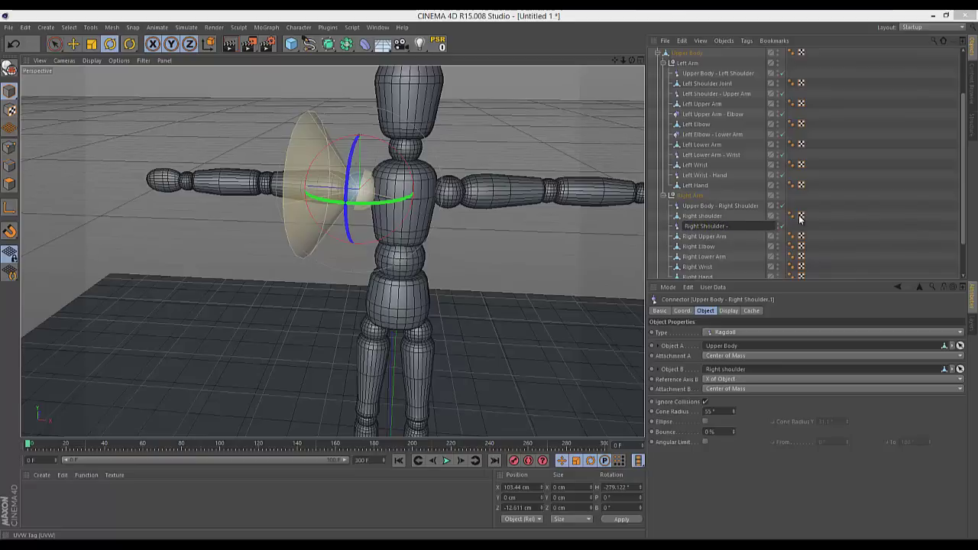
type(" Upper Arm")
key("Return")
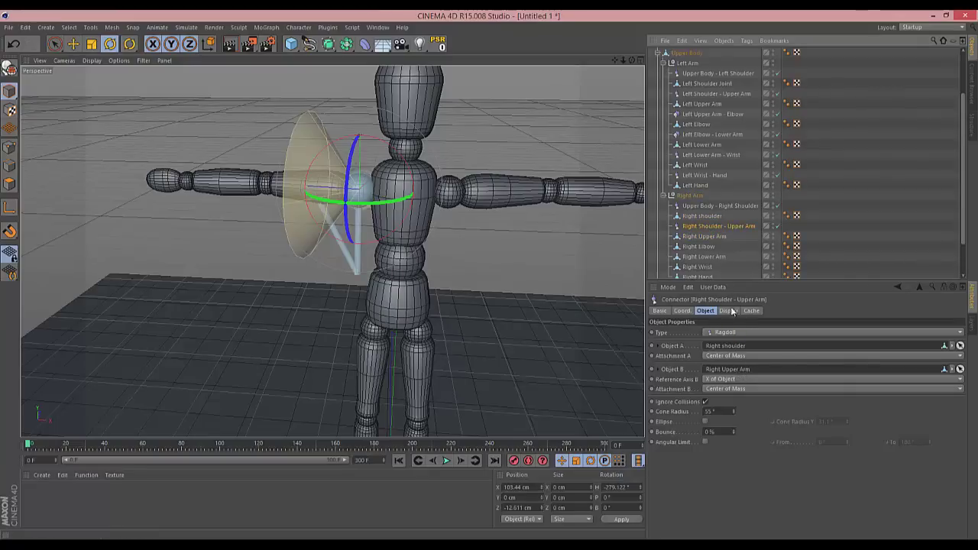
- Review the right shoulder parts and assign Right shoulder as Object A and Right Upper Arm as Object B of the Right Shoulder - Upper Arm connector
left_click(710, 206)
left_click(711, 218)
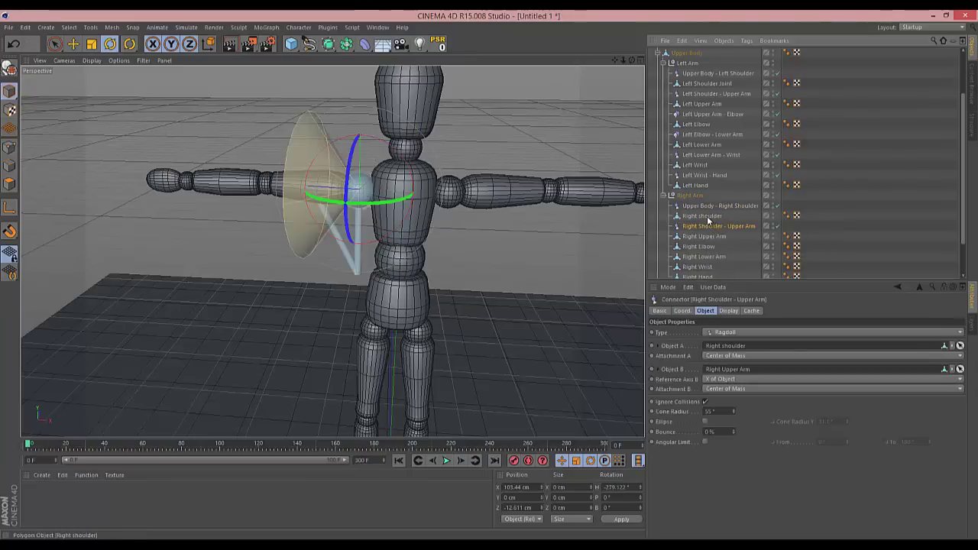
left_click(704, 217)
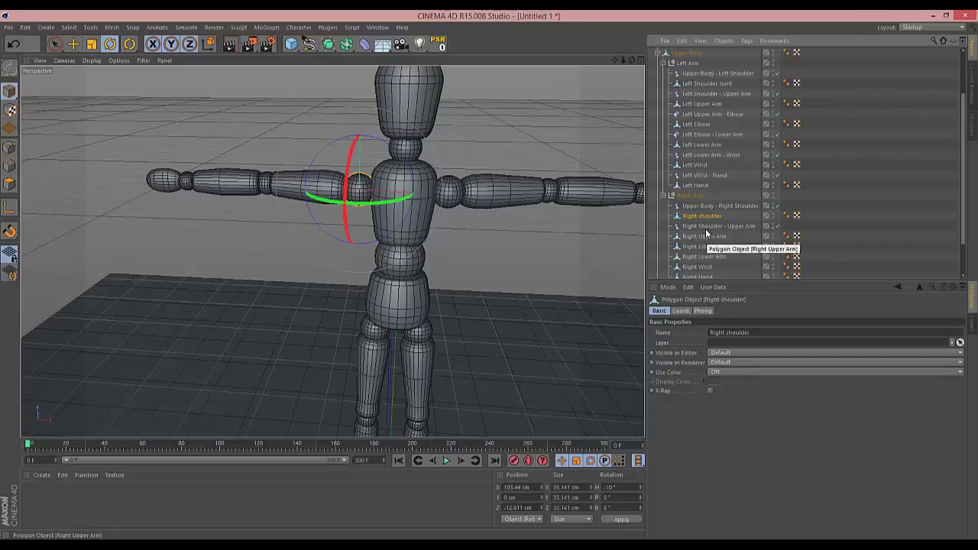
left_click(707, 237)
left_click(709, 226)
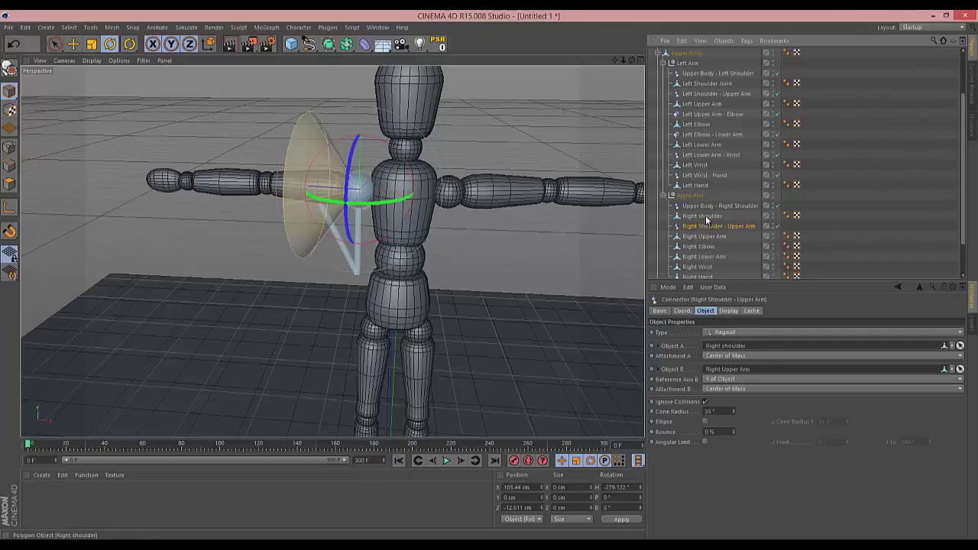
left_click_drag(705, 217, 735, 333)
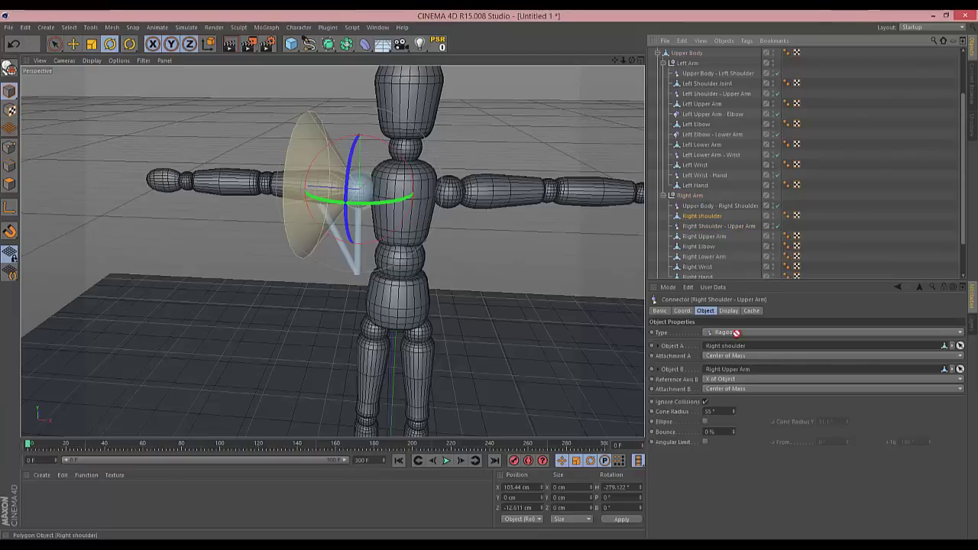
left_click_drag(702, 237, 731, 372)
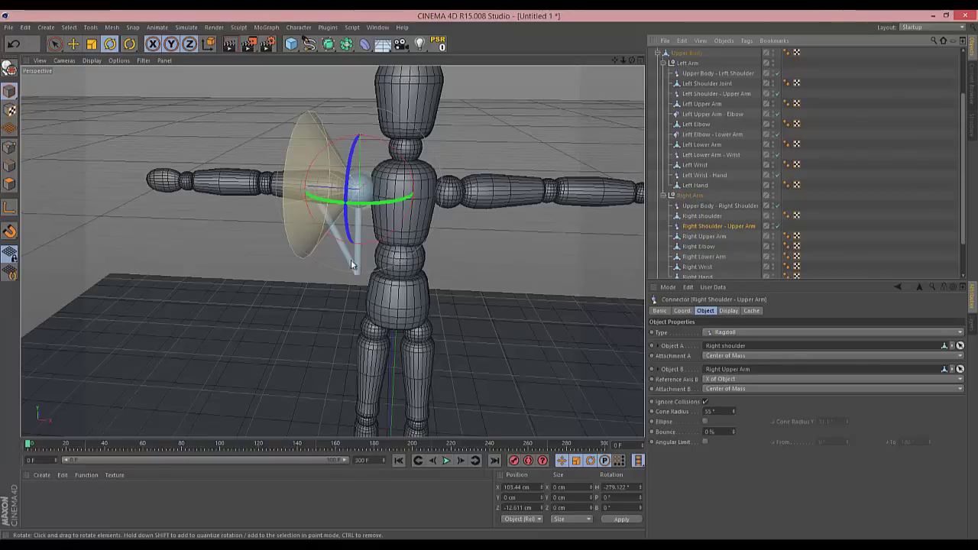
- Play the simulation to test the ragdoll's fall with the new right shoulder connectors, and stop playback
mouse_move(632, 60)
left_mouse_down()
mouse_move(490, 279)
mouse_move(623, 60)
left_mouse_up()
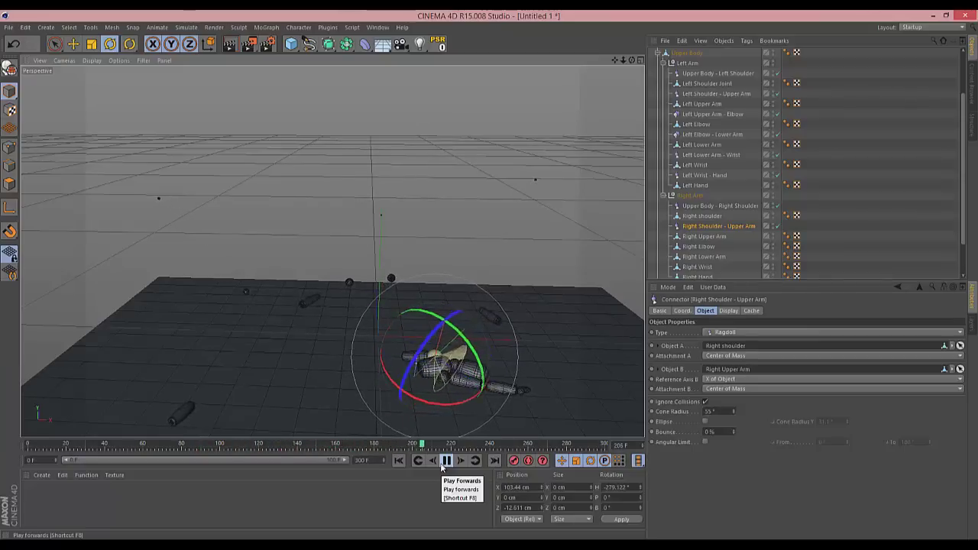
left_click(446, 461)
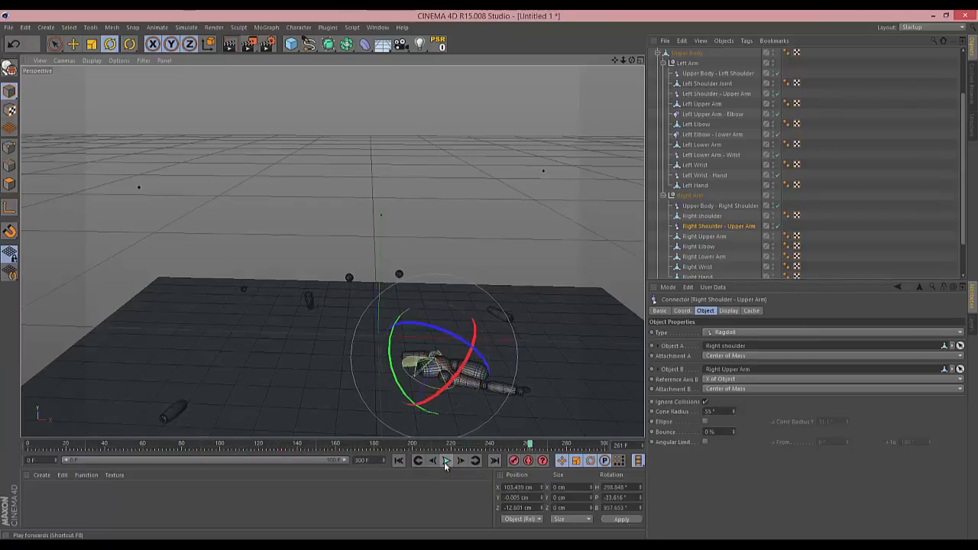
- Return the animation to the start and review the Left Shoulder - Upper Arm and Upper Body - Left Shoulder connectors
left_click(399, 460)
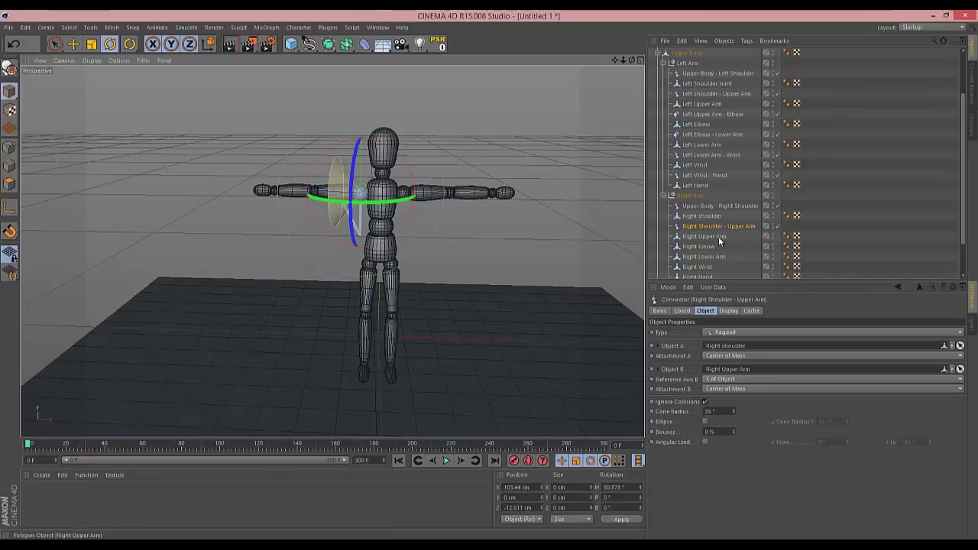
left_click(729, 94)
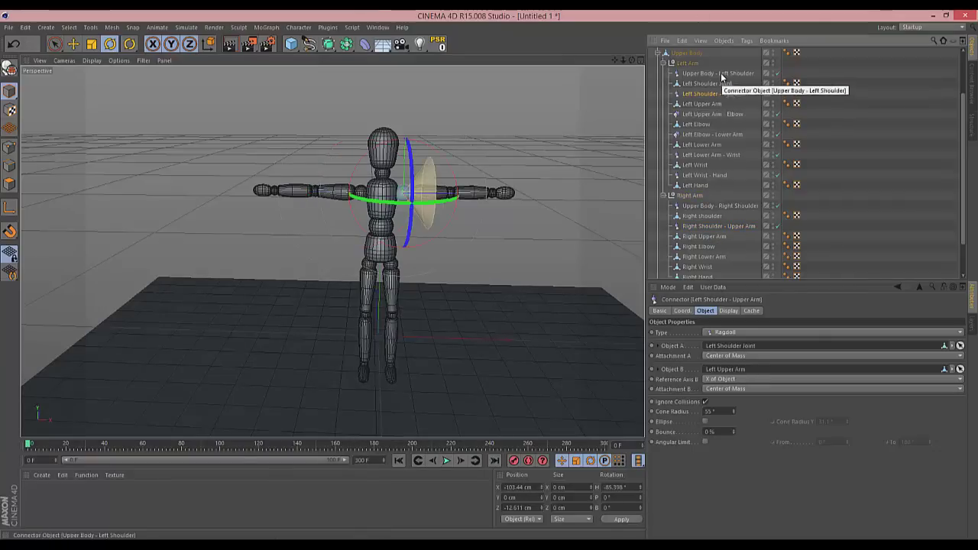
left_click(723, 74)
left_click(724, 93)
- Try a copy of Left Shoulder - Upper Arm in the Right Arm group, with its transforms reset and right-side objects assigned
left_click_drag(729, 94, 730, 353, "ctrl")
left_click(438, 44)
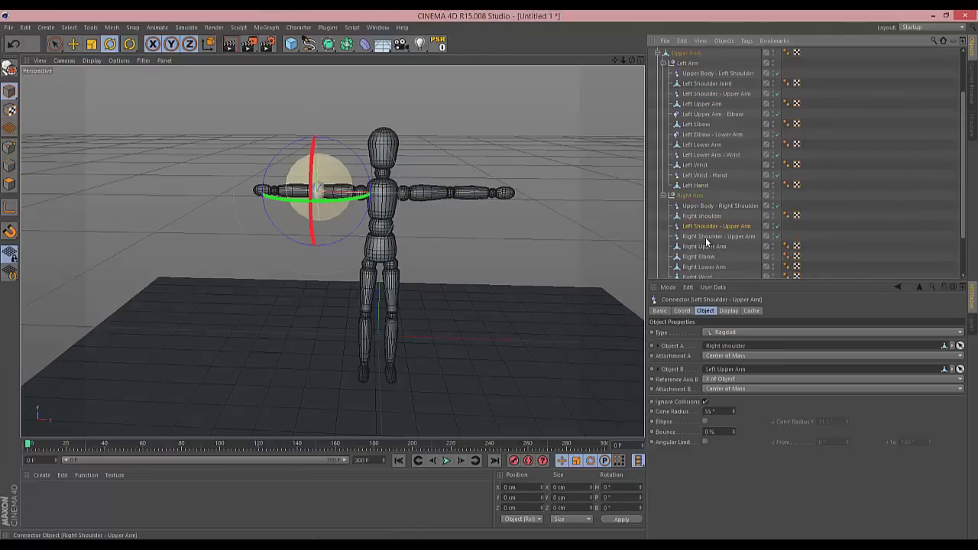
left_click_drag(722, 363, 724, 368)
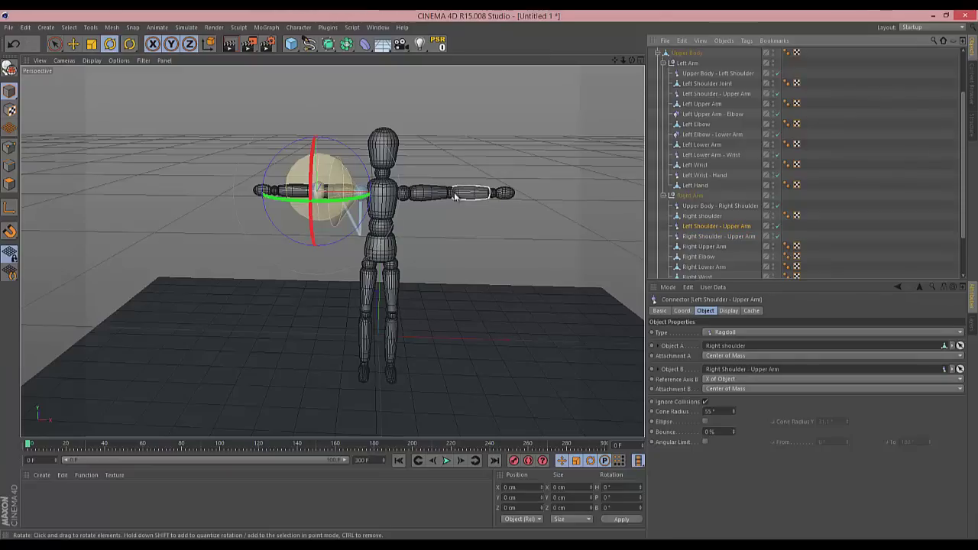
- Undo the copied Left Shoulder - Upper Arm connector and its changes in the Right Arm group
key("ctrl+z")
key("ctrl+z")
key("ctrl+z")
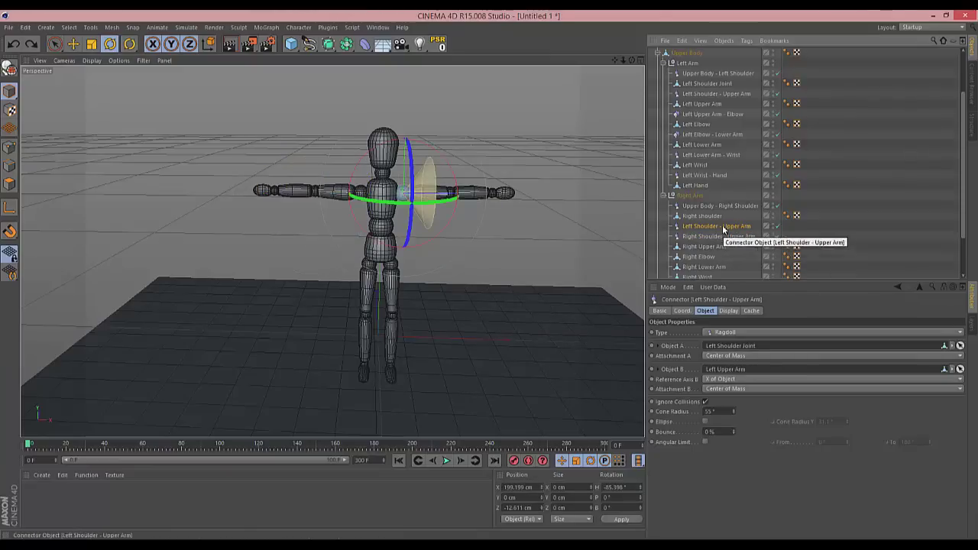
key("ctrl+z")
key("ctrl+z")
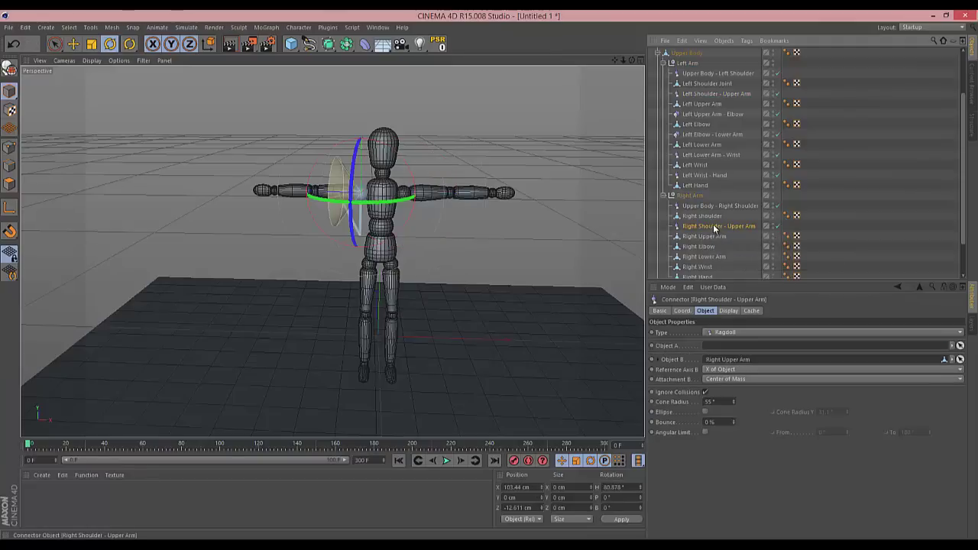
- Compare the Left and Right Upper Arm objects, and assign Right shoulder as Object A of the Right Shoulder - Upper Arm connector
left_click(707, 237)
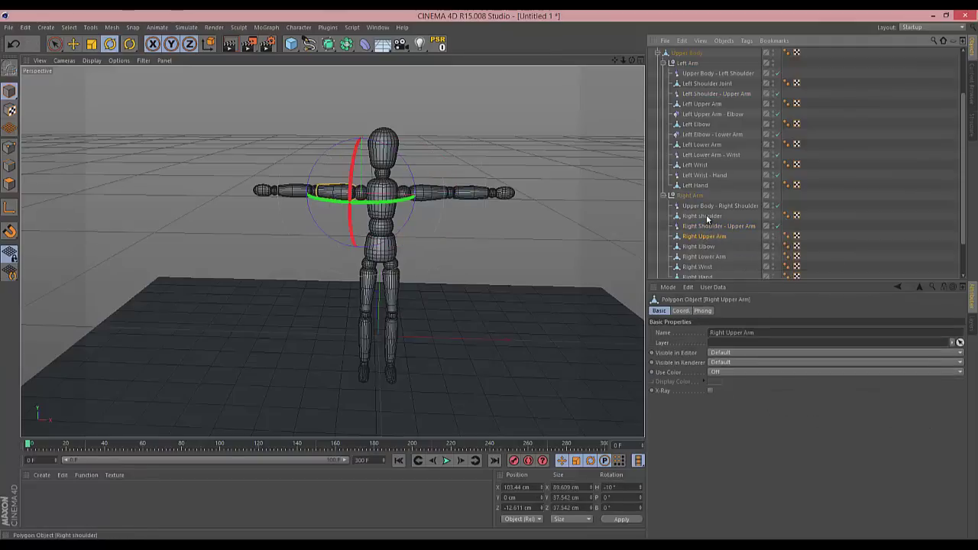
left_click(697, 105)
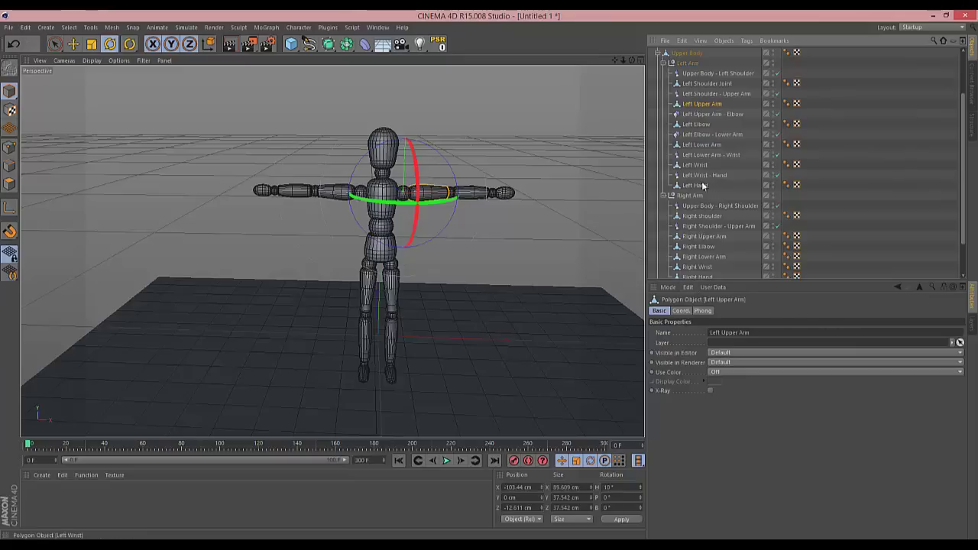
left_click(703, 236)
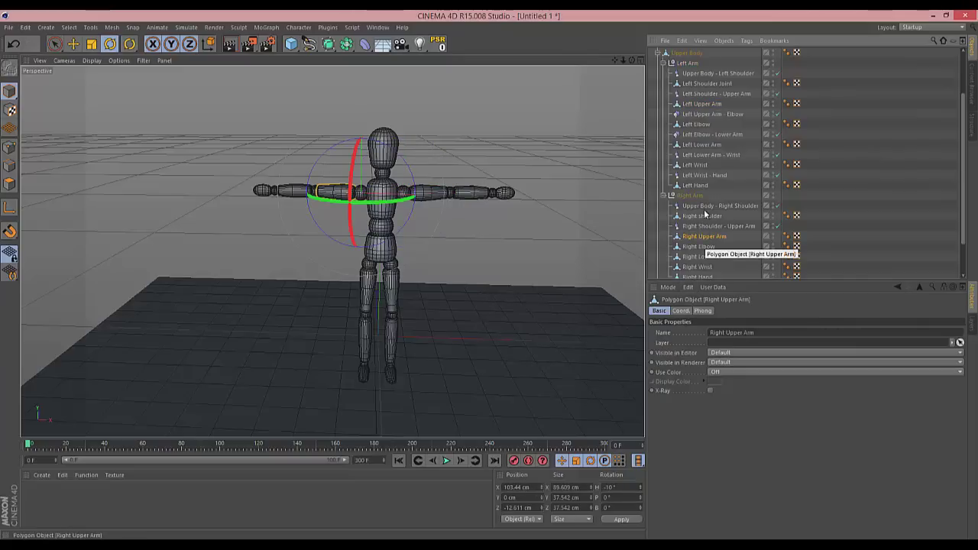
left_click(703, 104)
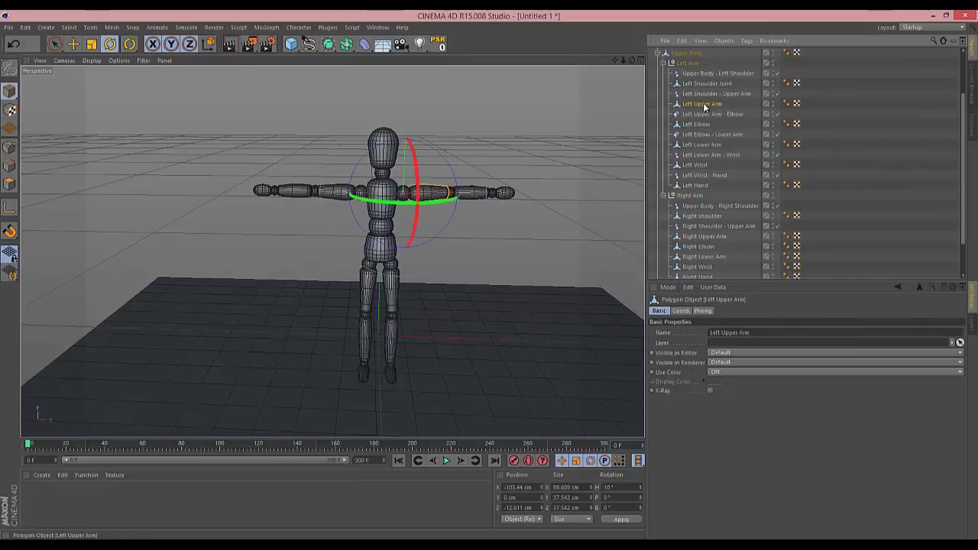
left_click(707, 239)
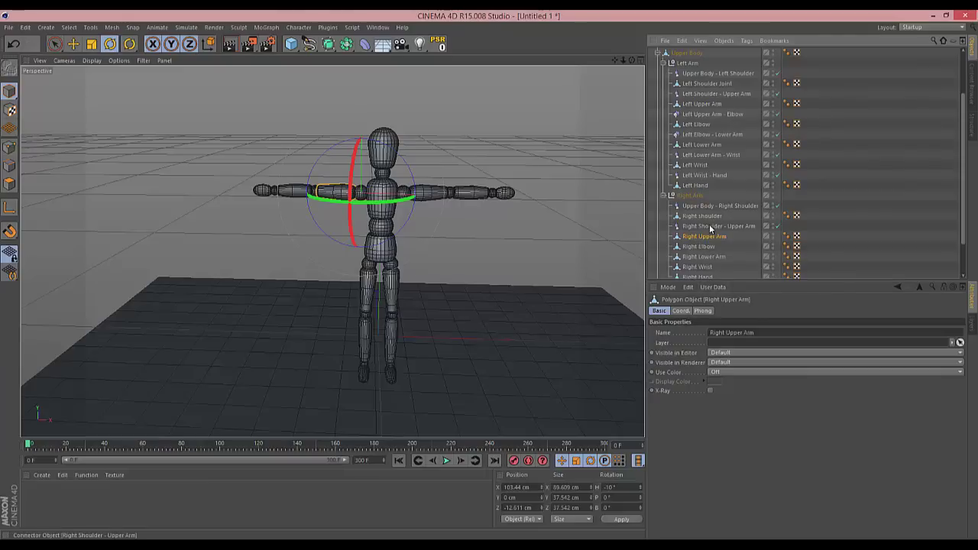
left_click(711, 226)
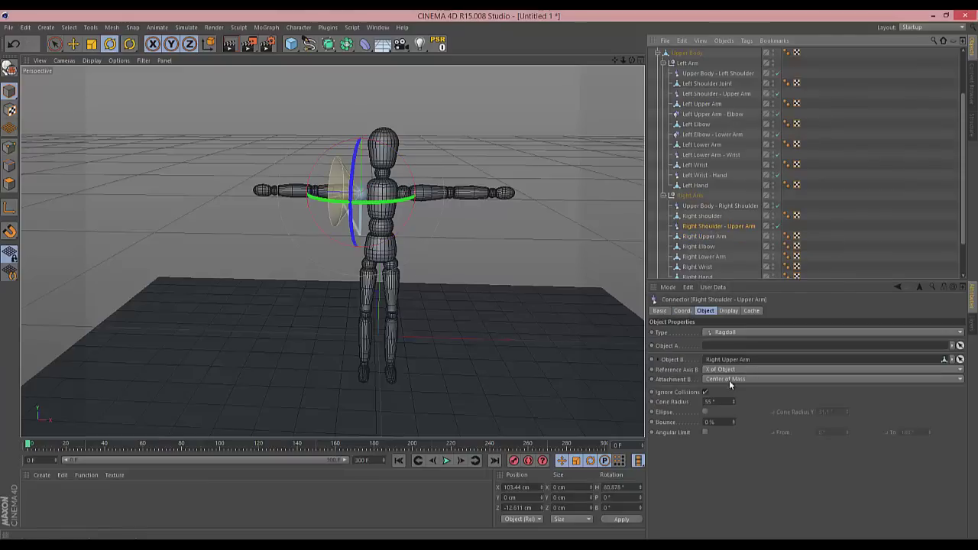
left_click_drag(701, 216, 719, 348)
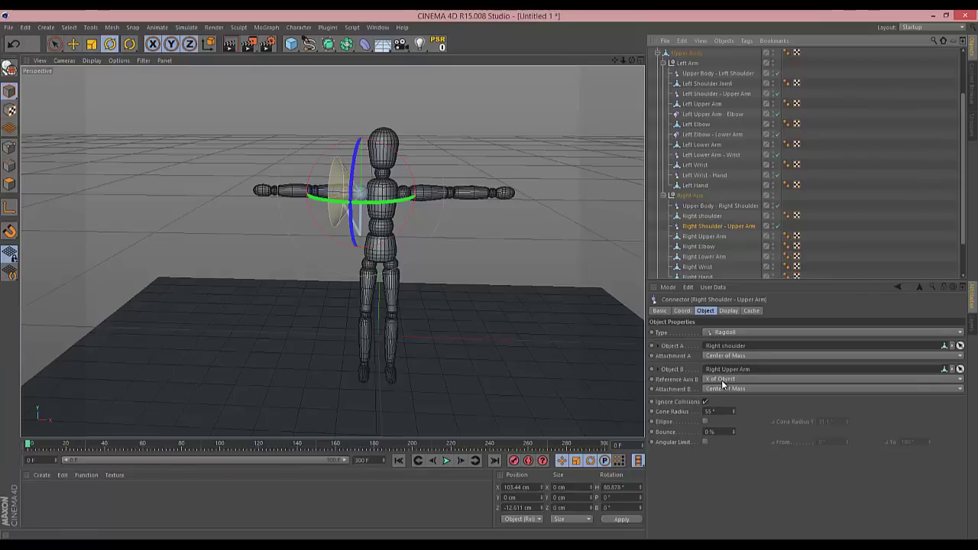
- Try Y of Object as Reference Axis B, restore X of Object, and try Polygon Point as Attachment B
left_click(722, 380)
left_click(719, 410)
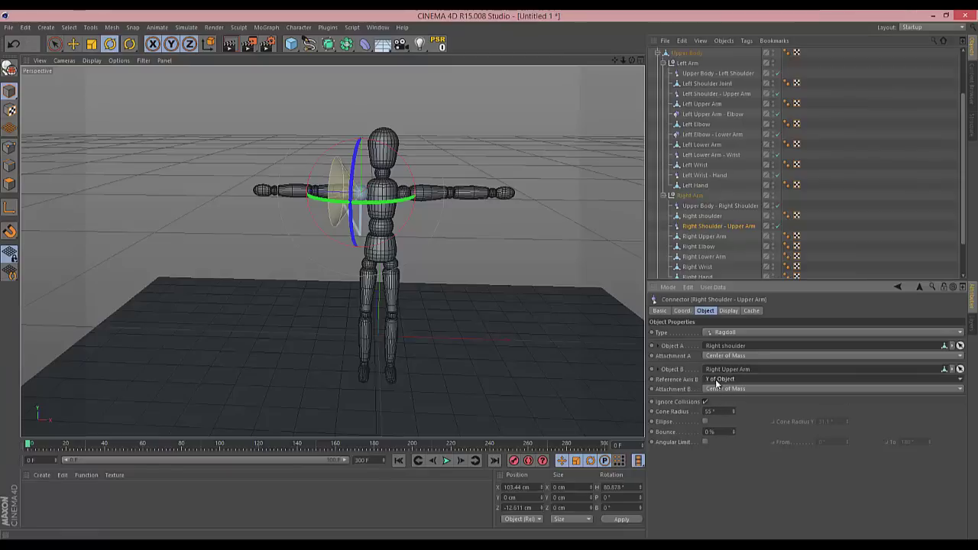
left_click(719, 388)
left_click(719, 389)
left_click(721, 381)
left_click(722, 391)
left_click(725, 391)
left_click(728, 408)
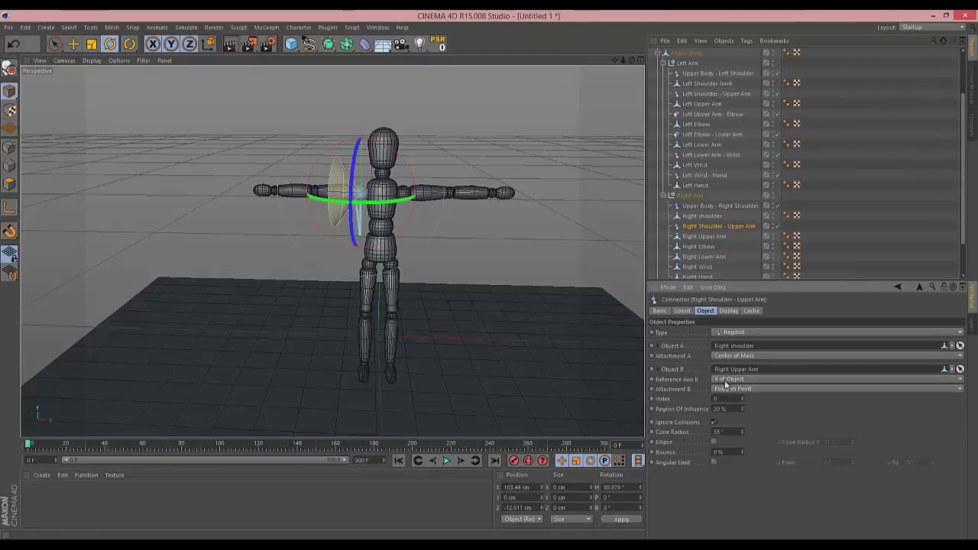
- Try Z of Object with Point Selection for Object B, and restore X of Object and Center of Mass
left_click(725, 380)
left_click(730, 410)
left_click(730, 388)
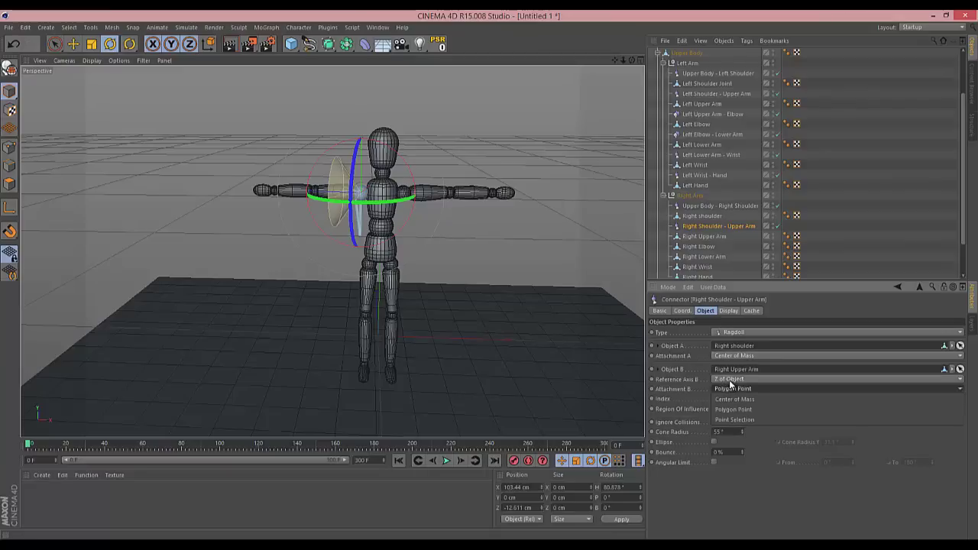
left_click(735, 419)
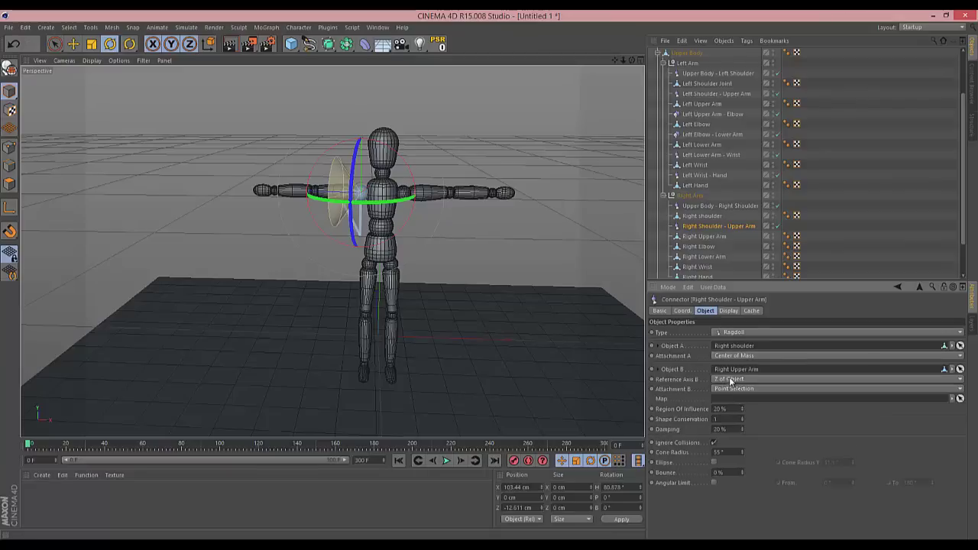
left_click(729, 380)
left_click(735, 390)
left_click(735, 388)
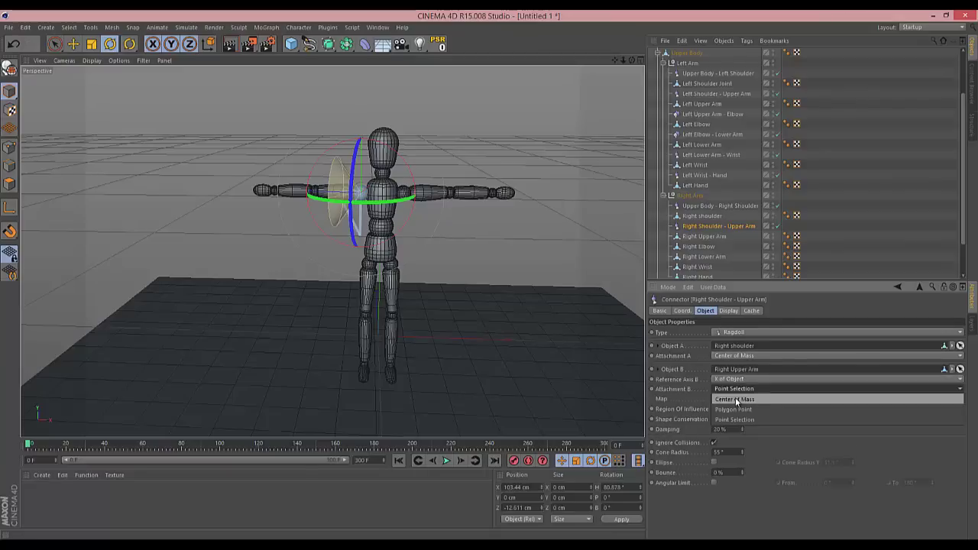
left_click(735, 401)
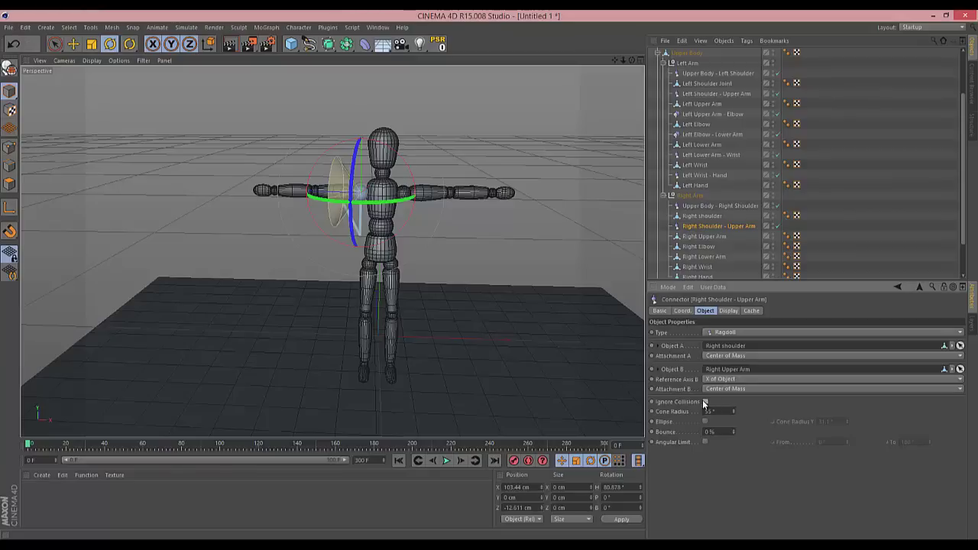
- Try Polygon Point as Attachment A of the Right Shoulder - Upper Arm connector, and restore Center of Mass
left_click(733, 356)
left_click(733, 365)
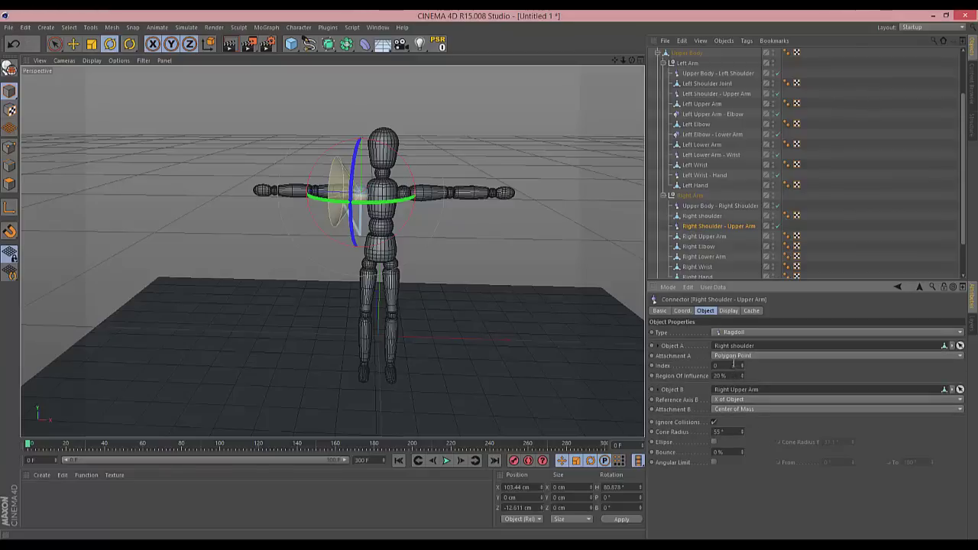
left_click(734, 356)
left_click(737, 349)
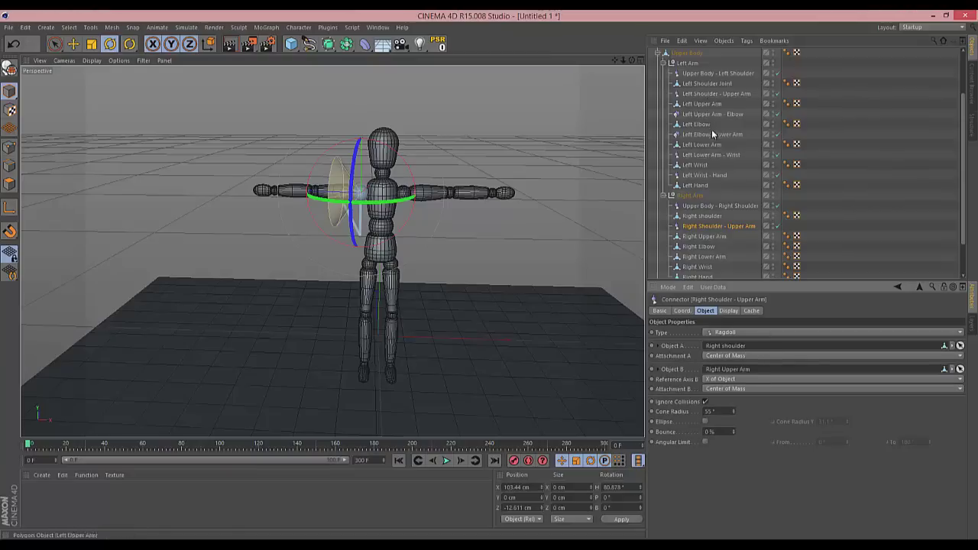
- Compare the coordinates of Left Shoulder Joint and Right shoulder, and examine the Right Shoulder - Upper Arm connector's settings and Right Upper Arm
left_click(715, 86)
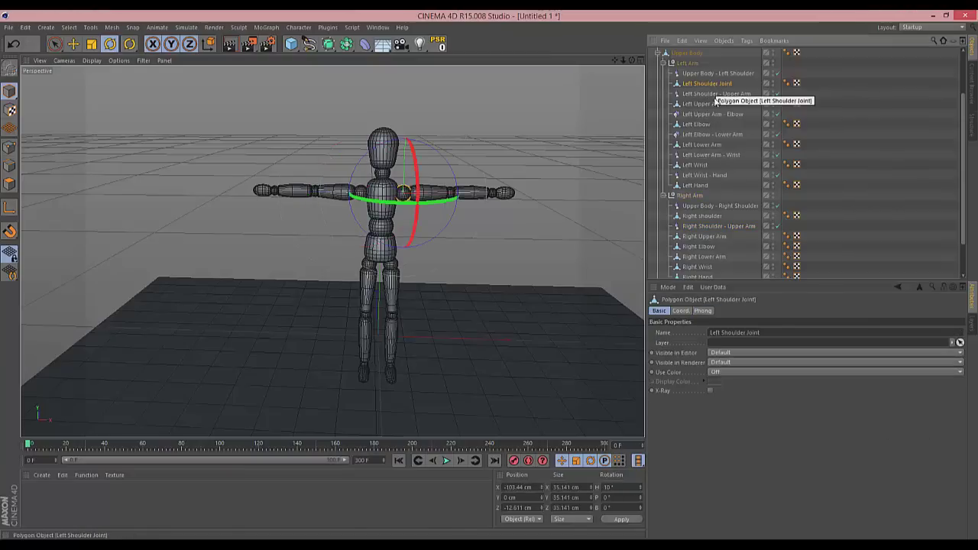
left_click(681, 310)
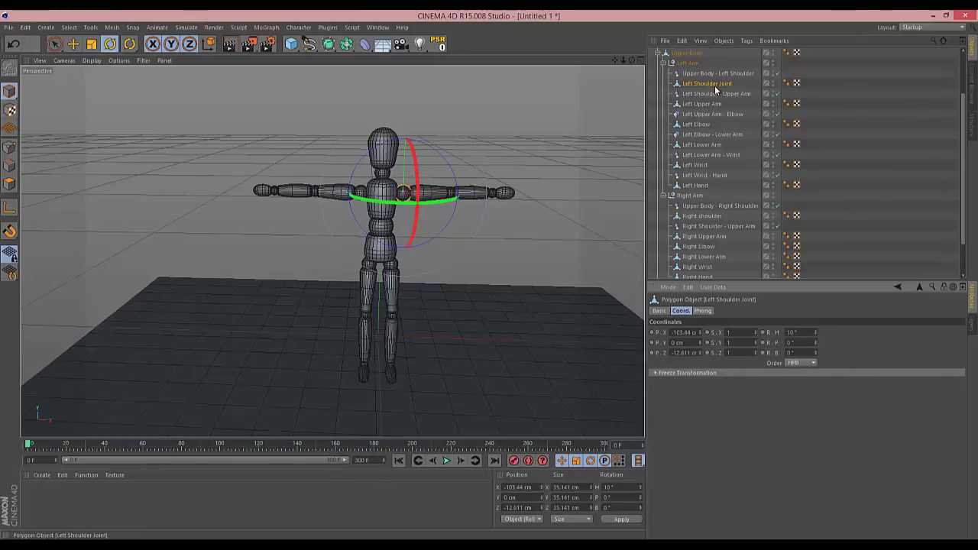
left_click(707, 219)
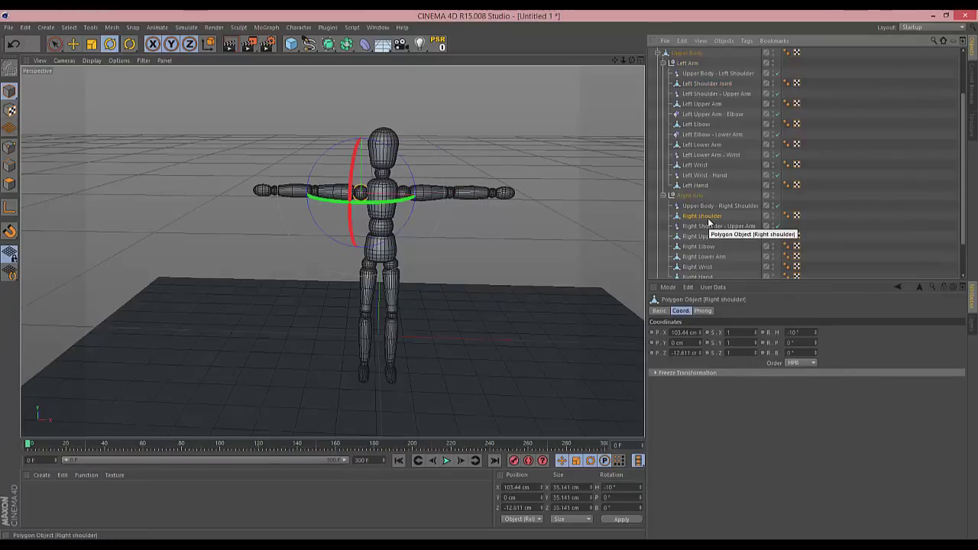
left_click(708, 227)
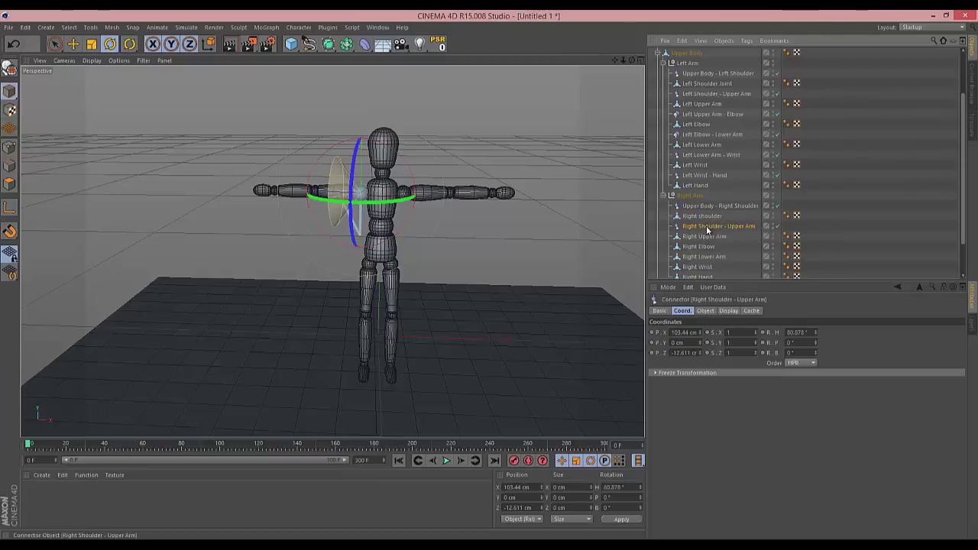
left_click(725, 311)
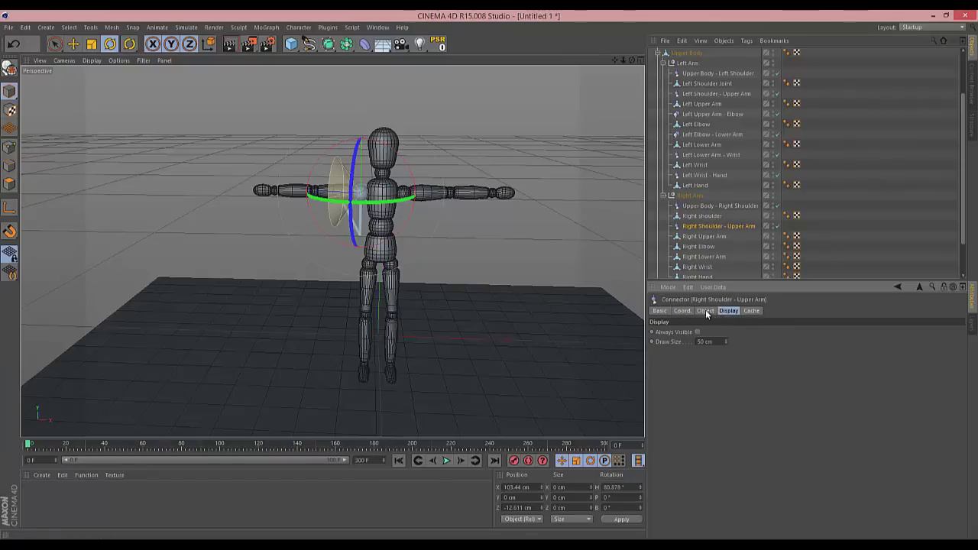
left_click(705, 311)
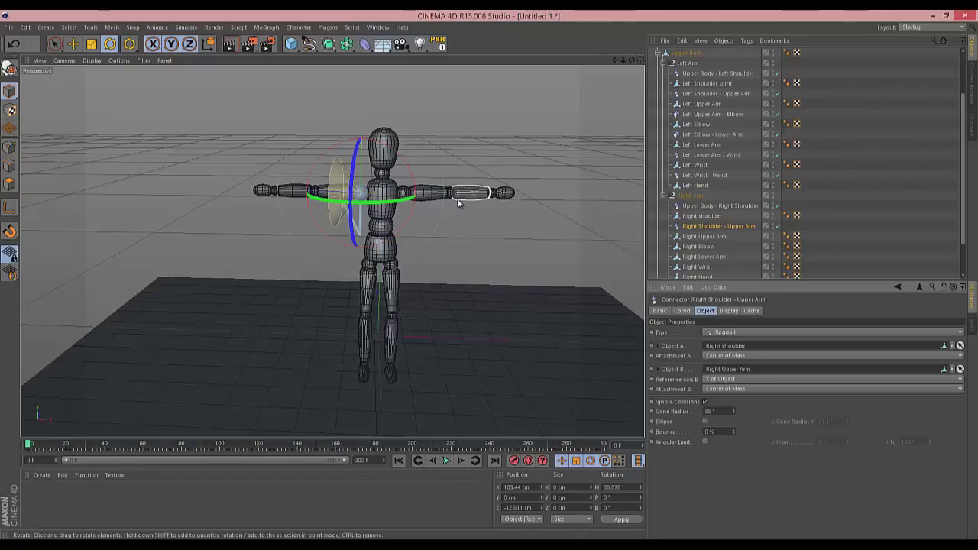
left_click(706, 237)
scroll(705, 210, "down", 2)
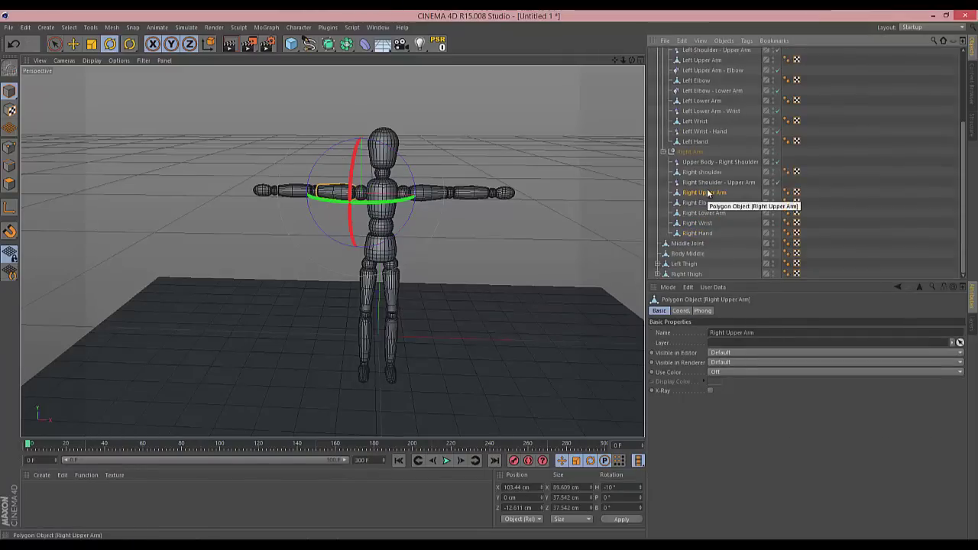
left_click(710, 182)
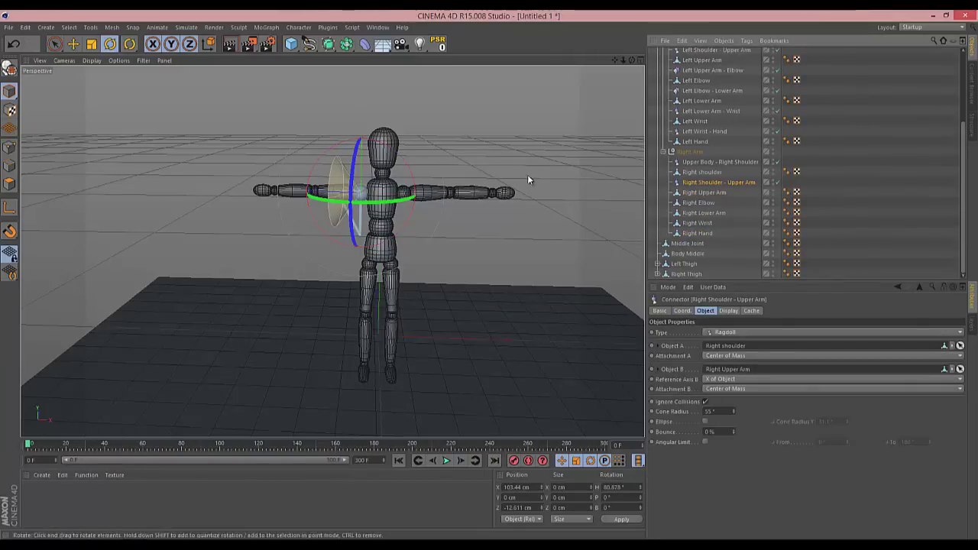
- Move the Left Upper Arm - Elbow and Left Elbow - Lower Arm connectors into the Right Arm group between Right Upper Arm and Right Elbow
scroll(734, 100, "up", 3)
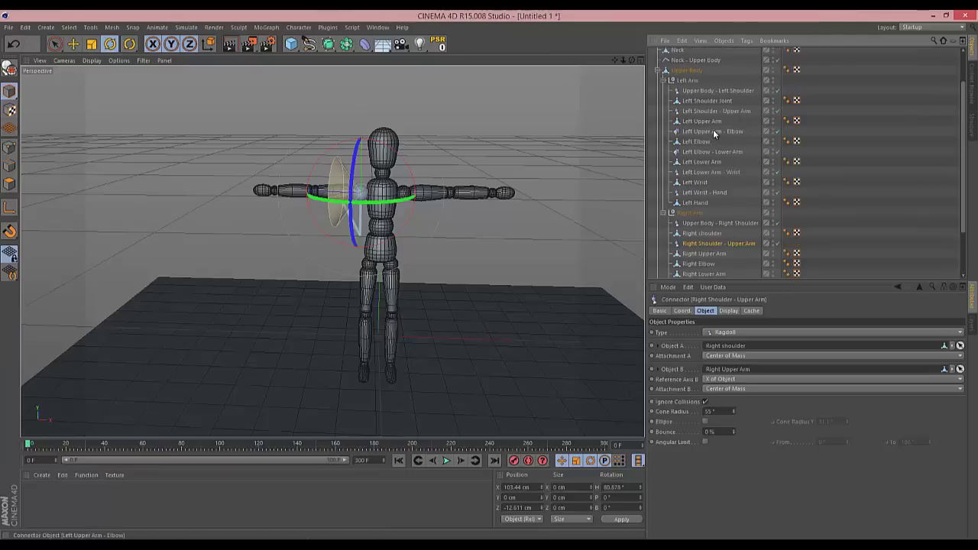
left_click(713, 130)
left_click(716, 150, "ctrl")
scroll(718, 129, "down", 3)
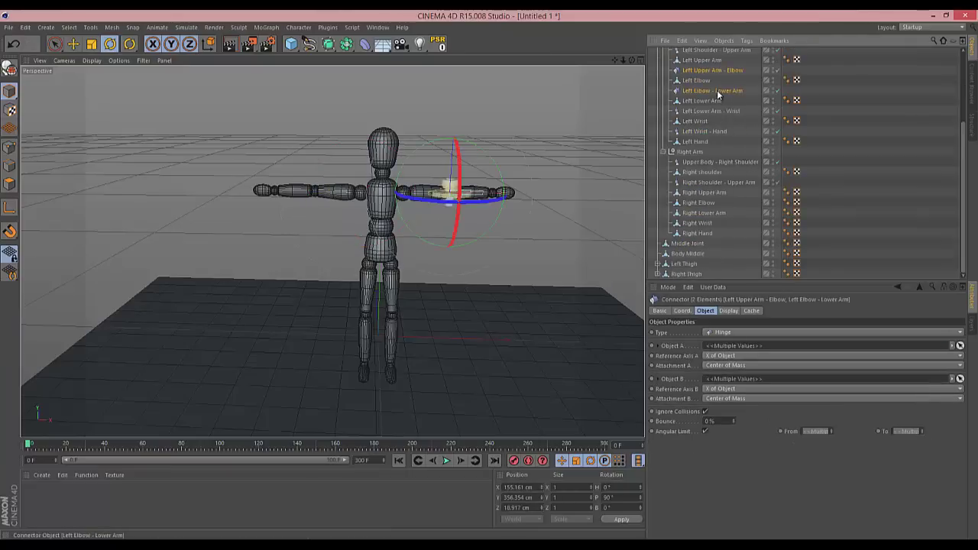
left_click_drag(706, 196, 706, 196)
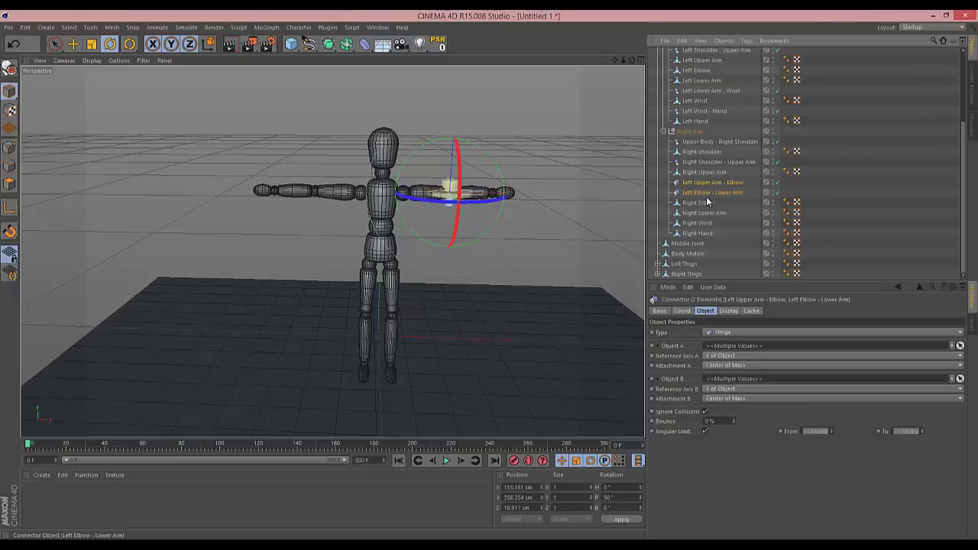
- Parent the Left Upper Arm - Elbow connector to Right Upper Arm and reset its position, scale and rotation
left_click(714, 184)
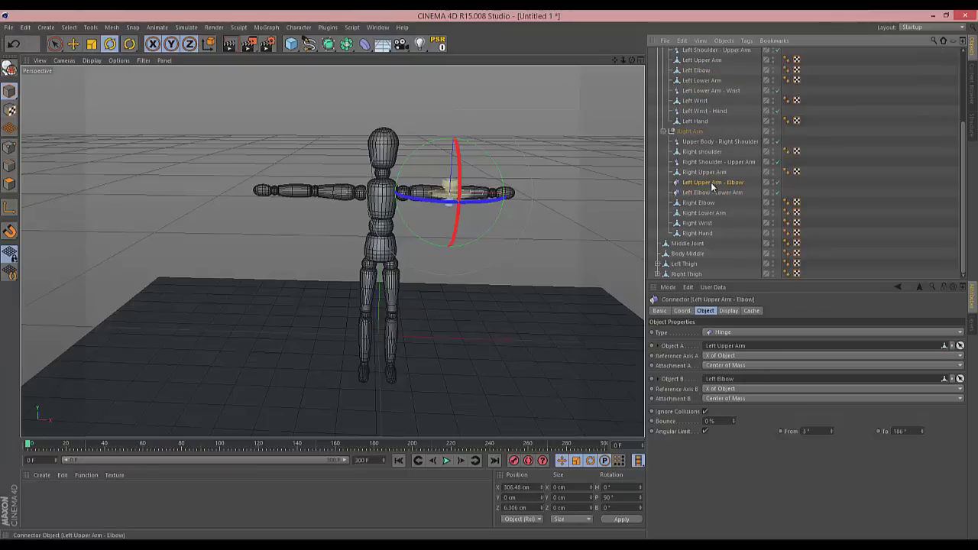
left_click_drag(701, 175, 702, 173)
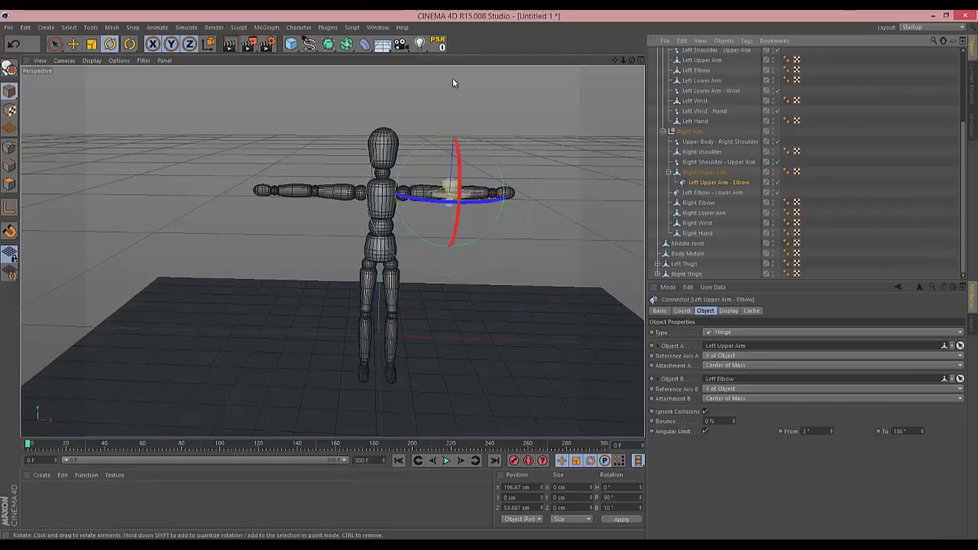
left_click(437, 44)
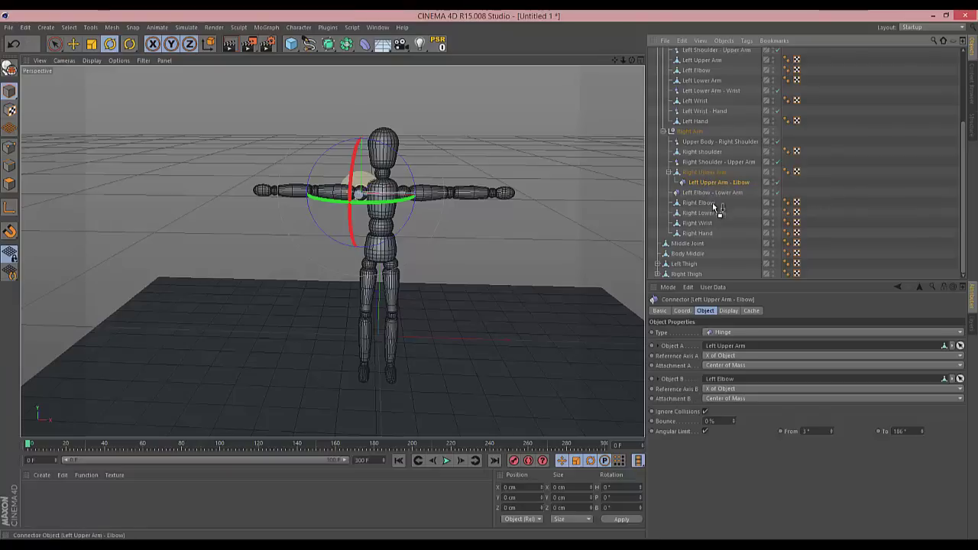
- Align the Left Upper Arm - Elbow connector to Right Elbow with a 90° pitch, and place it between Right Upper Arm and Right Elbow
left_click_drag(710, 207, 710, 203)
left_click(441, 48)
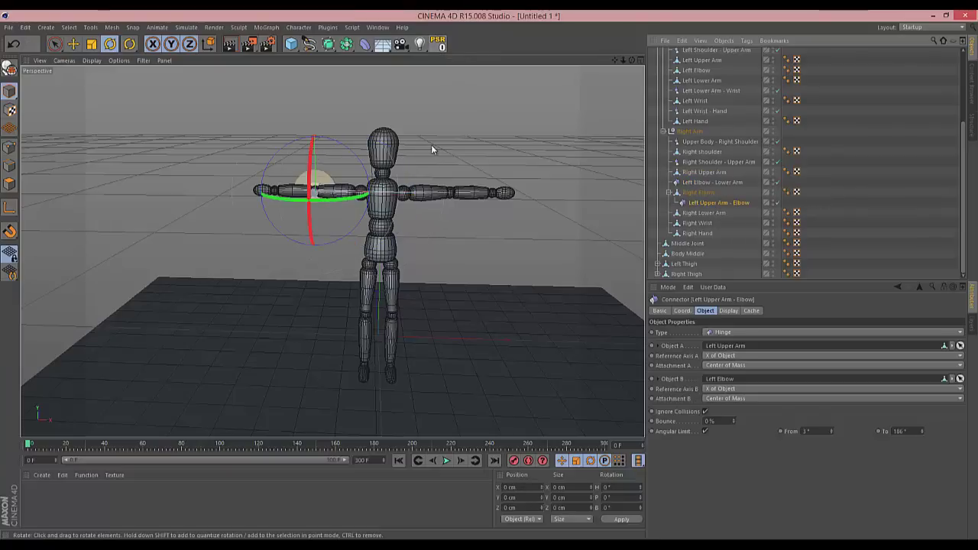
left_click_drag(630, 59, 489, 275)
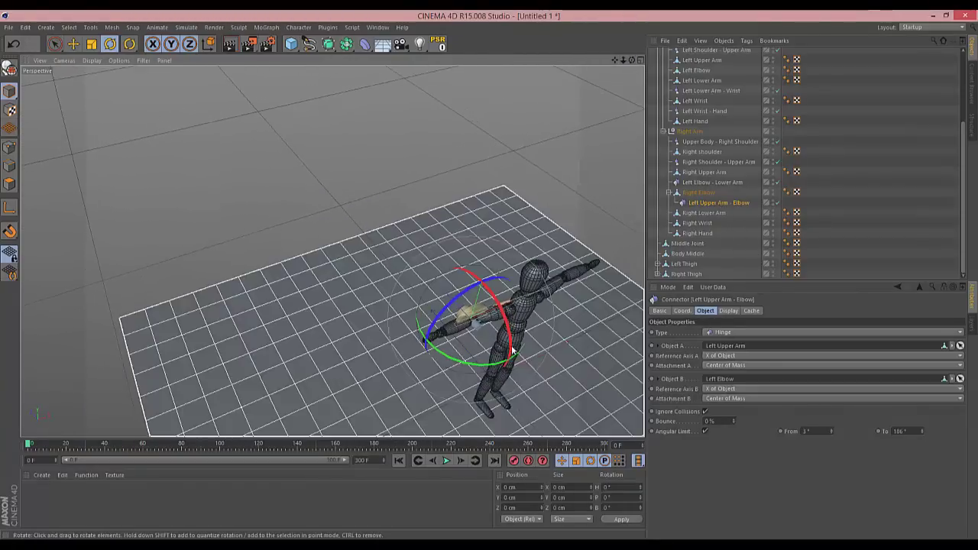
left_click_drag(507, 309, 488, 284)
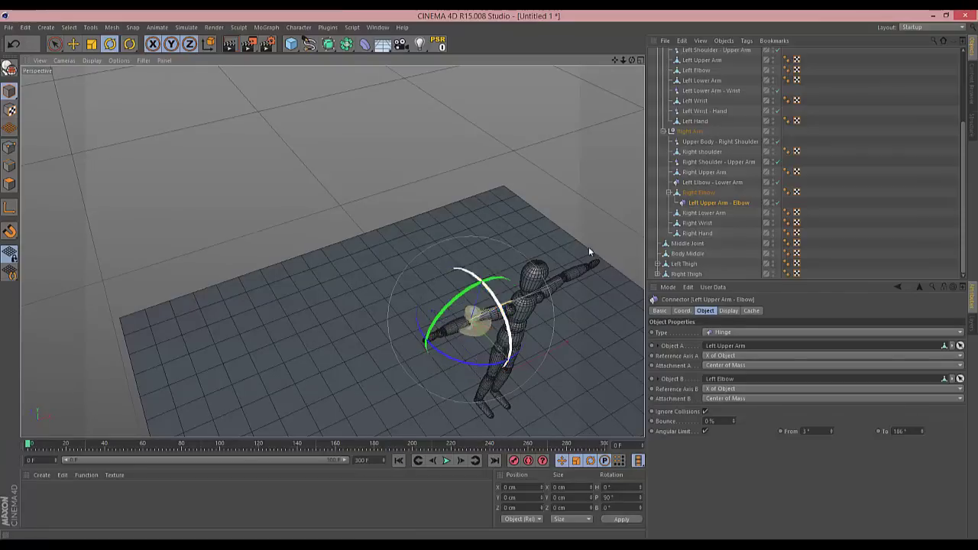
left_click_drag(631, 61, 489, 275)
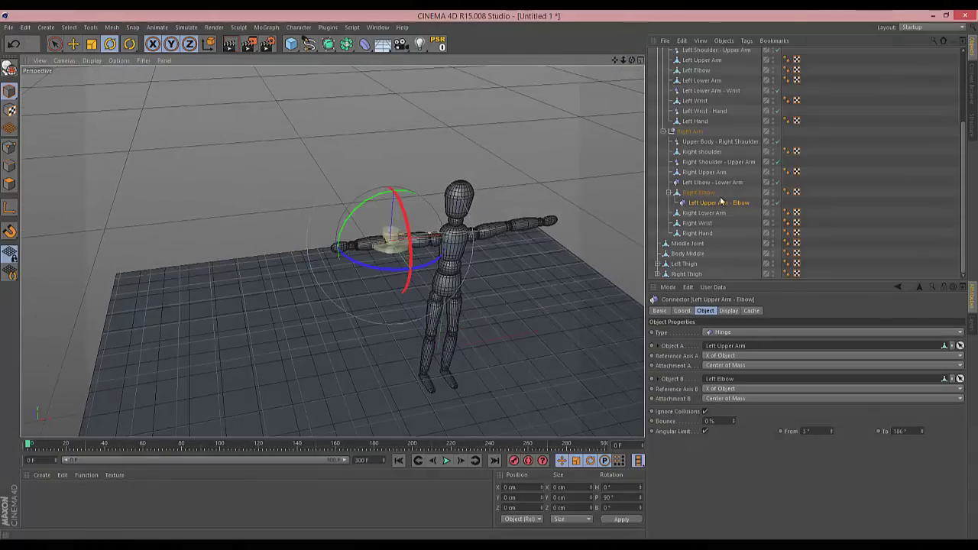
mouse_move(707, 204)
left_mouse_down()
mouse_move(695, 191)
mouse_move(702, 203)
left_mouse_up()
- Align the Left Elbow - Lower Arm connector to Right Elbow with a 90° pitch, and place it between Right Elbow and Right Lower Arm
left_click(707, 186)
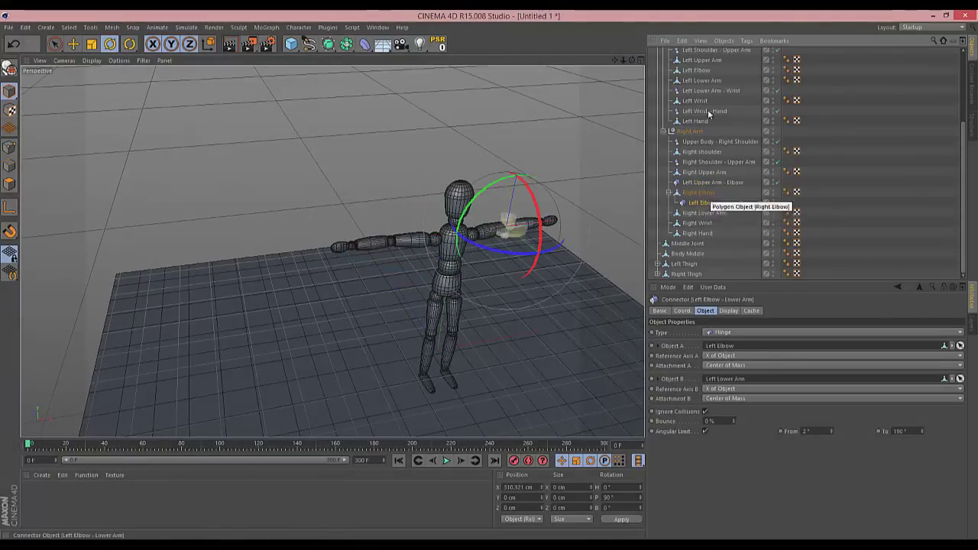
left_click(442, 48)
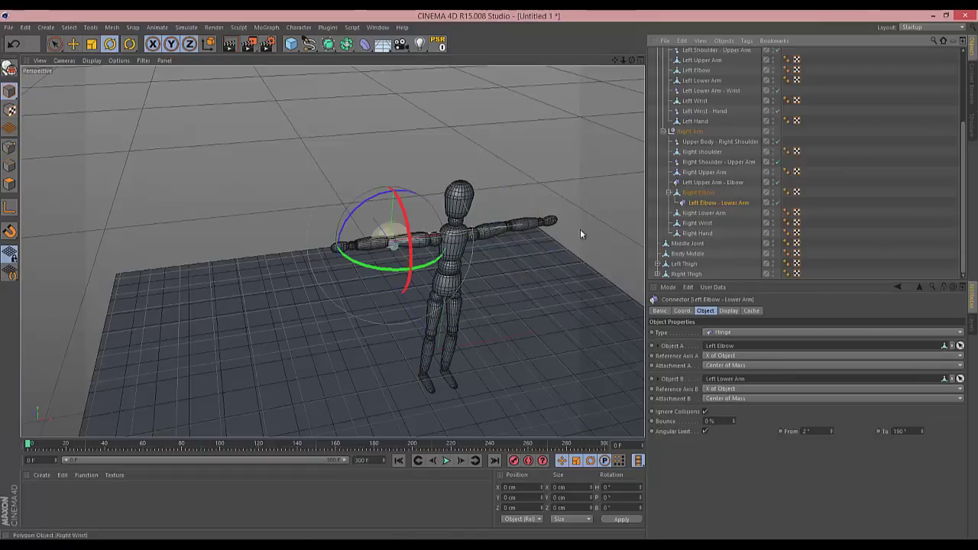
left_click_drag(406, 214, 412, 306, "shift")
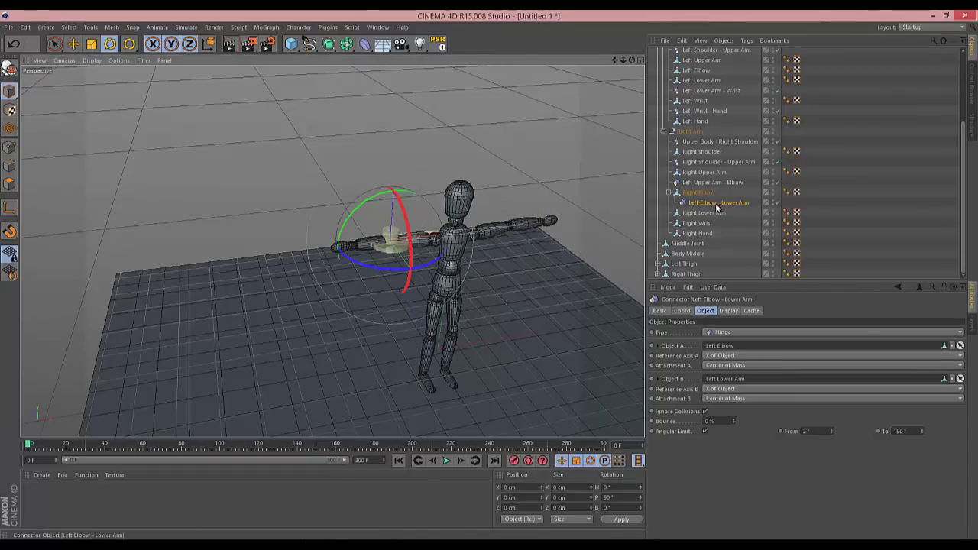
left_click_drag(710, 203, 704, 207)
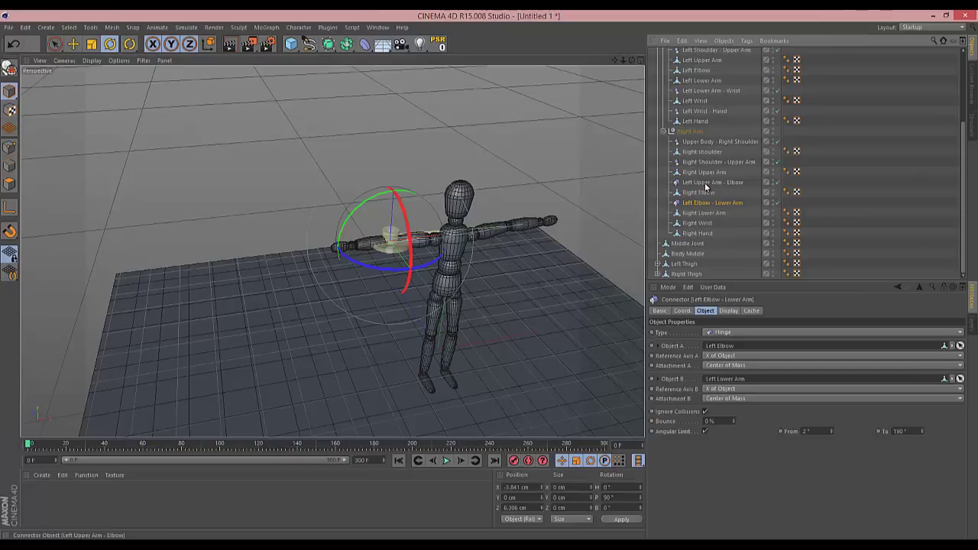
- Rename the two elbow connectors in the Right Arm group as Right Upper Arm - Elbow and Right Elbow - Lower Arm
left_click(698, 183)
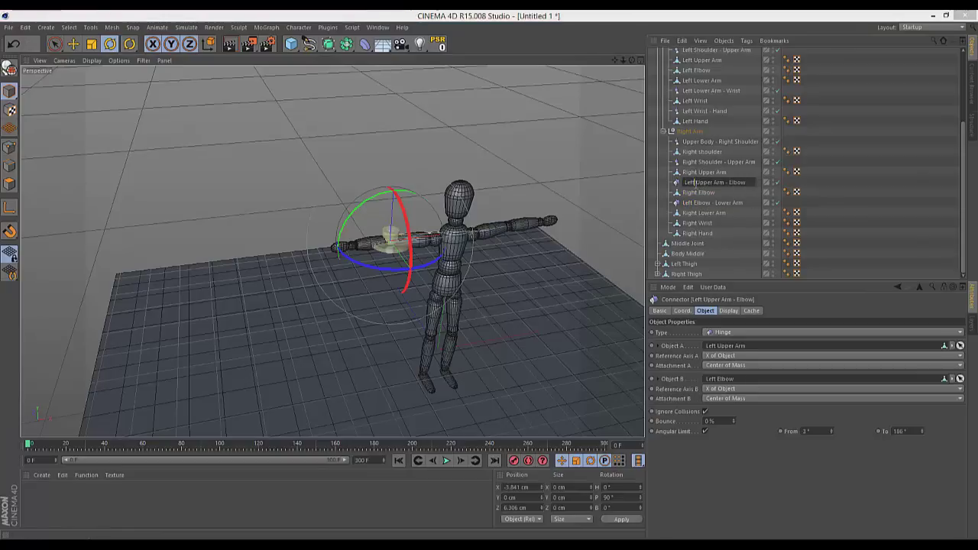
type("Right")
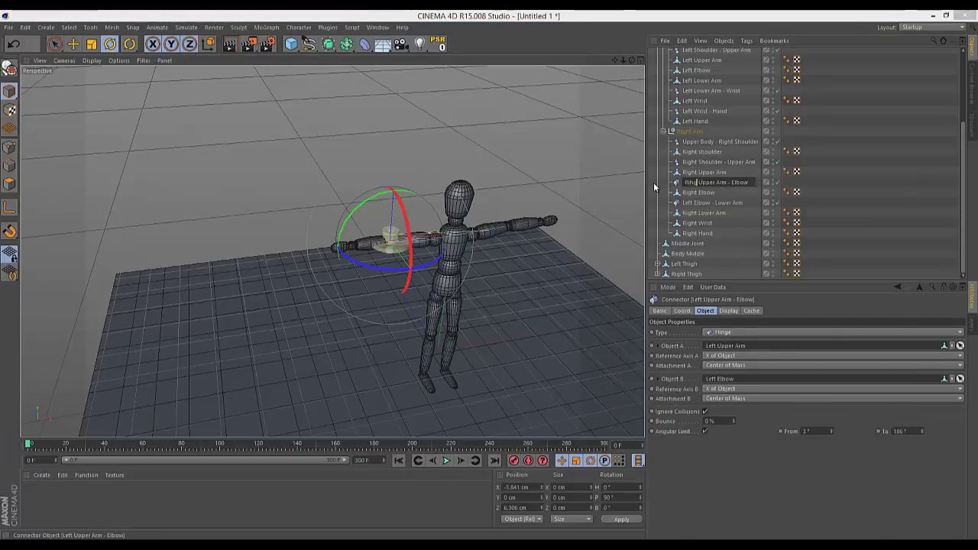
key("Return")
left_click(695, 203)
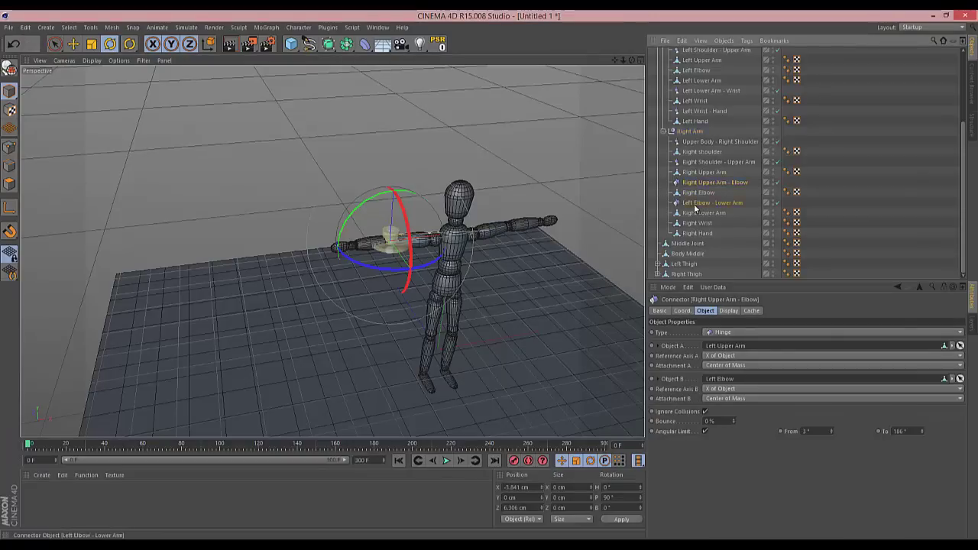
double_click(694, 203)
type("Right")
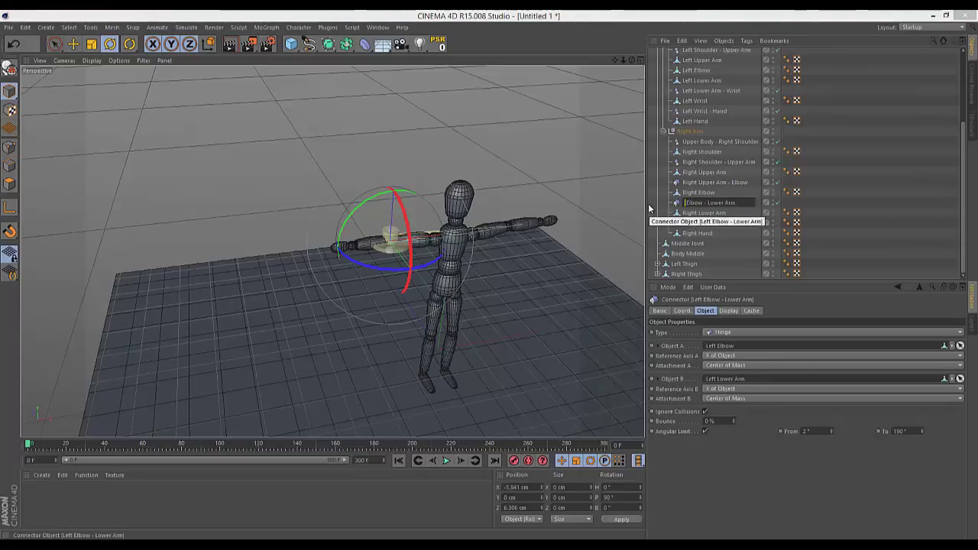
key("Return")
double_click(692, 203)
type("Right")
key("Return")
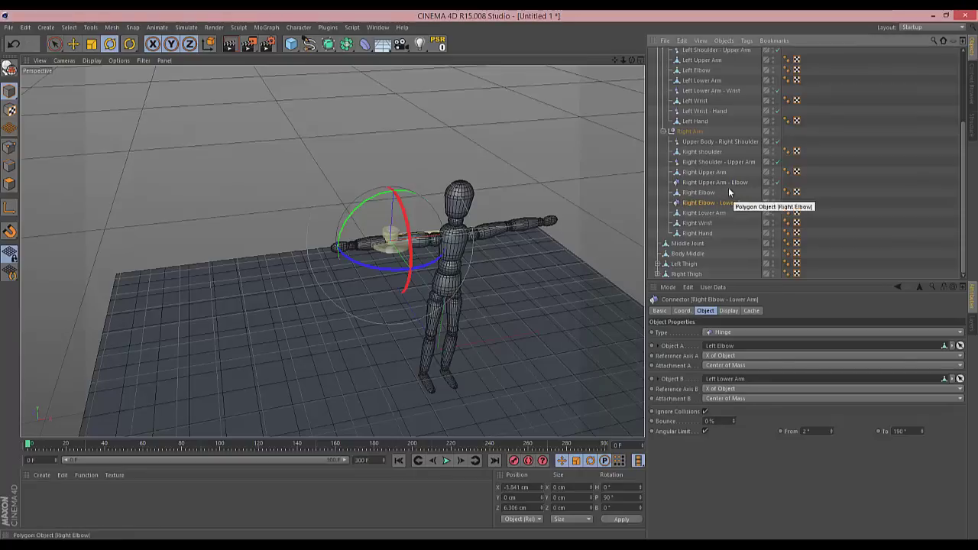
- Link Right Upper Arm and Right Elbow as Objects A and B of the first elbow connector, and Right Elbow and Right Lower Arm in the second
left_click(701, 182)
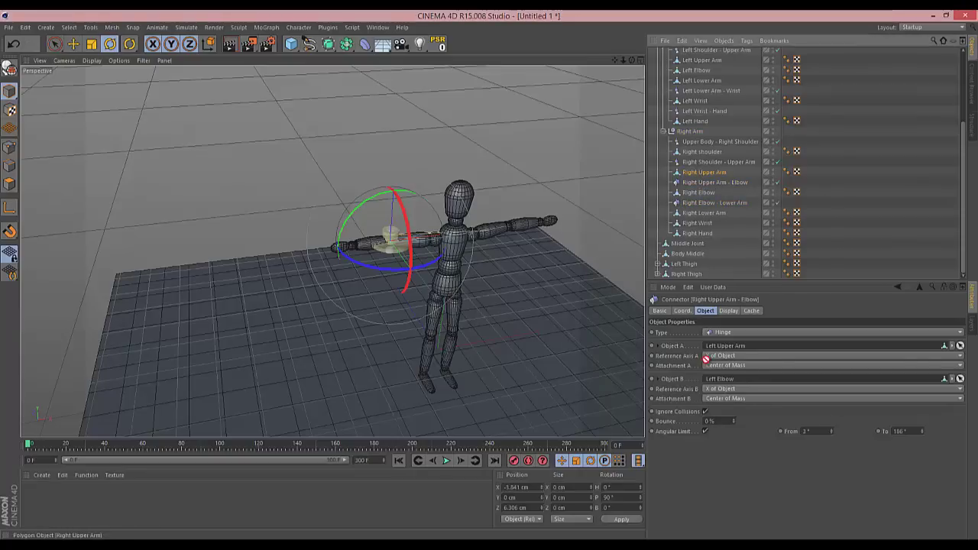
left_click_drag(706, 358, 719, 345)
left_click_drag(697, 192, 719, 380)
left_click(698, 202)
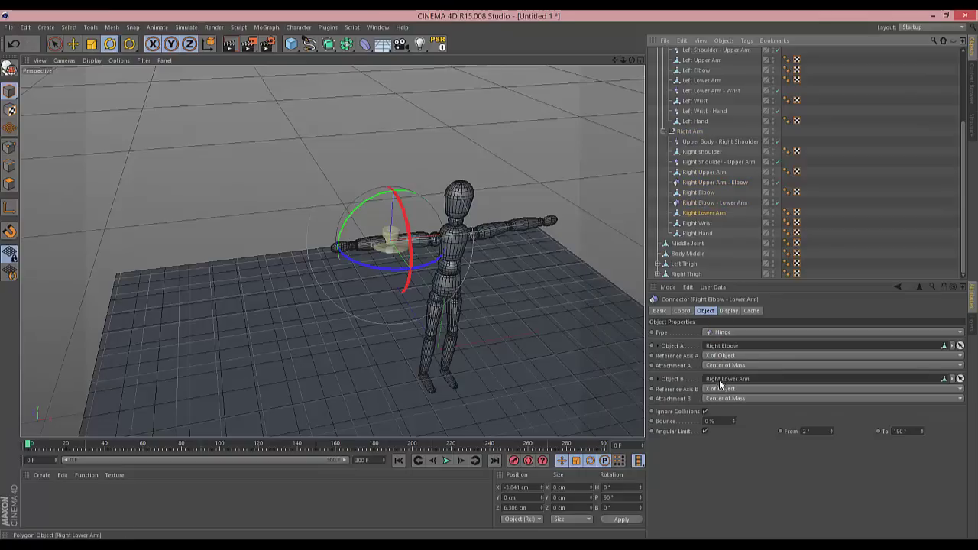
- Copy the Left Lower Arm - Wrist and Left Wrist - Hand connectors into the Right Arm group between Right Lower Arm and Right Wrist
left_click(701, 224)
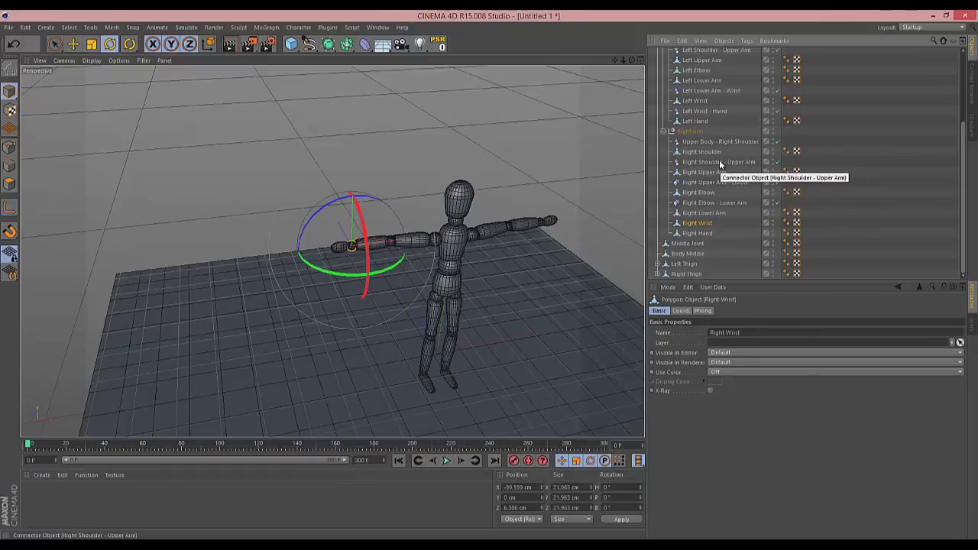
left_click(712, 111)
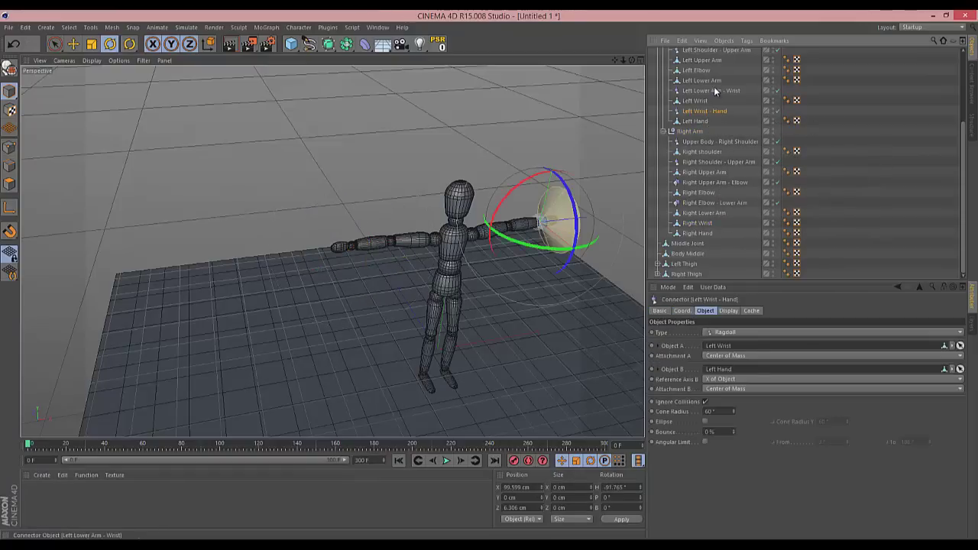
left_click(712, 90, "ctrl")
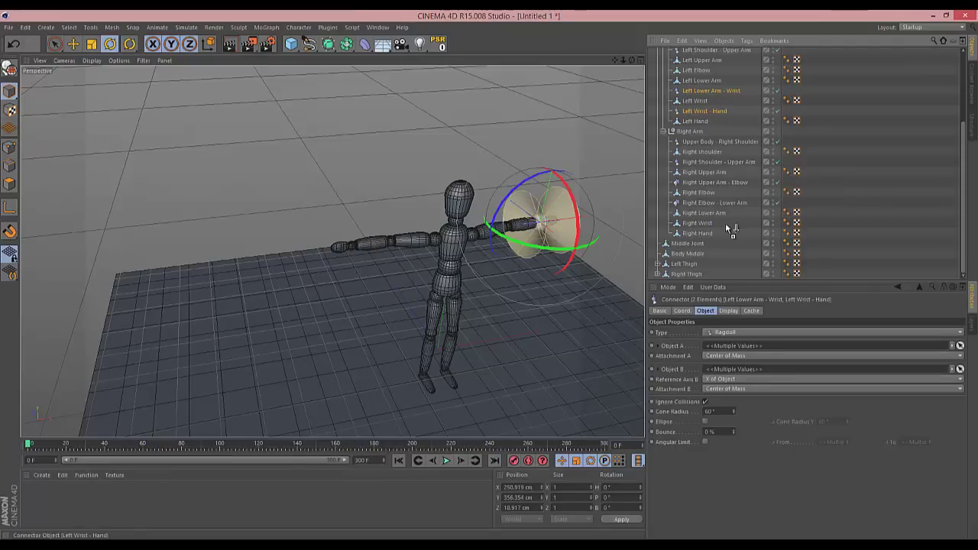
left_click_drag(707, 221, 712, 224)
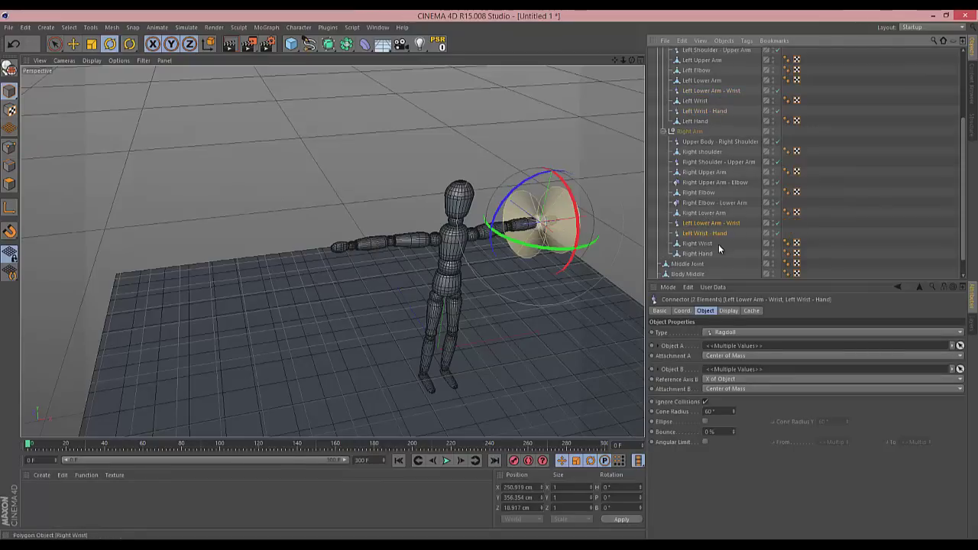
left_click(713, 234)
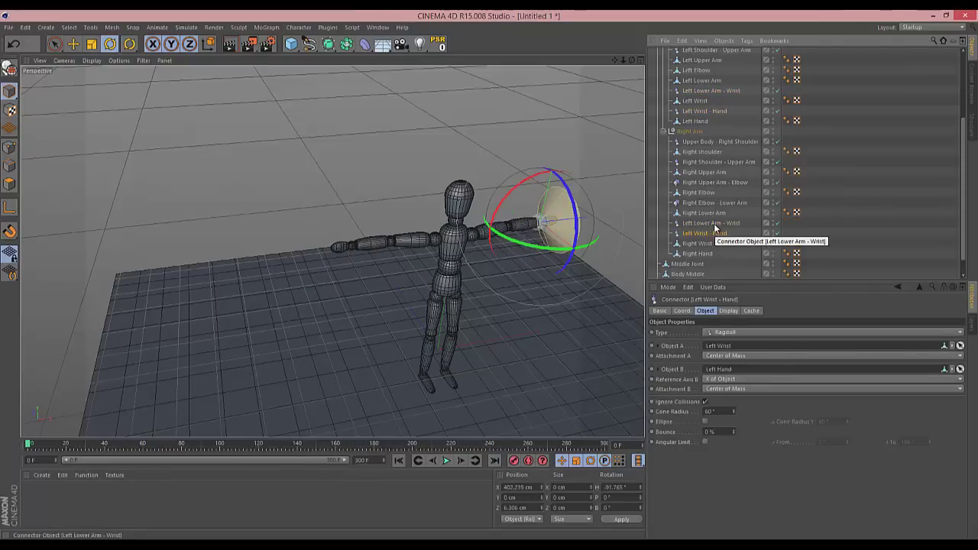
- Parent the copied Left Lower Arm - Wrist connector to Right Wrist
left_click(707, 213)
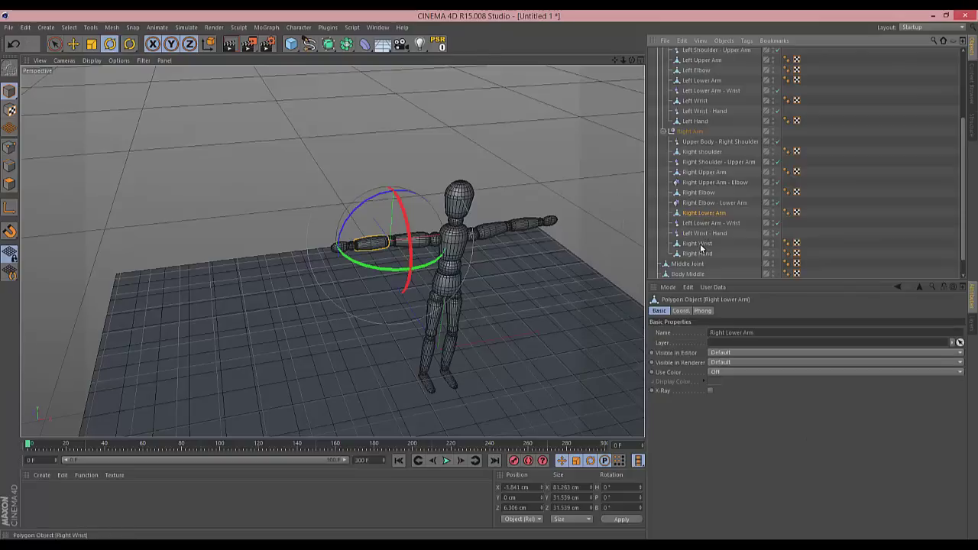
left_click(703, 243)
left_click_drag(709, 224, 705, 243)
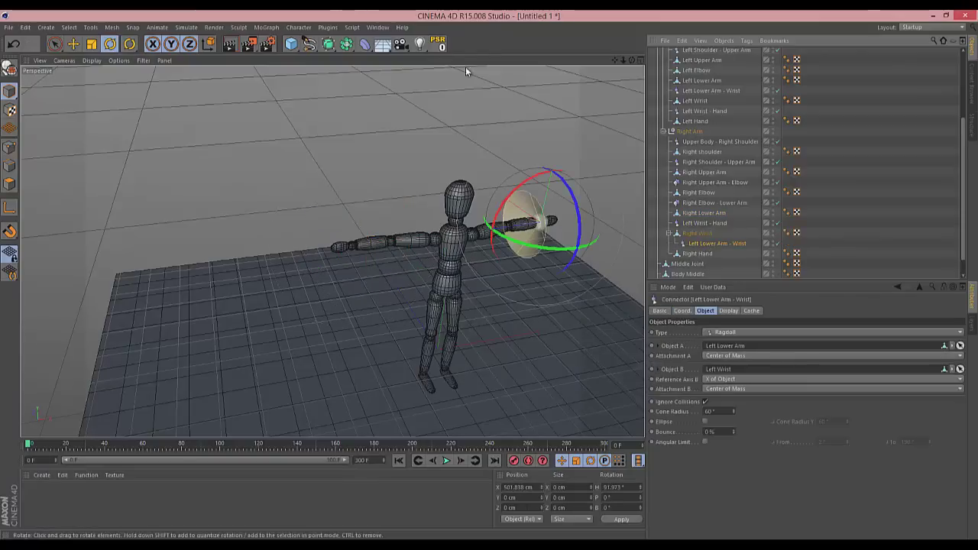
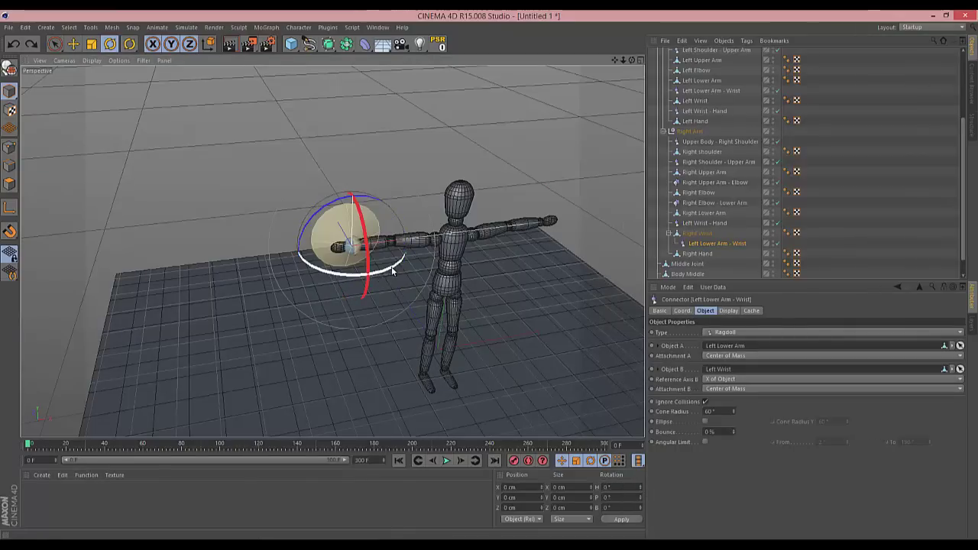
- Align both copied wrist connectors on Right Wrist, setting the heading of Left Lower Arm - Wrist to -90° and Left Wrist - Hand to 90°
left_click_drag(391, 271, 293, 277)
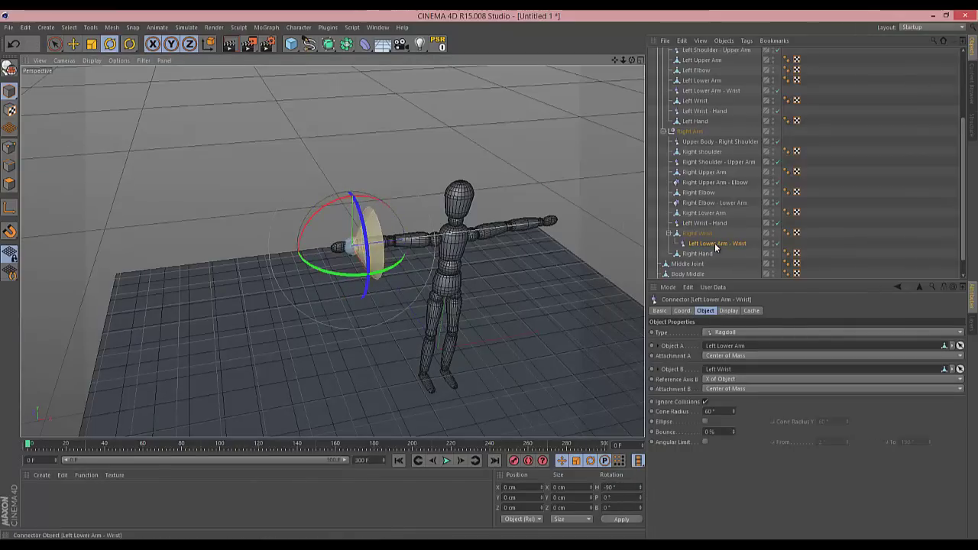
mouse_move(715, 244)
left_mouse_down()
mouse_move(700, 227)
mouse_move(707, 223)
mouse_move(701, 244)
left_mouse_up()
left_click(438, 43)
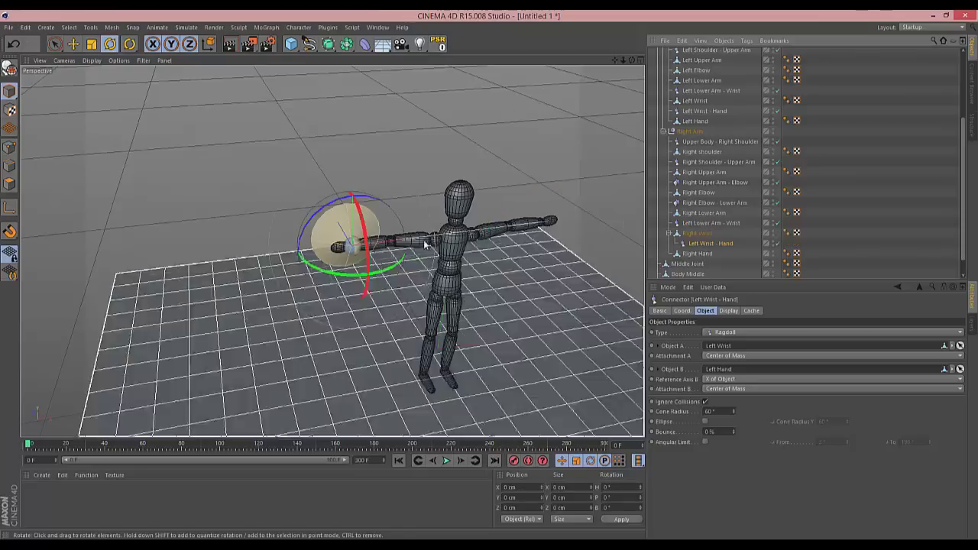
left_click_drag(377, 270, 467, 216, "shift")
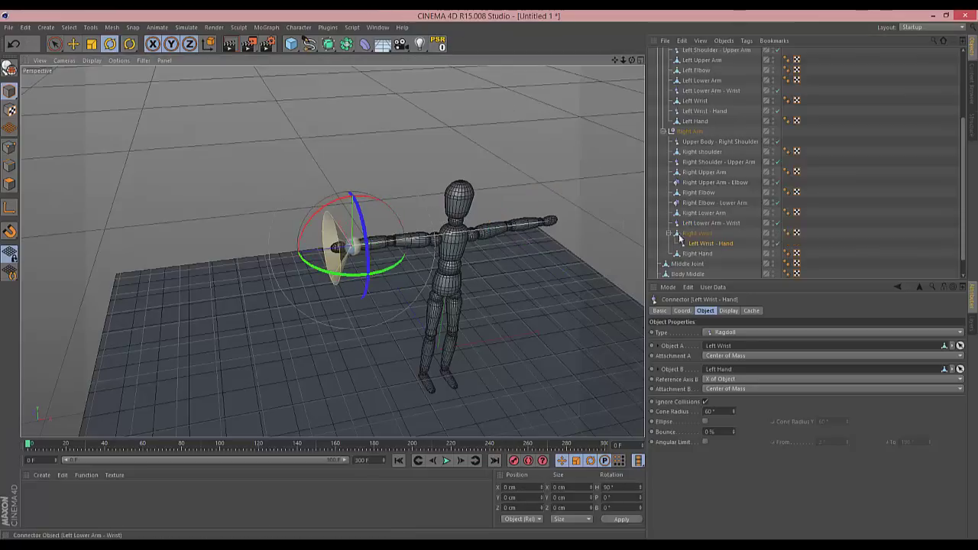
- Rename the two wrist connectors in the Right Arm group as Right Lower Arm - Wrist and Right Wrist - Hand
left_click(702, 223)
double_click(702, 223)
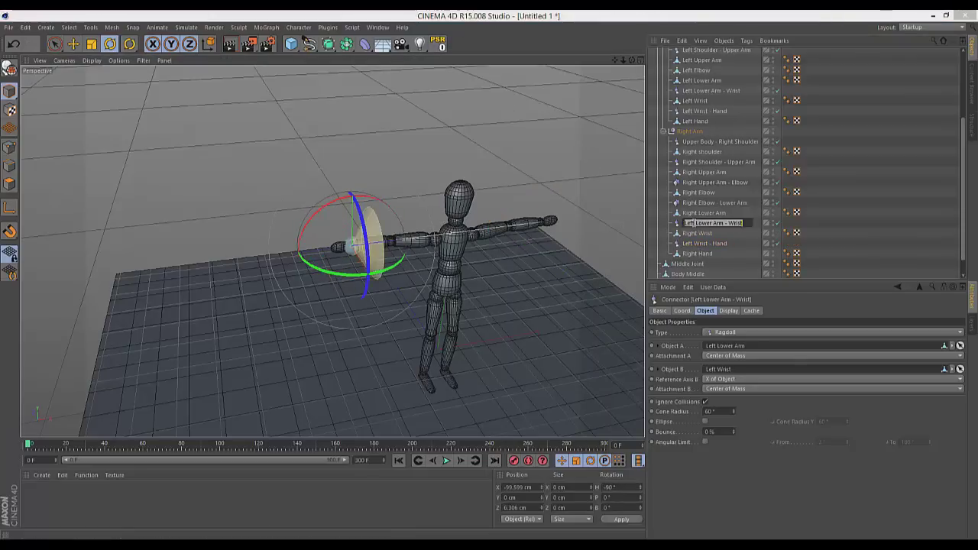
left_click_drag(693, 222, 630, 223)
type("Right")
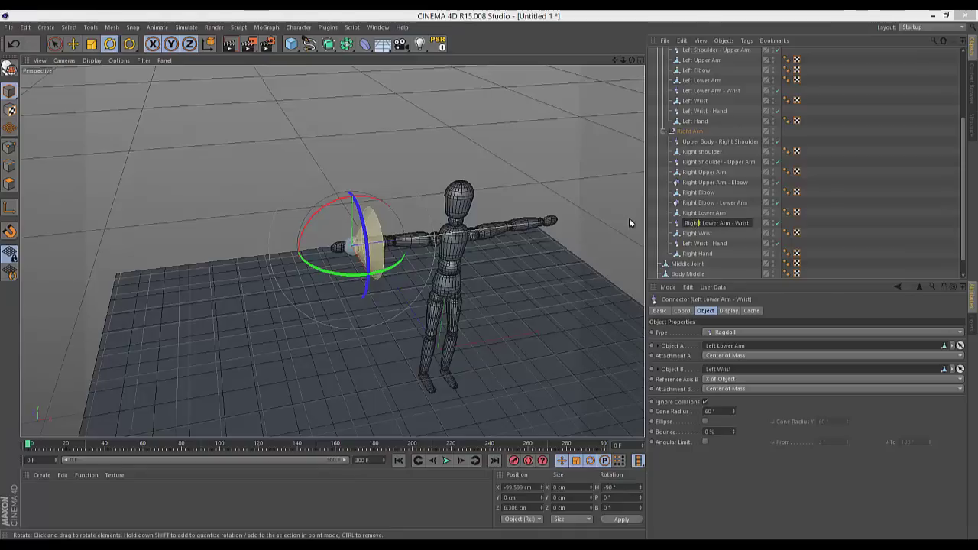
key("Return")
double_click(692, 243)
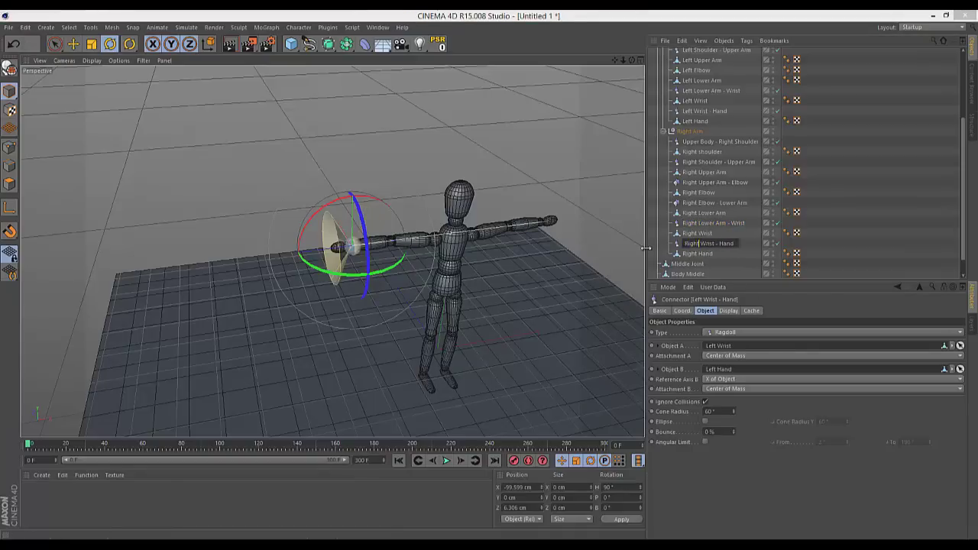
type("Right")
key("Return")
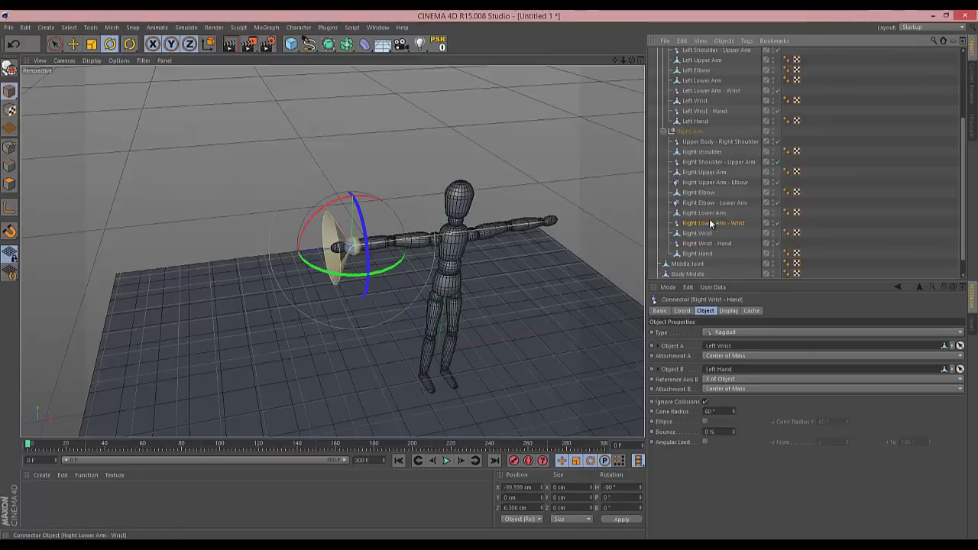
- Link Right Lower Arm and Right Wrist as Objects A and B of the first wrist connector, and Right Wrist and Right Hand in the second
left_click(710, 222)
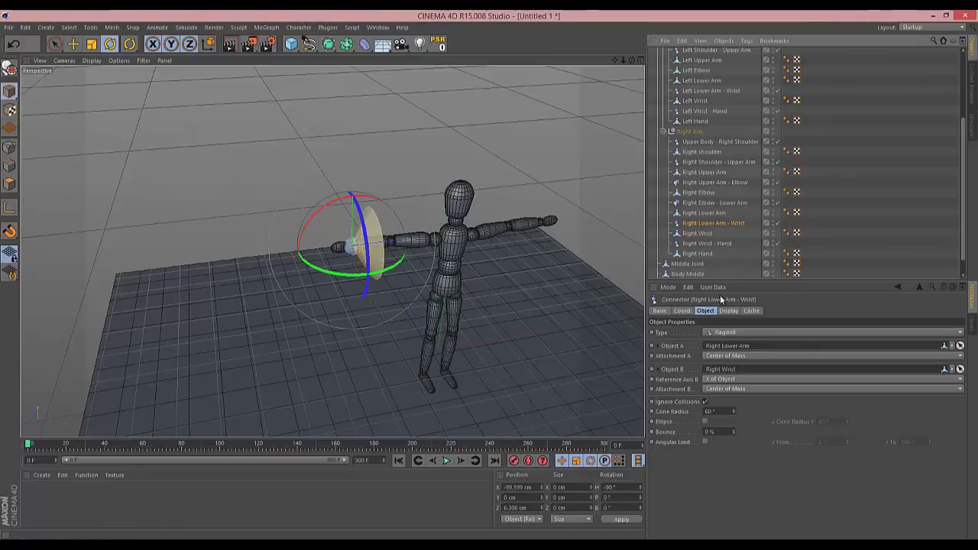
left_click(704, 243)
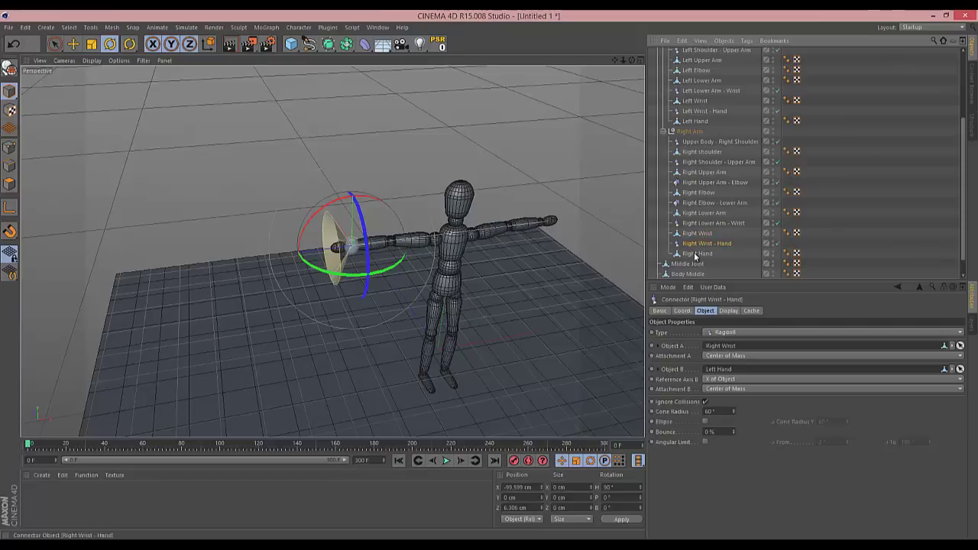
left_click_drag(688, 254, 717, 370)
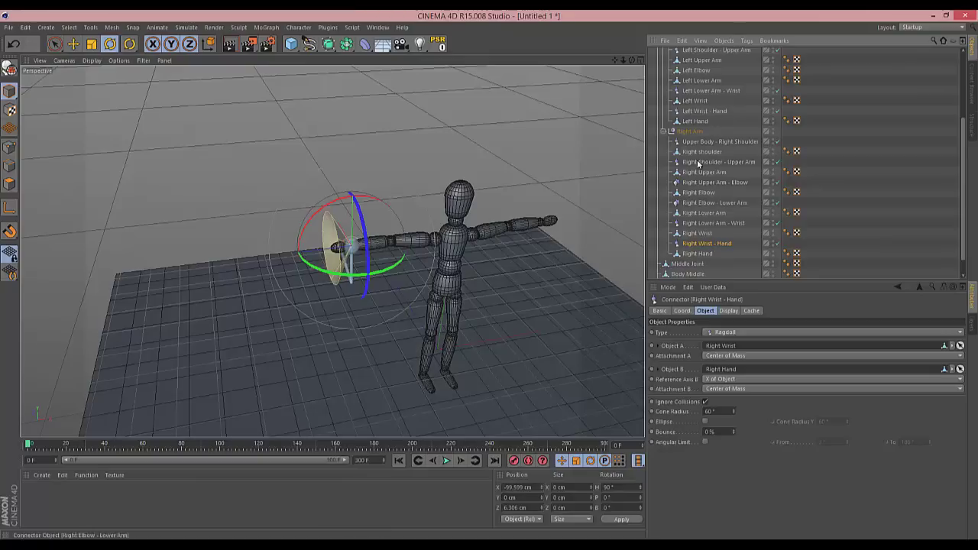
left_click(704, 114)
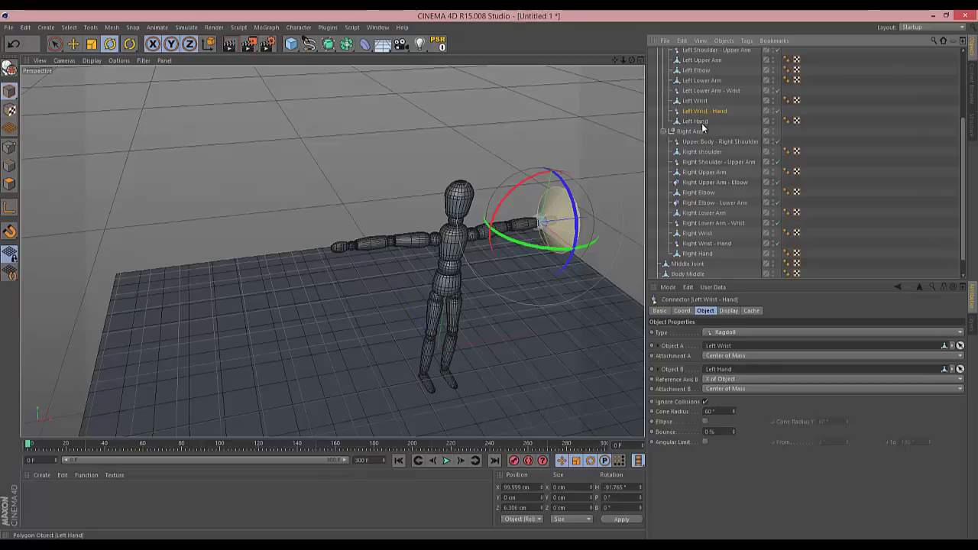
left_click(701, 243)
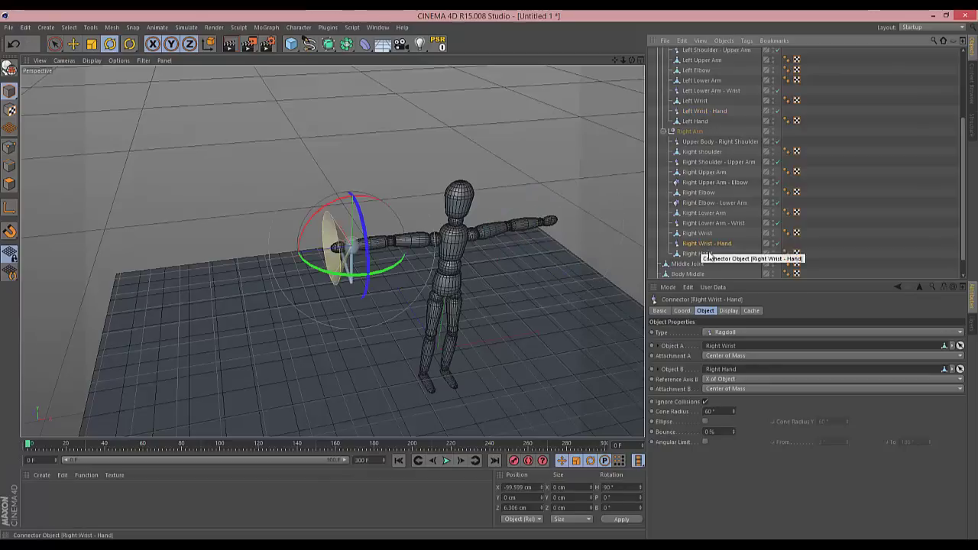
- Play the ragdoll simulation from the start, pause it early in the fall, and inspect the left elbow and its connectors in the hierarchy
left_click(446, 461)
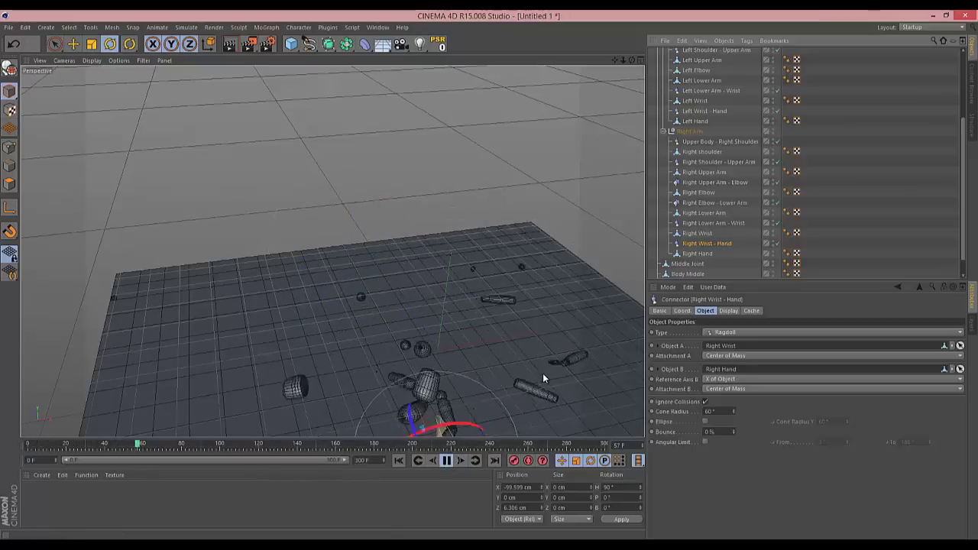
left_click(448, 463)
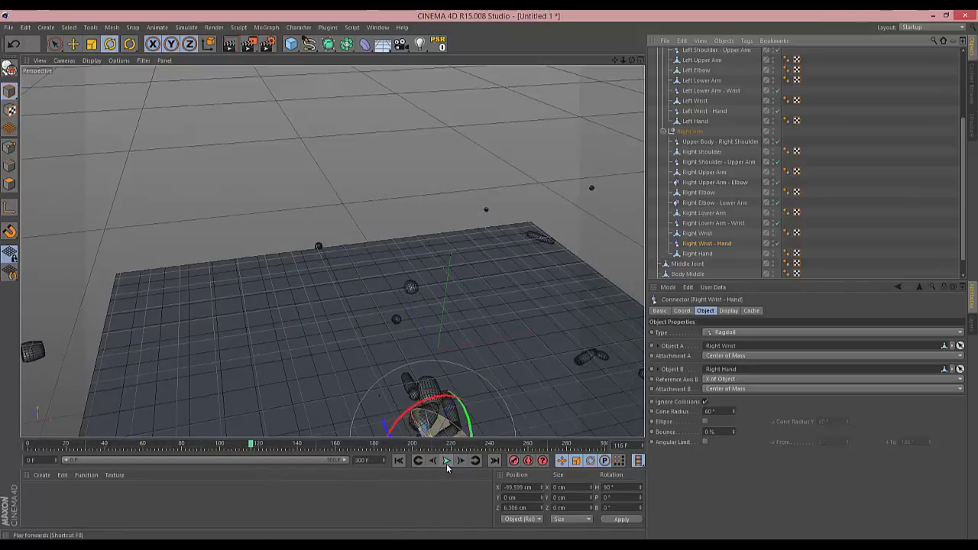
left_click(399, 461)
left_click(448, 461)
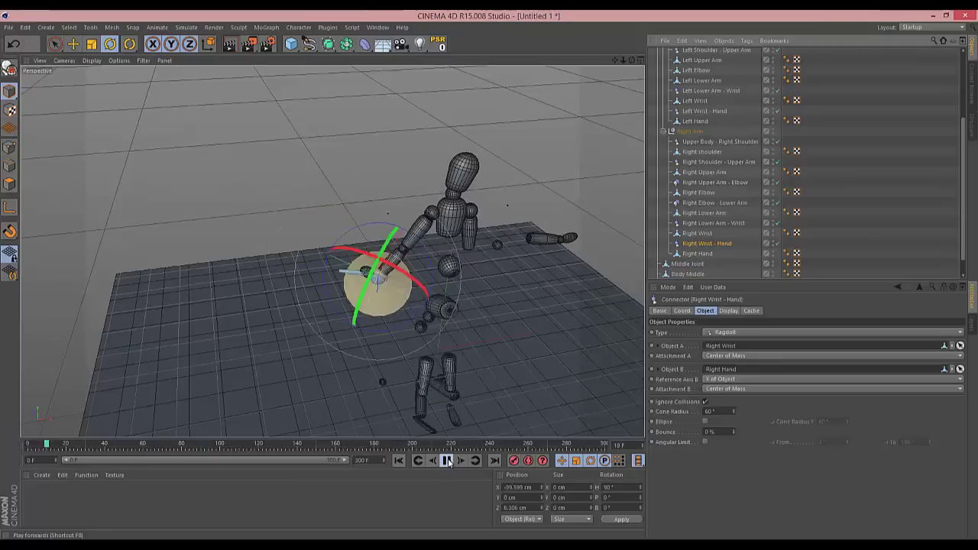
left_click(497, 249)
scroll(711, 143, "up", 3)
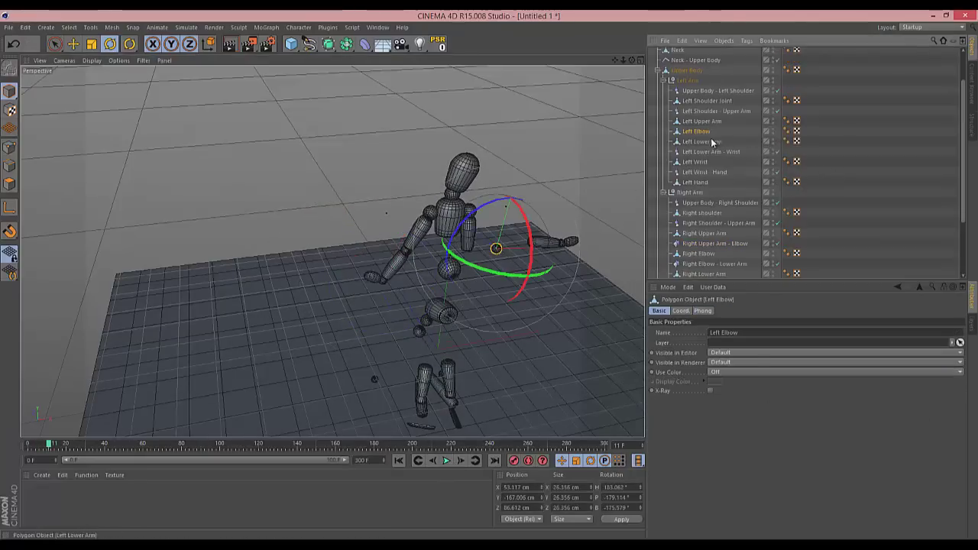
scroll(702, 142, "down", 3)
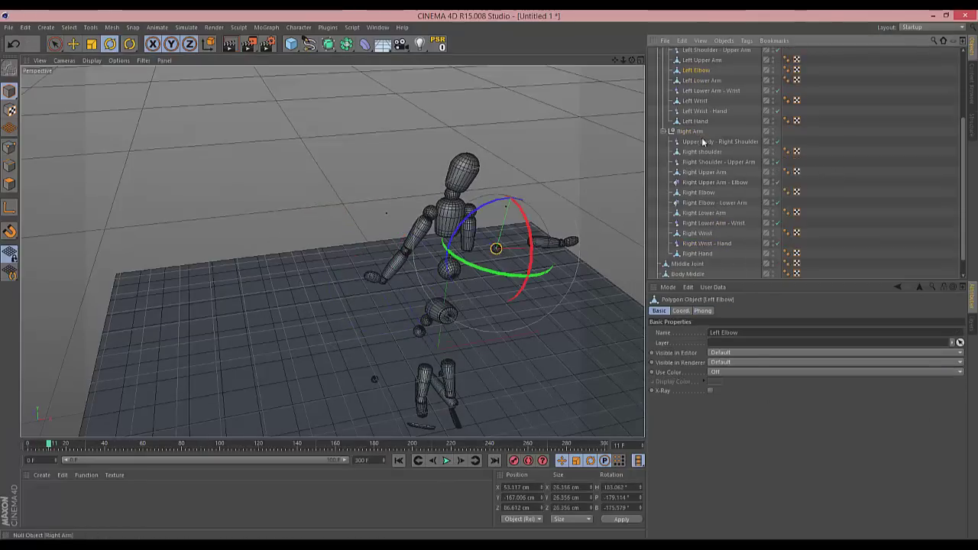
scroll(712, 123, "up", 3)
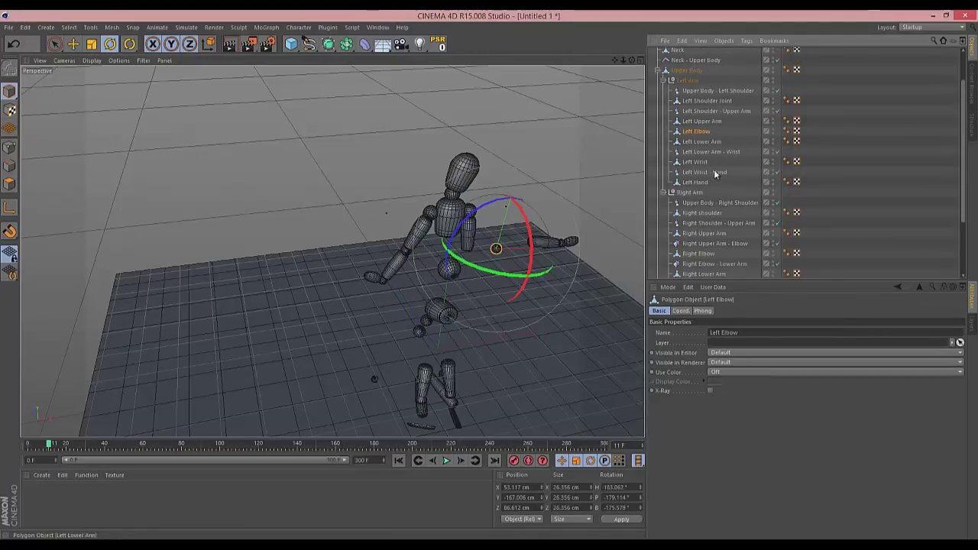
scroll(713, 183, "down", 3)
- Copy the Right Upper Arm - Elbow and Right Elbow - Lower Arm connectors into the Left Arm group and parent the first copy to Left Elbow
left_click(711, 221)
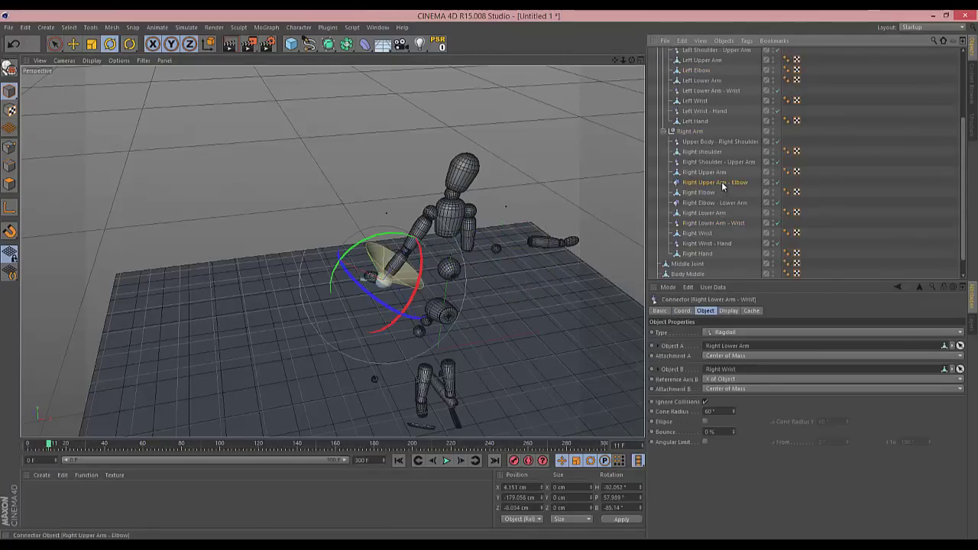
left_click(722, 182)
left_click(726, 203, "ctrl")
scroll(782, 212, "up", 3)
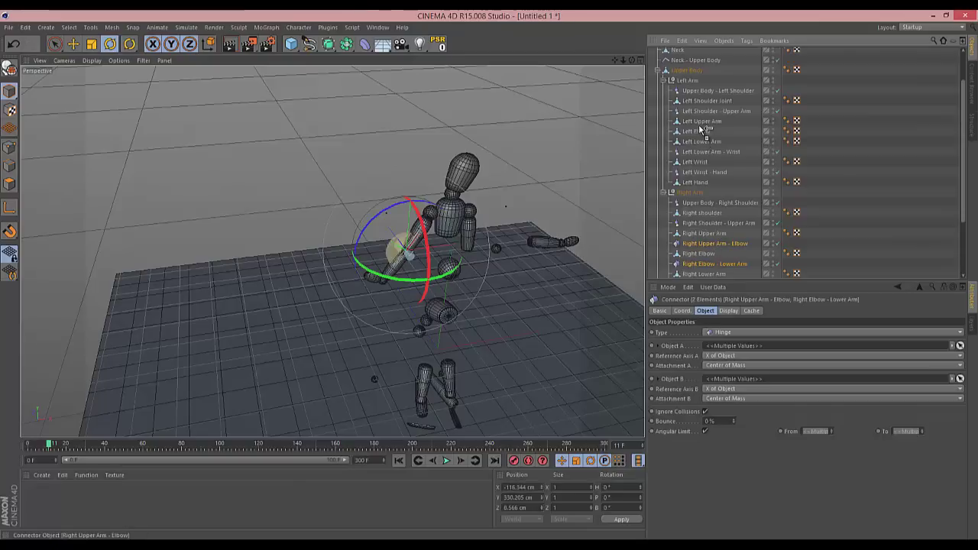
left_click_drag(704, 141, 697, 131, "ctrl")
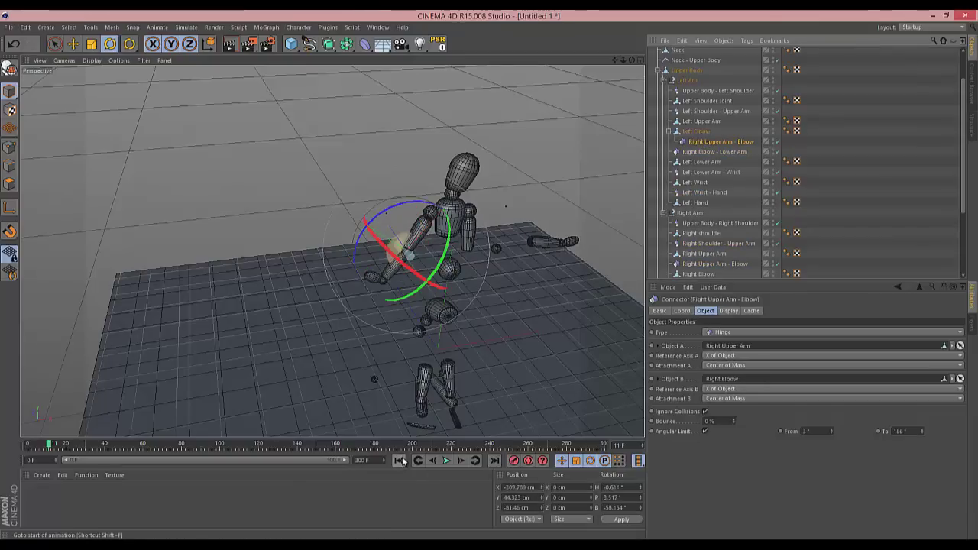
- At frame 0, reset the copied Upper Arm - Elbow connector onto Left Elbow, set its pitch to 90°, and place it between Left Upper Arm and Left Elbow
left_click(398, 460)
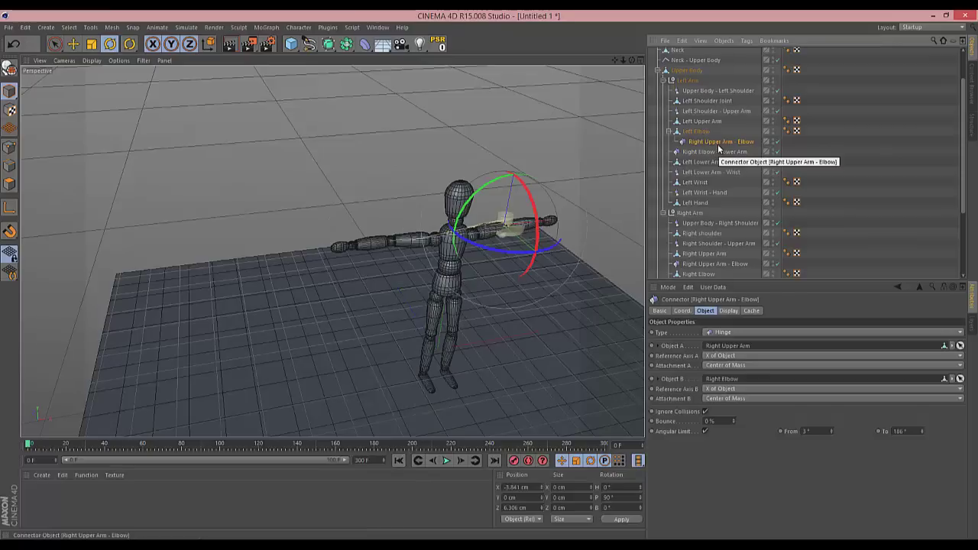
left_click(437, 47)
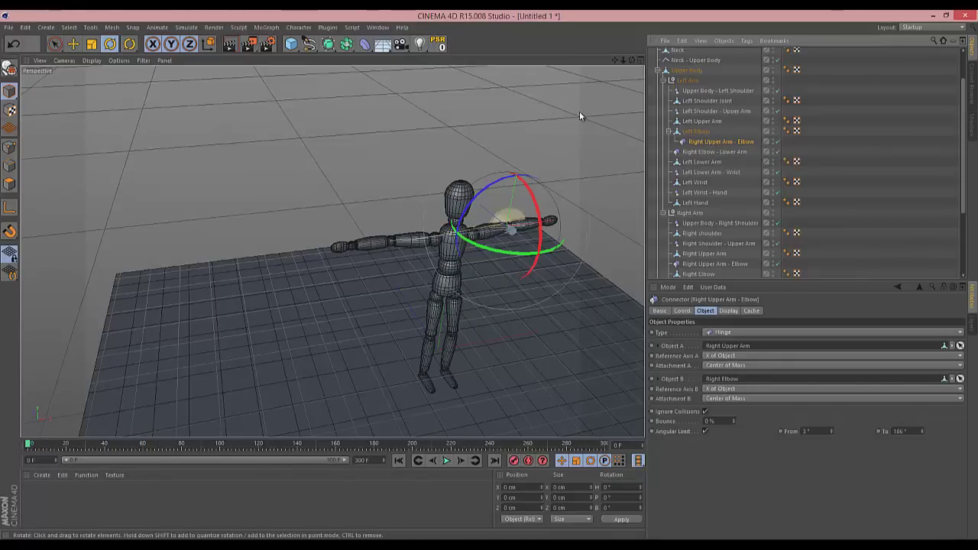
left_click(710, 153)
scroll(725, 200, "down", 5)
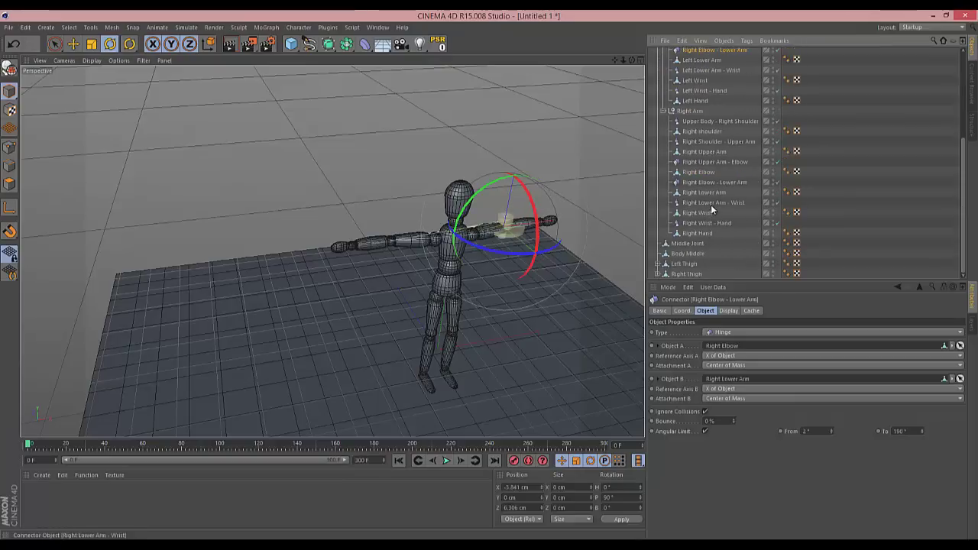
left_click(711, 204)
left_click(715, 163)
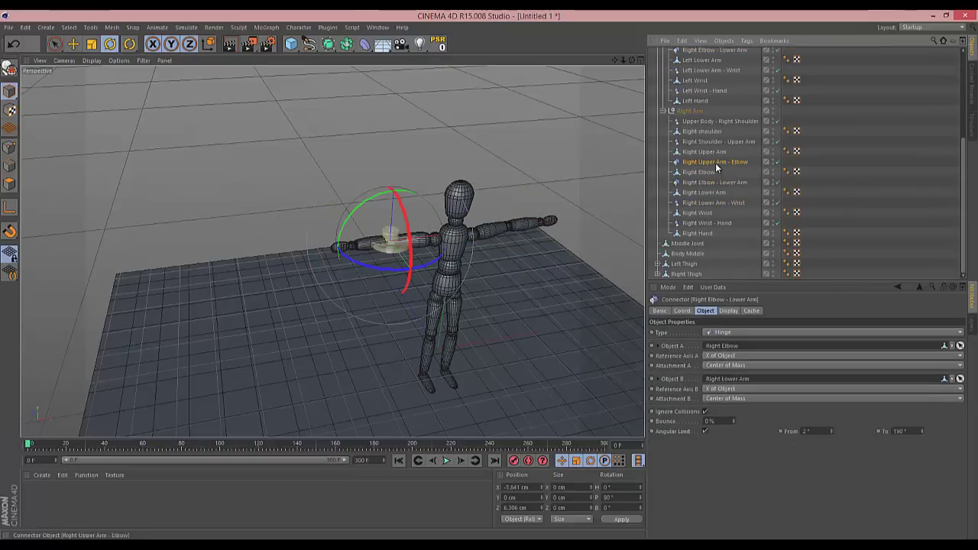
left_click_drag(715, 163, 714, 149)
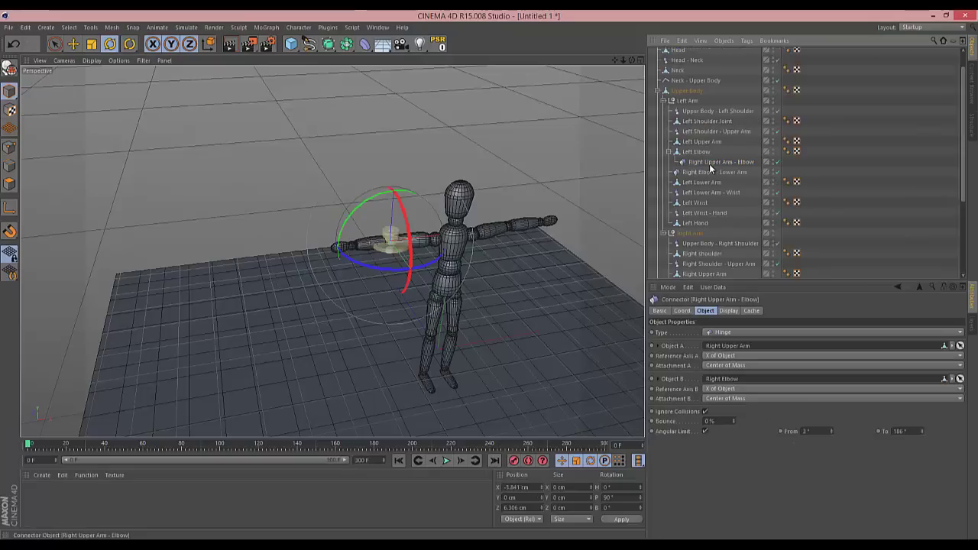
left_click(710, 164)
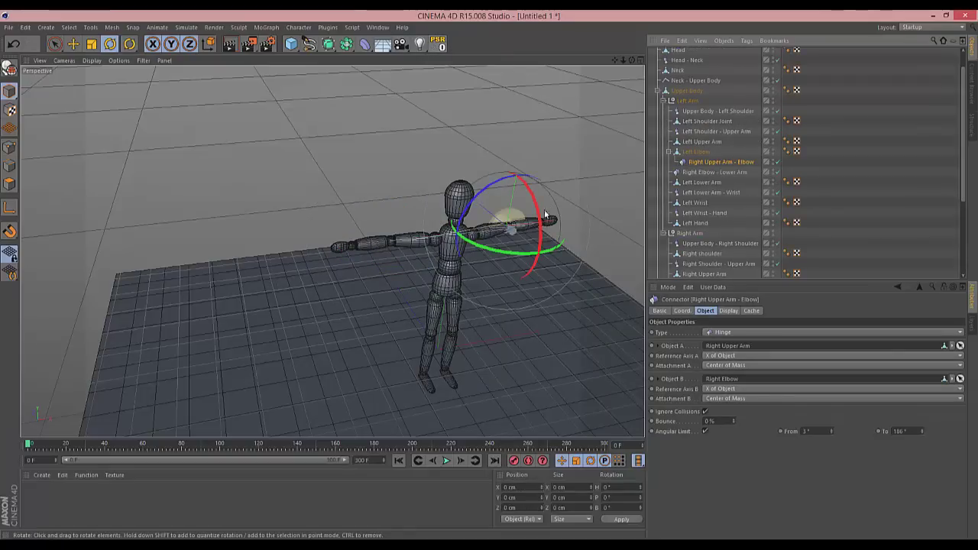
left_click_drag(545, 216, 536, 375)
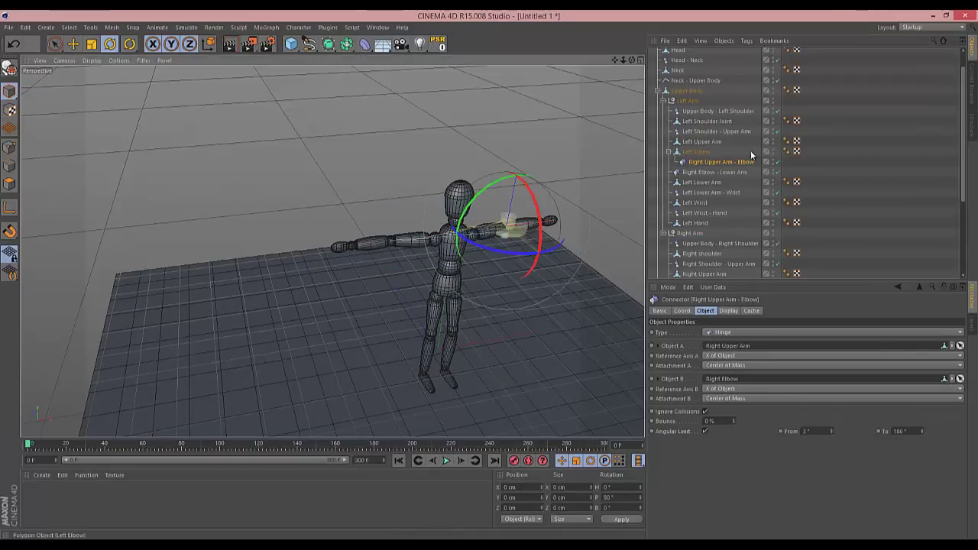
mouse_move(703, 165)
left_mouse_down()
mouse_move(703, 145)
mouse_move(697, 163)
left_mouse_up()
- Center the copied Elbow - Lower Arm connector on Left Elbow with a 90° pitch and place it between Left Elbow and Left Lower Arm
left_click(700, 173)
left_click(438, 45)
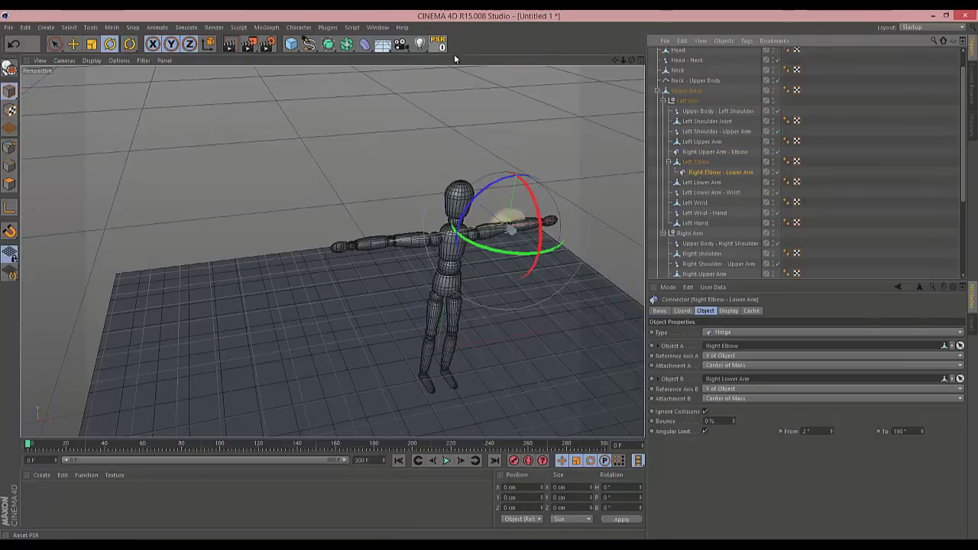
left_click_drag(535, 203, 537, 295)
left_click(715, 172)
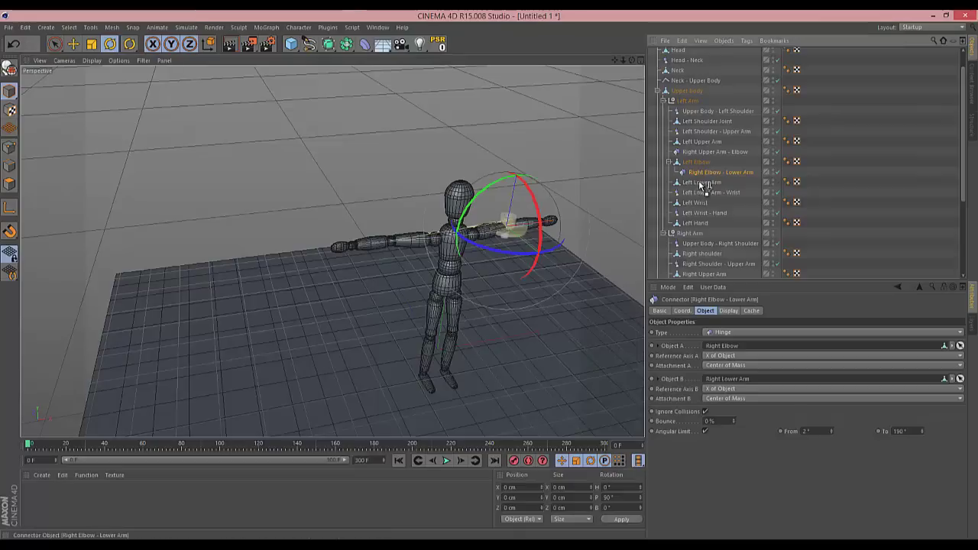
left_click_drag(701, 182, 630, 157)
- Rename the two copied elbow connectors in the Left Arm group as Left Upper Arm - Elbow and Left Elbow - Lower Arm
left_click(697, 151)
type("Left")
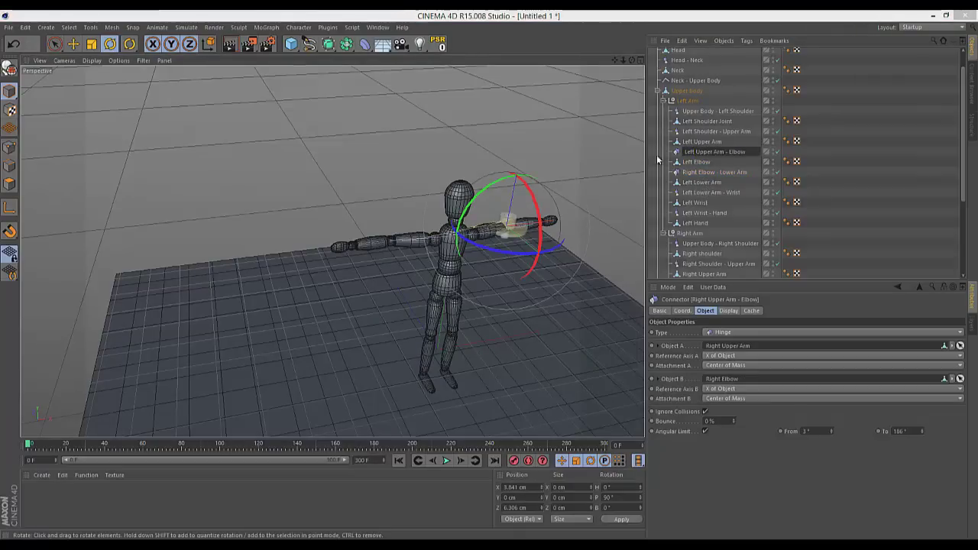
key("Return")
left_click(697, 172)
double_click(691, 172)
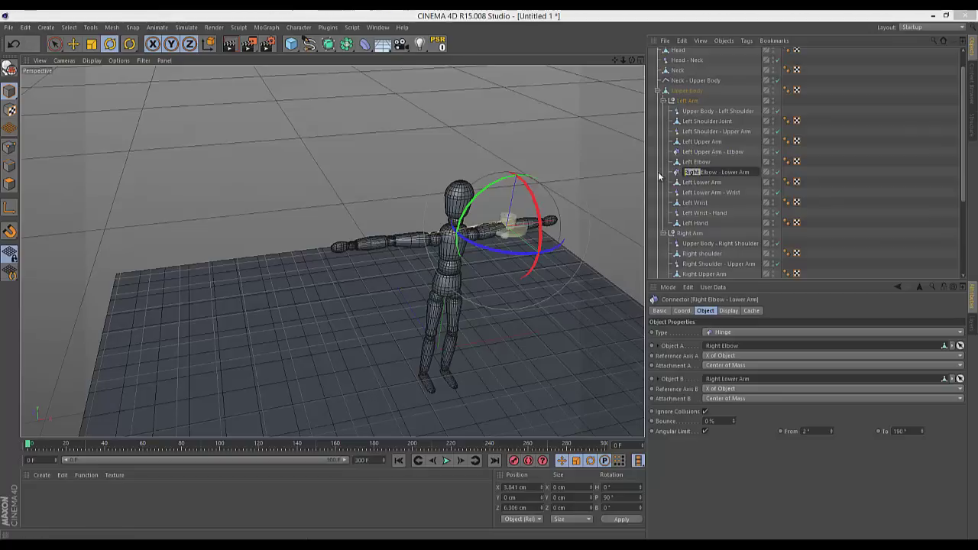
type("Left")
key("Return")
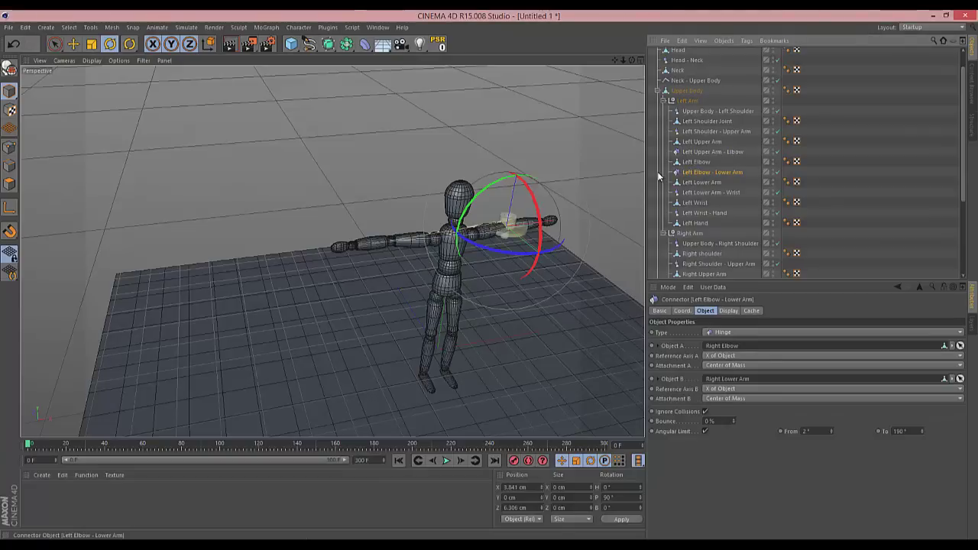
- Link Left Upper Arm and Left Elbow as Objects A and B of the first elbow connector, and Left Elbow and Left Lower Arm in the second
left_click(707, 151)
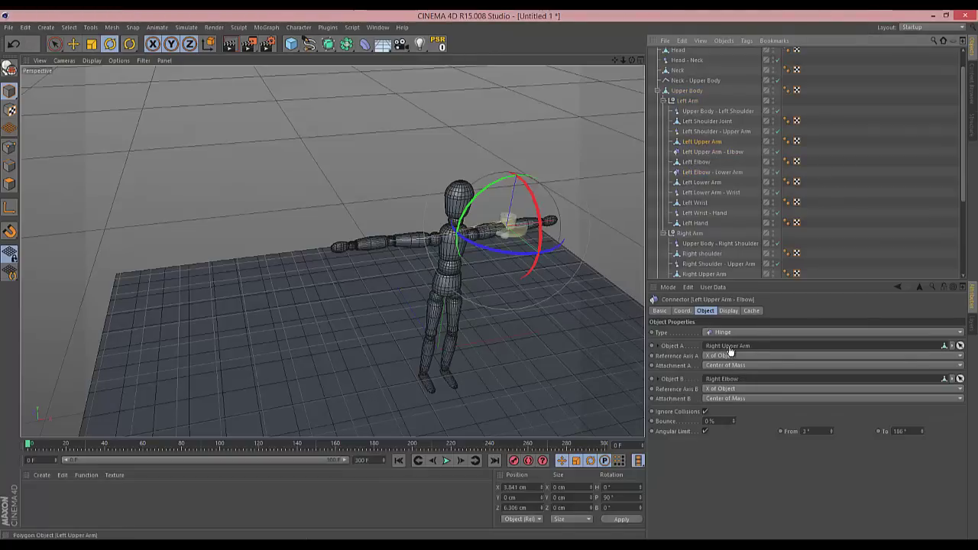
left_click_drag(729, 351, 729, 348)
left_click(710, 172)
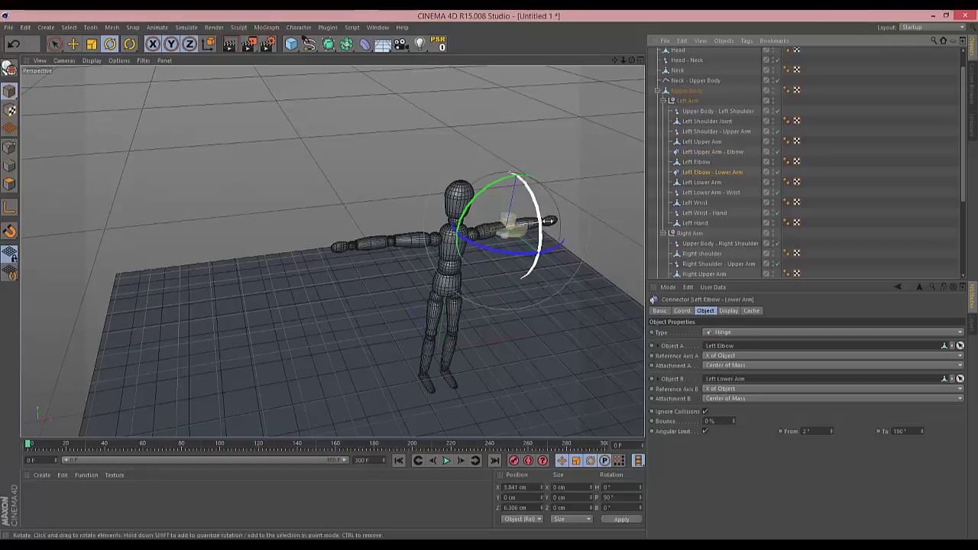
- Play the simulation to test the left arm's new elbow connectors, and return to frame 0
left_click(448, 460)
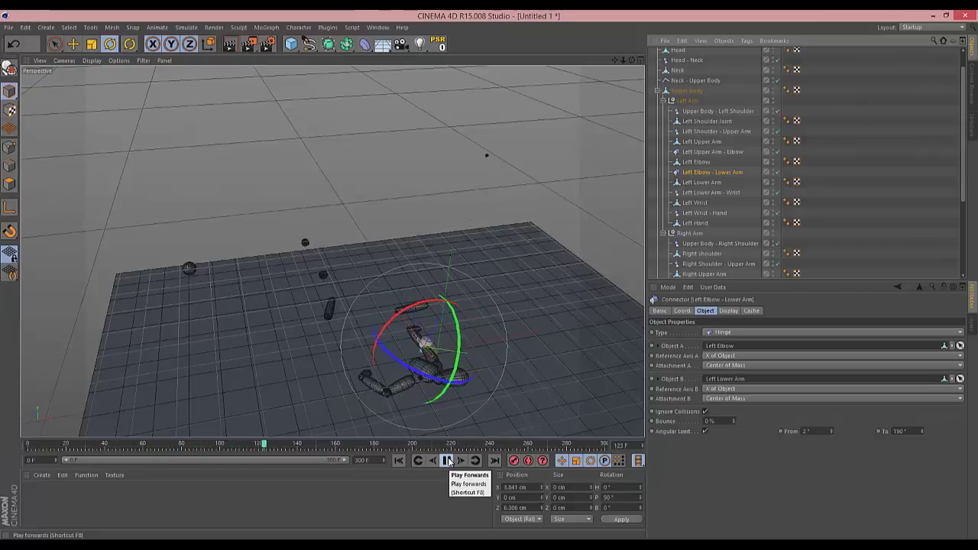
left_click(399, 460)
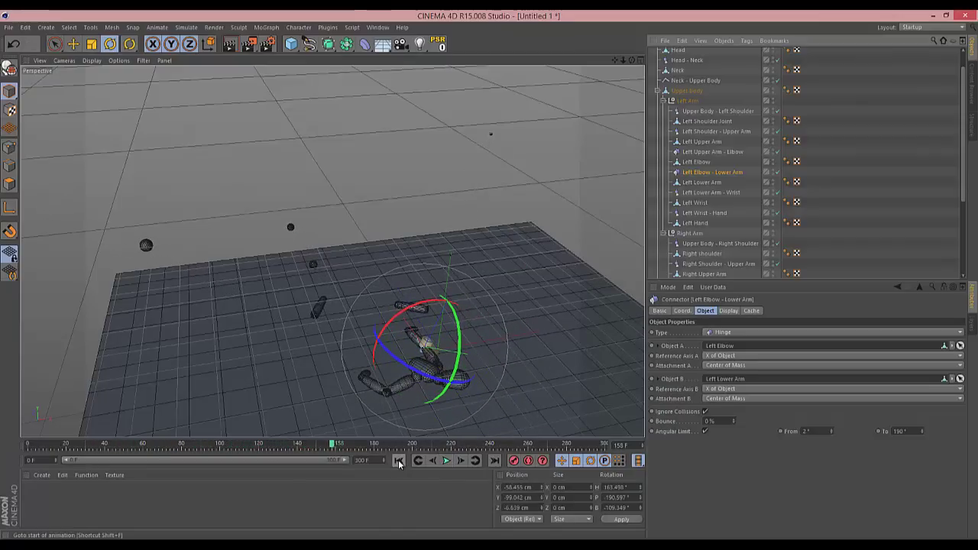
left_click_drag(632, 60, 594, 87)
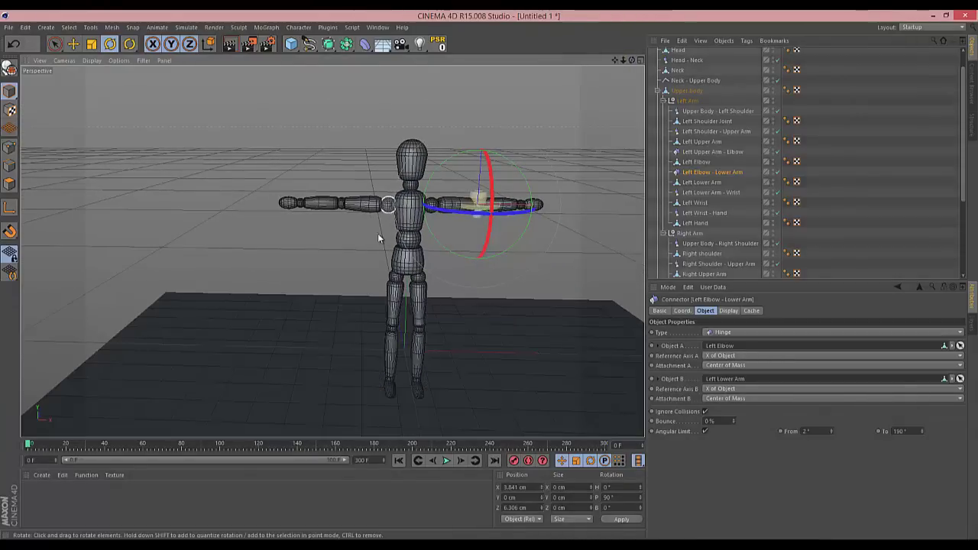
- Collapse the Left Arm, Right Arm and Upper Body hierarchies in the object list
left_click(414, 243)
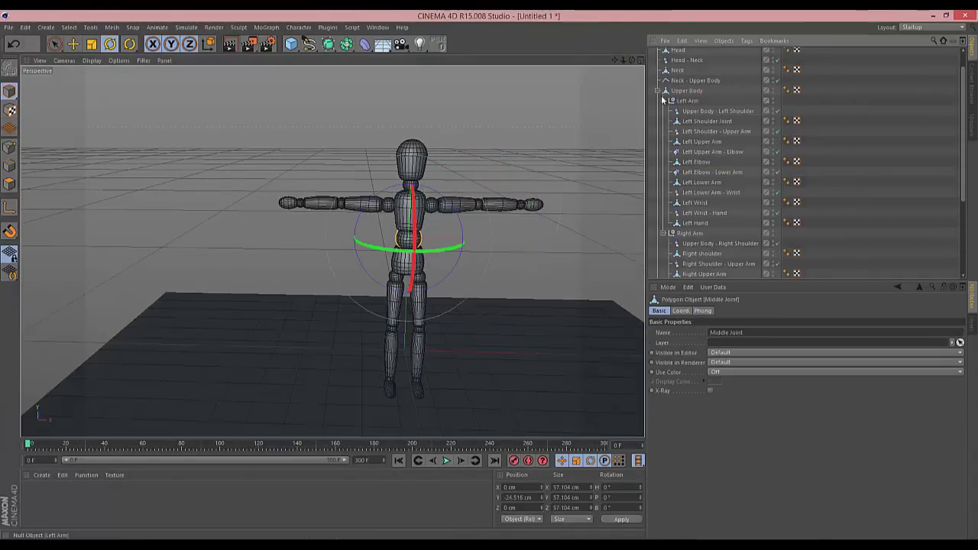
left_click(662, 101)
left_click(663, 111)
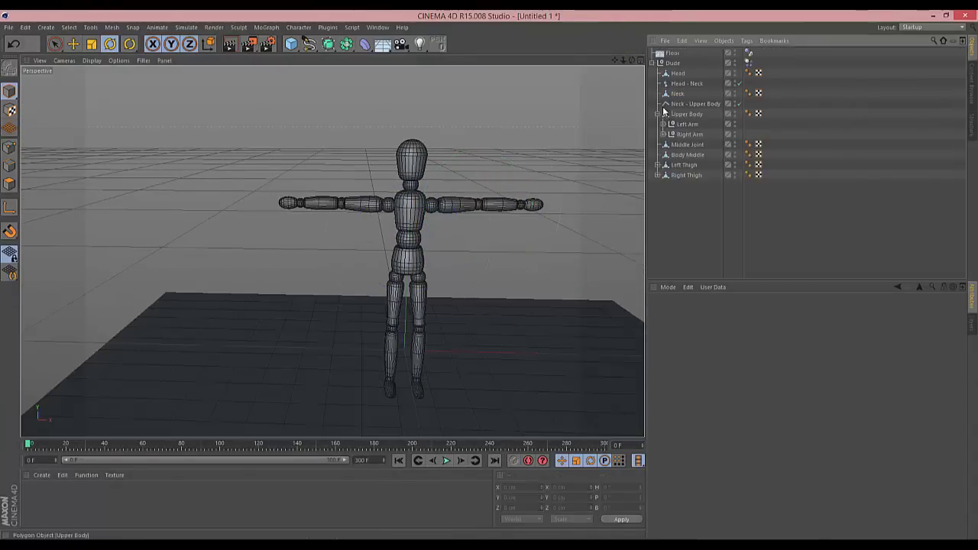
left_click(657, 114)
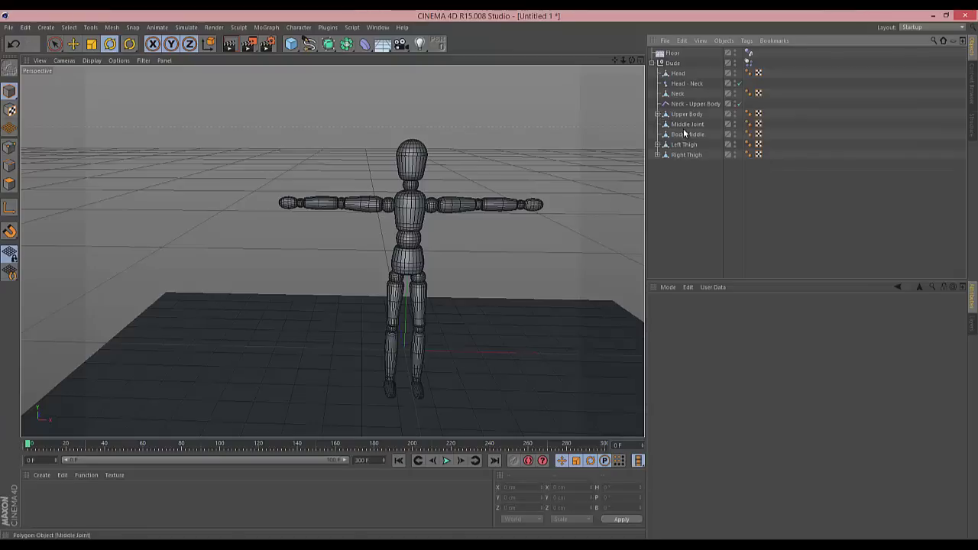
- Copy the Neck - Upper Body connector to between Upper Body and Middle Joint, and center the copy on Middle Joint
left_click(686, 125)
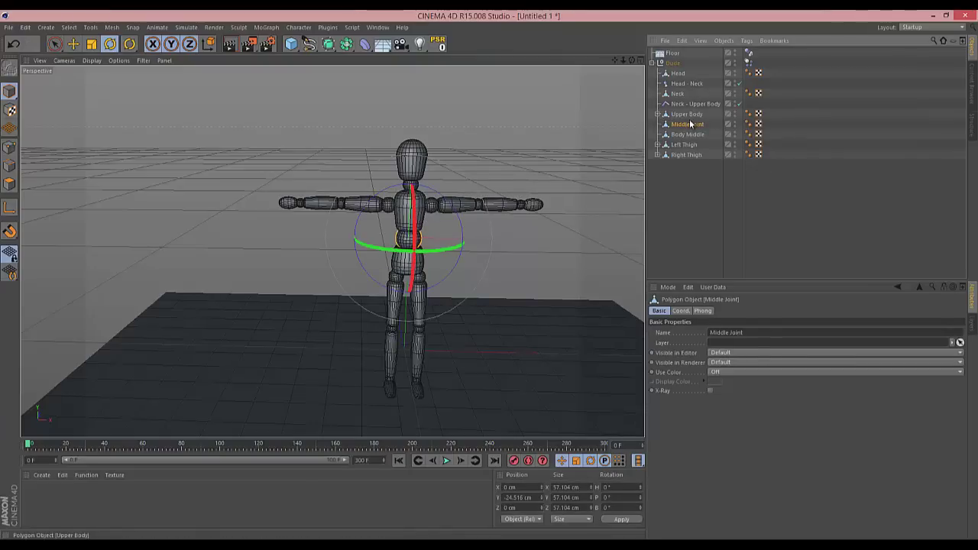
mouse_move(684, 107)
left_mouse_down("ctrl")
mouse_move(690, 135)
mouse_move(687, 122)
left_mouse_up("ctrl")
left_click(438, 44)
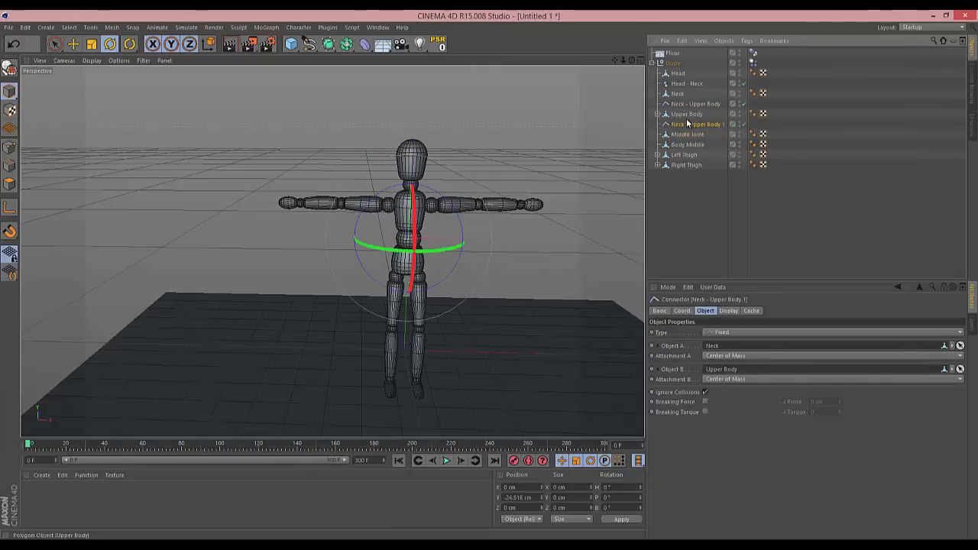
- Using the front view, raise the copied connector to the seam between Upper Body and Middle Joint, at Y about -8.4 cm
left_click(640, 60)
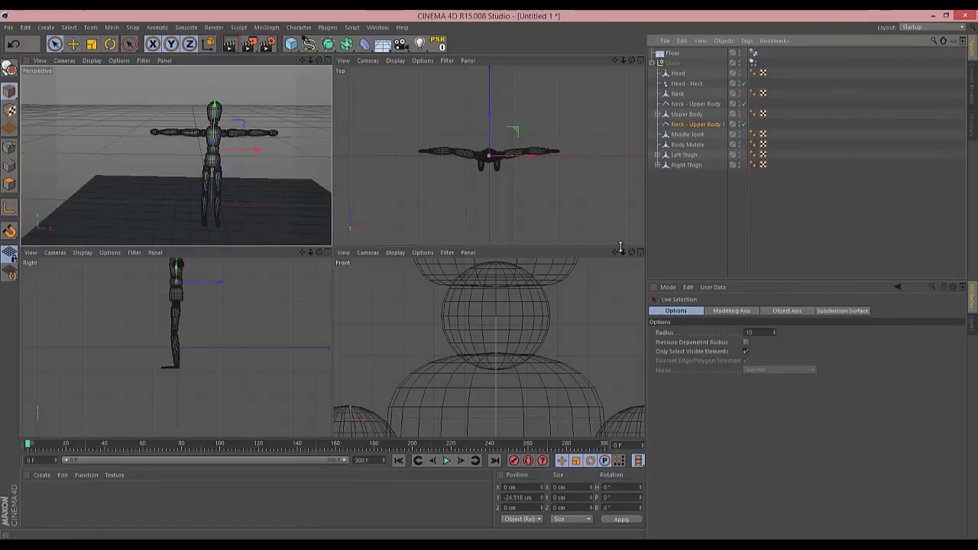
left_click_drag(615, 252, 487, 267)
right_click_drag(487, 263, 490, 275)
left_click_drag(489, 276, 505, 283)
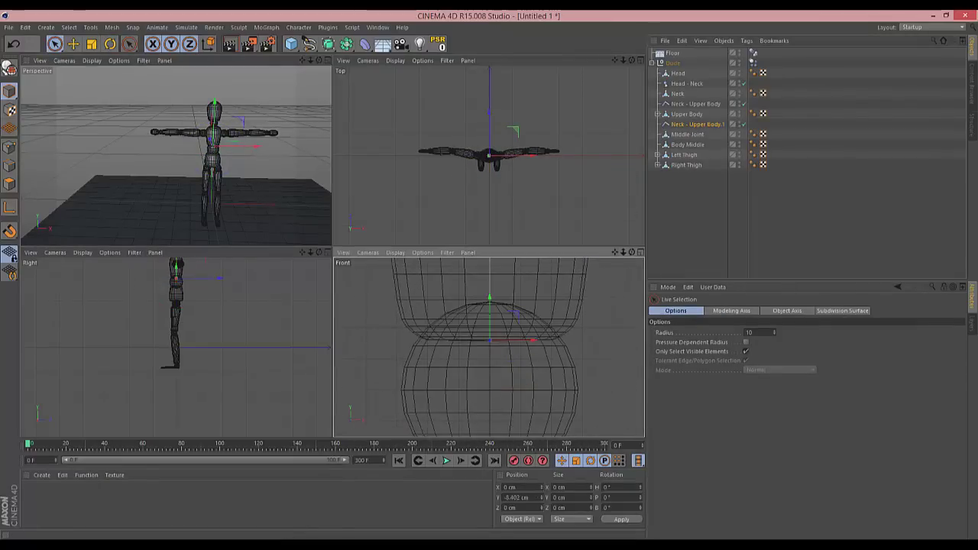
- Rename the copied connector as Upper Body - Middle Joint
double_click(699, 124)
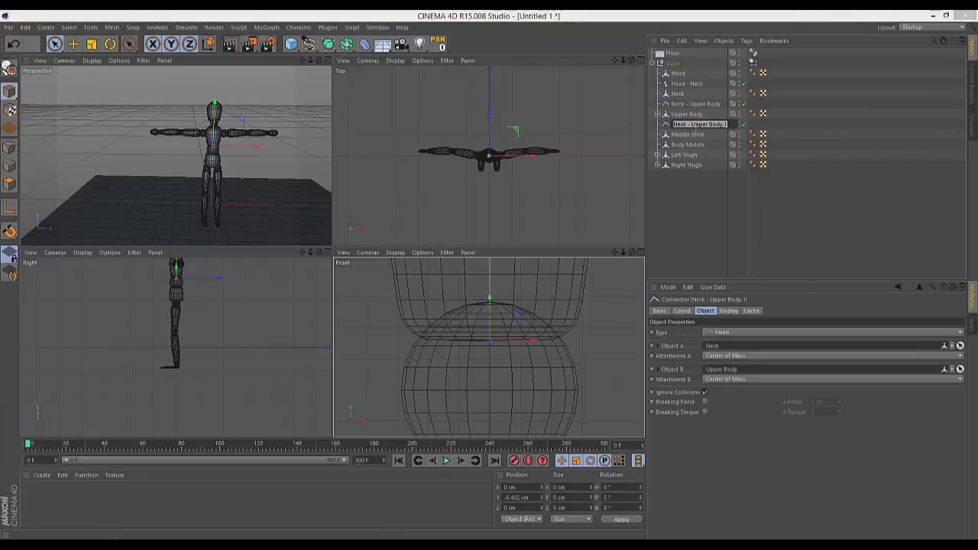
type("Upper Body")
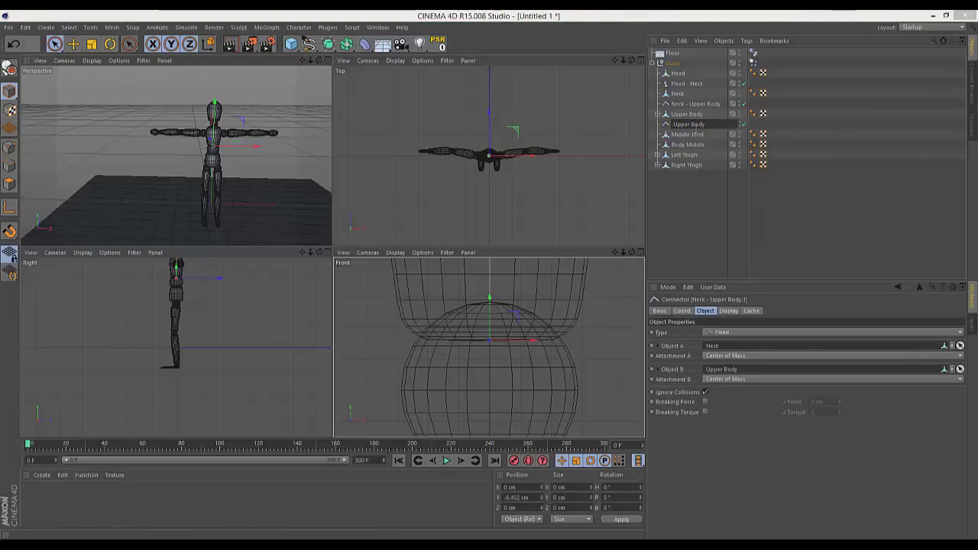
type(" - Middle Joint")
key("Return")
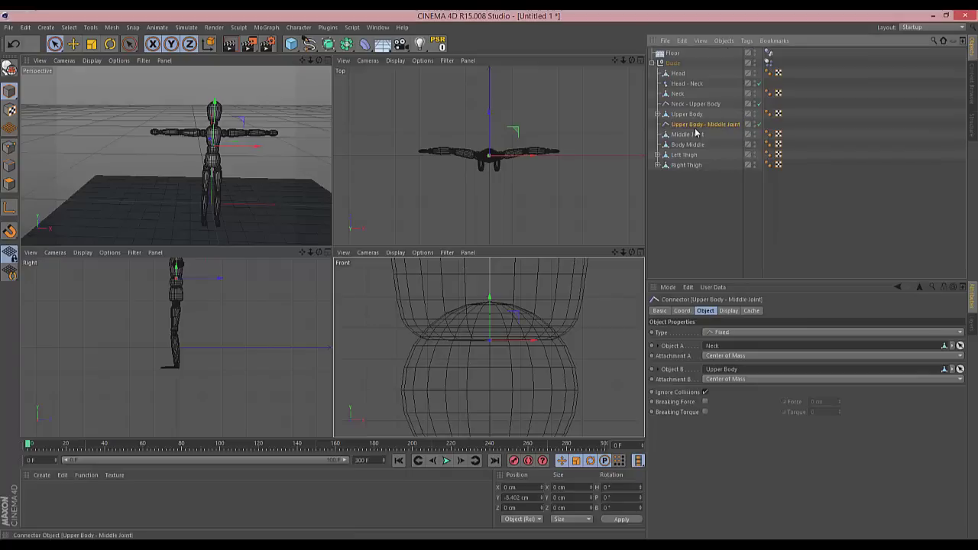
- Add a dynamics Connector at Middle Joint and place it between Middle Joint and Body Middle in the hierarchy
left_click(688, 134)
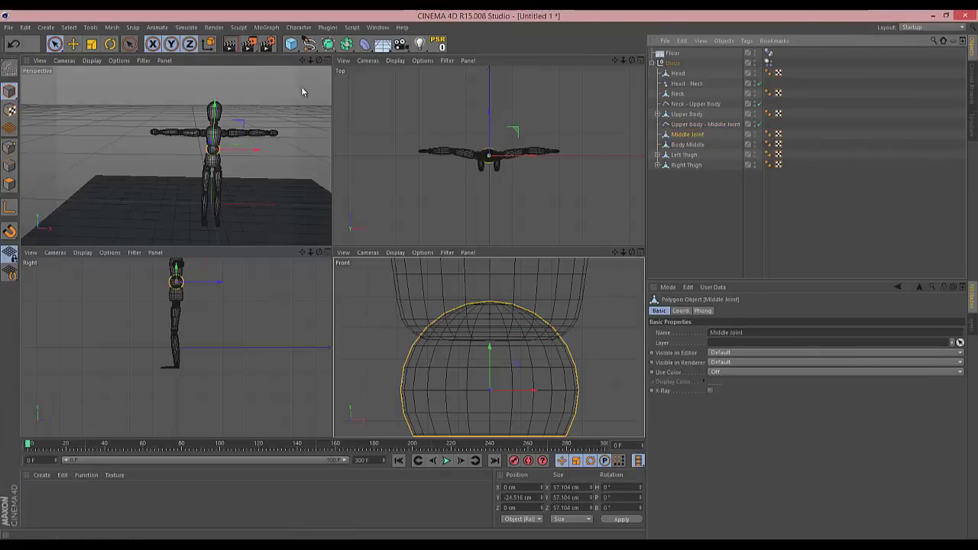
left_click(326, 60)
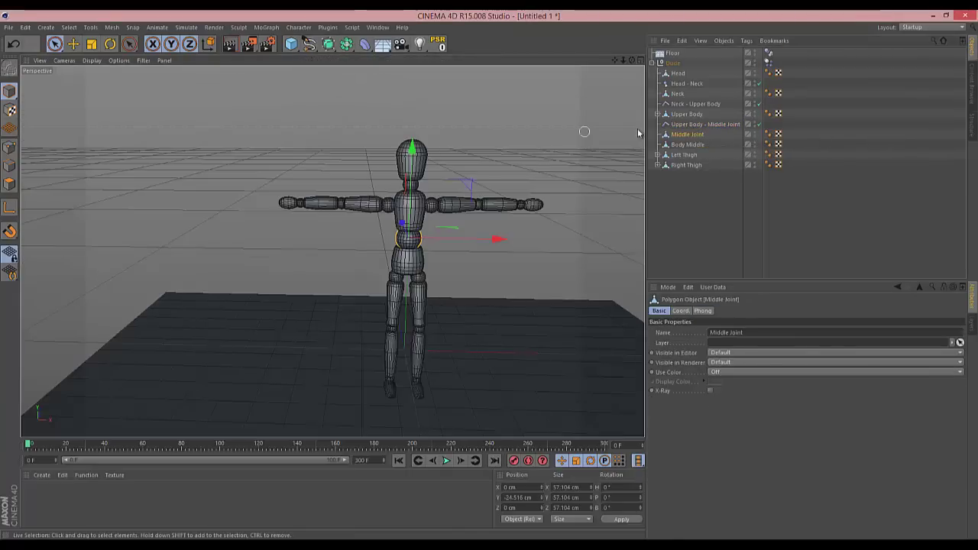
left_click(689, 144)
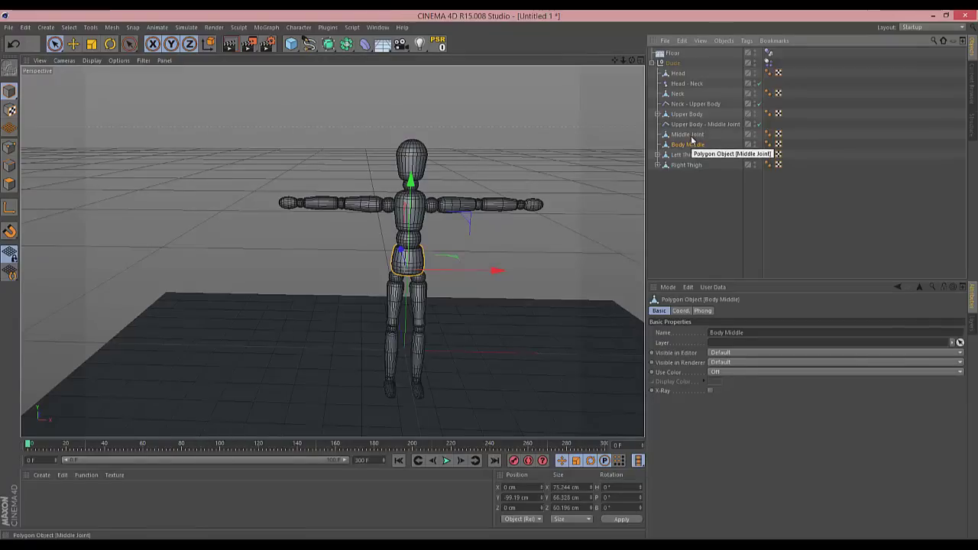
left_click(690, 136)
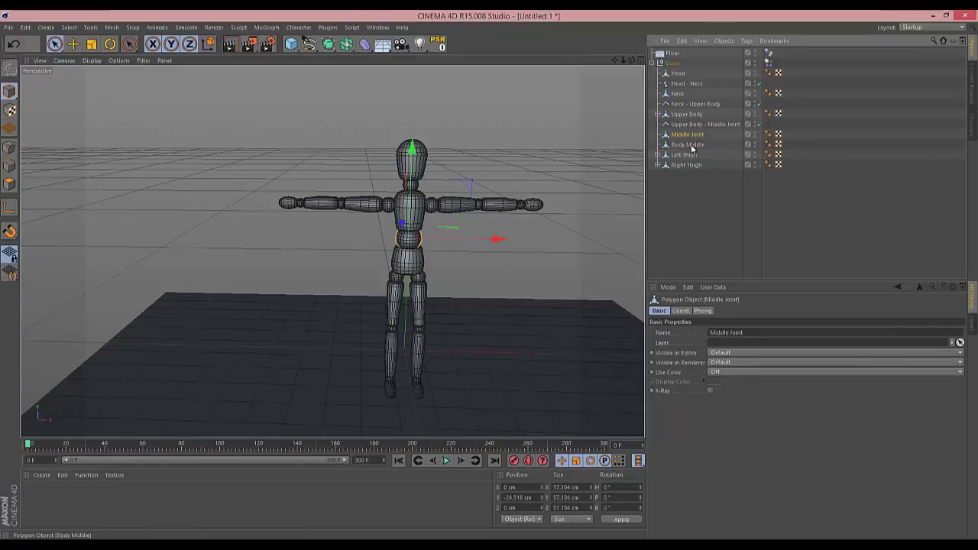
left_click(691, 146)
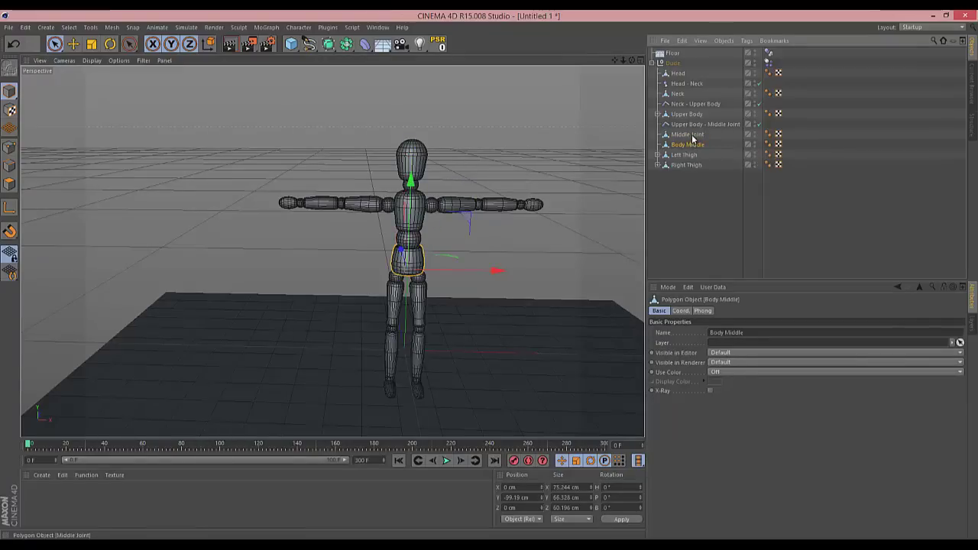
left_click(692, 136)
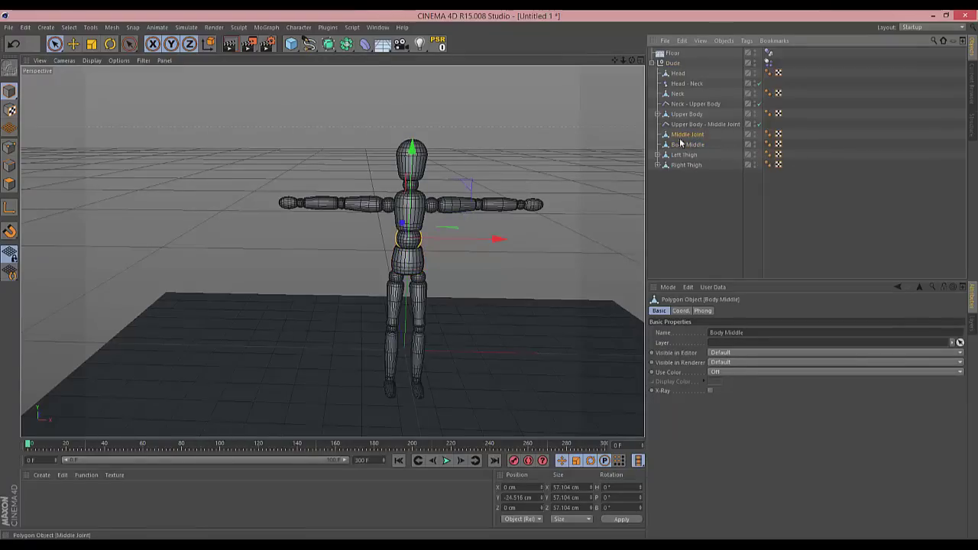
left_click(186, 27)
mouse_move(211, 53)
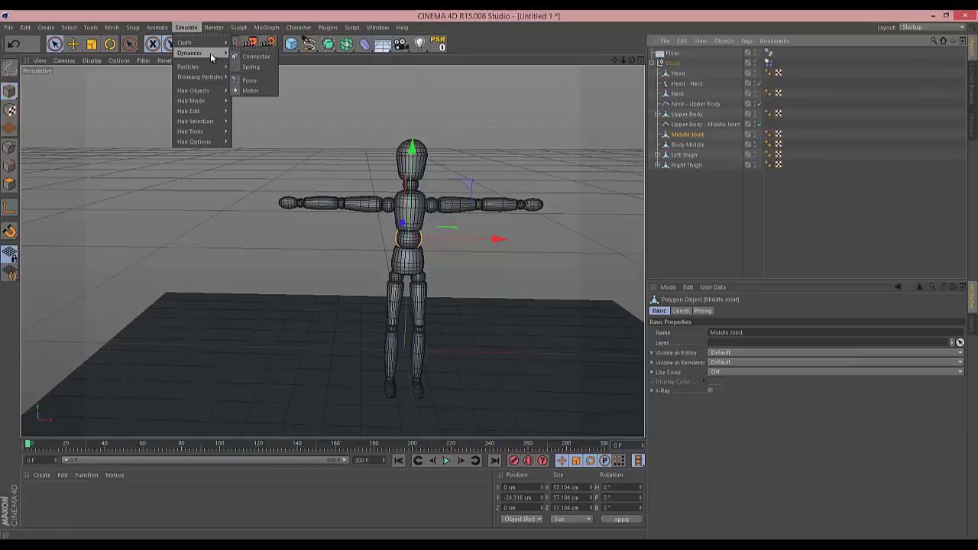
left_click(263, 55)
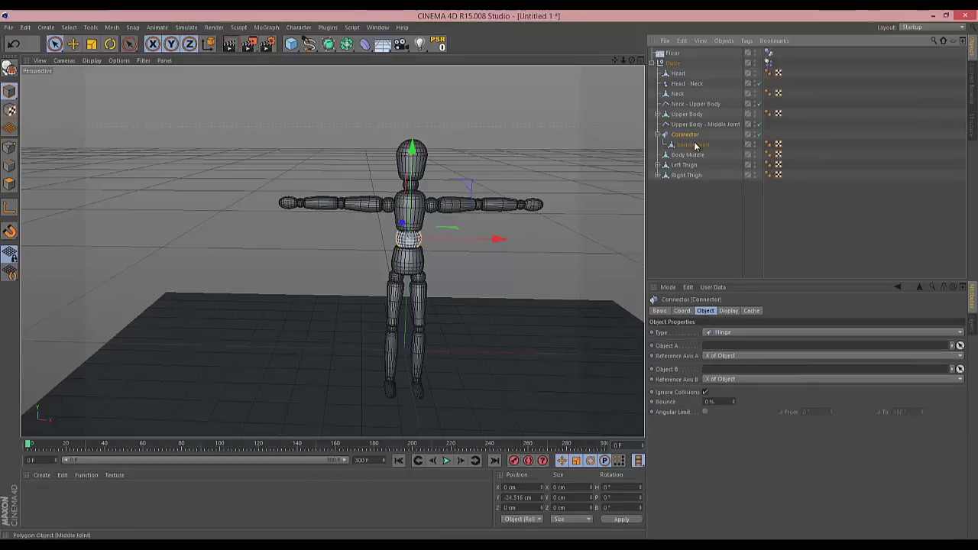
left_click_drag(685, 134, 688, 139)
left_click(688, 144)
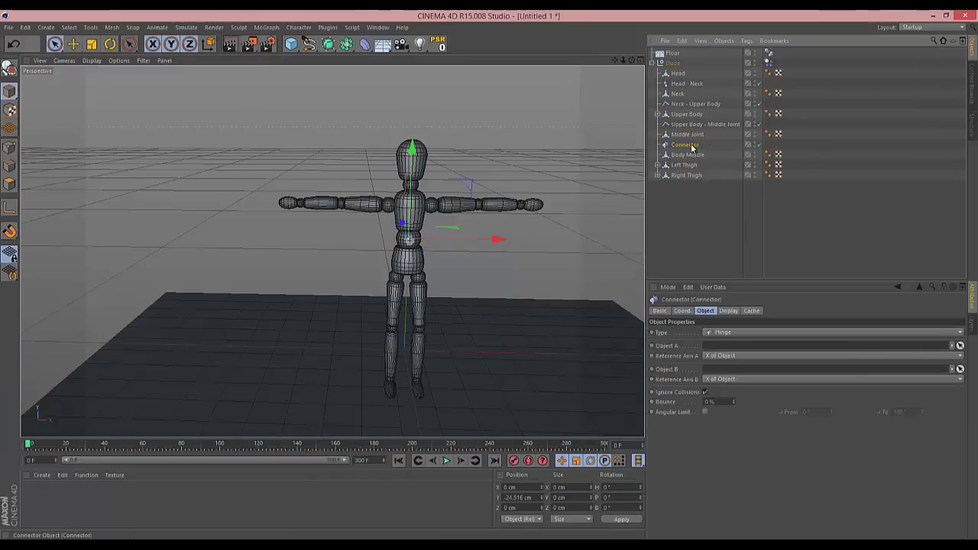
- Rename the new connector as Middle Joint - Body Middle
double_click(691, 144)
type("M")
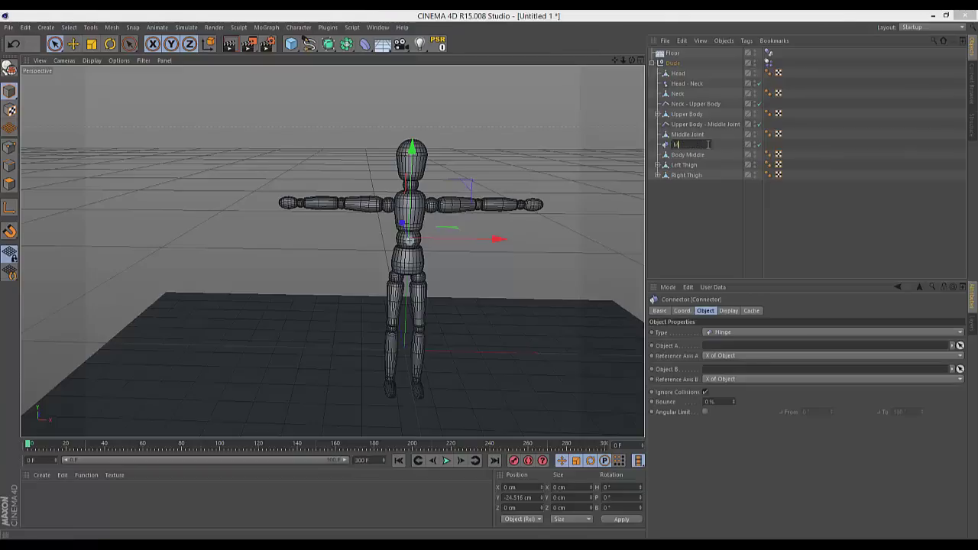
type("iddle")
type(" Joint - Body Middl")
type("e")
key("Return")
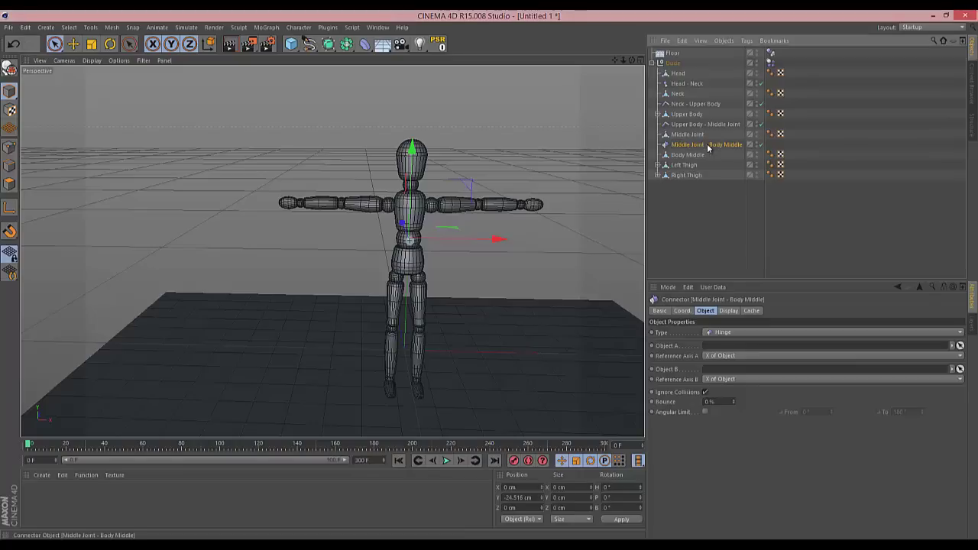
- Change the Middle Joint - Body Middle connector's type to Ragdoll and rotate it to a -90° pitch so the cone points downward
left_click(725, 334)
left_click(718, 365)
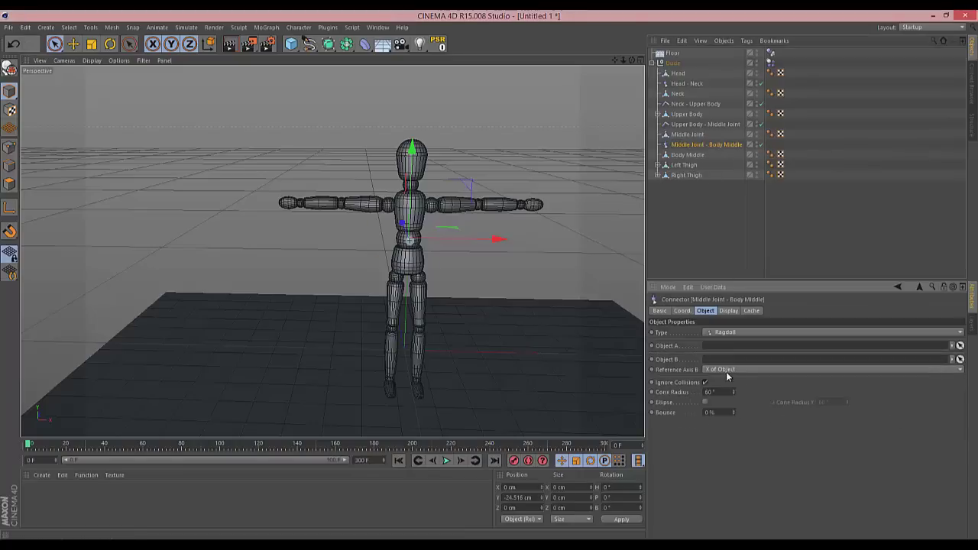
key("r")
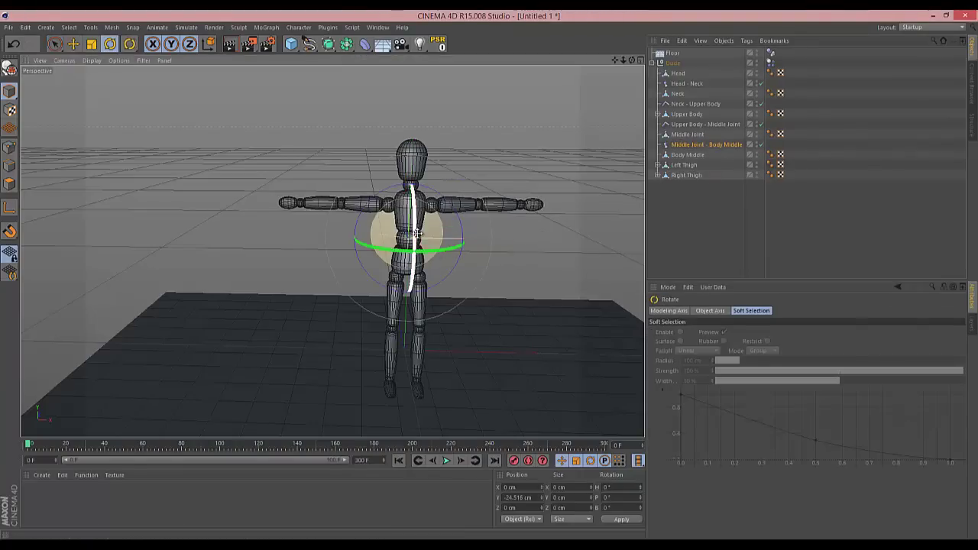
left_click_drag(413, 217, 397, 118)
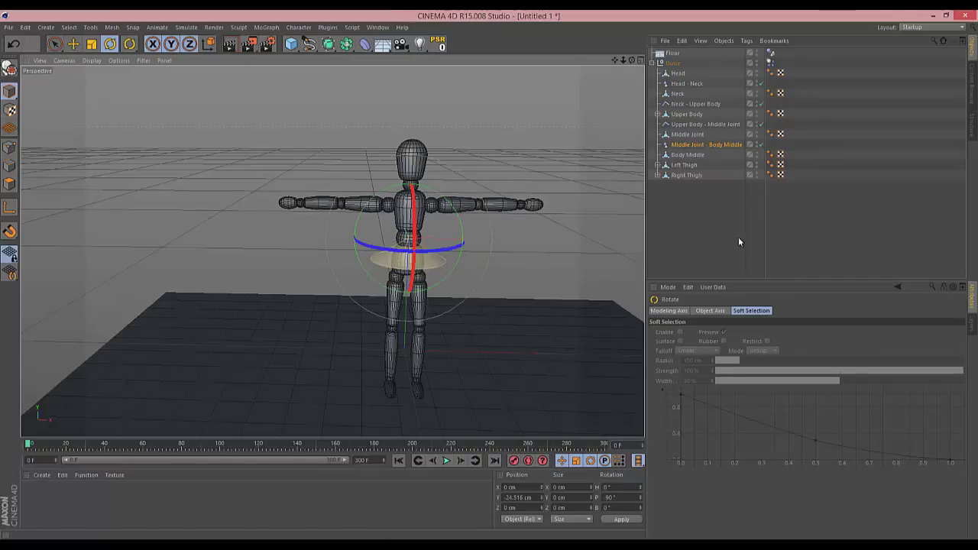
- Set the waist connector's Cone Radius to 39.1° and link Middle Joint as Object A and Body Middle as Object B
left_click(704, 145)
left_click_drag(731, 392, 732, 394)
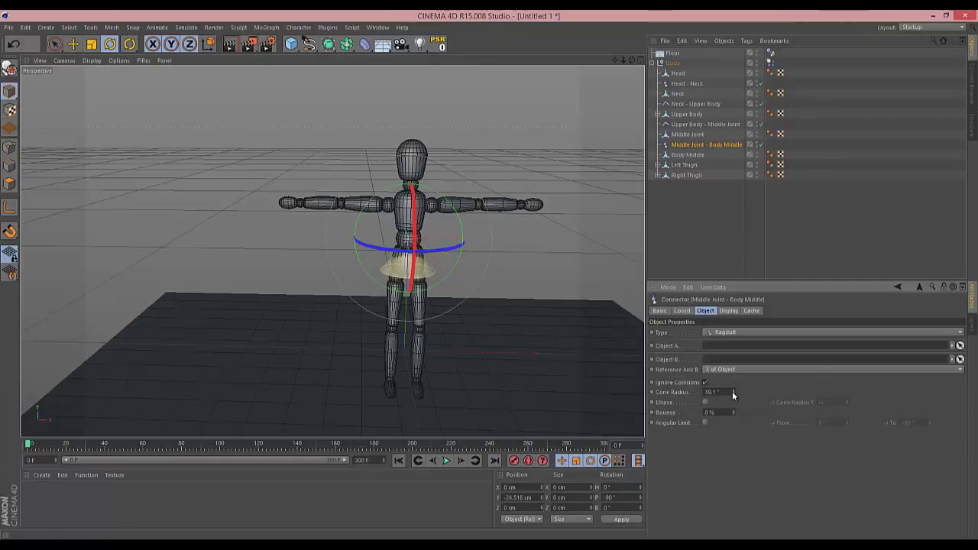
left_click(732, 391)
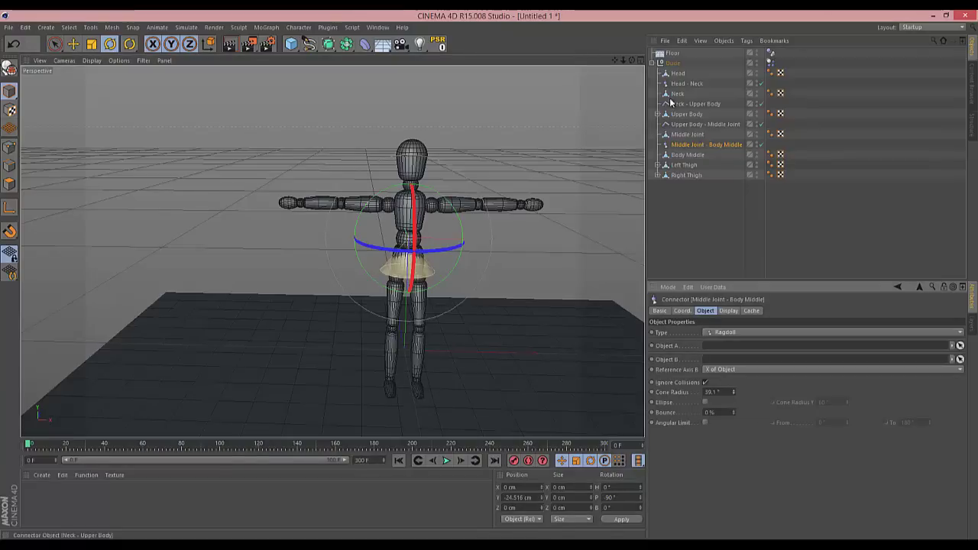
left_click_drag(688, 133, 720, 346)
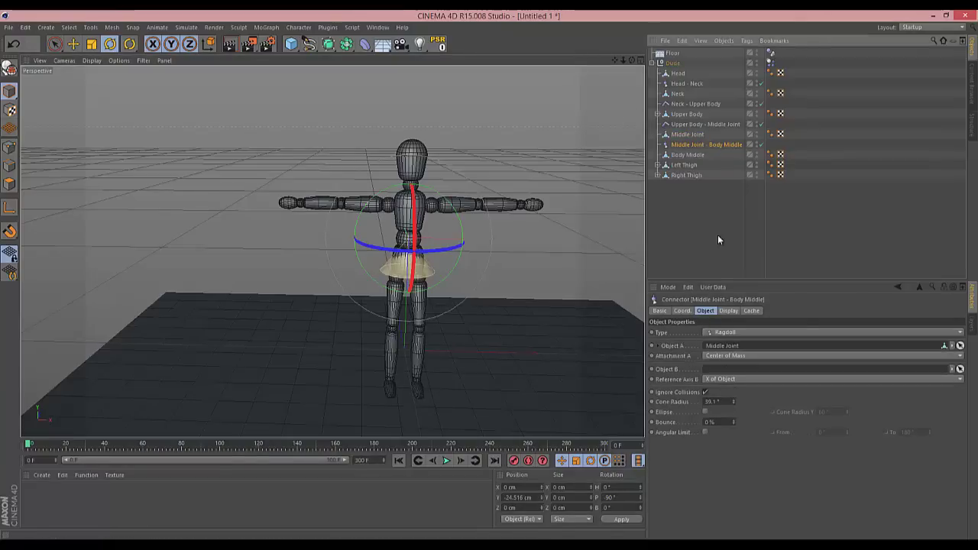
left_click_drag(716, 227, 722, 371)
- Play the simulation to test the waist connectors, and return to frame 0
left_click(446, 461)
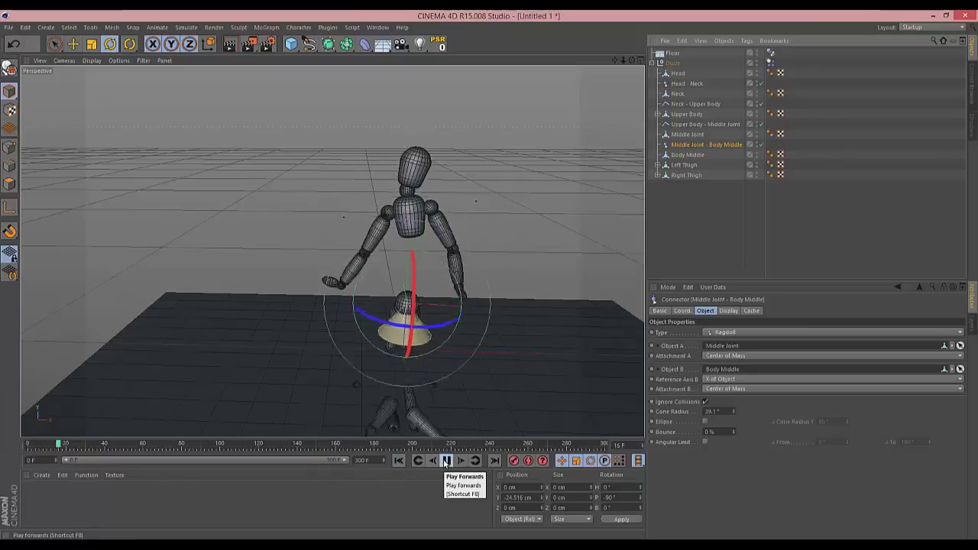
left_click(447, 460)
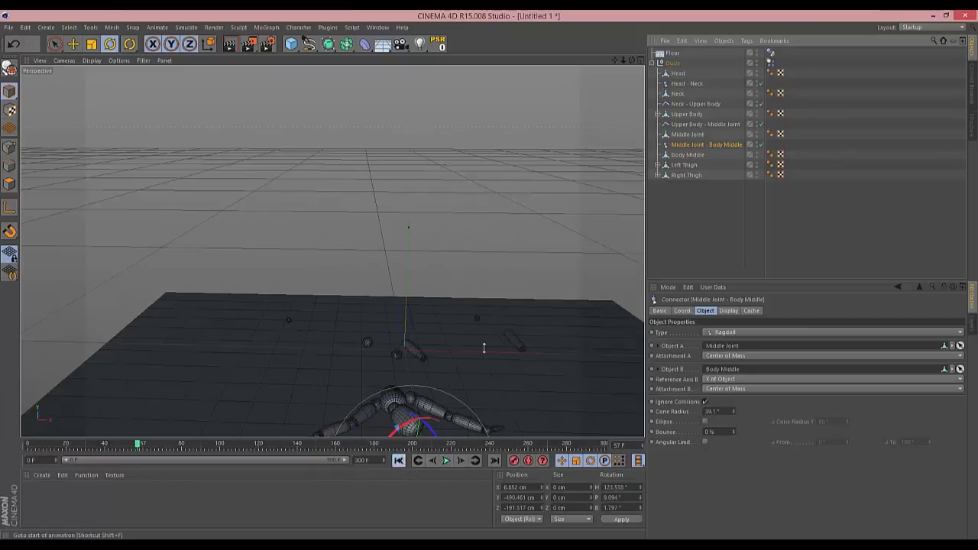
left_click(399, 461)
- Link Upper Body as Object A and Middle Joint as Object B of the Upper Body - Middle Joint connector
left_click(695, 124)
left_click_drag(690, 114, 701, 277)
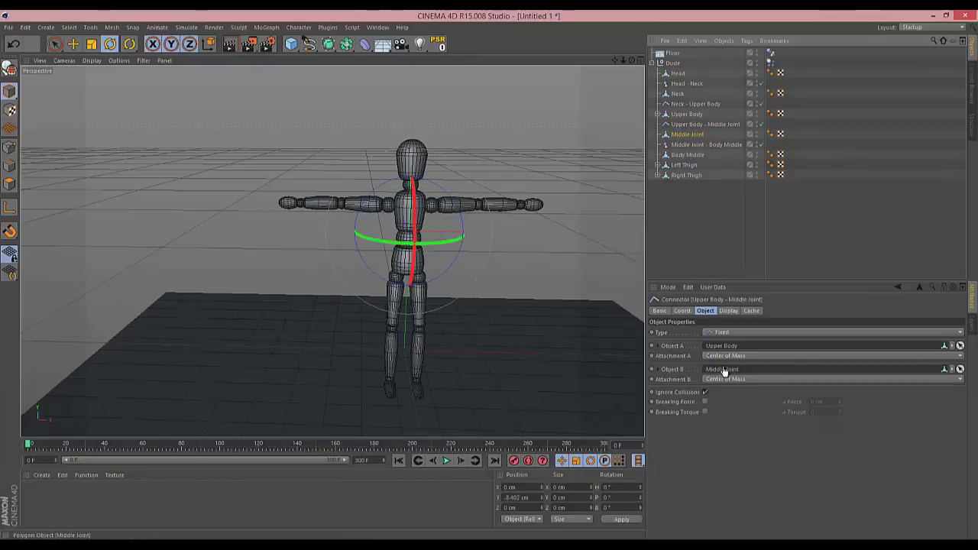
left_click_drag(724, 371, 724, 370)
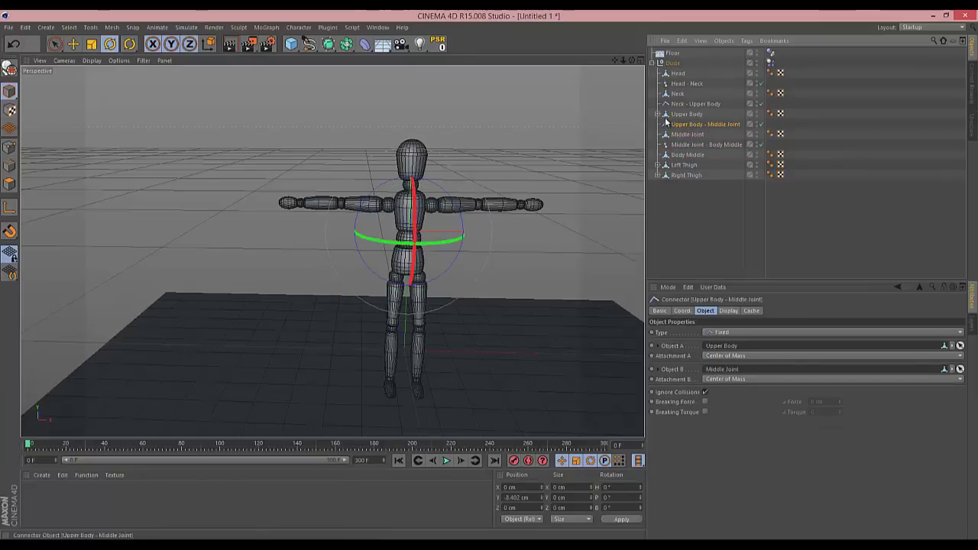
- Play the simulation to check the relinked torso, and restart playback from frame 0
left_click(446, 462)
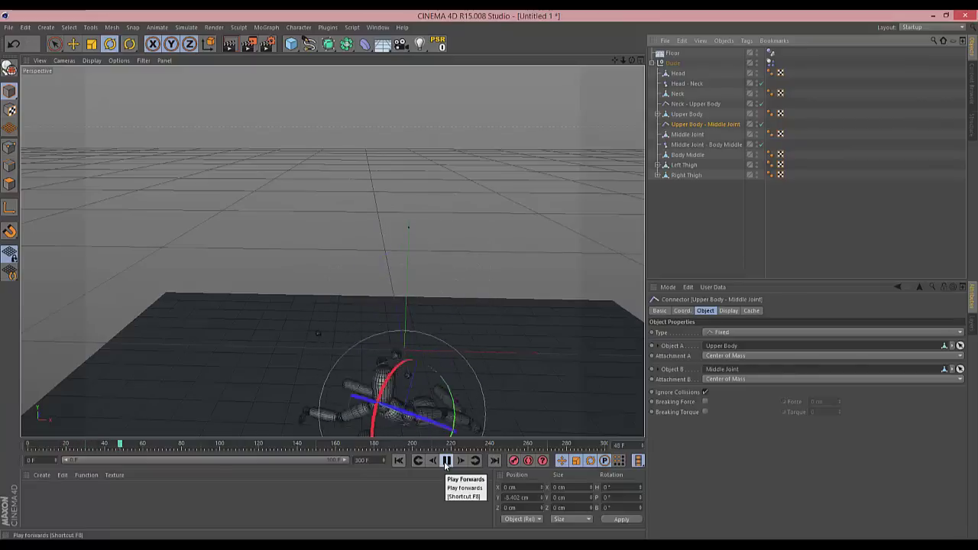
left_click(446, 464)
left_click(399, 462)
left_click(448, 465)
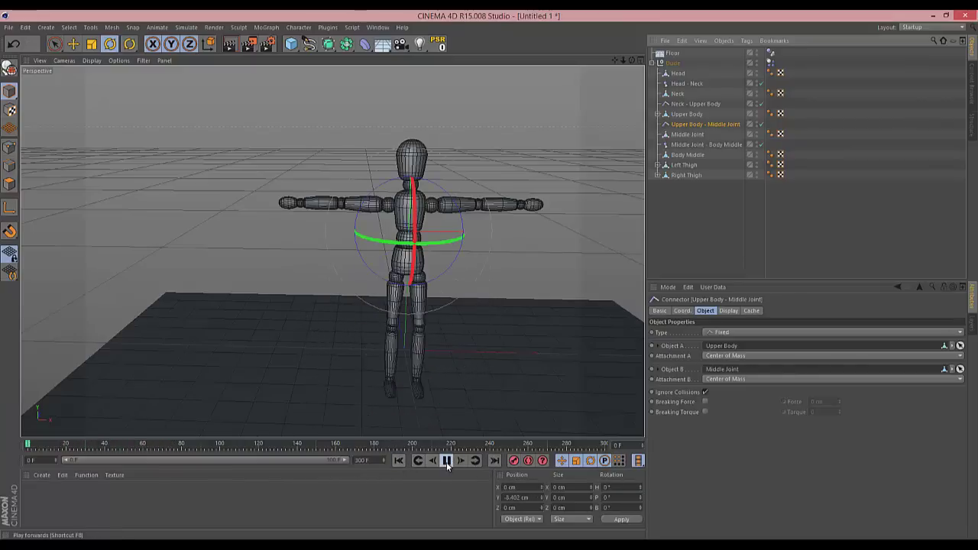
- Stop the simulation of the relinked torso and return to frame 0
left_click(448, 466)
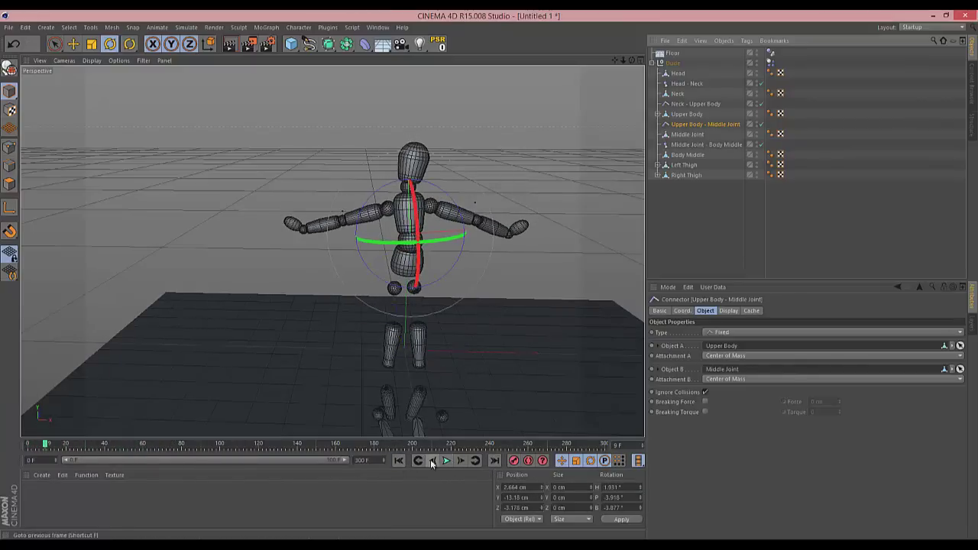
left_click(398, 461)
left_click(688, 155)
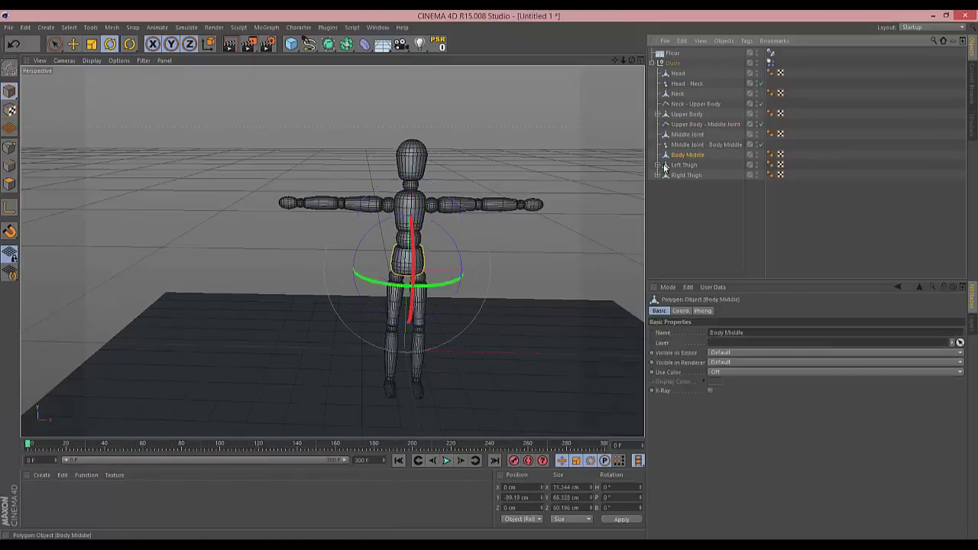
- Move the joints, foot and shin out of the Left Thigh hierarchy to the same level as Left Thigh under the figure
left_click(673, 166)
left_click(658, 165)
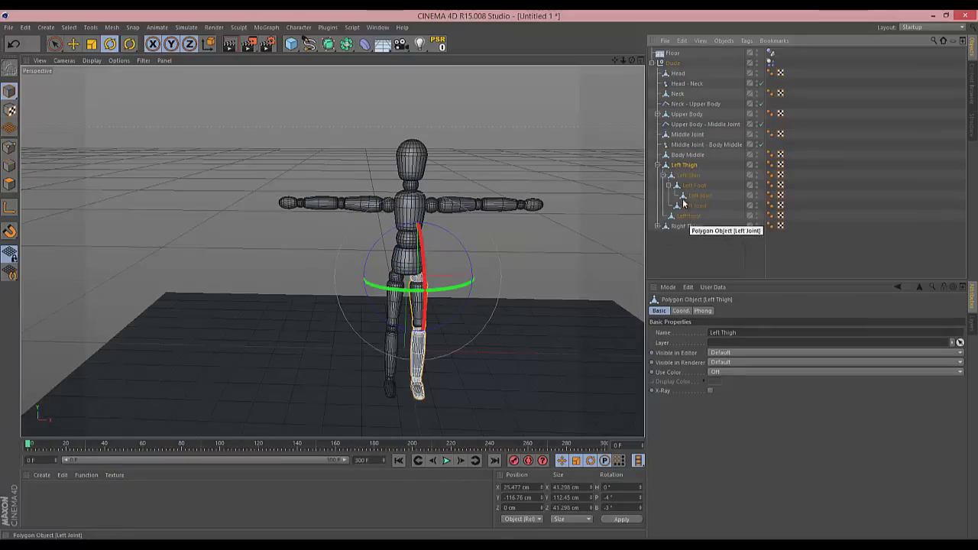
left_click_drag(685, 176, 681, 161)
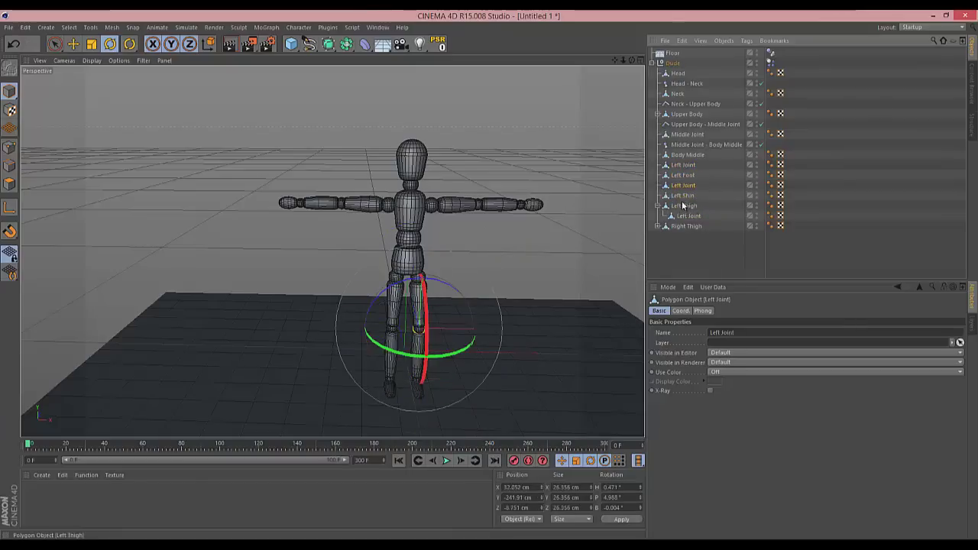
mouse_move(683, 205)
left_mouse_down()
mouse_move(687, 217)
mouse_move(685, 200)
left_mouse_up()
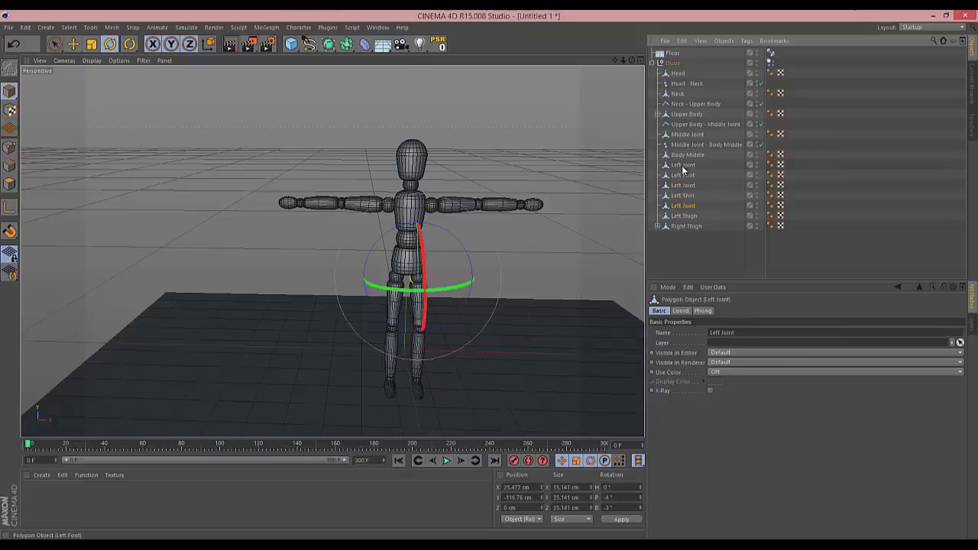
- Group the six left leg parts into a null named Left Leg
left_click(683, 165)
left_click(686, 217, "shift")
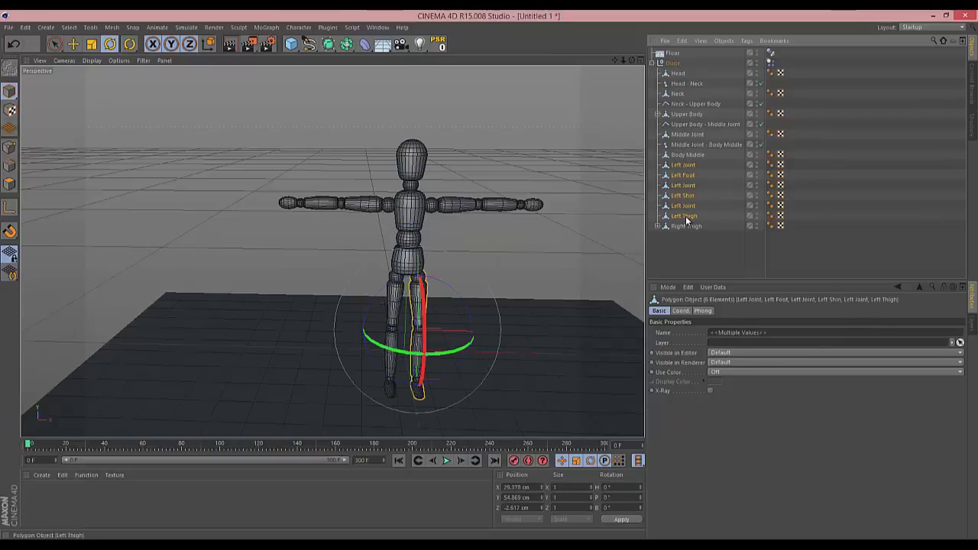
key("alt+g")
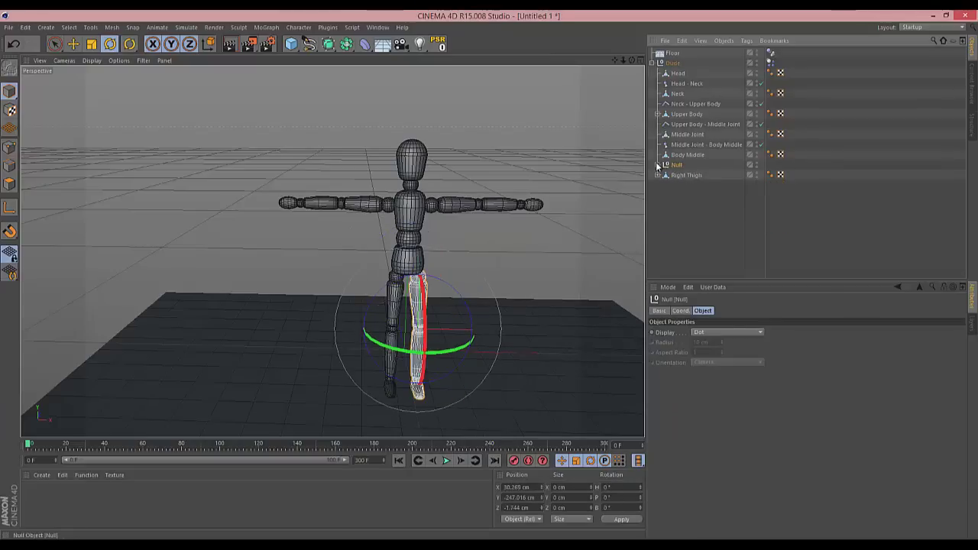
left_click(657, 165)
double_click(677, 165)
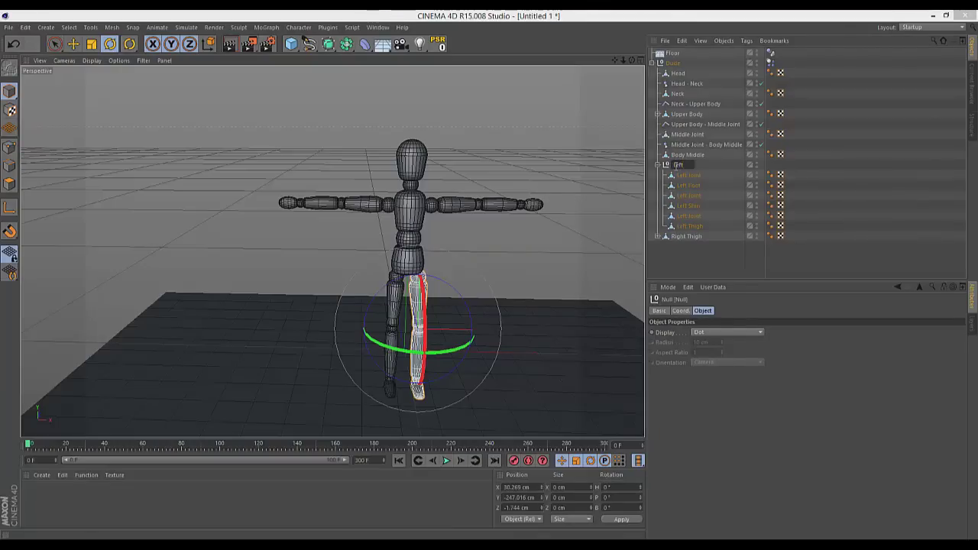
type("Left Leg")
key("Return")
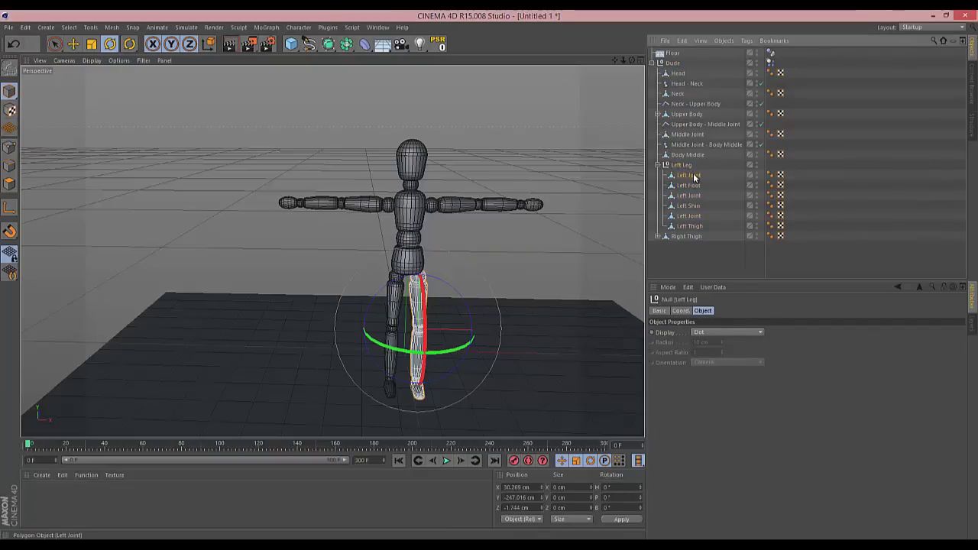
- Rename the joint at the left foot Left Ankle and the joint above the left shin Left Knee
left_click(690, 176)
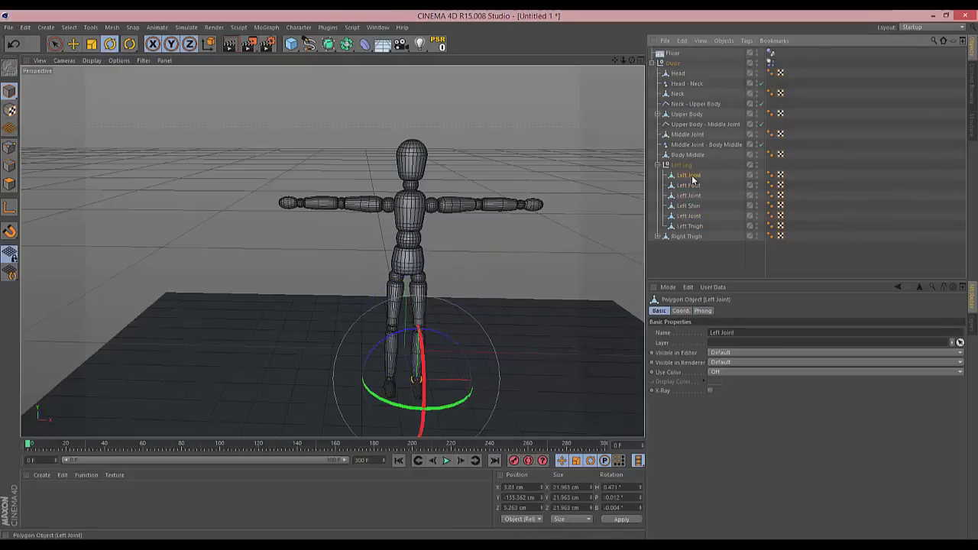
double_click(690, 175)
type("Le")
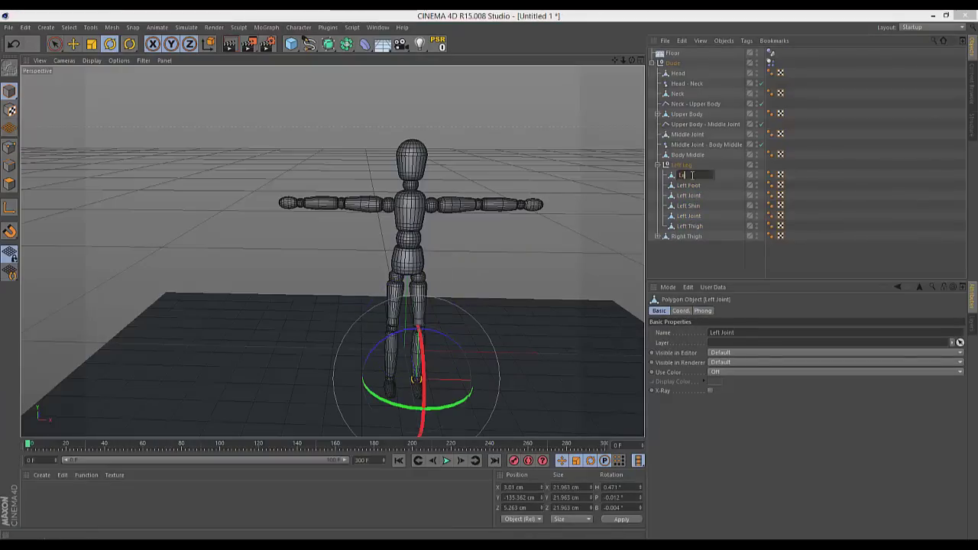
type("ft Ankle")
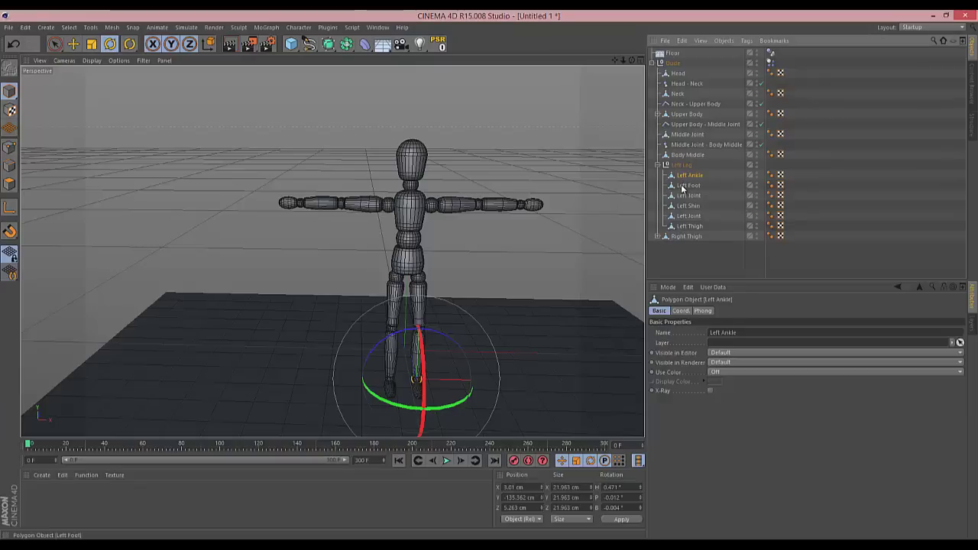
left_click(687, 185)
double_click(690, 196)
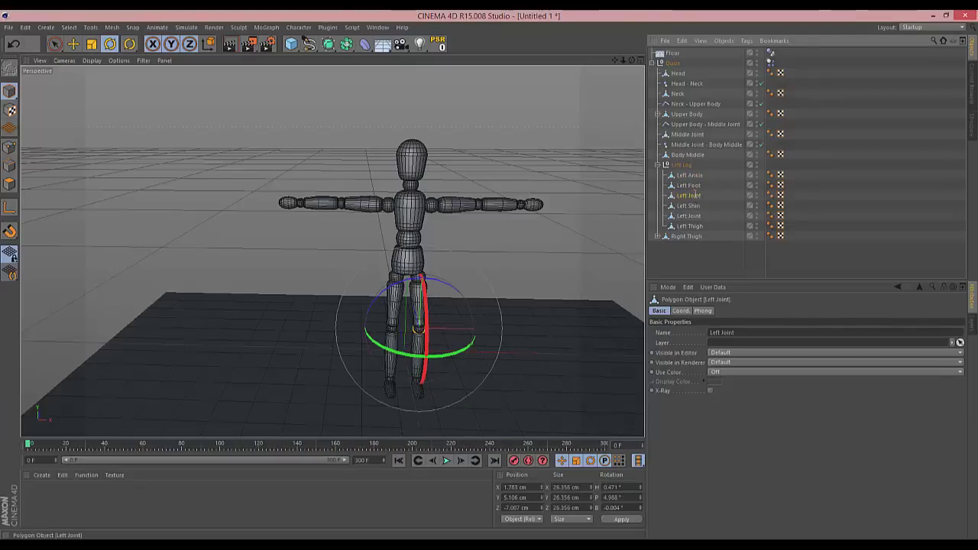
type("Left Knee")
key("Return")
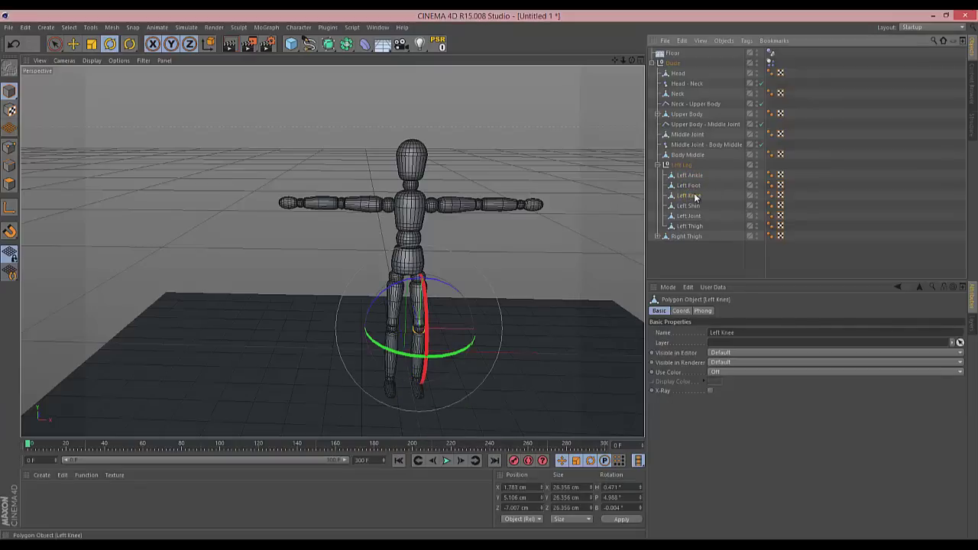
- Rename the remaining Left Joint at the top of the left leg Left Hip
left_click(688, 207)
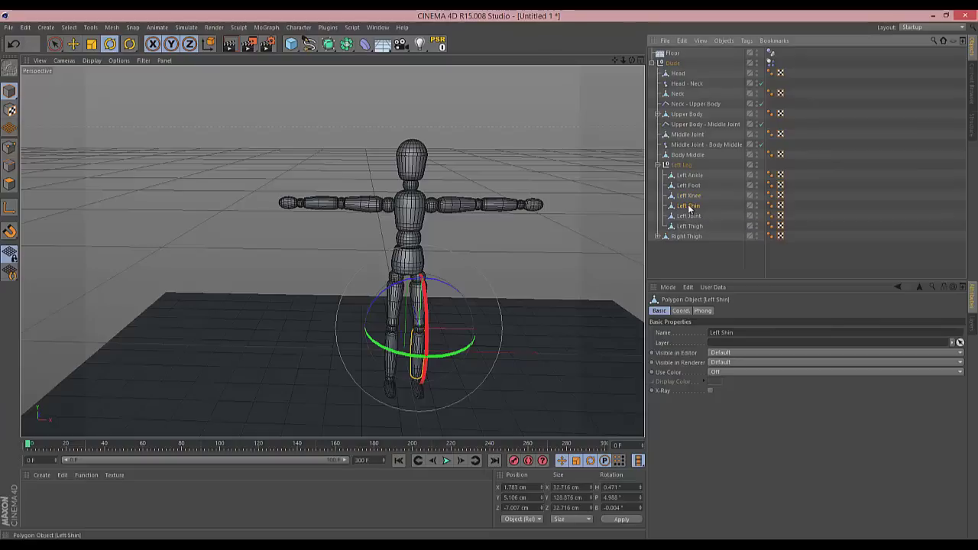
double_click(690, 217)
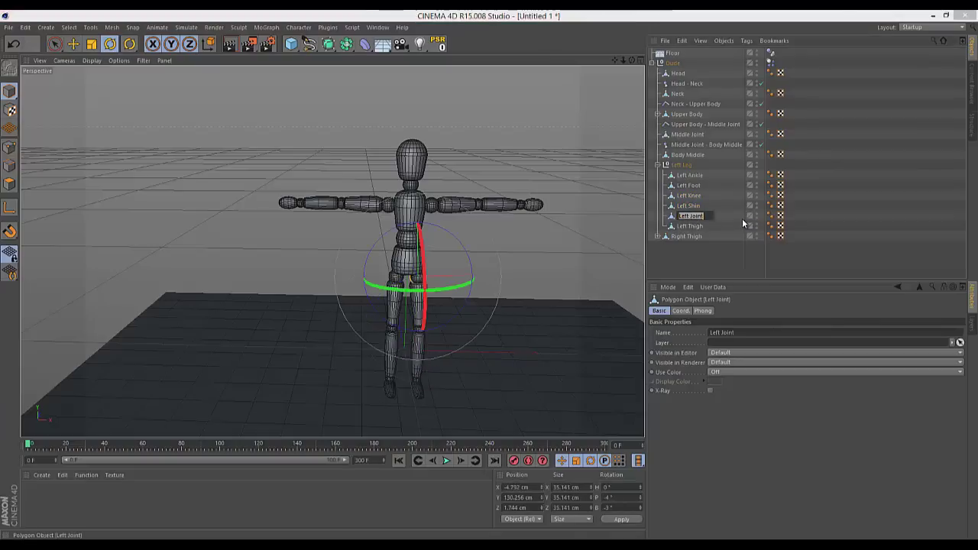
type("Left Hip")
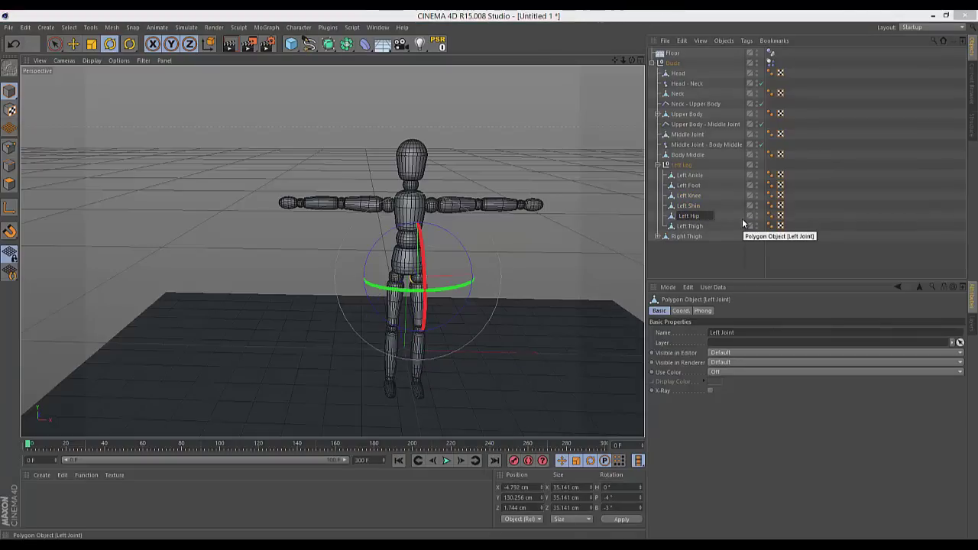
key("Return")
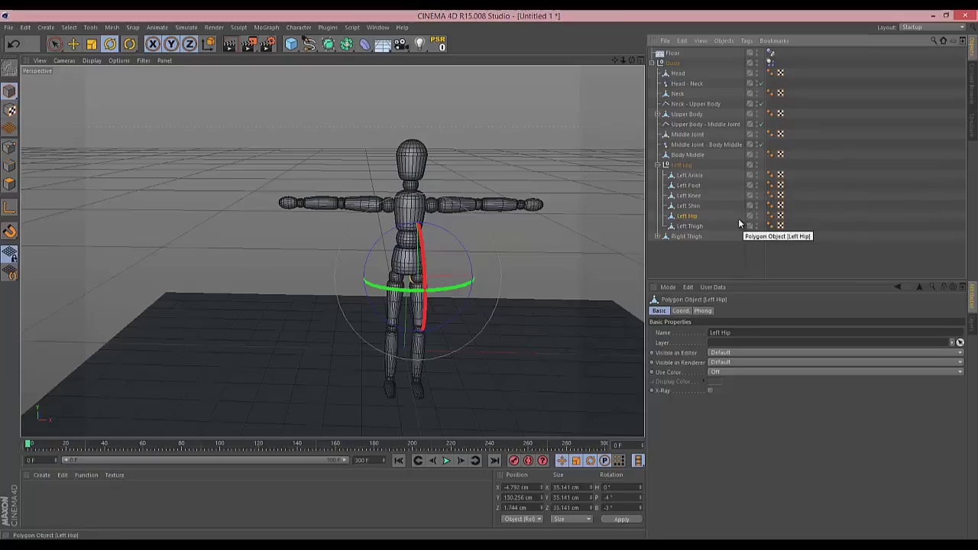
- Reorder the Left Leg children as Left Hip, Left Thigh, Left Knee, Left Shin, Left Ankle, Left Foot
left_click(690, 227)
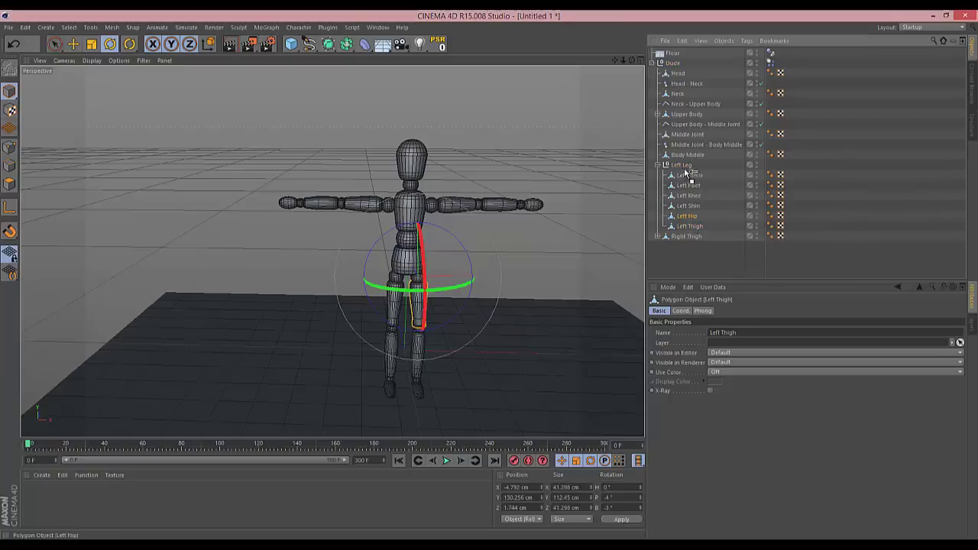
left_click_drag(685, 173, 686, 175)
left_click_drag(690, 226, 690, 222)
left_click_drag(694, 180, 694, 182)
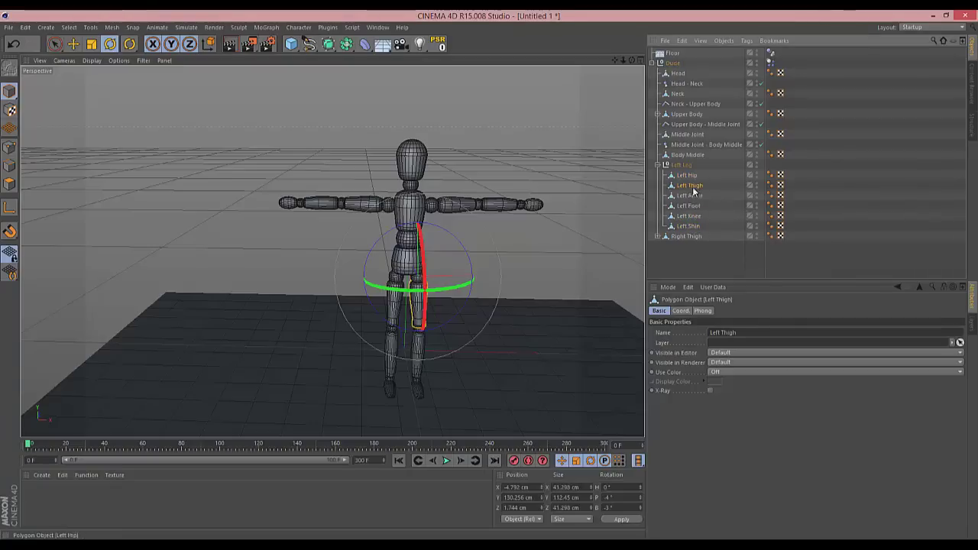
mouse_move(697, 218)
left_mouse_down()
mouse_move(695, 191)
mouse_move(696, 207)
left_mouse_up()
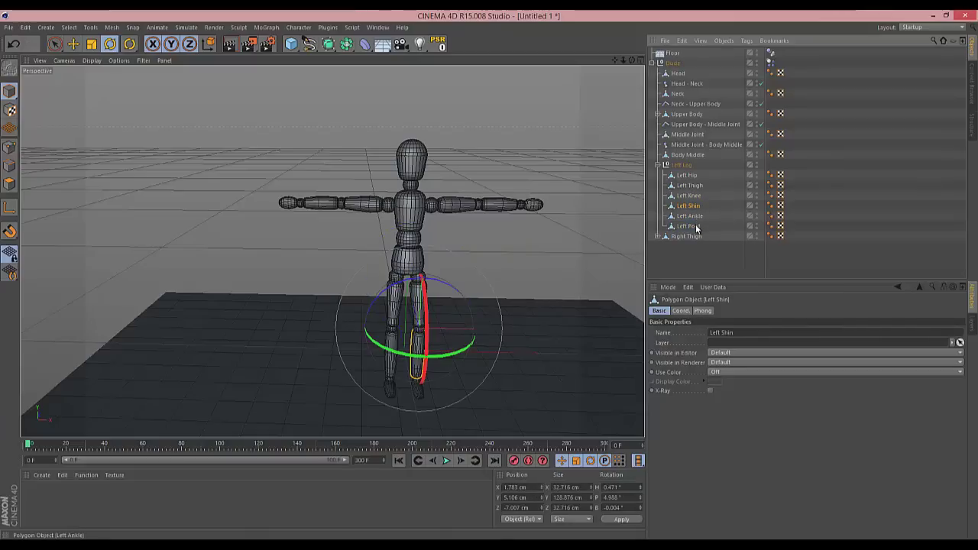
left_click(696, 224)
- Add a dynamics Connector as the parent of Left Hip and set its type to Ragdoll
left_click(688, 175)
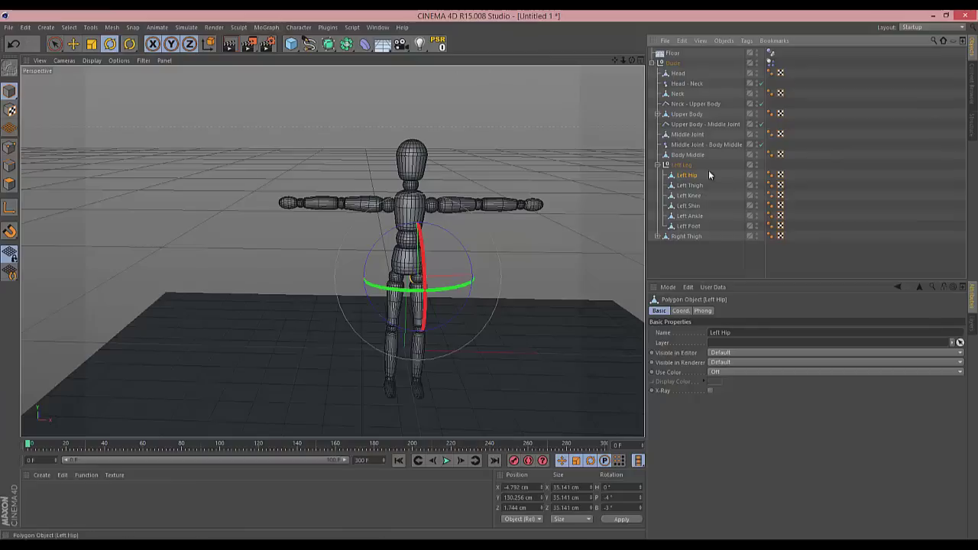
left_click(188, 27)
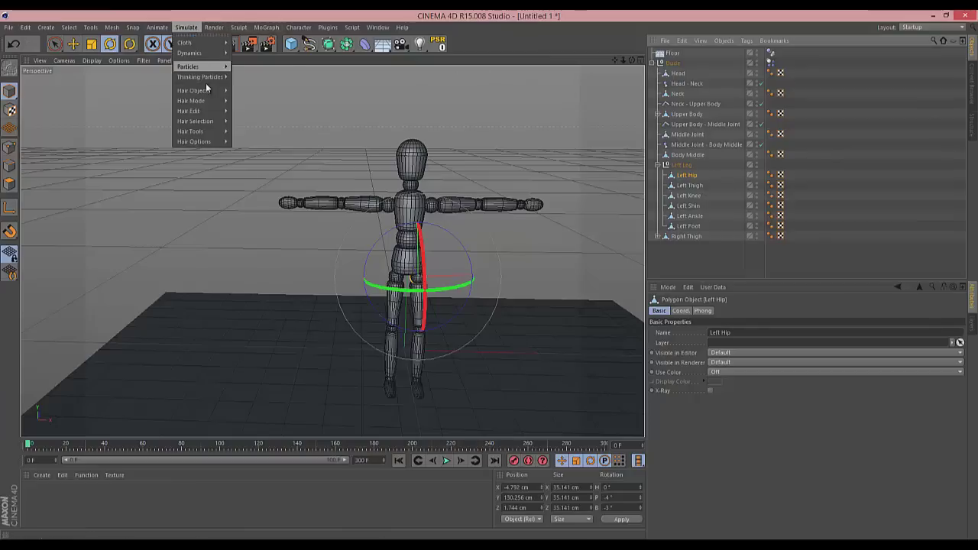
mouse_move(207, 53)
left_click(241, 60)
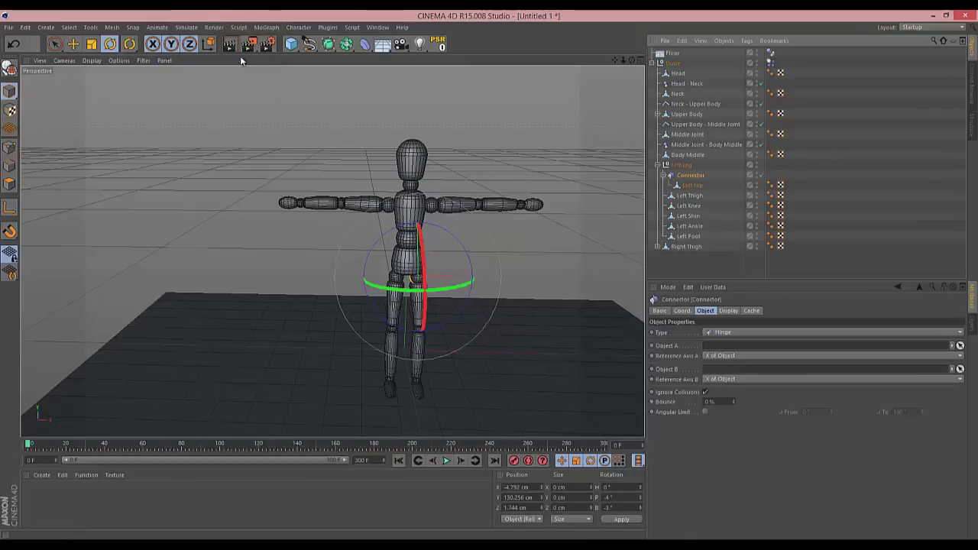
left_click(731, 332)
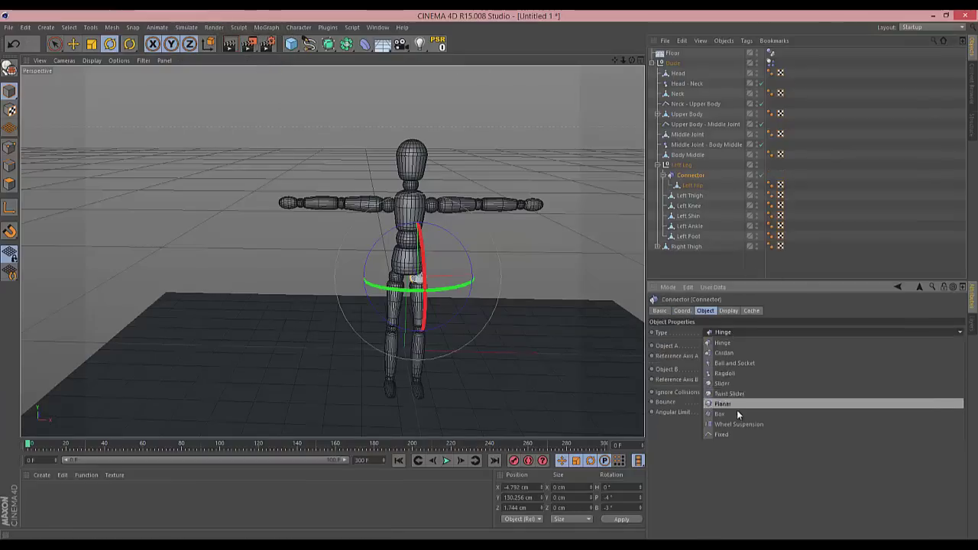
left_click(734, 374)
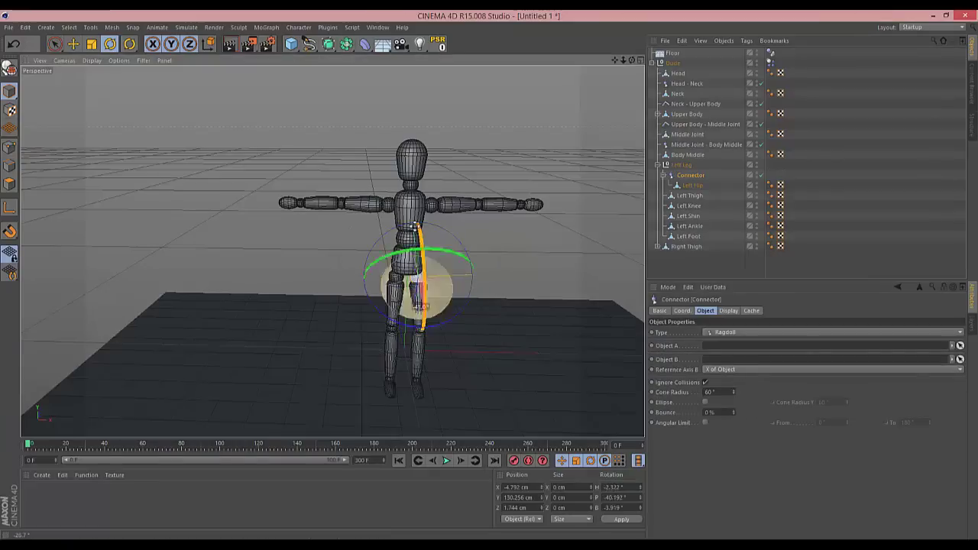
- Rotate the hip connector's cone down along the left thigh to about H 67°, P -100°, B 67°, and set its Cone Radius to 26°
left_click_drag(413, 226, 414, 205)
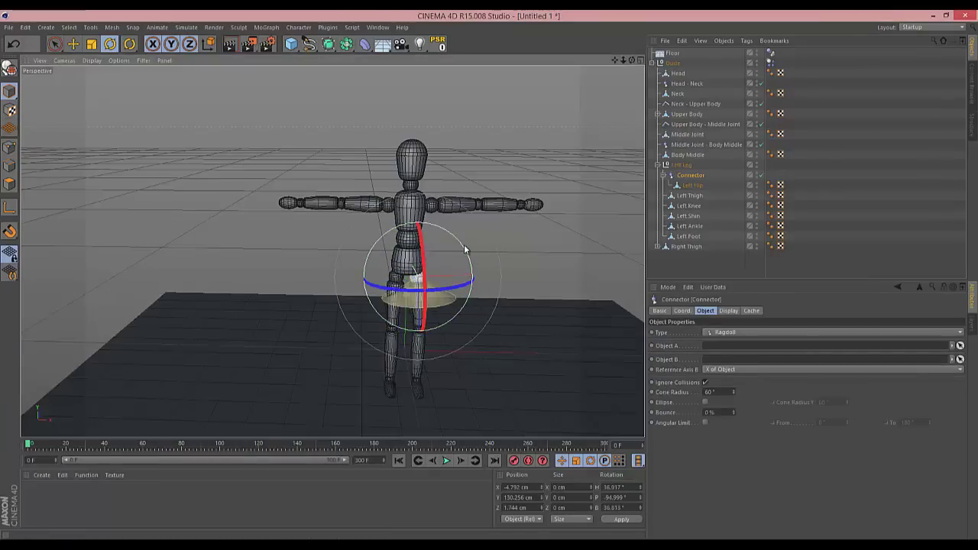
left_click_drag(464, 249, 538, 291)
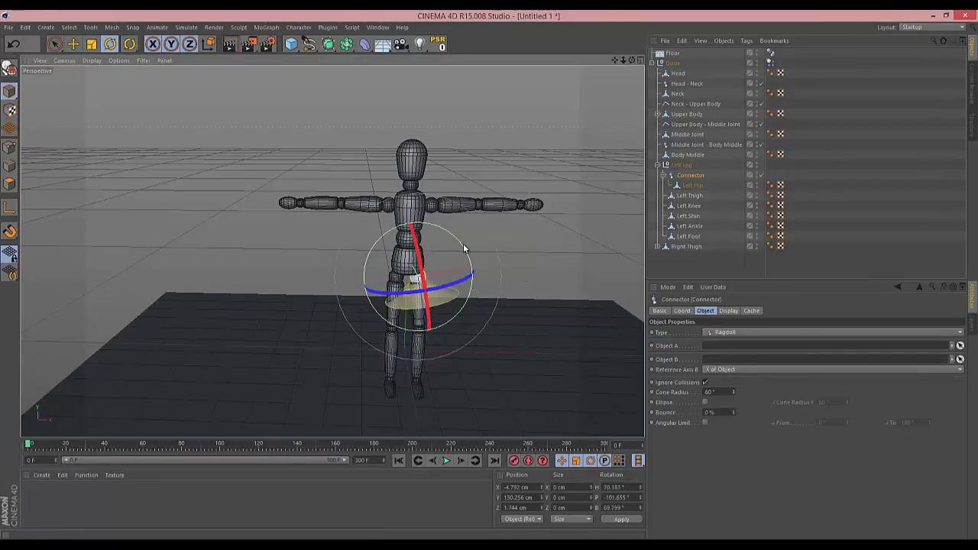
left_click_drag(464, 248, 462, 243)
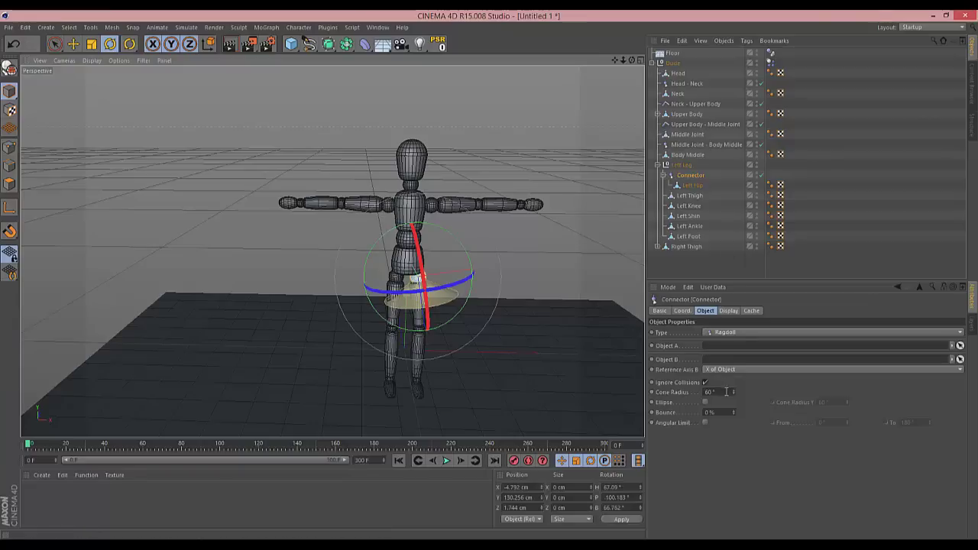
left_click_drag(733, 395, 732, 395)
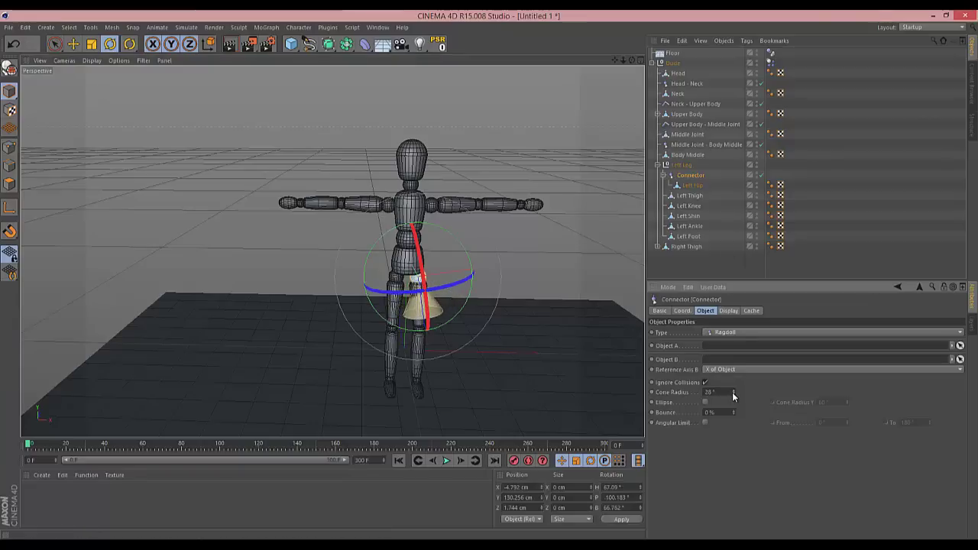
left_click(733, 395)
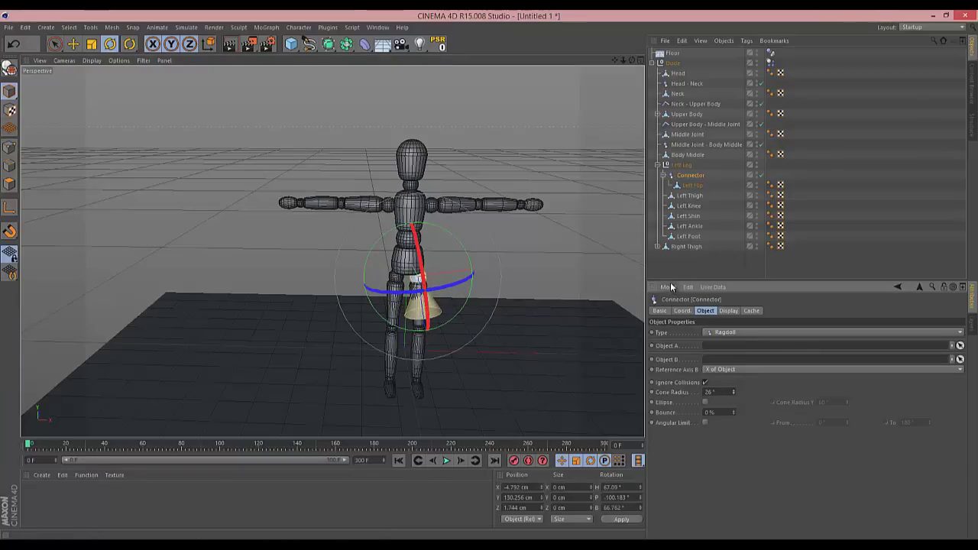
- Rename the hip connector Body Middle - Left Hip
double_click(691, 175)
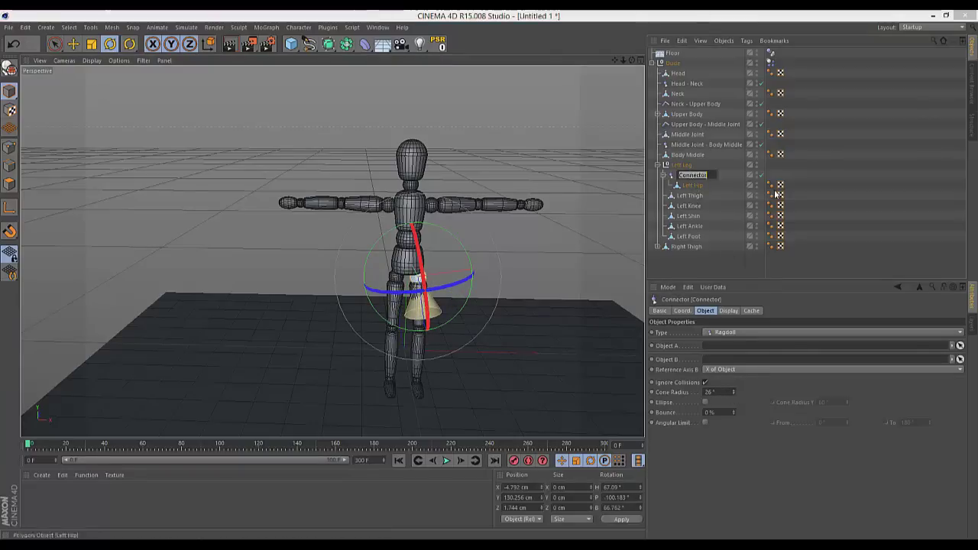
type("Body Mi")
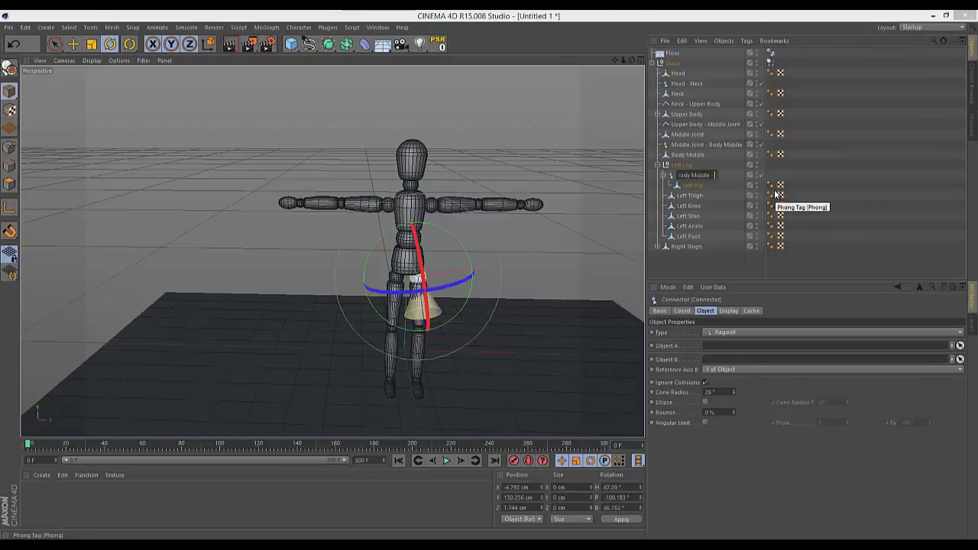
type("ddle")
type(" - Left Hip")
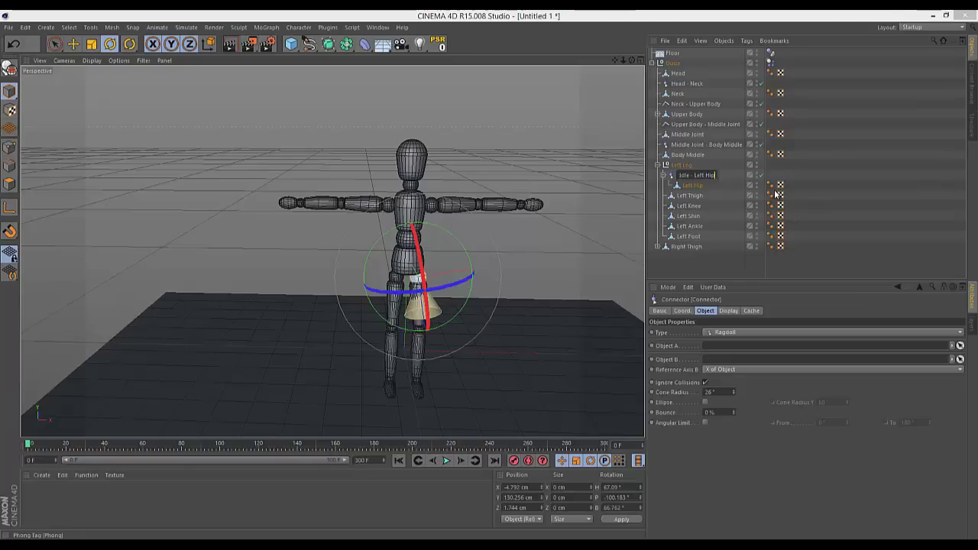
key("Return")
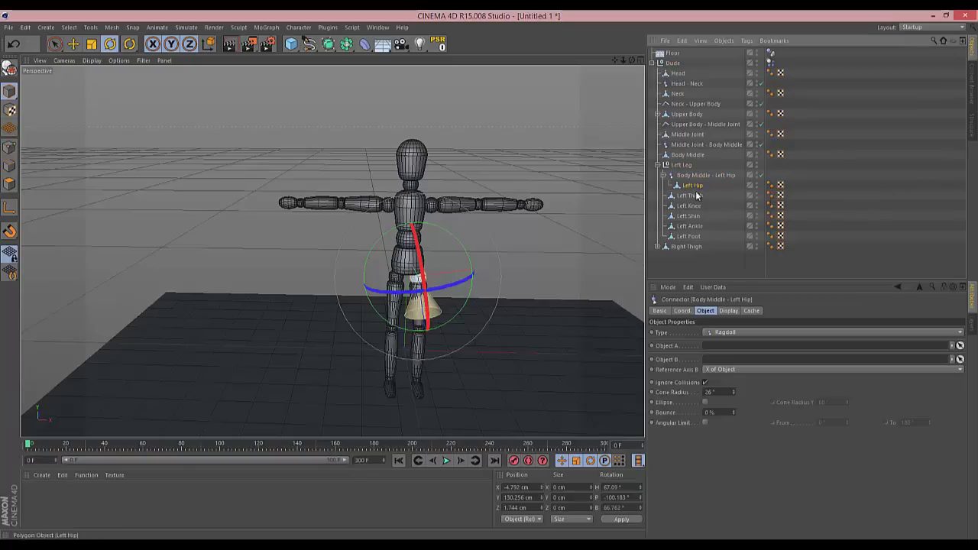
- Move Left Hip out beneath the Body Middle - Left Hip connector and assign Body Middle as Object A and Left Hip as Object B
left_click(693, 188)
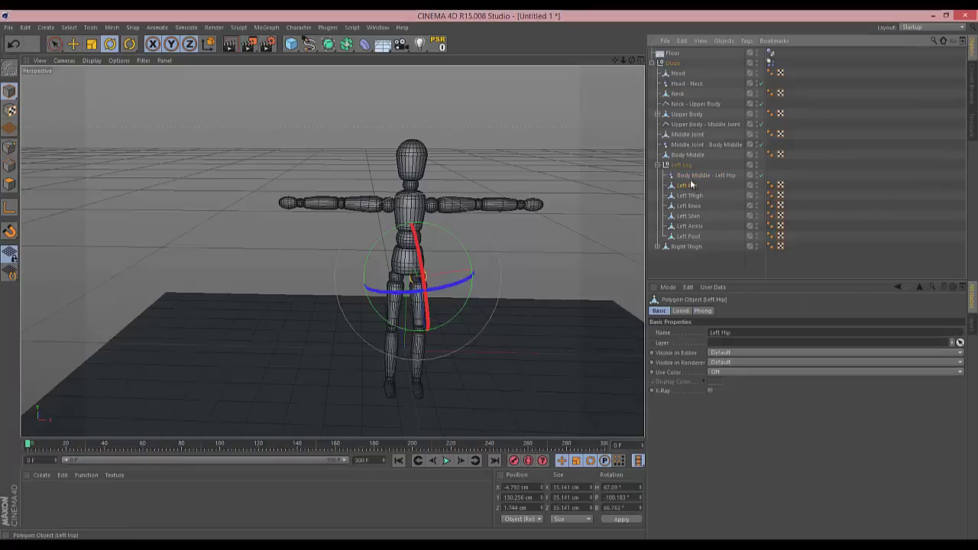
left_click(693, 176)
left_click_drag(691, 185, 718, 359)
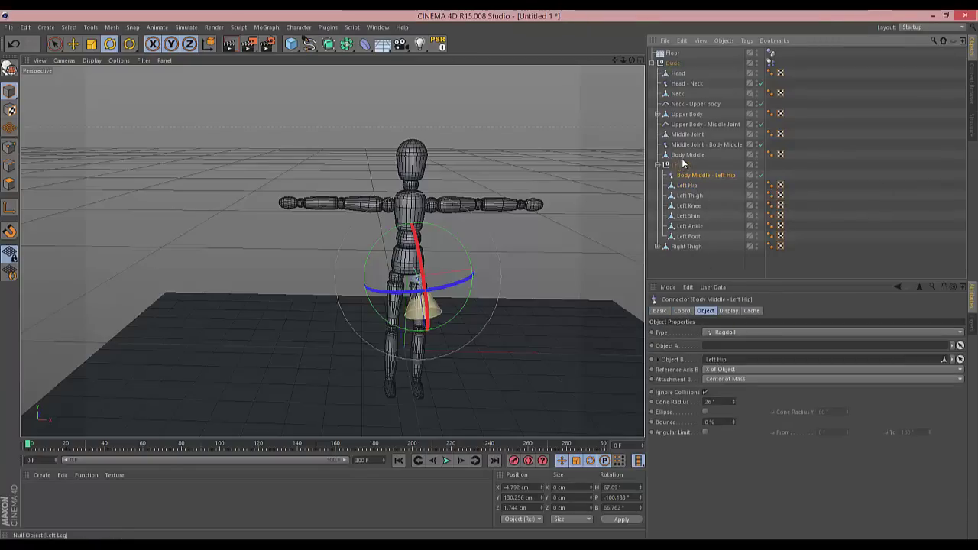
left_click_drag(684, 163, 718, 347)
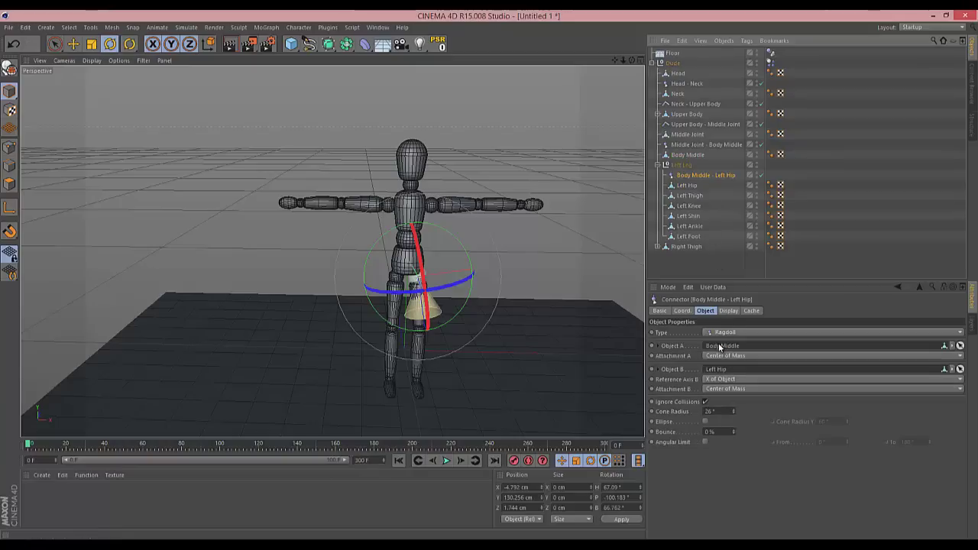
- Rotate the Body Middle - Left Hip connector's cone up toward the torso to about H 250°, P -258°, B -70°
left_click(692, 186)
left_click(695, 197)
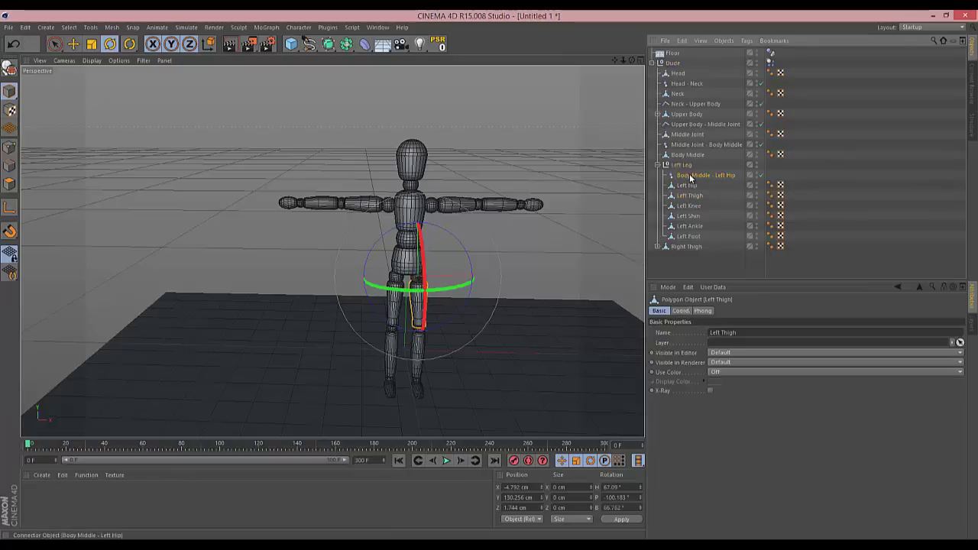
left_click(692, 176)
left_click(691, 186)
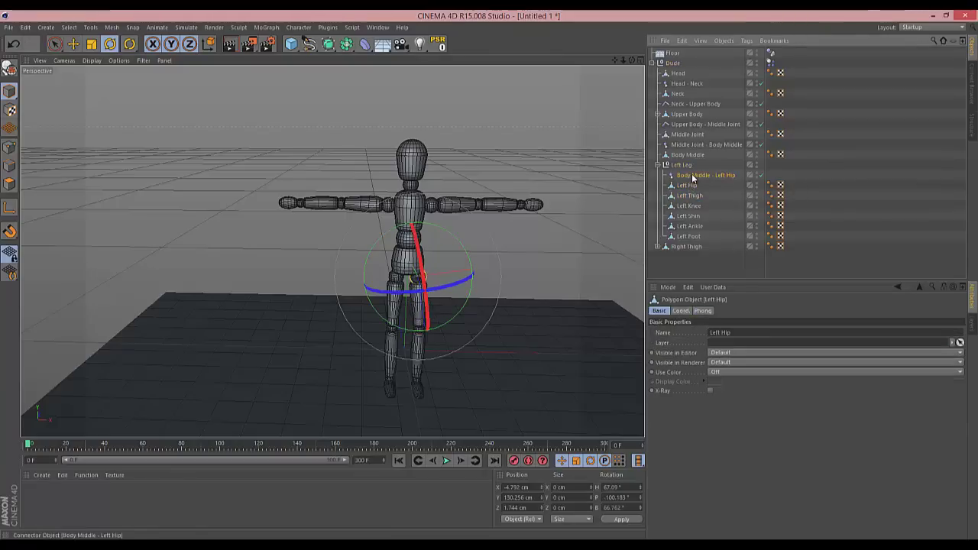
left_click(691, 175)
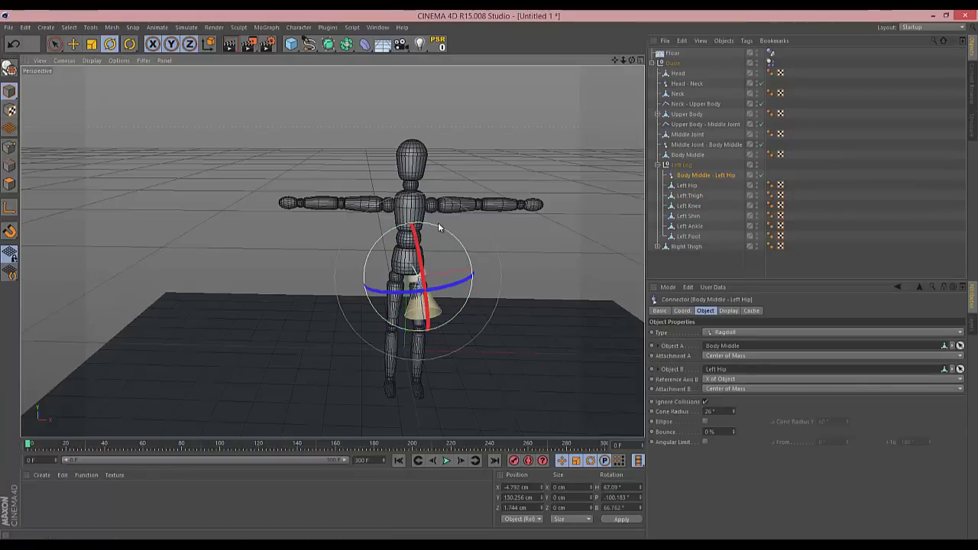
left_click_drag(437, 223, 392, 349)
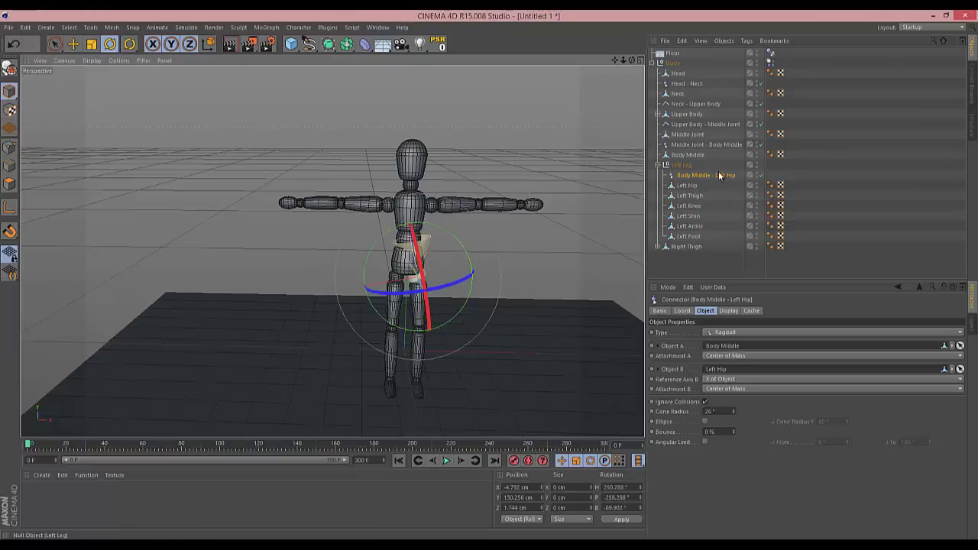
- Duplicate the Body Middle - Left Hip connector between Left Hip and Left Thigh and rename the copy Left Hip - Thigh
left_click_drag(719, 175, 696, 193, "ctrl")
double_click(699, 196)
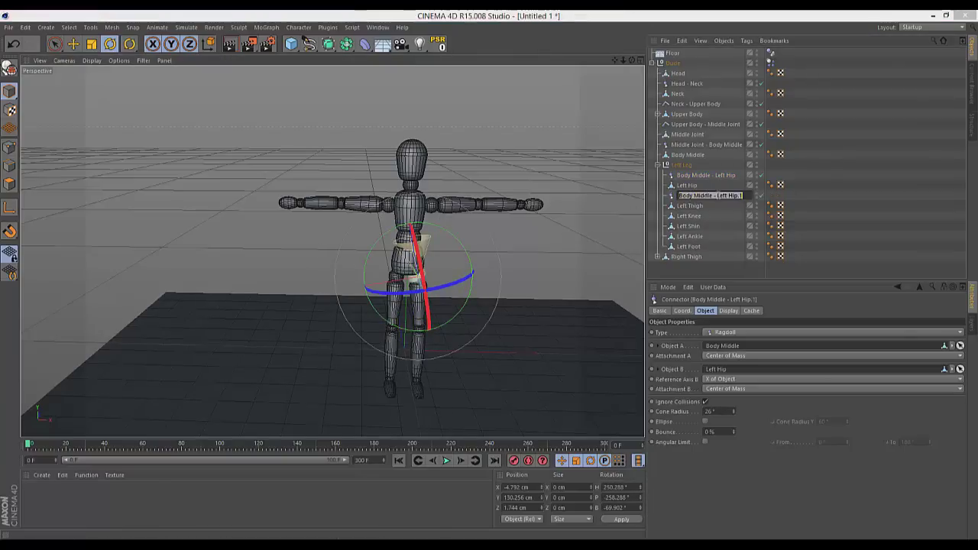
type("Left Hip -")
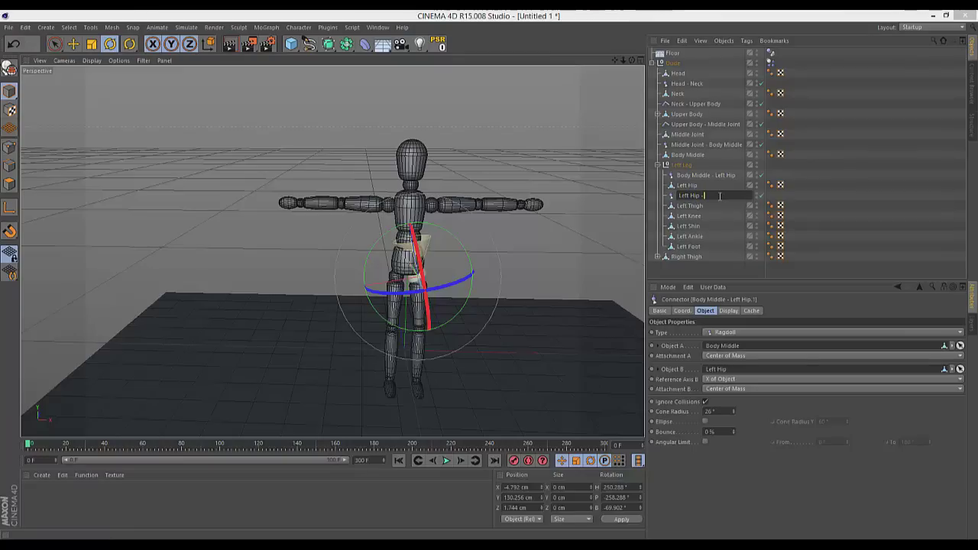
type(" Thigh")
key("Return")
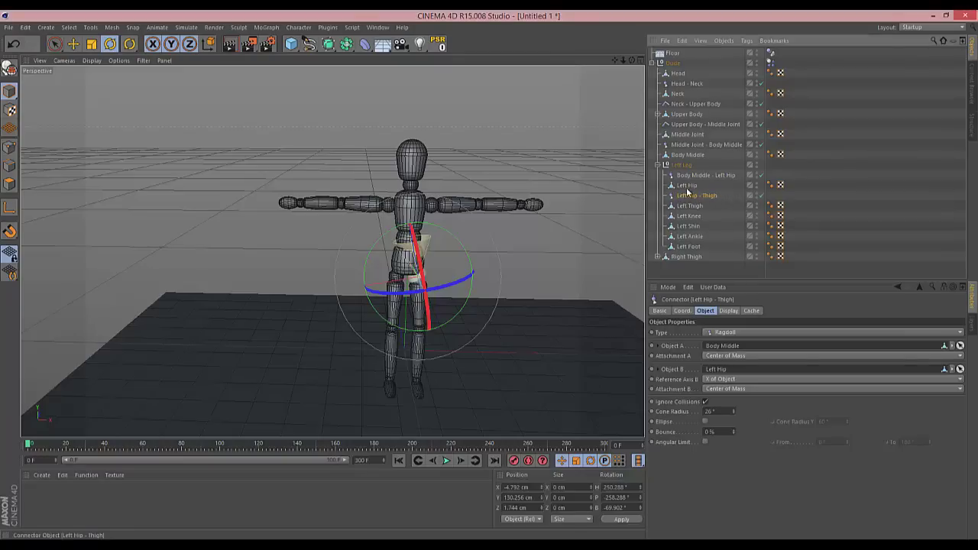
- Link Left Hip as Object A and Left Thigh as Object B, and rotate the cone down to about H 53°, P -97°, B 53°
left_click_drag(690, 185, 736, 377)
left_click_drag(690, 207, 722, 372)
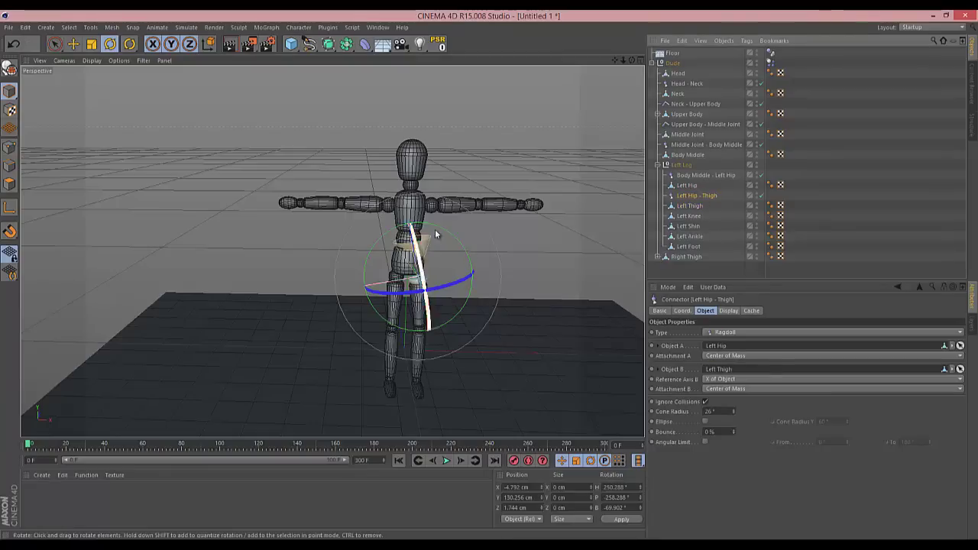
left_click_drag(452, 236, 351, 346)
left_click(669, 64)
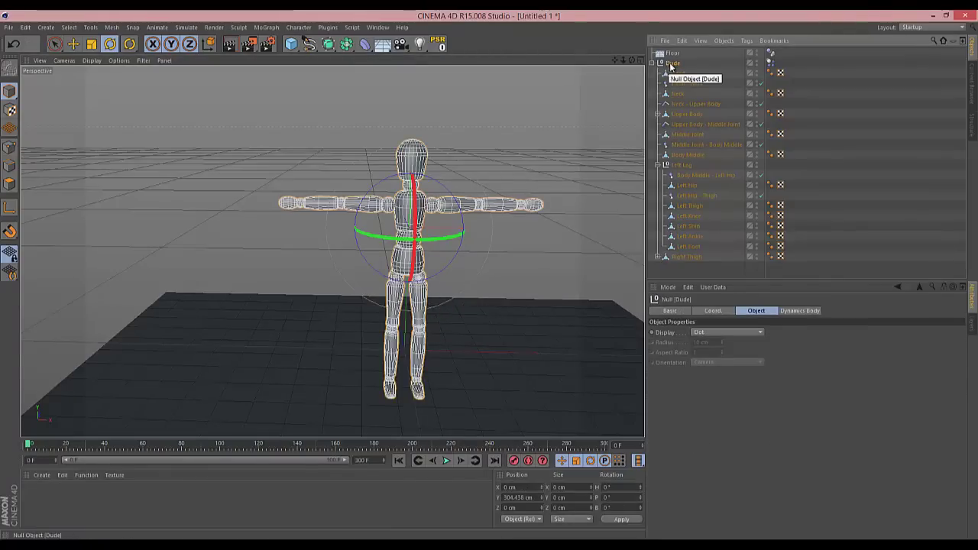
left_click(686, 84)
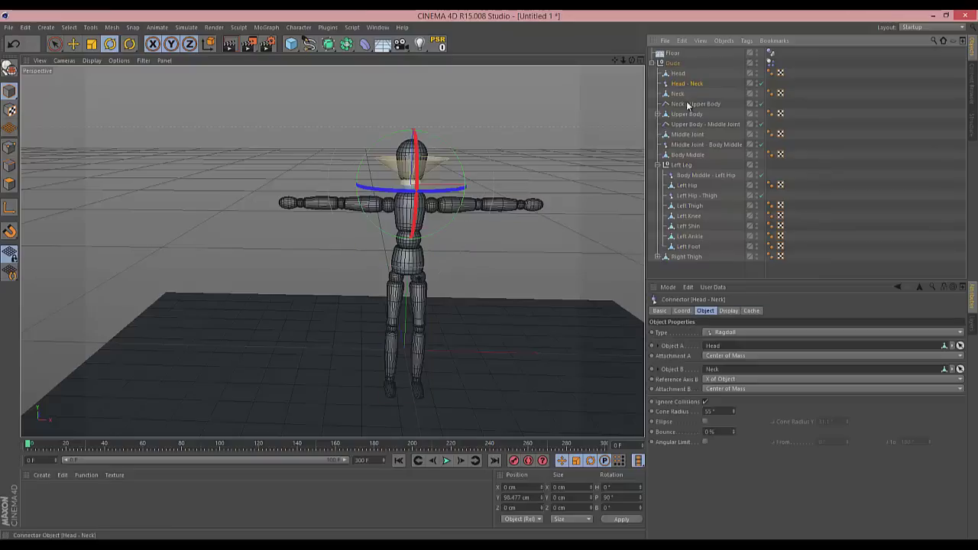
left_click(692, 195)
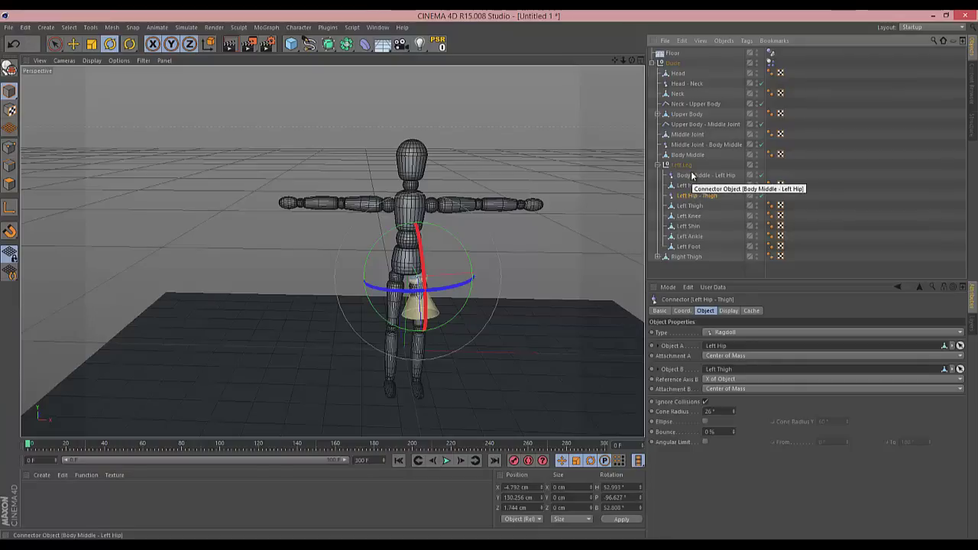
left_click(691, 206)
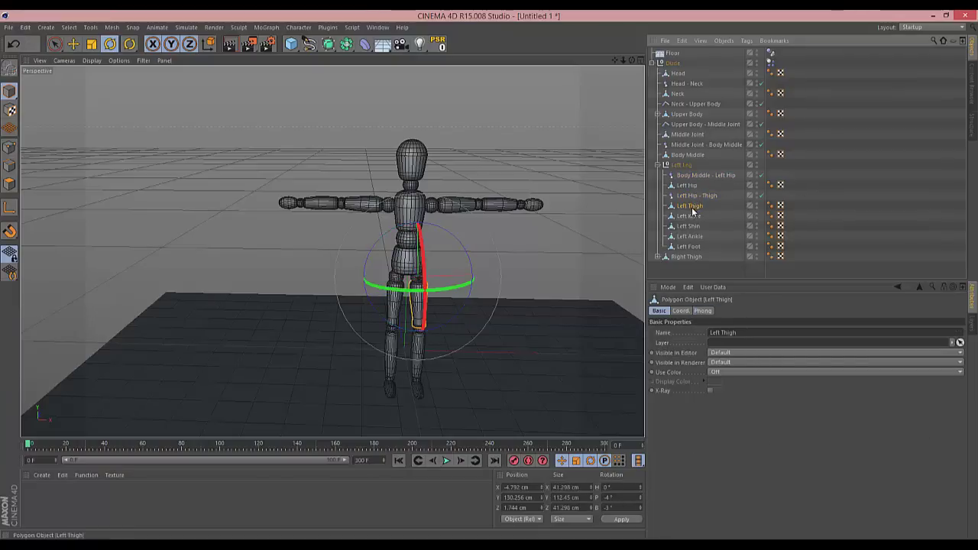
- Add a dynamics Connector at the left knee, placed just above Left Knee in the Left Leg group, and name it Left Thigh - Knee
left_click(690, 215)
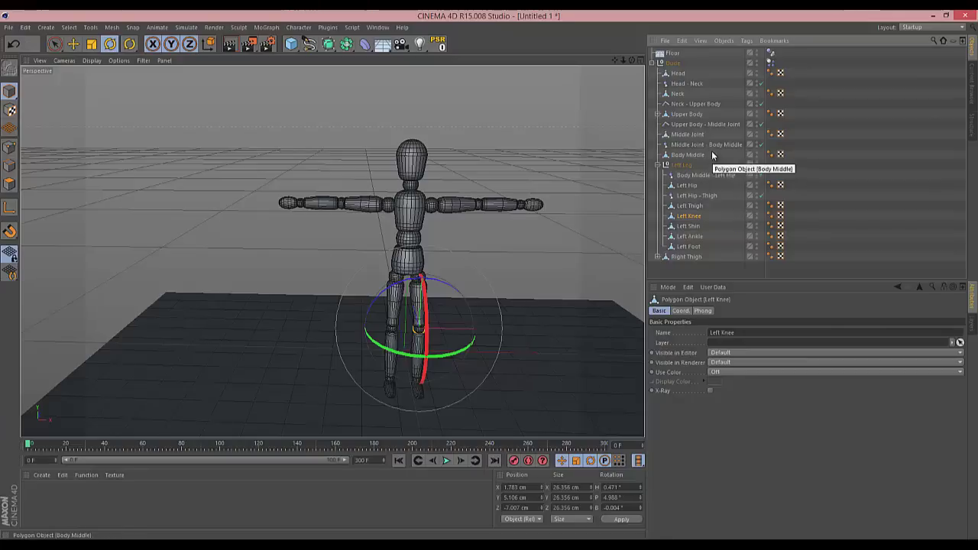
left_click(186, 27)
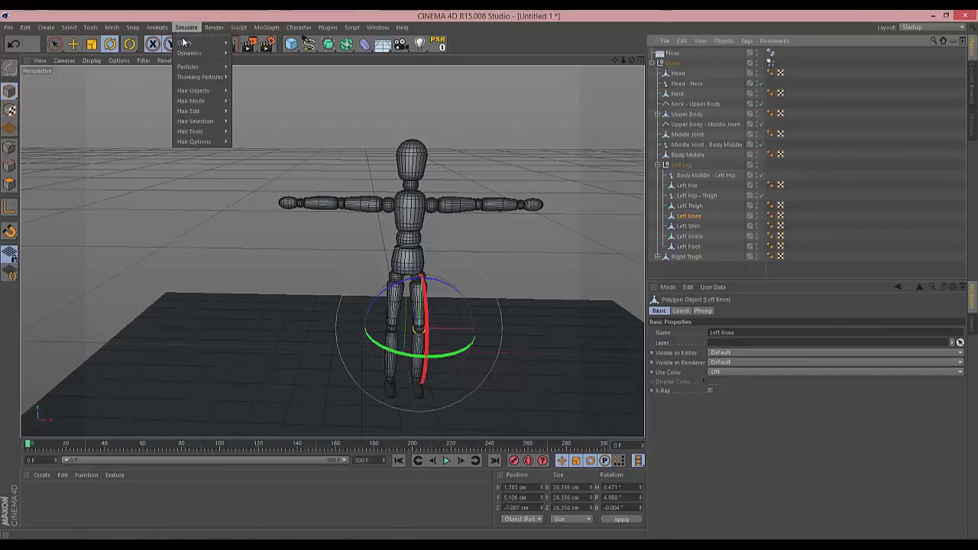
mouse_move(197, 52)
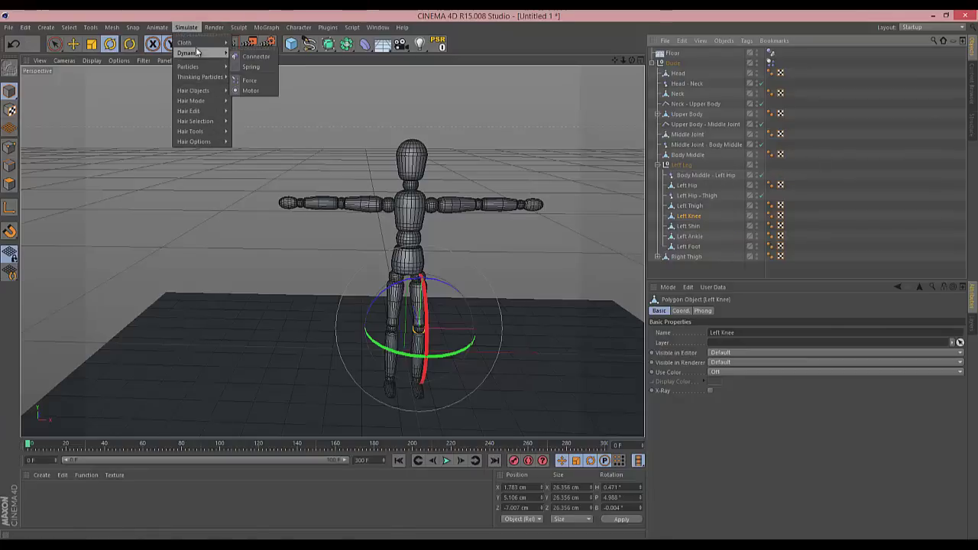
left_click(266, 57)
left_click_drag(630, 59, 488, 275)
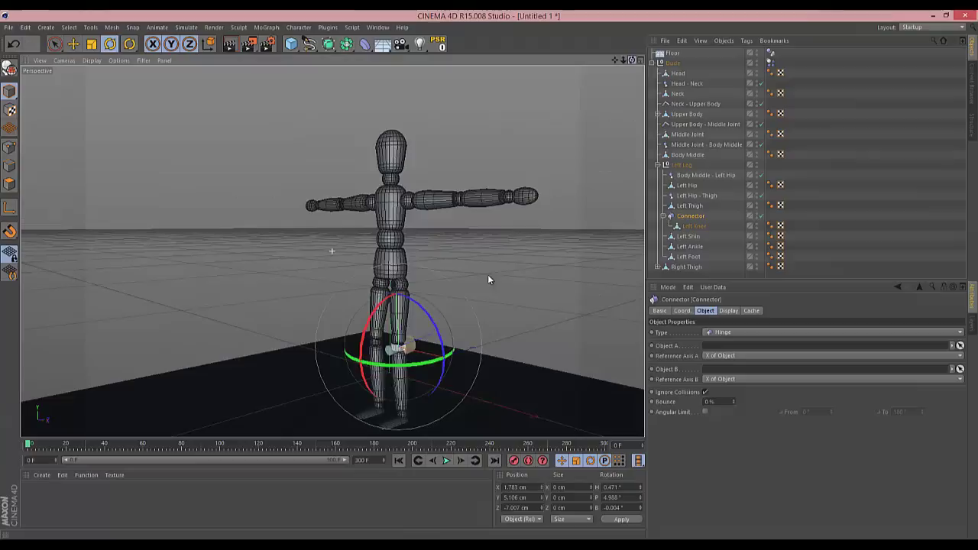
left_click_drag(695, 236, 694, 231)
double_click(693, 217)
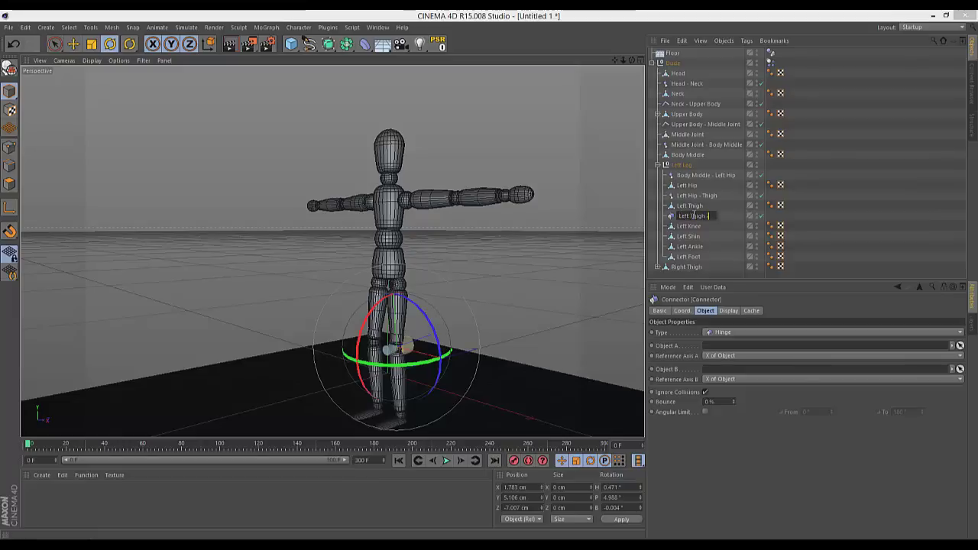
key("Return")
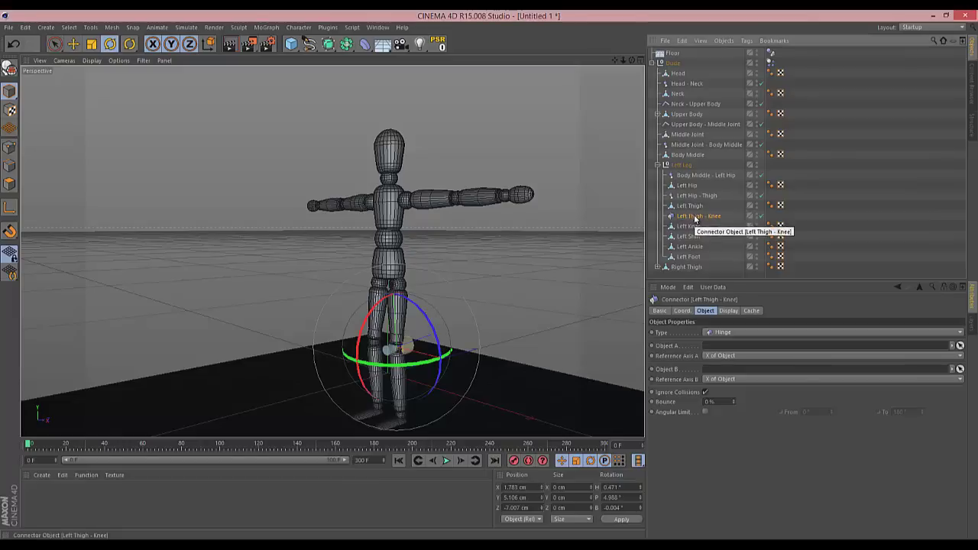
- Turn the knee hinge sideways to about H -90°, P 0°, B 5°, and enable its Angular Limit from -122° to 78°
left_click_drag(441, 350, 356, 362, "shift")
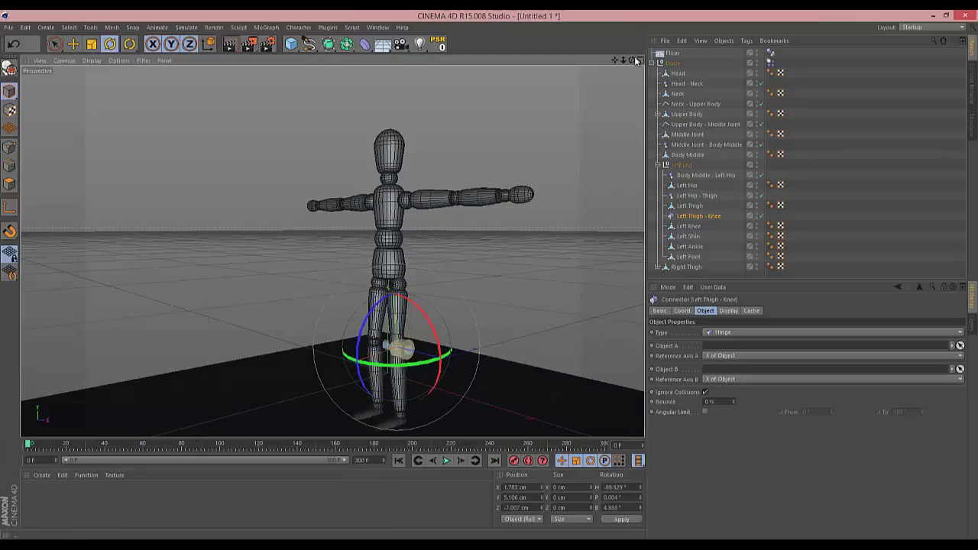
left_click_drag(632, 60, 490, 276)
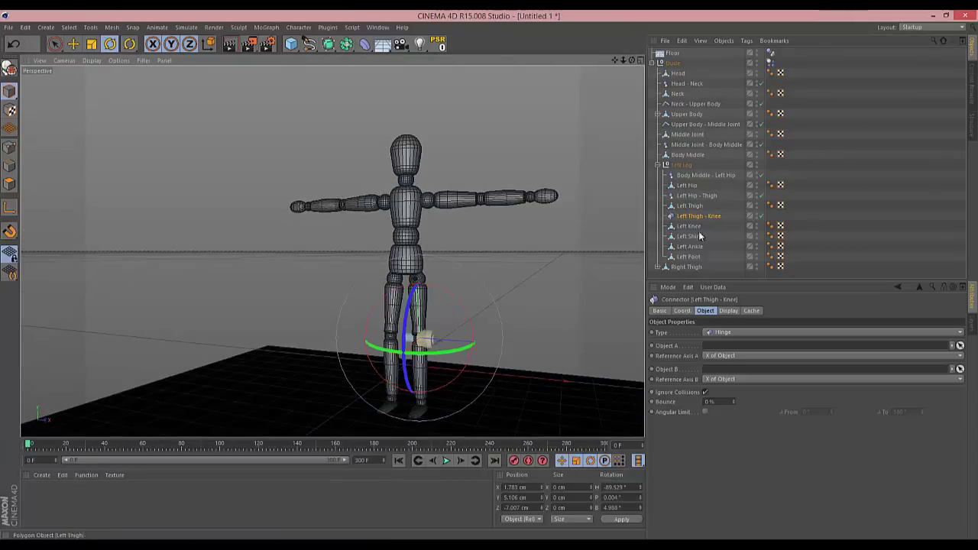
left_click_drag(631, 61, 632, 64)
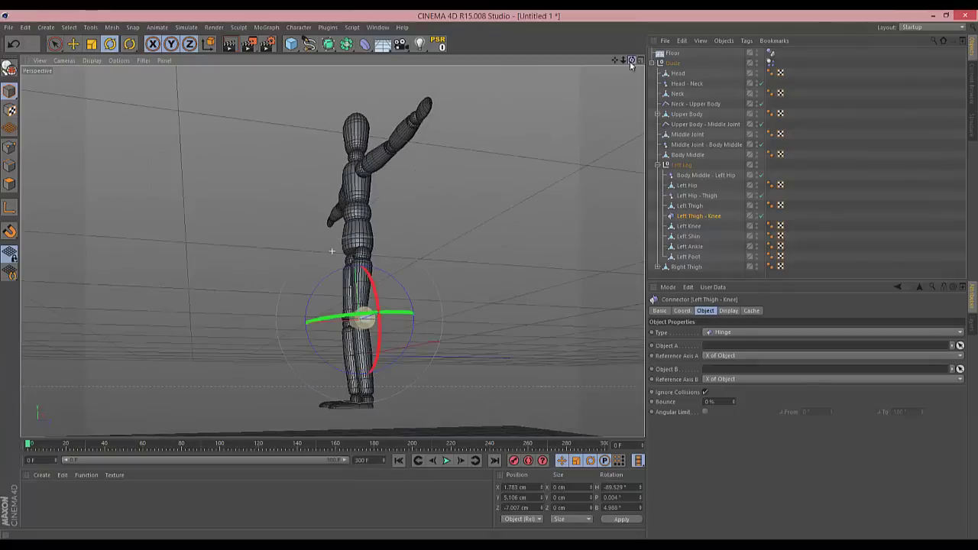
left_click(706, 412)
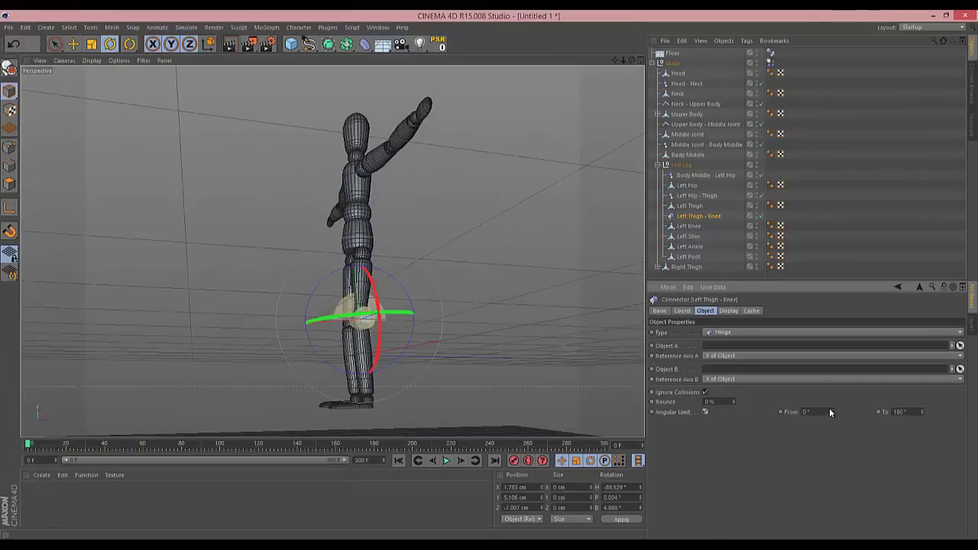
left_click_drag(829, 408, 829, 410)
left_click_drag(829, 411, 832, 410)
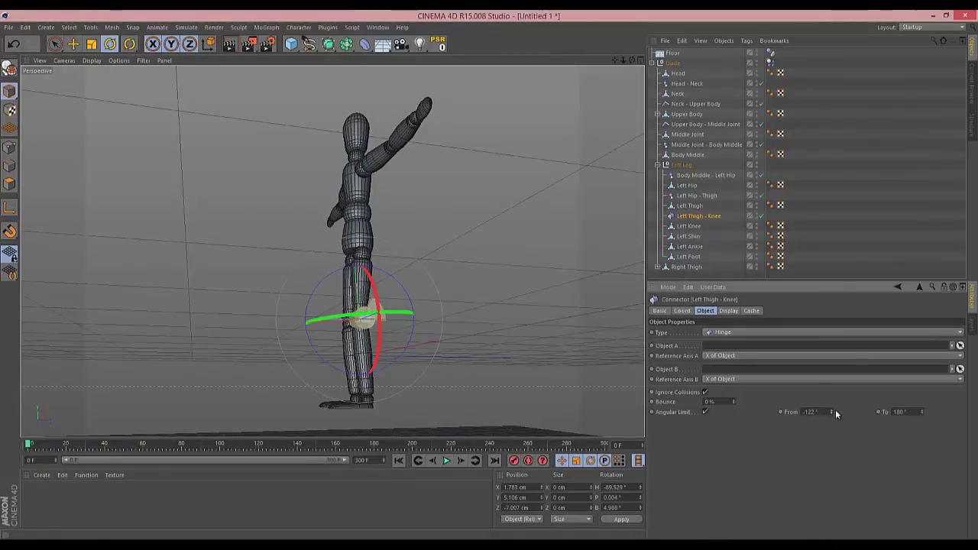
left_click_drag(922, 410, 922, 413)
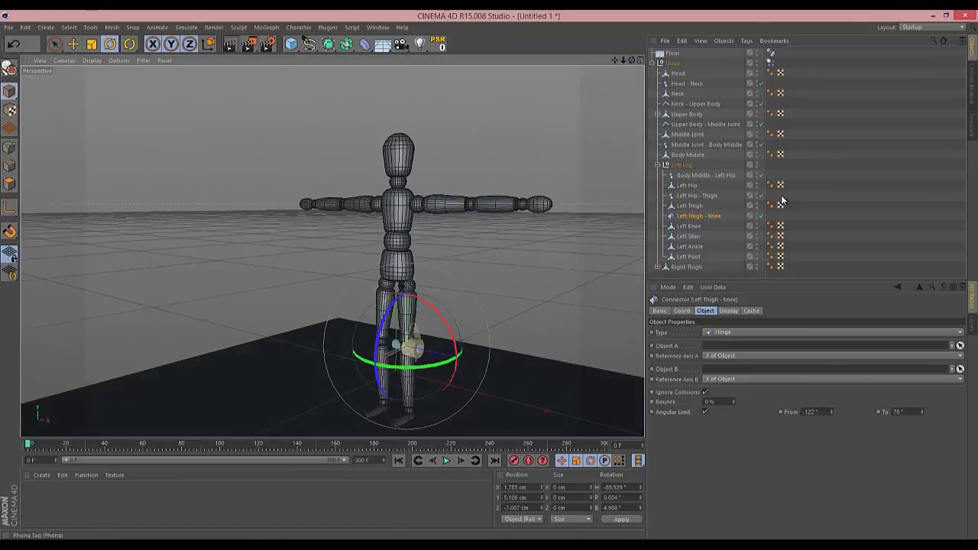
- Assign Left Thigh as Object A and Left Knee as Object B of the Left Thigh - Knee connector
left_click_drag(689, 205, 718, 348)
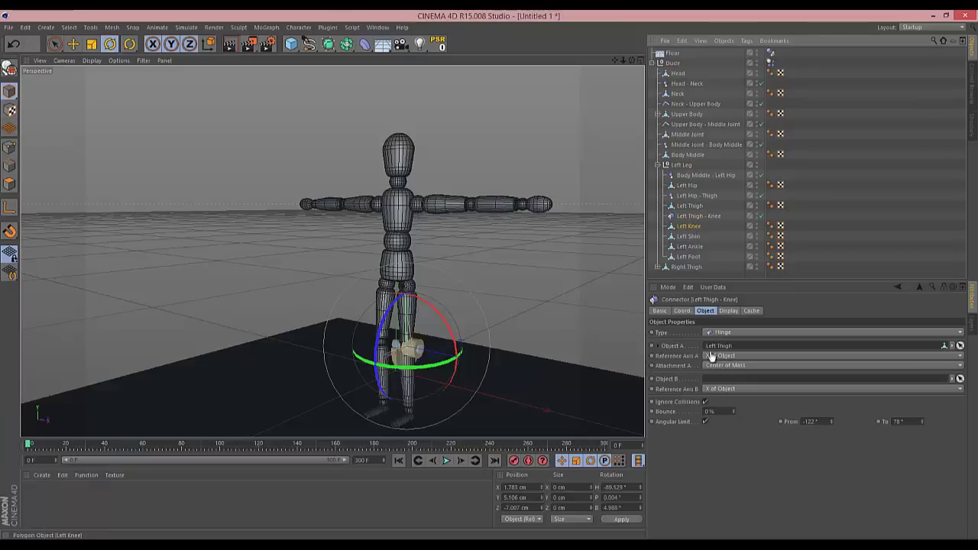
left_click_drag(715, 381, 715, 382)
left_click(715, 217)
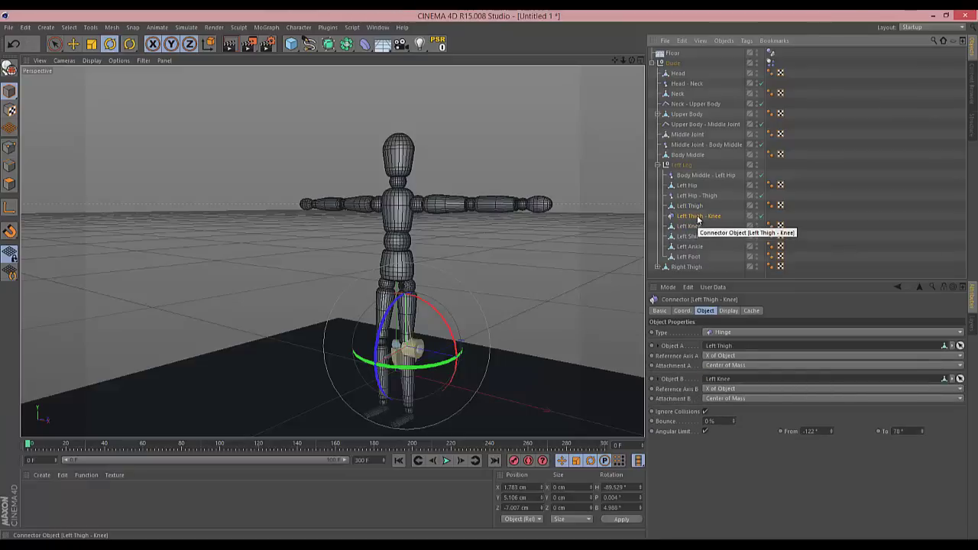
- Duplicate the Left Thigh - Knee connector between Left Knee and Left Shin and rename the copy Left Knee - Shin
left_click_drag(686, 235, 687, 232, "ctrl")
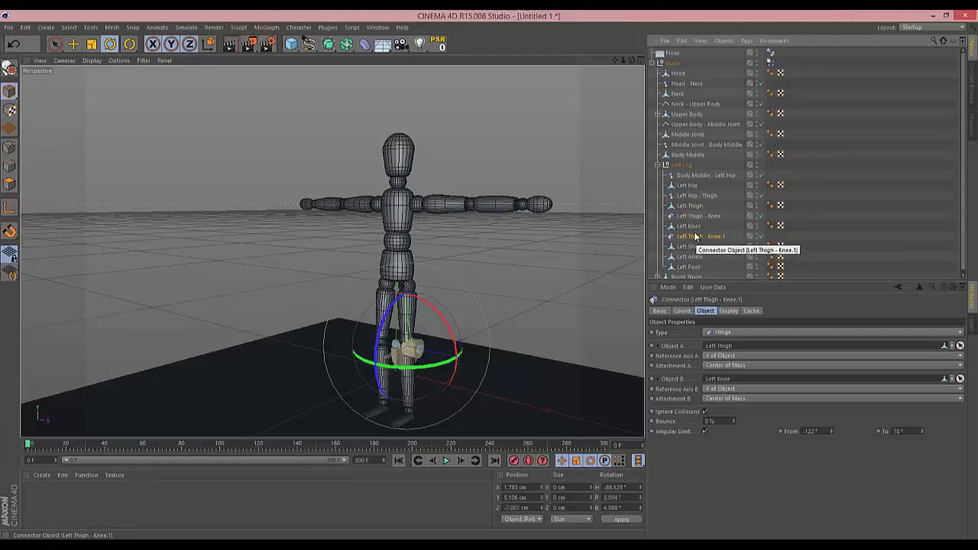
left_click(688, 226)
double_click(699, 237)
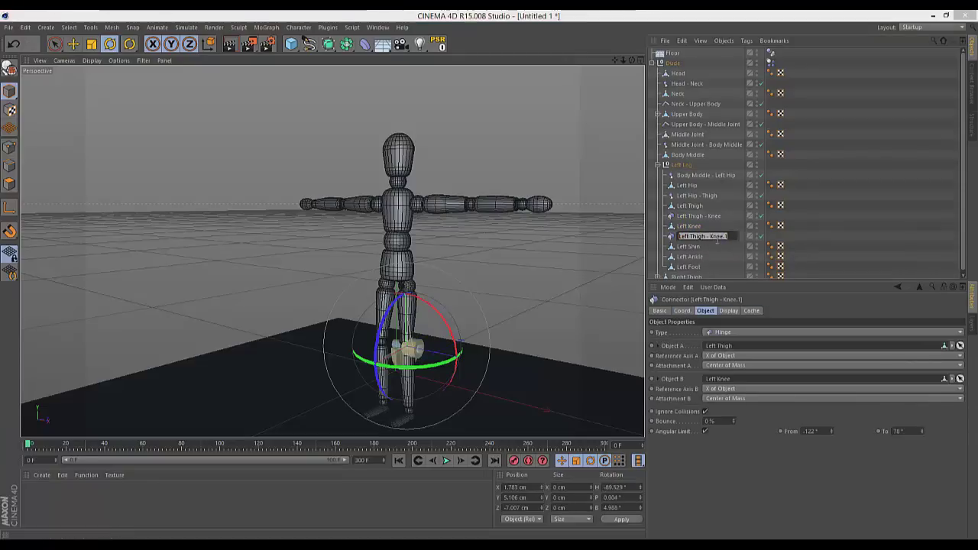
type("L")
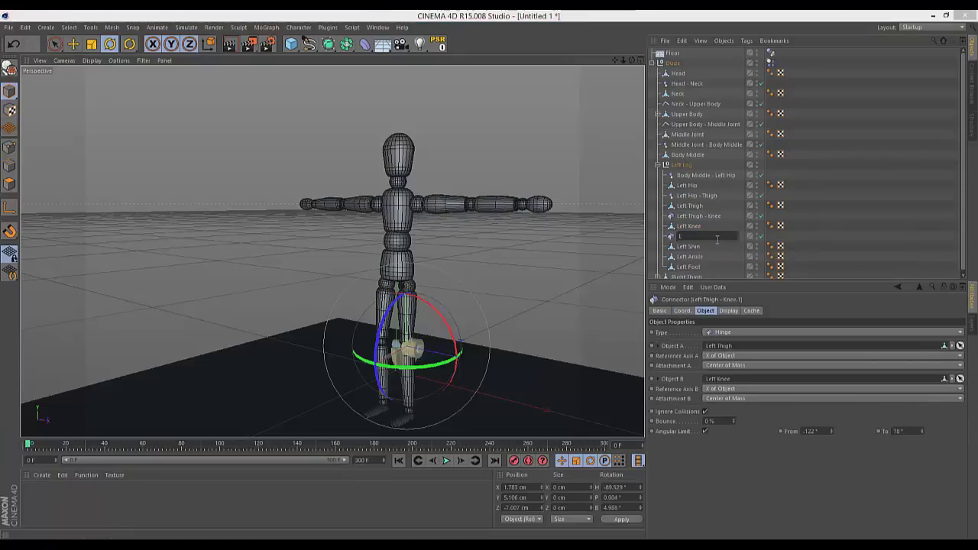
type("eft Knee - Shin")
key("Return")
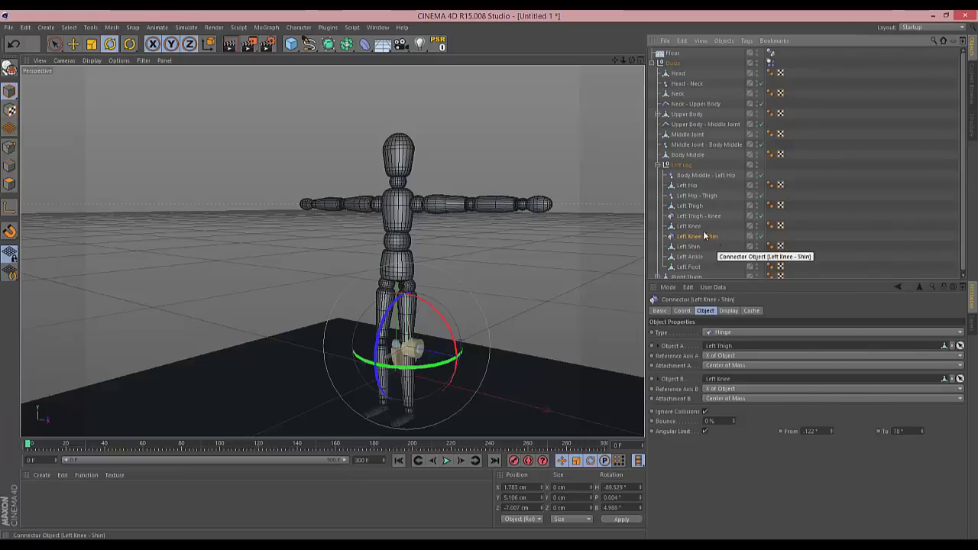
- Assign Left Knee as Object A and Left Shin as Object B of the Left Knee - Shin connector
left_click_drag(682, 227, 726, 374)
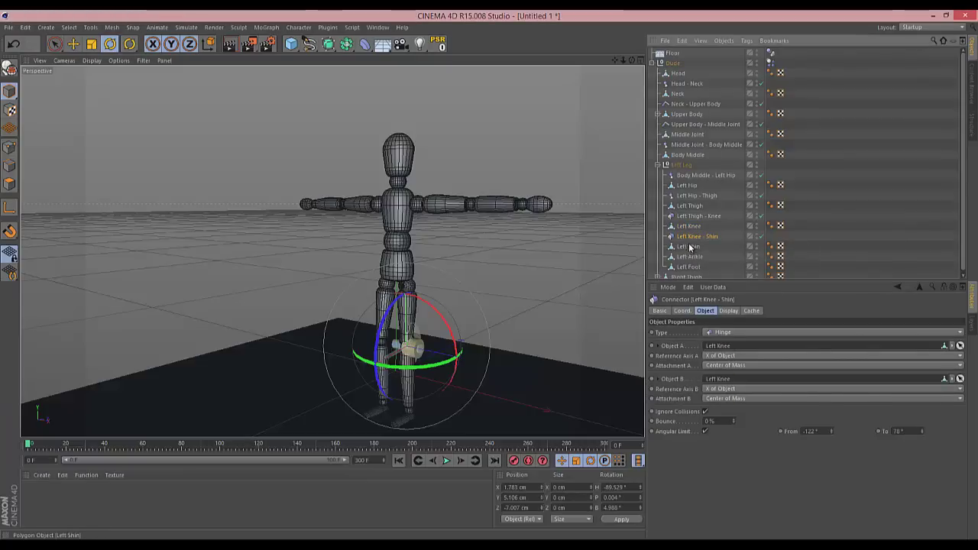
left_click_drag(683, 246, 721, 377)
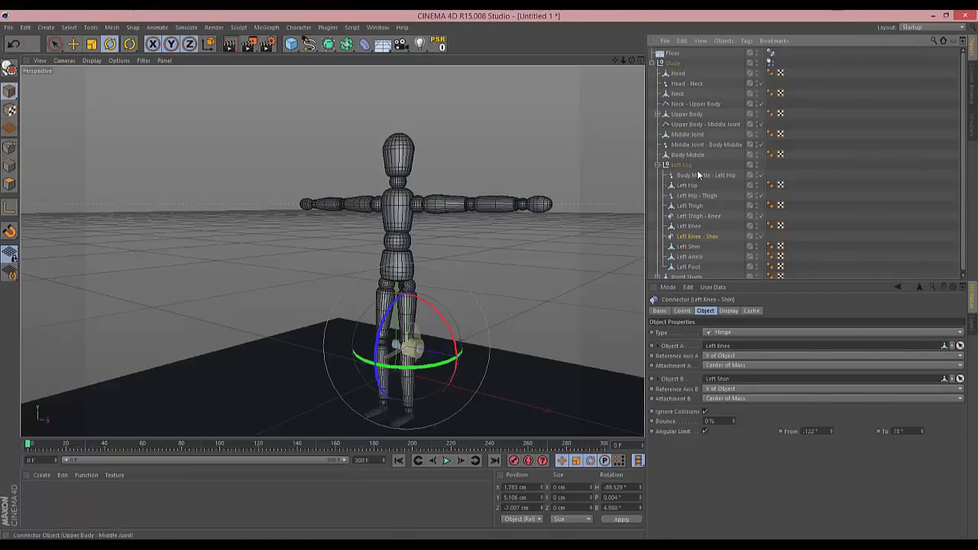
left_click_drag(482, 275, 490, 280, "alt")
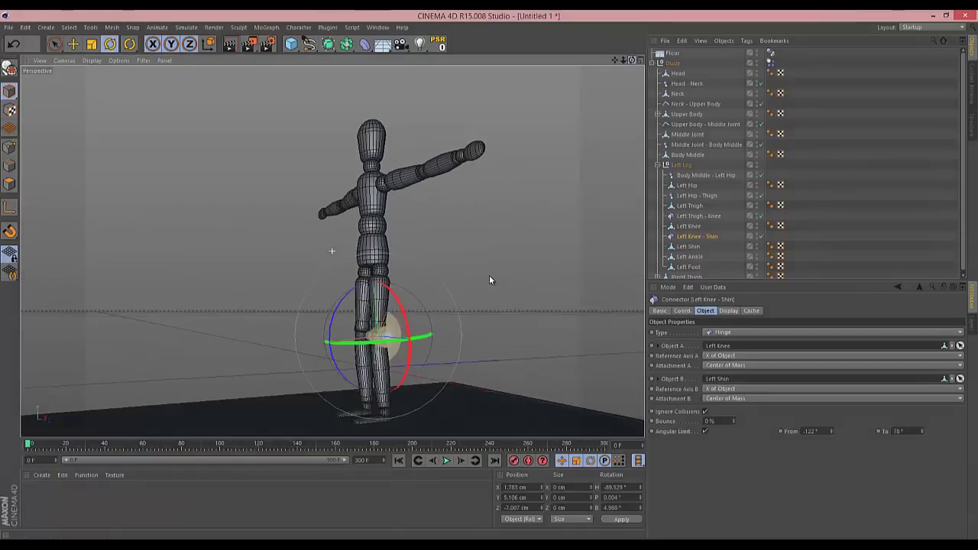
left_click(696, 247)
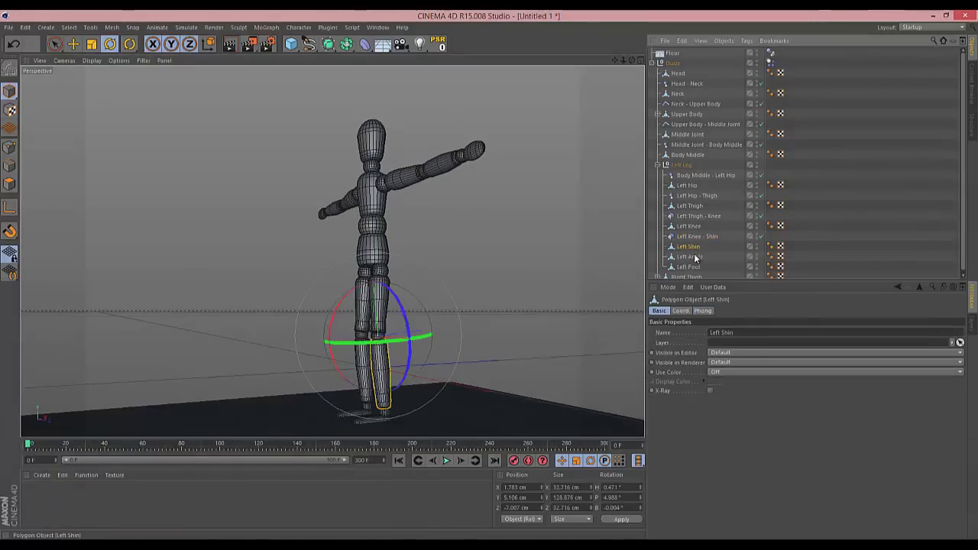
left_click(693, 257)
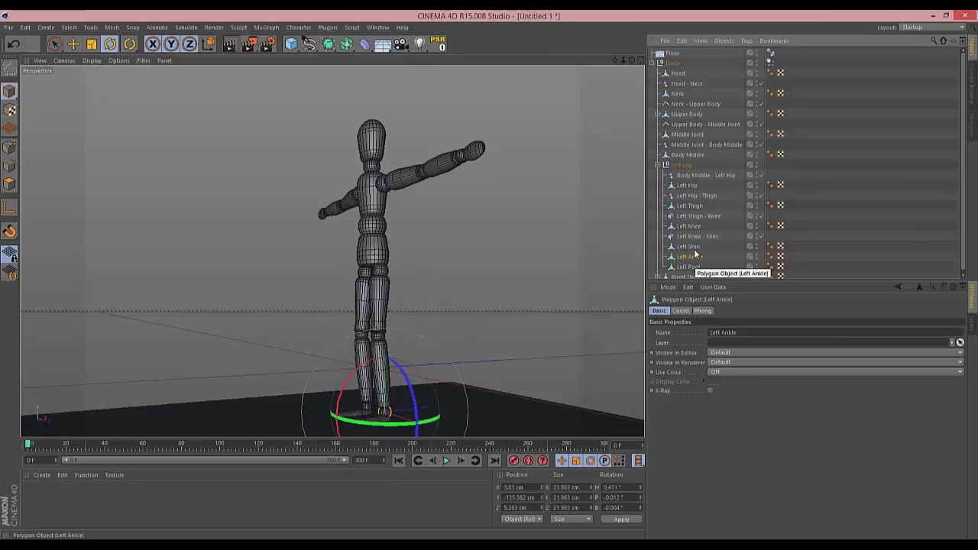
left_click(703, 235)
left_click(705, 216, "ctrl")
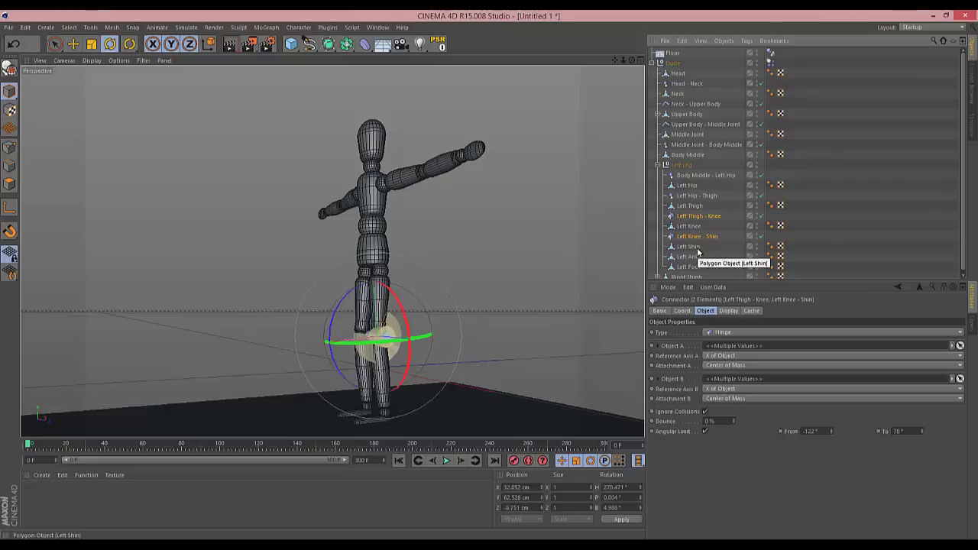
left_click(692, 257)
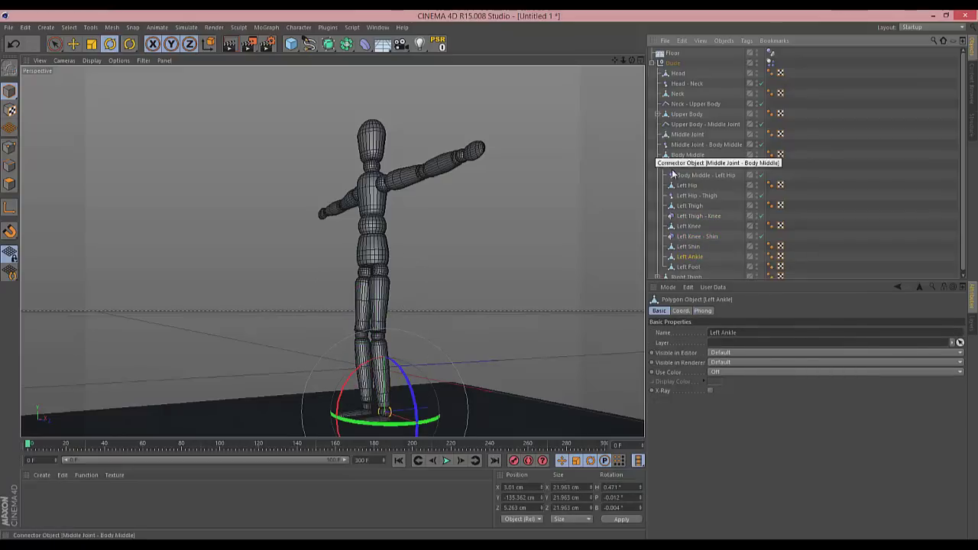
- Duplicate the Body Middle - Left Hip connector under Left Ankle and reset the copy's PSR to align it with the ankle
left_click(703, 198)
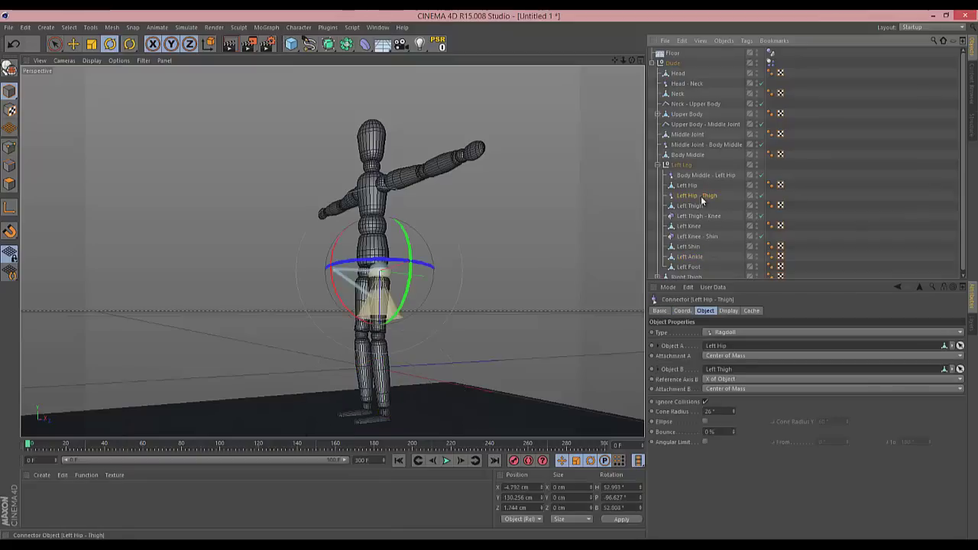
left_click(701, 175)
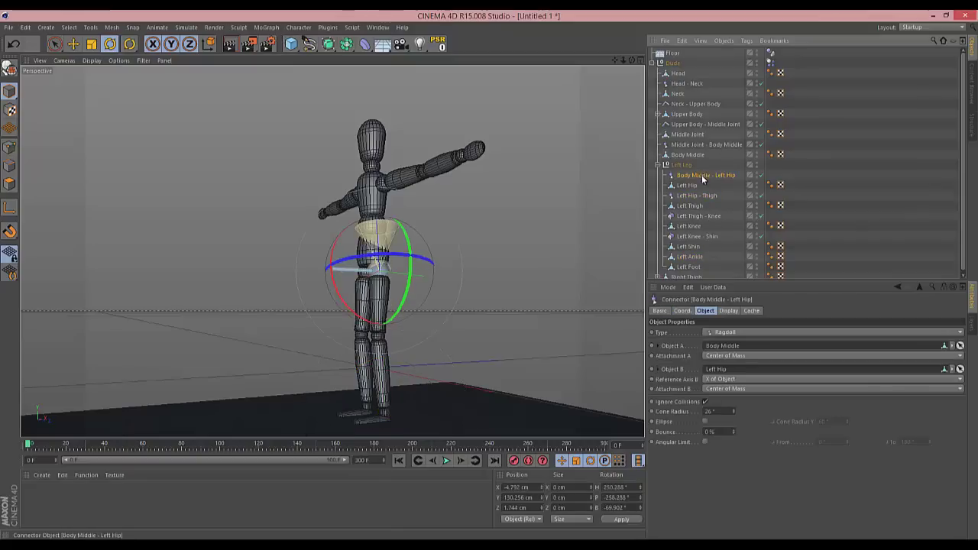
left_click_drag(694, 255, 695, 258)
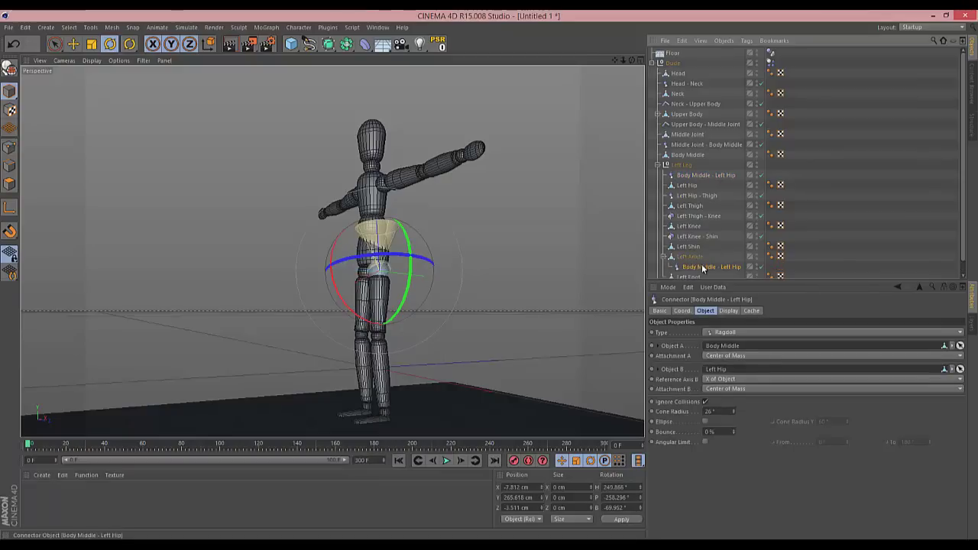
left_click(448, 48)
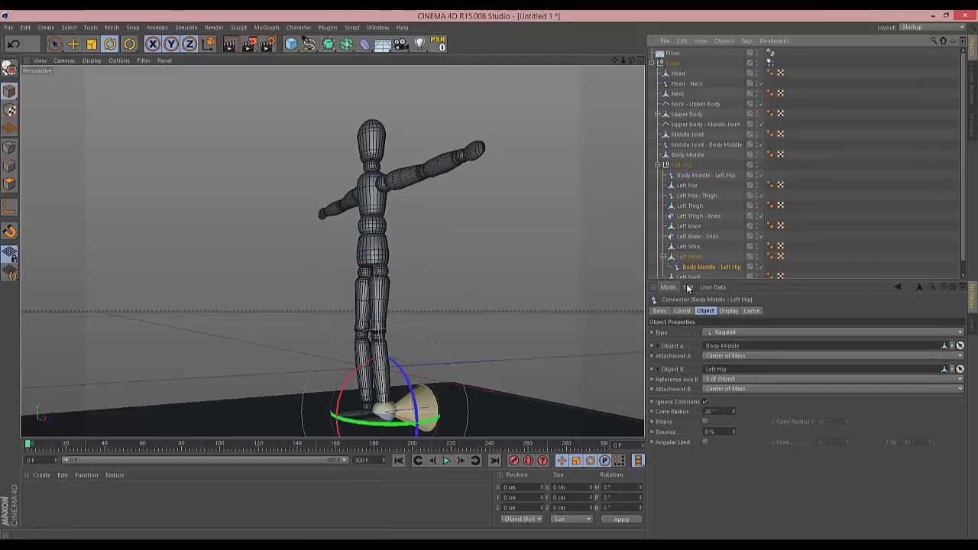
- Rotate the ankle's ragdoll connector so its cone points up the shin, at about H 2°, P 96°, B 5°
key("r")
left_click_drag(418, 353, 492, 280)
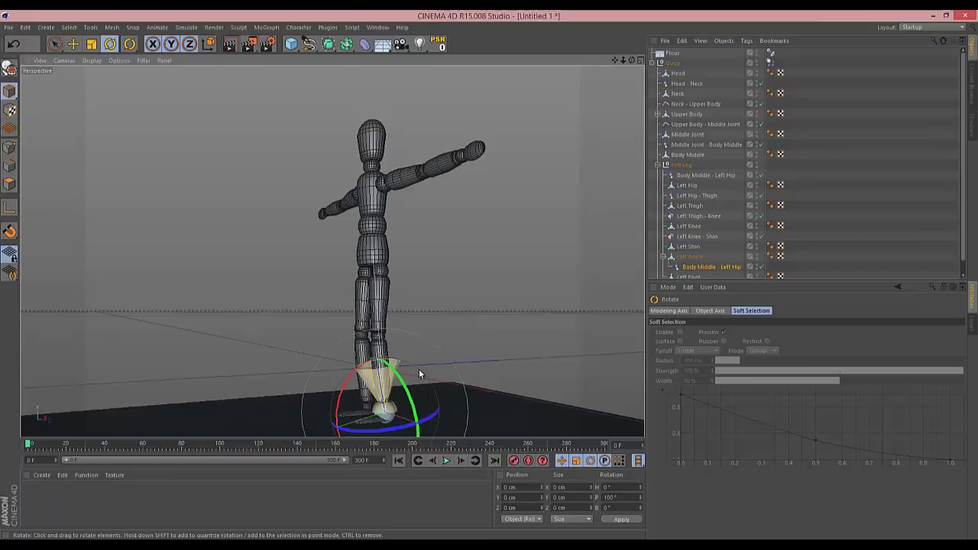
left_click_drag(421, 374, 355, 374)
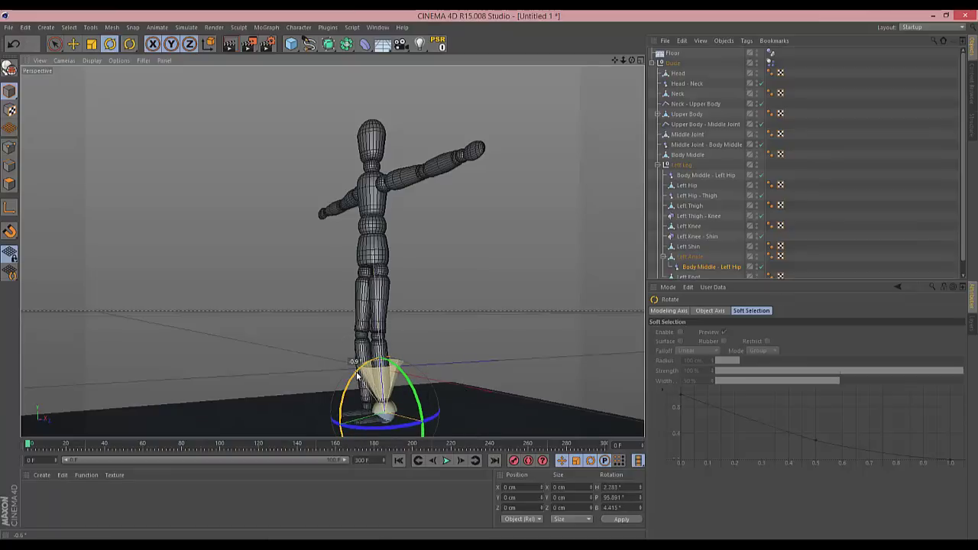
- Move the copied connector out of Left Ankle to sit between Left Shin and Left Ankle, and rename it Left Shin - Ankle
left_click_drag(694, 255, 696, 256)
double_click(697, 256)
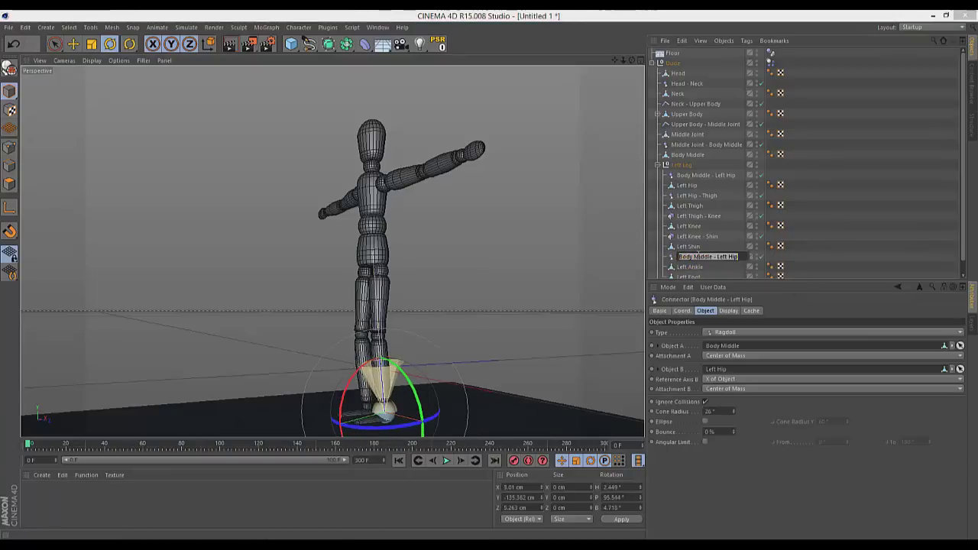
type("Left Sh")
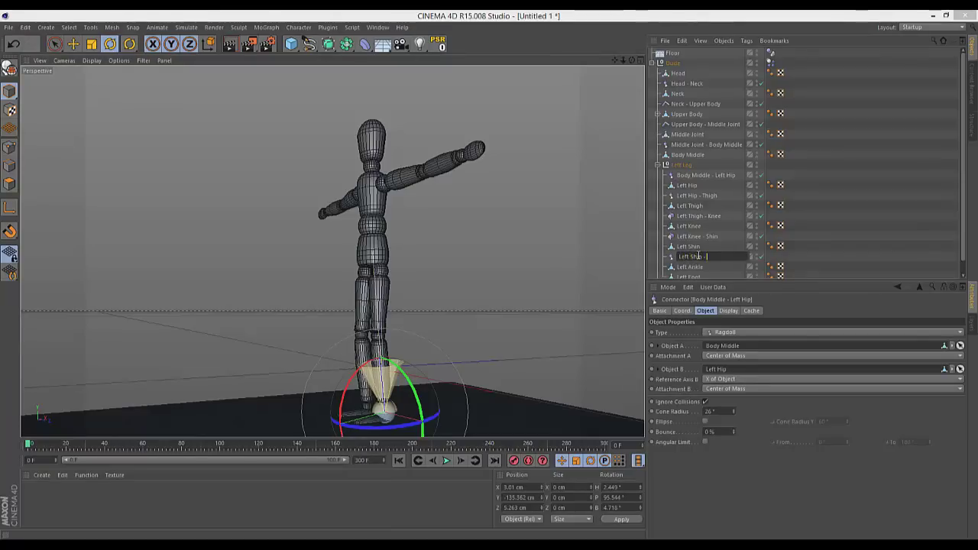
type("in - Ankle")
key("Return")
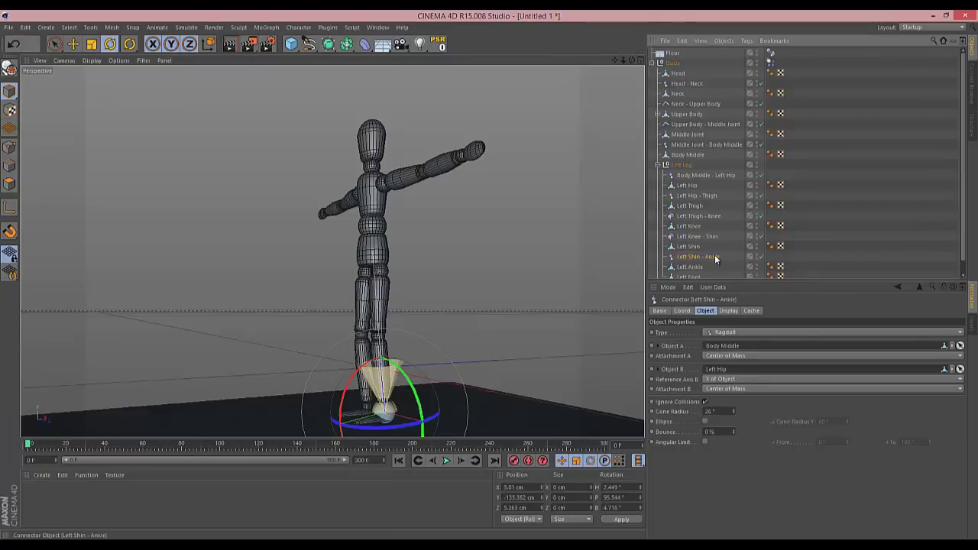
- Assign Left Shin as Object A and Left Ankle as Object B of the Left Shin - Ankle connector
left_click_drag(688, 247, 718, 334)
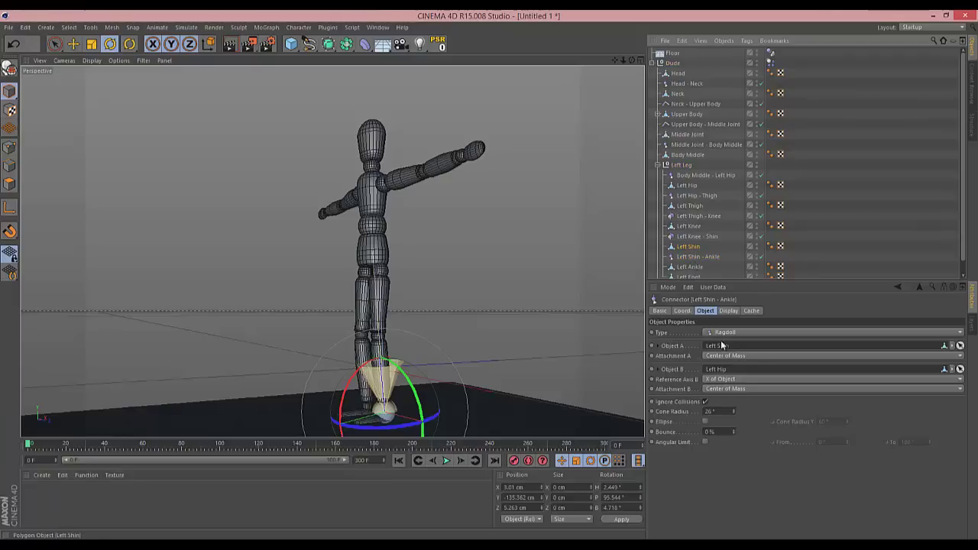
left_click_drag(717, 371, 718, 373)
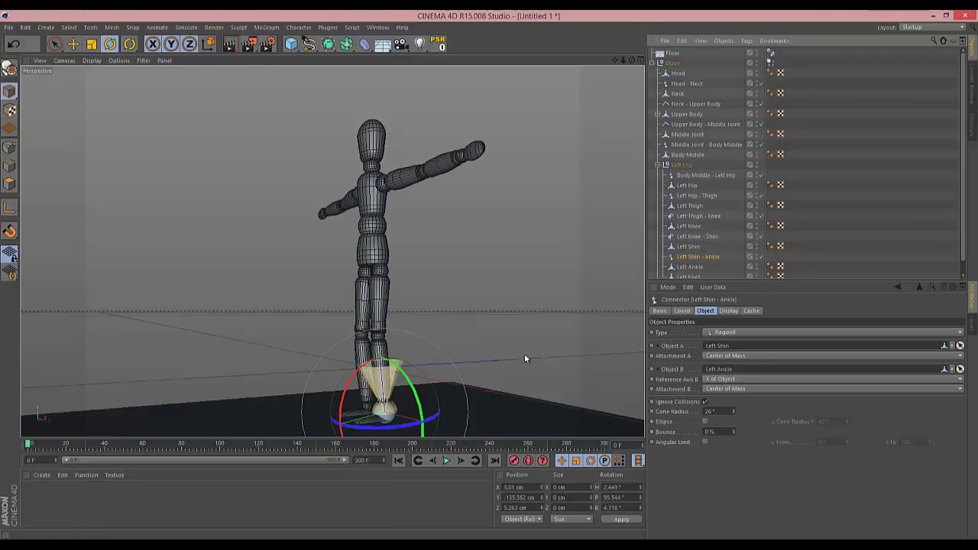
- Duplicate the Left Knee - Shin hinge between Left Ankle and Left Foot and align the copy to Left Ankle using Reset PSR
middle_click_drag(451, 361, 470, 285, "alt")
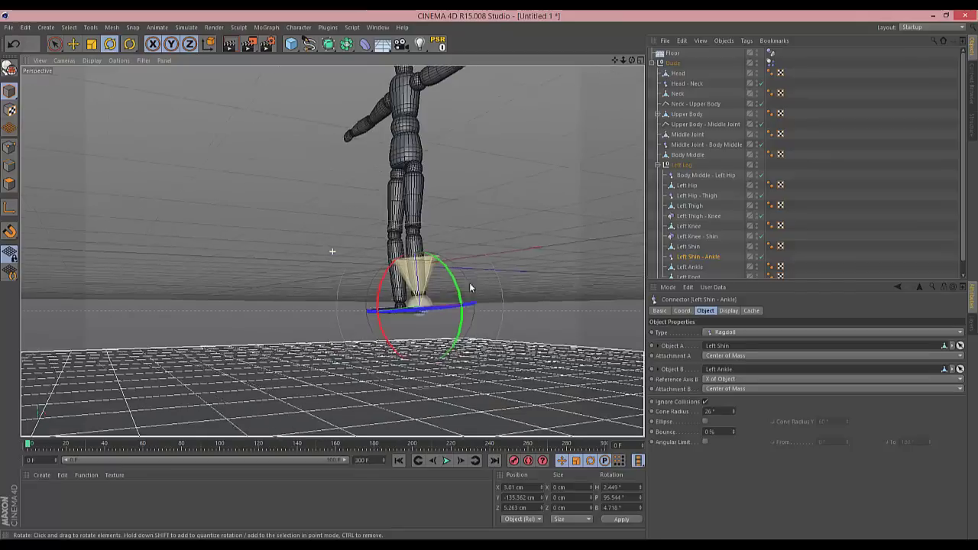
left_click_drag(470, 287, 441, 317, "alt")
left_click(690, 267)
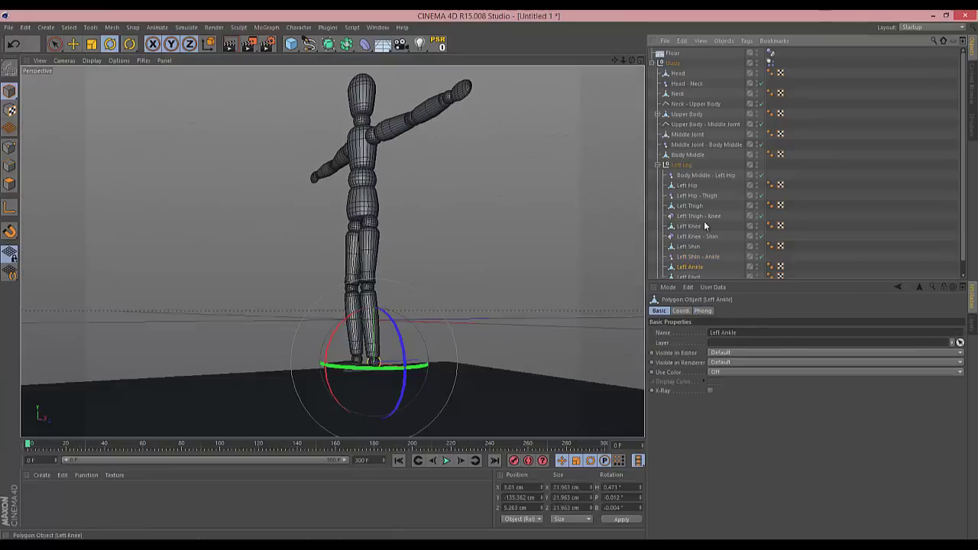
scroll(701, 223, "down", 1)
left_click(699, 223)
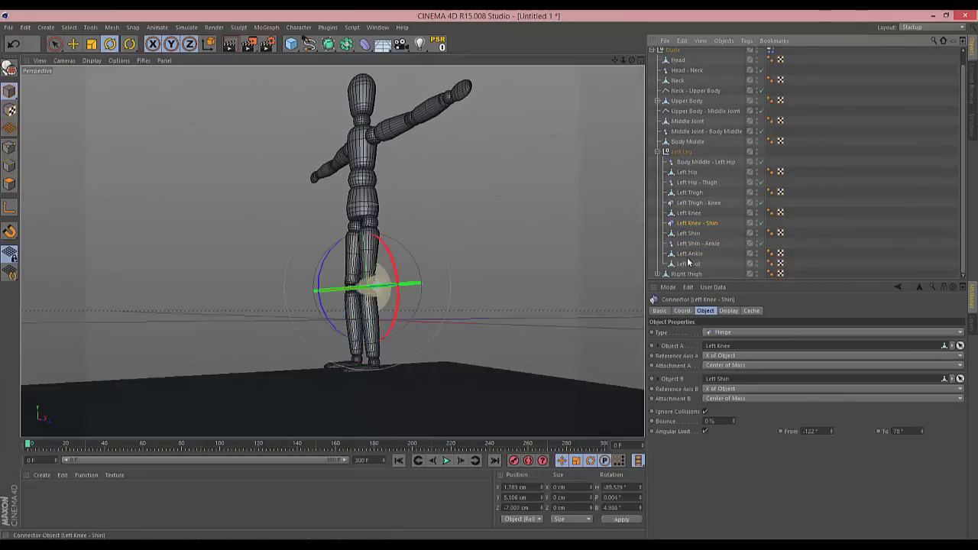
left_click_drag(687, 262, 687, 264, "ctrl")
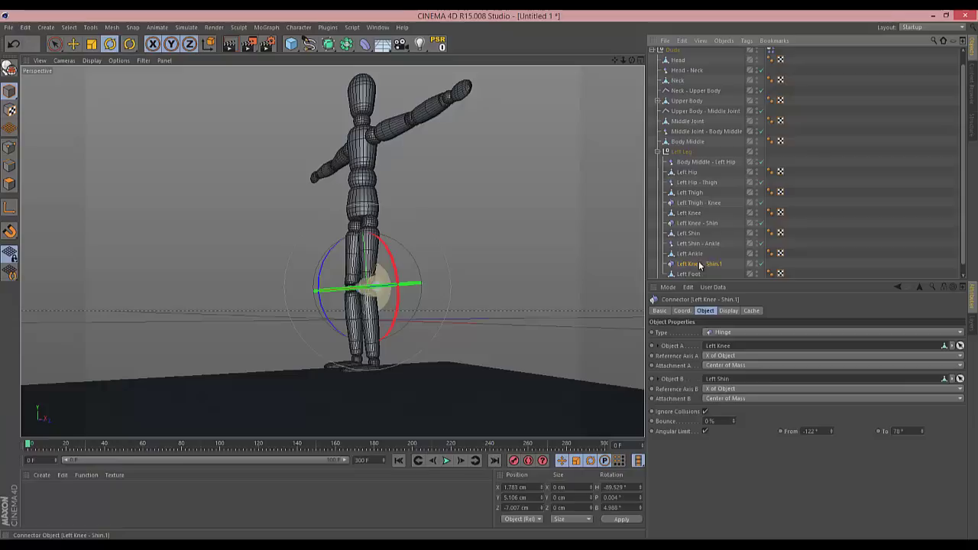
left_click(440, 45)
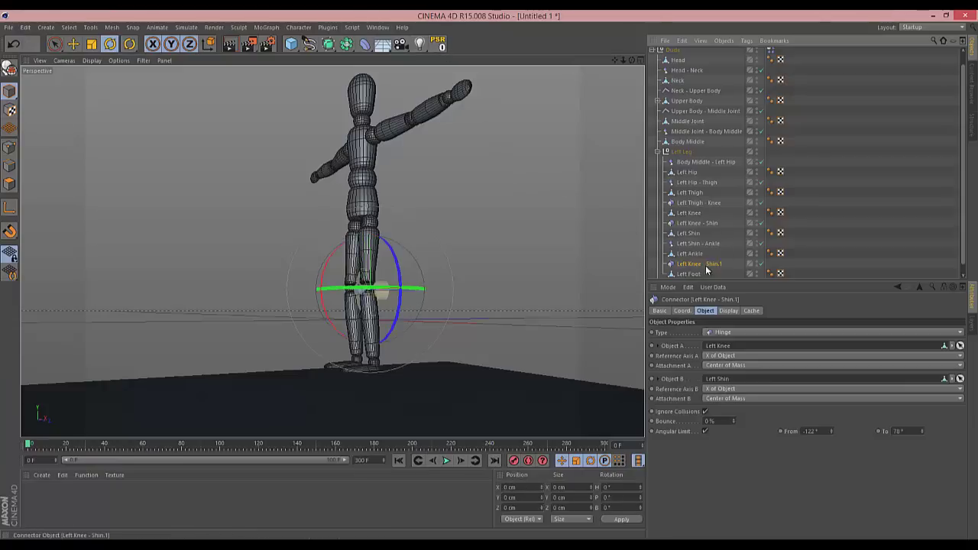
left_click_drag(693, 272, 695, 263)
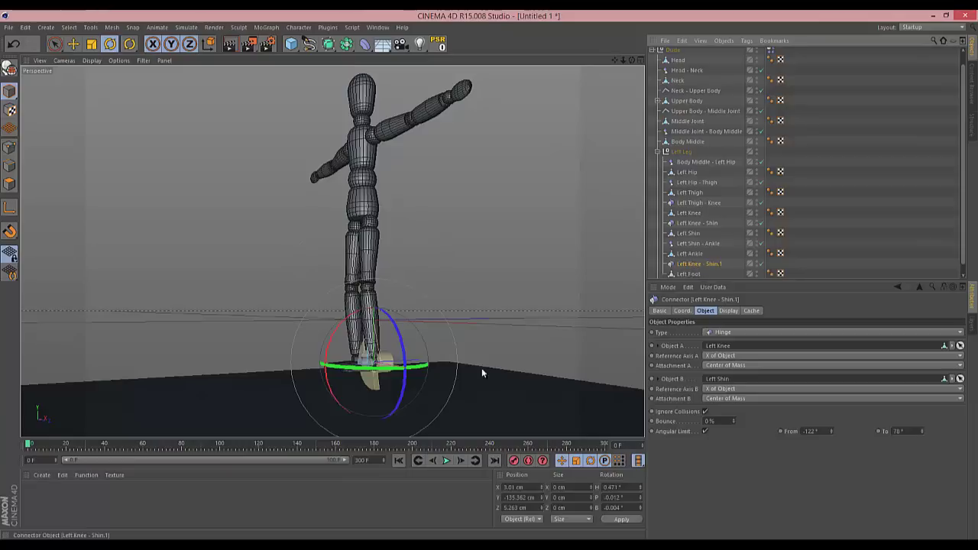
- Turn the ankle hinge sideways to about H -90° and set its Angular Limit from -252° to -16°
left_click_drag(376, 370, 271, 366)
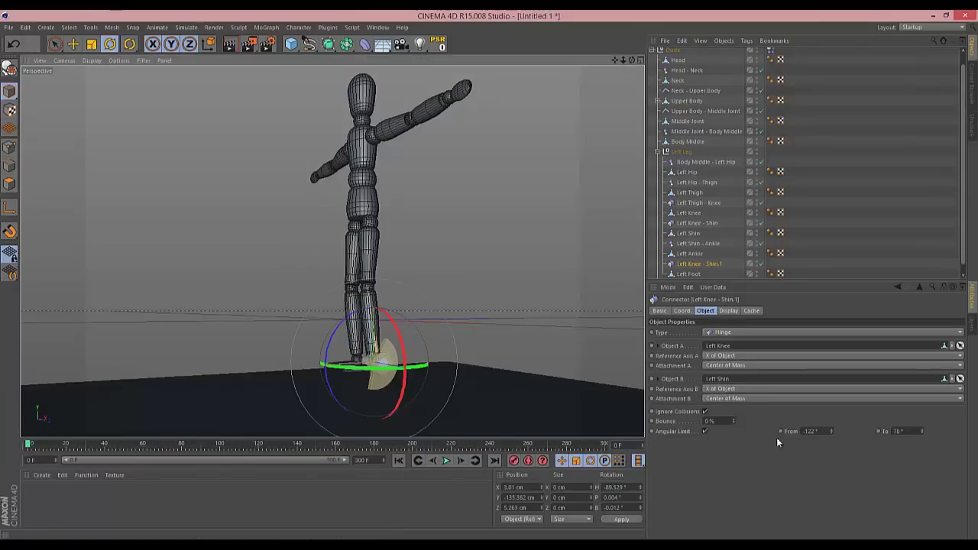
left_click_drag(831, 431, 832, 429)
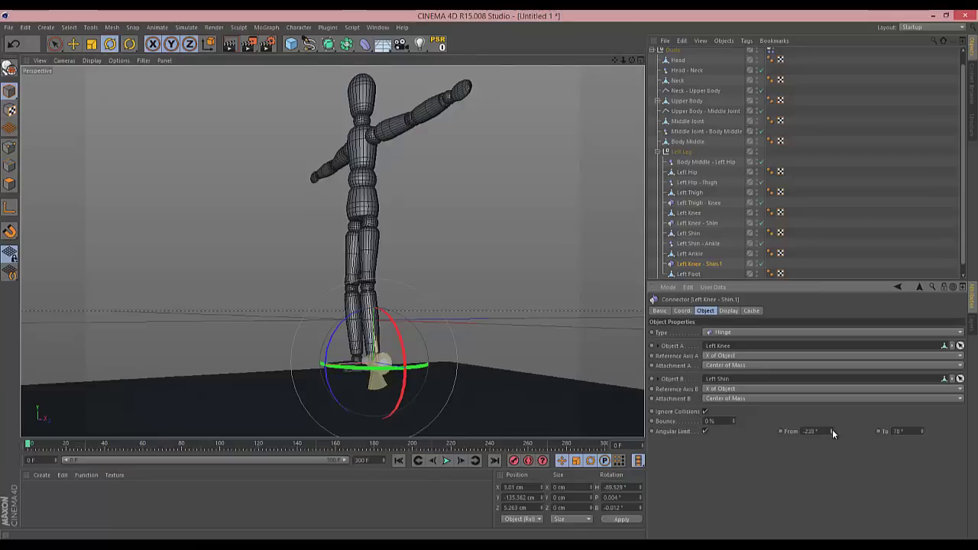
left_click_drag(921, 430, 920, 429)
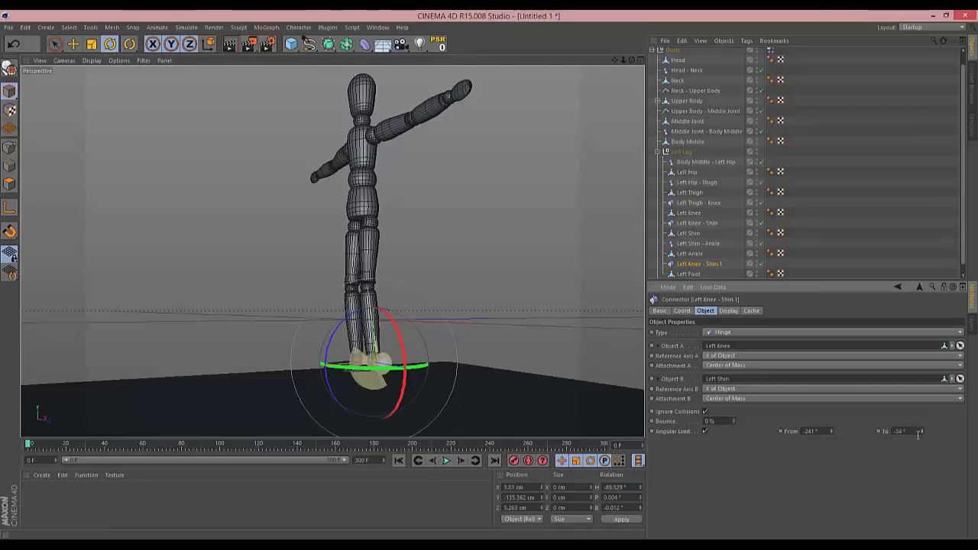
left_click_drag(921, 431, 921, 430)
left_click_drag(832, 429, 832, 430)
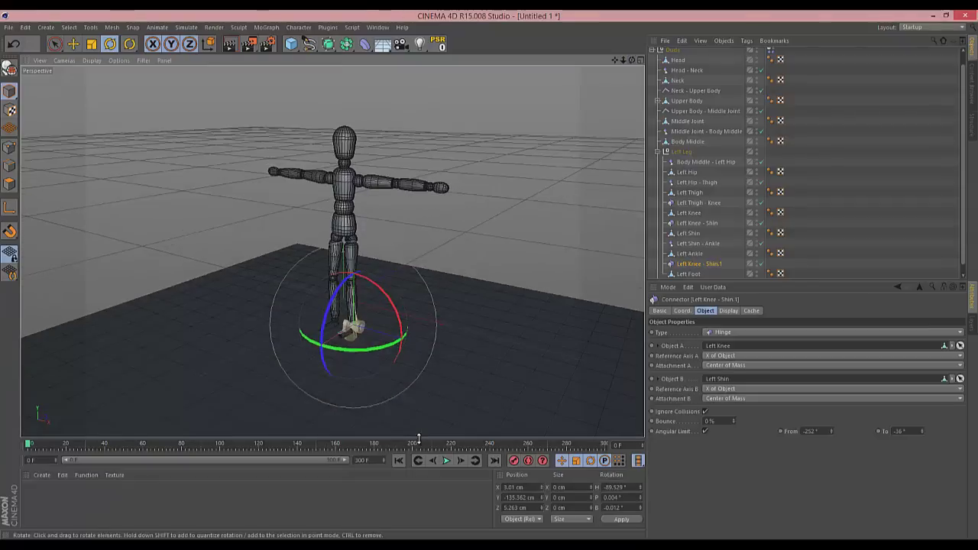
- Play the simulation to check the ragdoll's fall, and return to the first frame
left_click(447, 461)
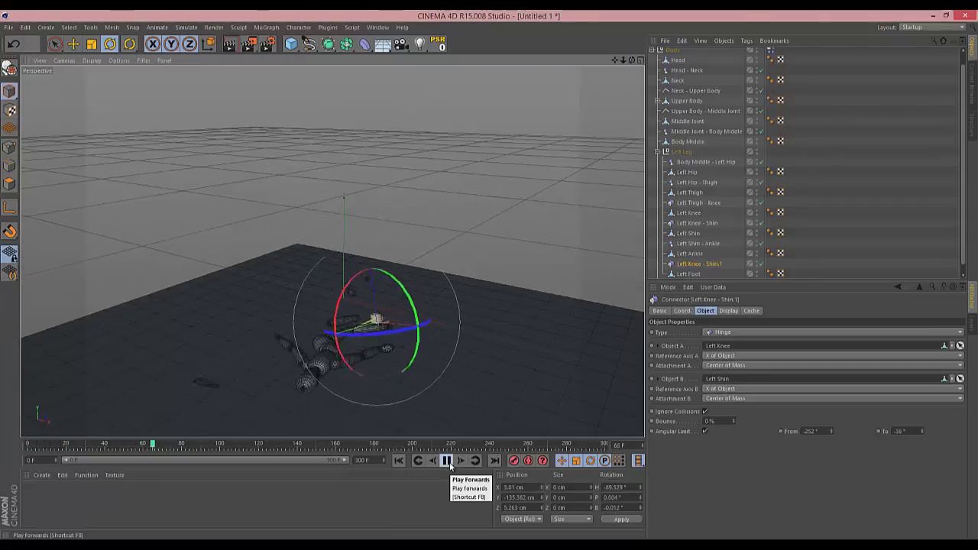
left_click(447, 460)
left_click(398, 460)
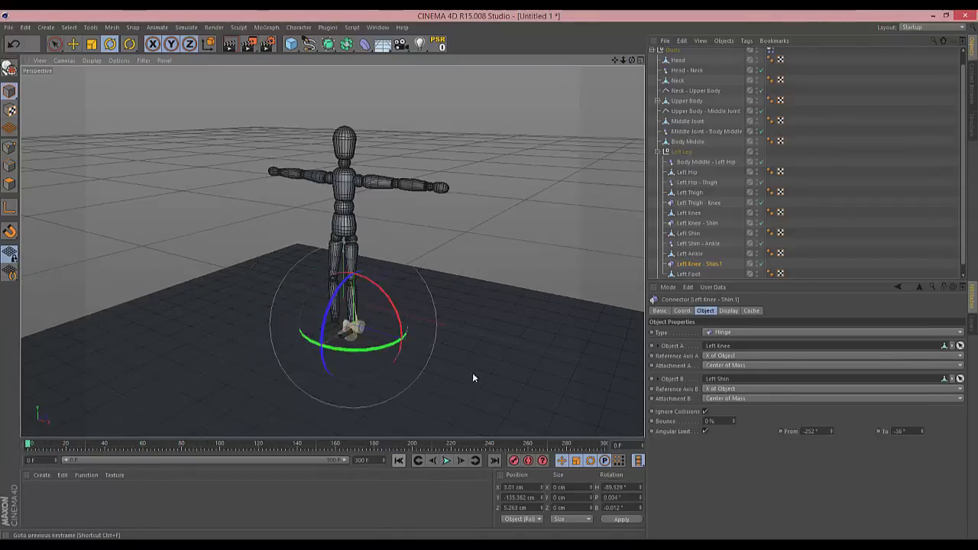
- Assign Left Ankle as Object A and Left Foot as Object B of the ankle hinge, and rename it Left Ankle - Foot
left_click_drag(690, 254, 715, 350)
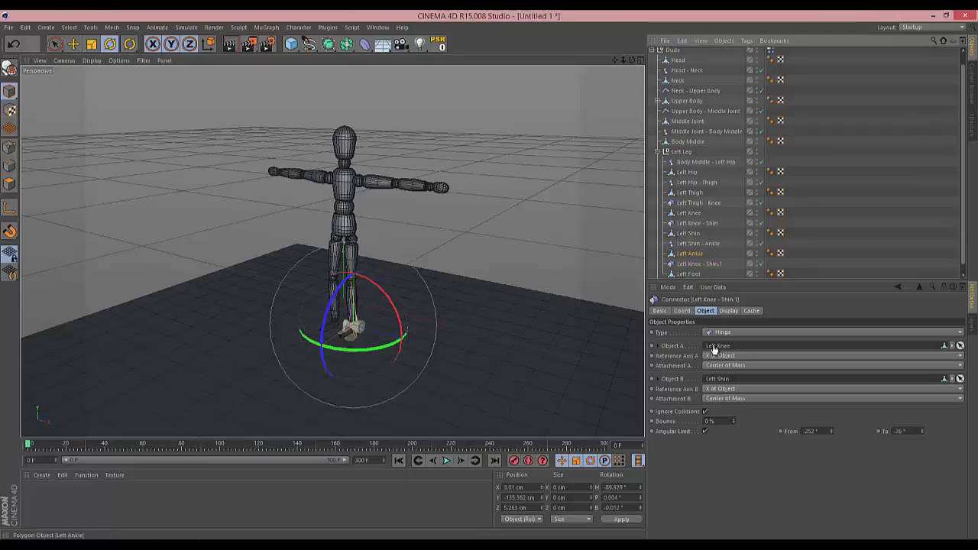
left_click_drag(687, 274, 718, 380)
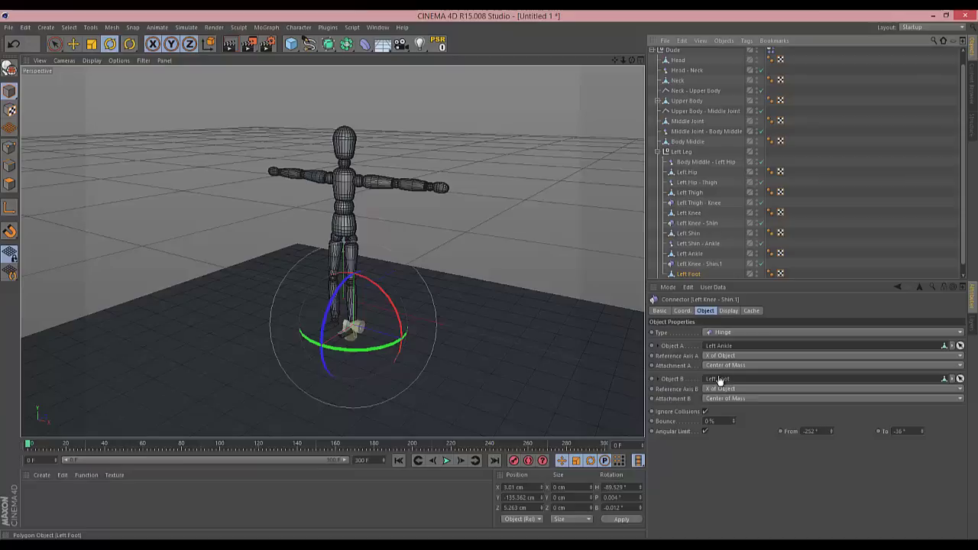
double_click(698, 263)
type("Lef")
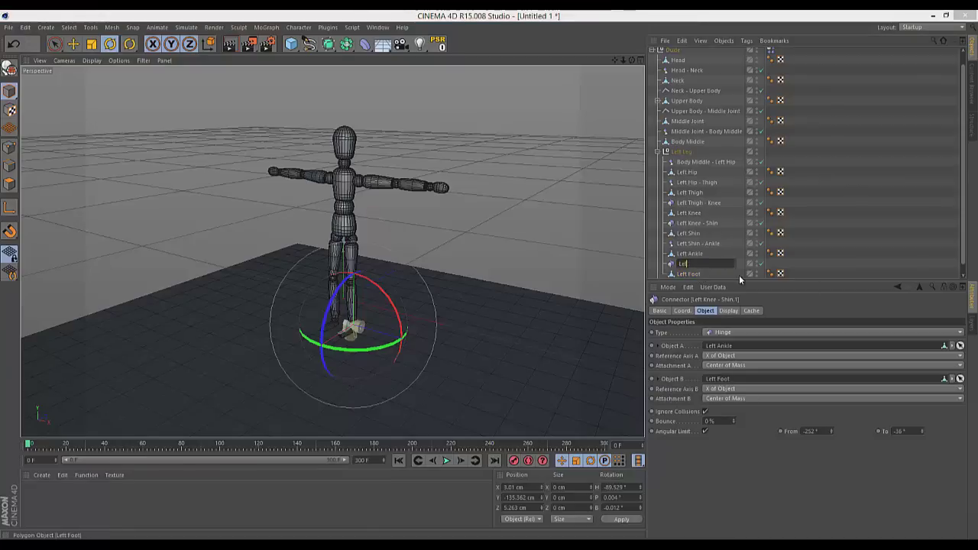
type("t Ankle - Foot")
key("Return")
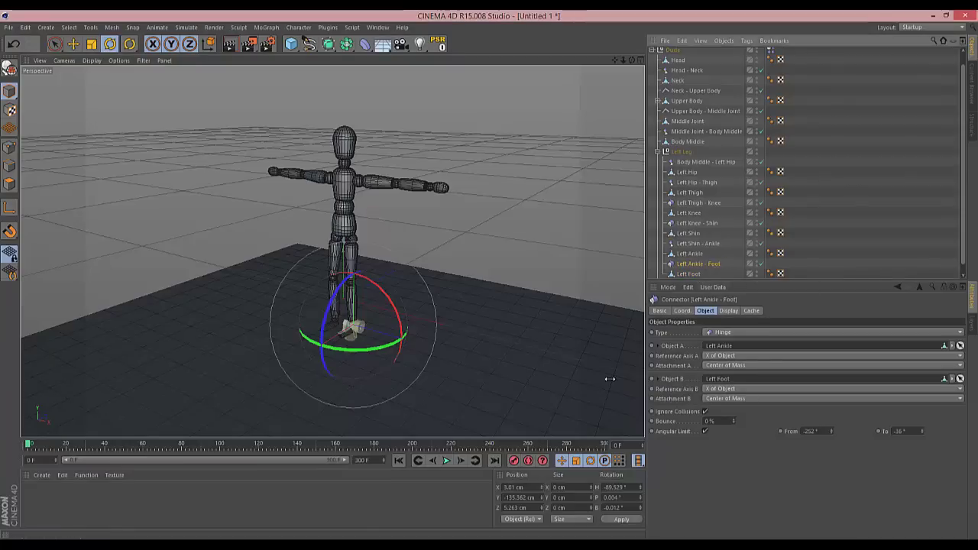
- Replay the simulation to test the left leg with its ankle and foot connected, and rewind to frame 0
left_click(447, 460)
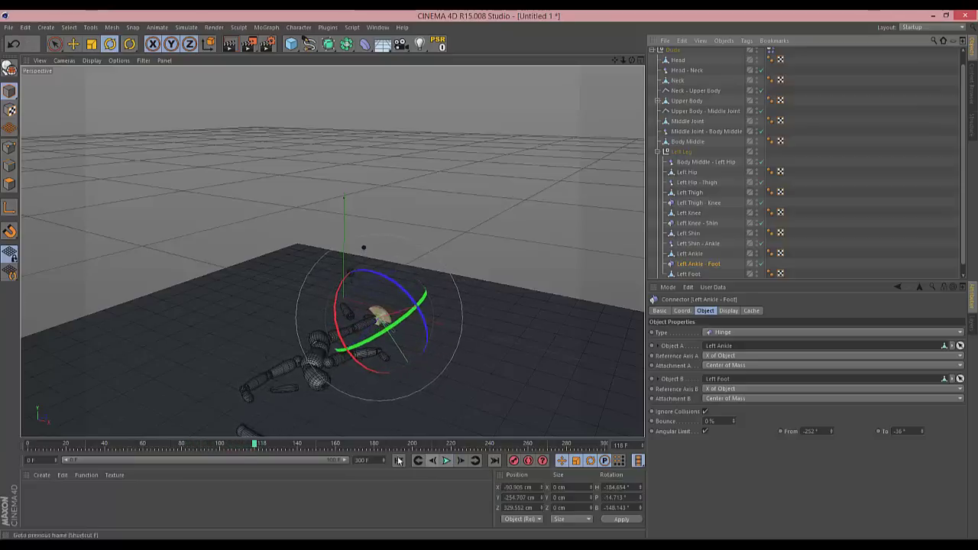
left_click(447, 461)
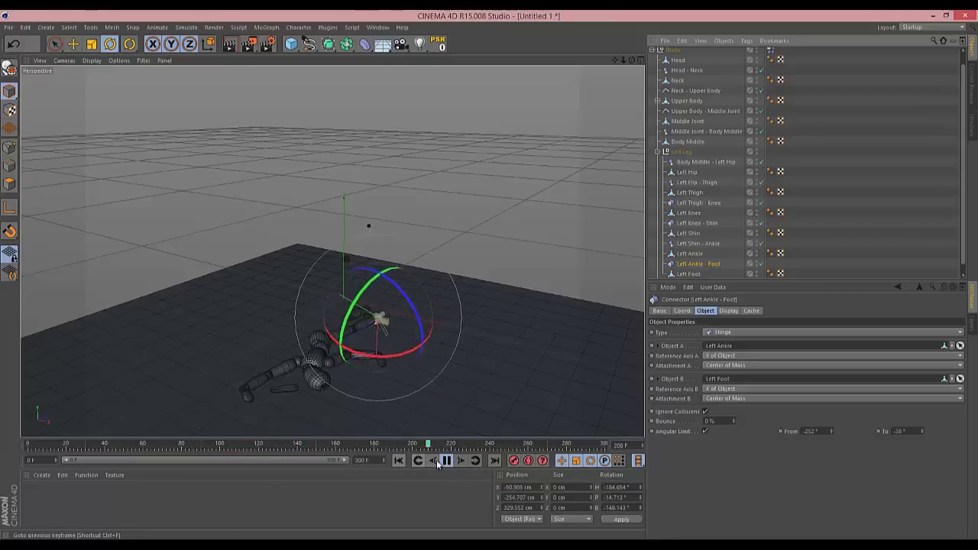
left_click(398, 459)
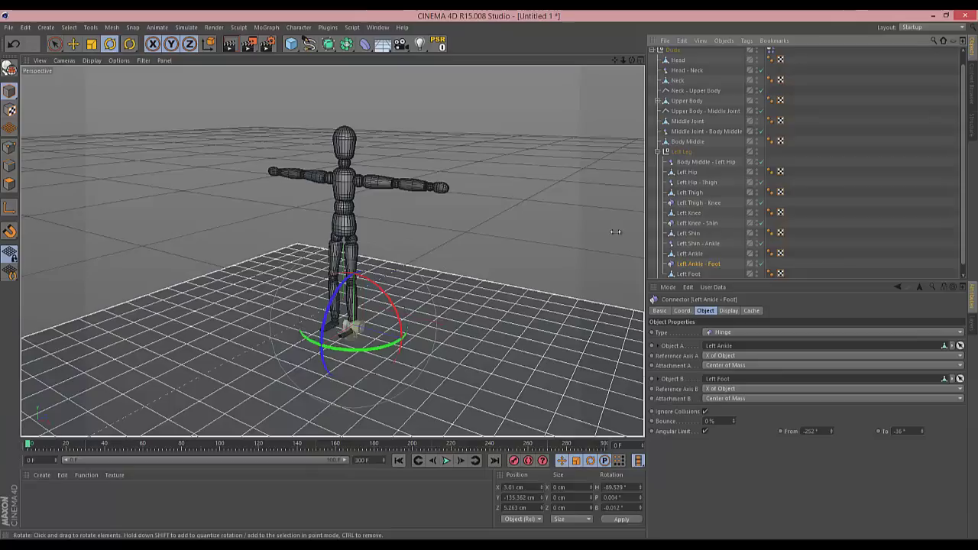
- Pull the right shin, foot and joints out of the Right Thigh hierarchy so all right leg parts sit on one level
scroll(793, 194, "down", 1)
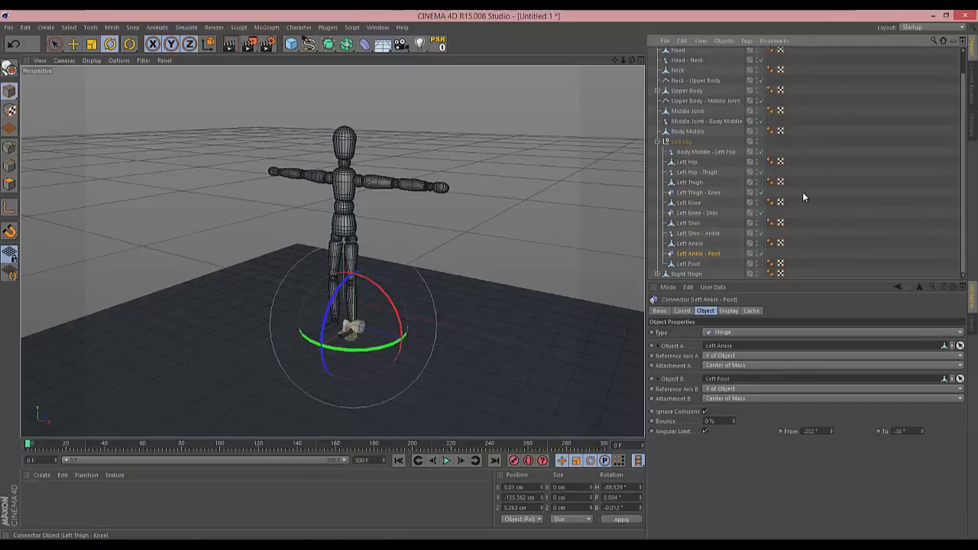
scroll(772, 201, "down", 5)
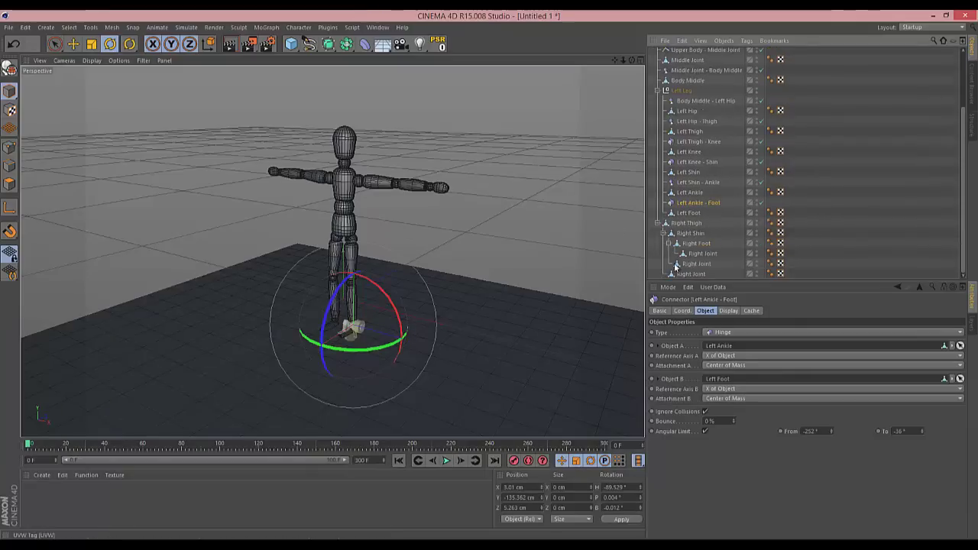
left_click_drag(689, 233, 685, 258)
- Identify the right leg's hip joint, rename it Left Hip, and place it above the other right leg parts
left_click(686, 222)
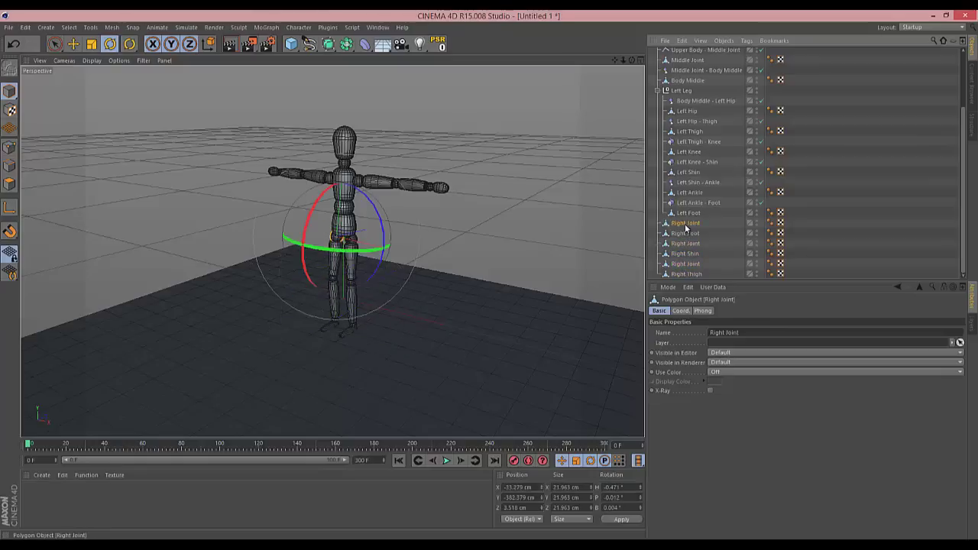
left_click(684, 233)
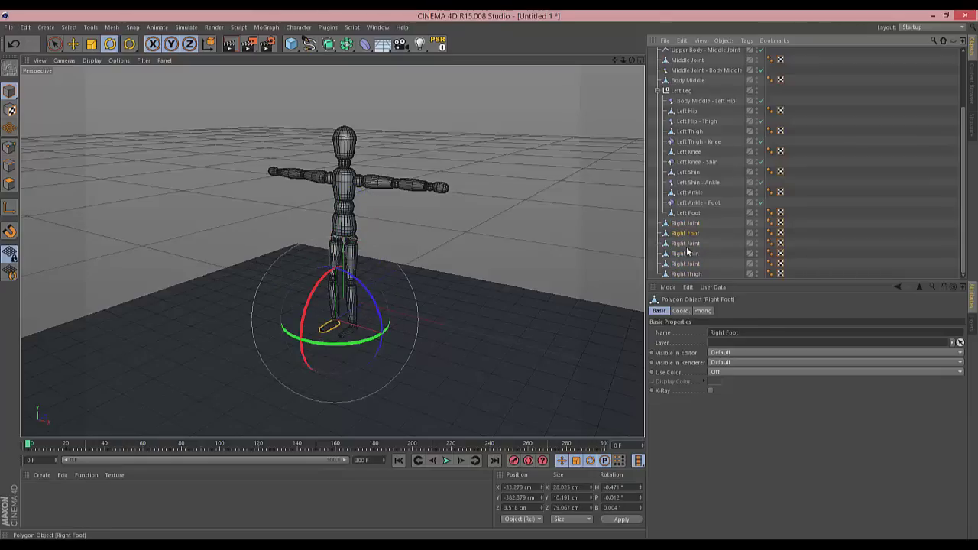
left_click(686, 273)
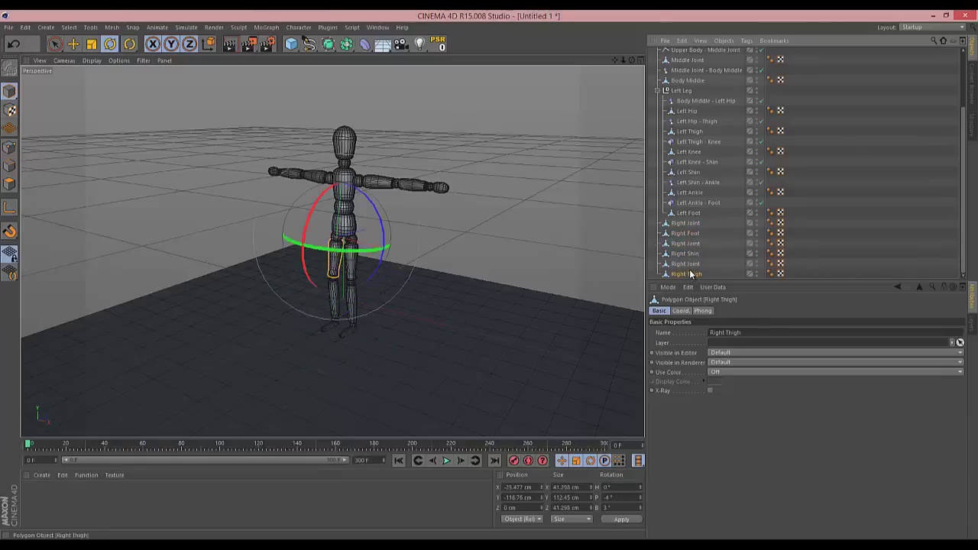
double_click(687, 264)
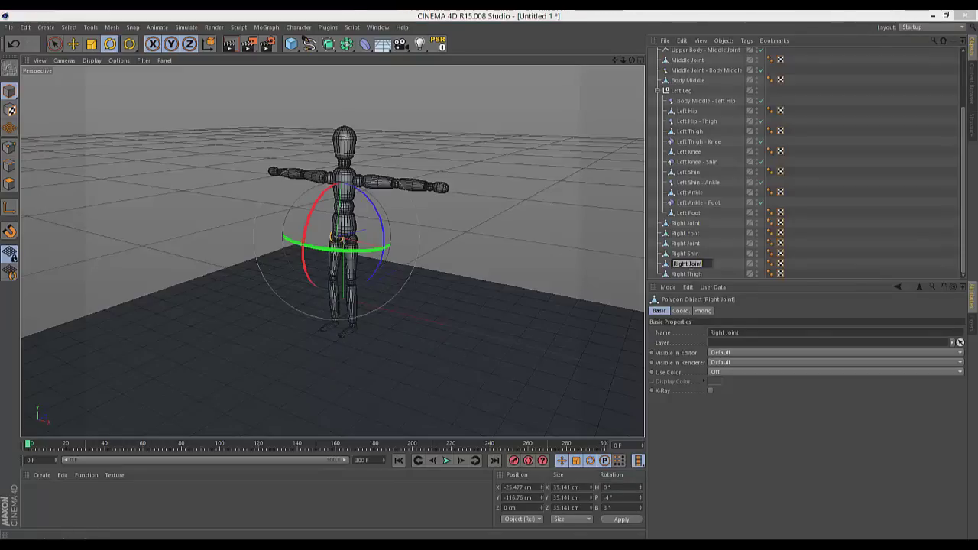
type("Left Hip")
key("Return")
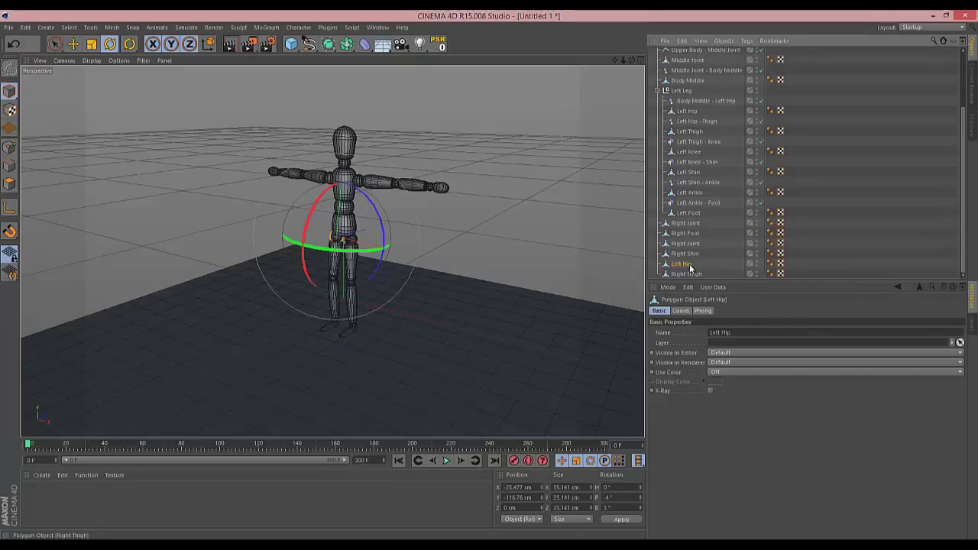
left_click_drag(681, 222, 682, 223)
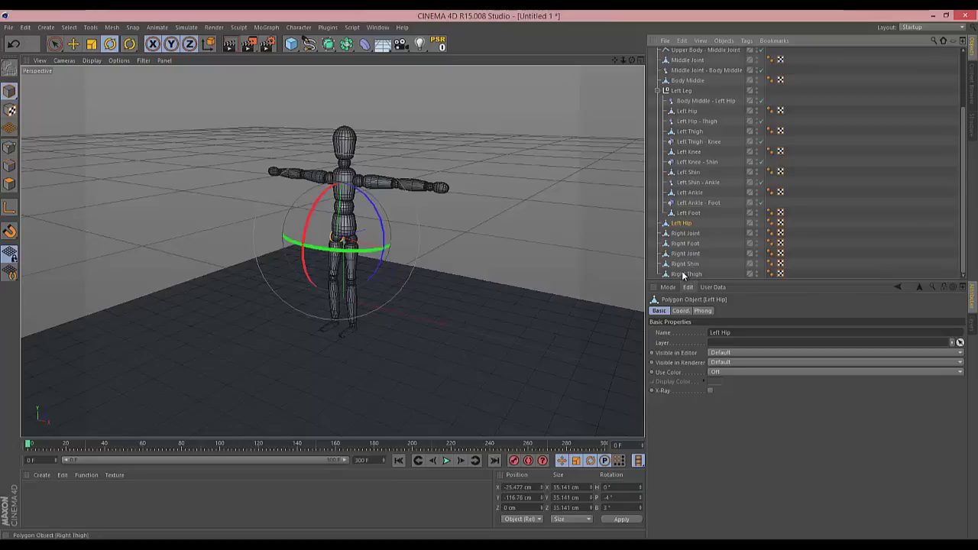
- Place Right Thigh directly below the hip joint, move the knee joint below it, and rename that joint Right Knee
left_click(685, 273)
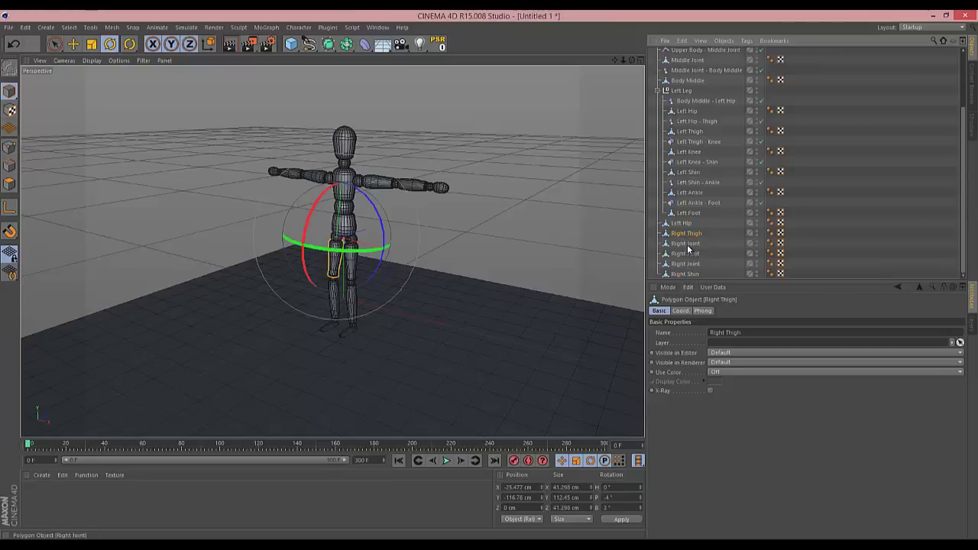
left_click(686, 243)
left_click(689, 264)
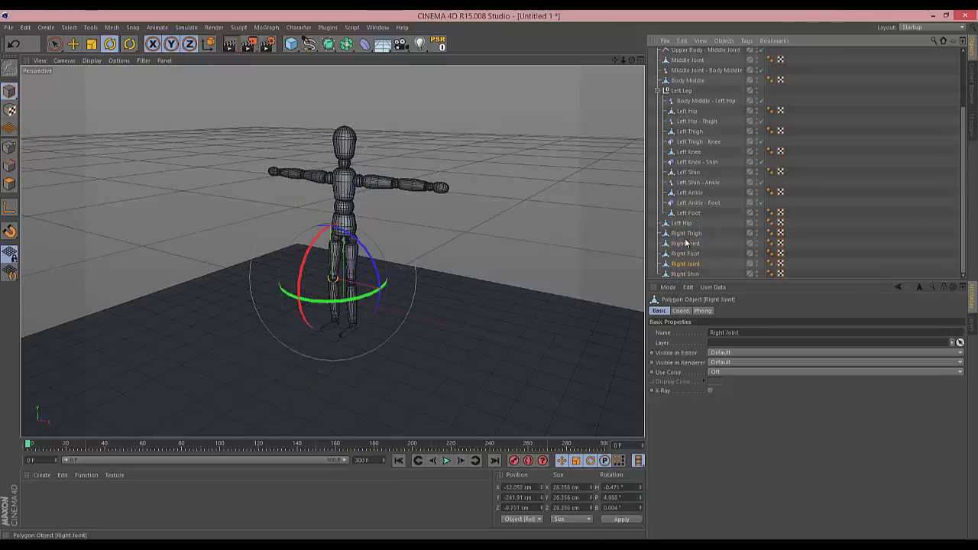
left_click_drag(686, 263, 685, 238)
double_click(686, 242)
type("Righ")
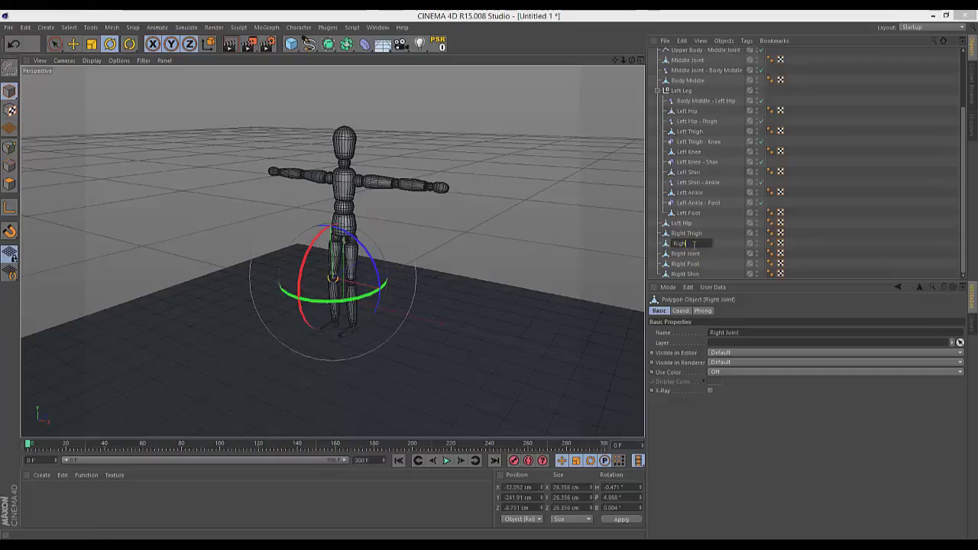
type("t Knee")
key("Return")
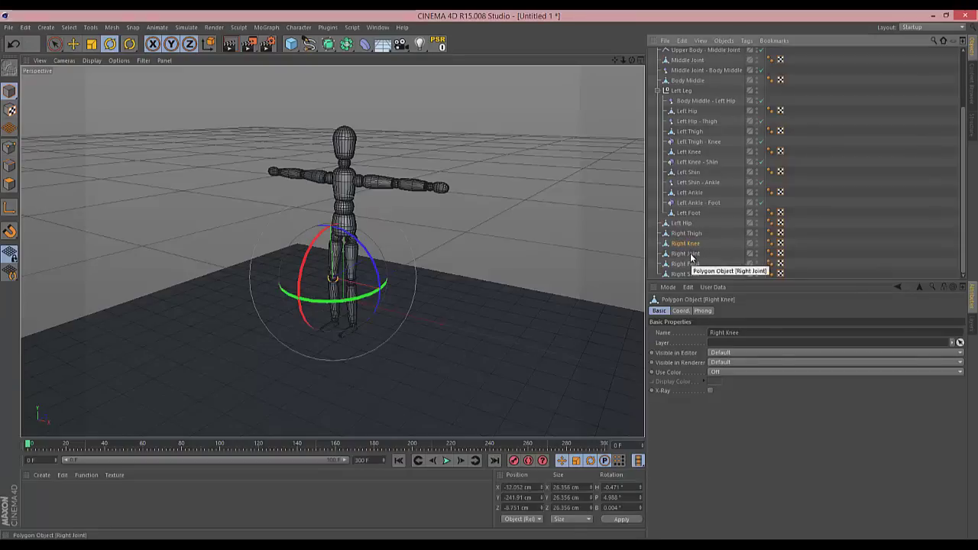
- Place Right Shin below Right Knee with the lower joint after it, and rename that joint Right Ankle
left_click(690, 254)
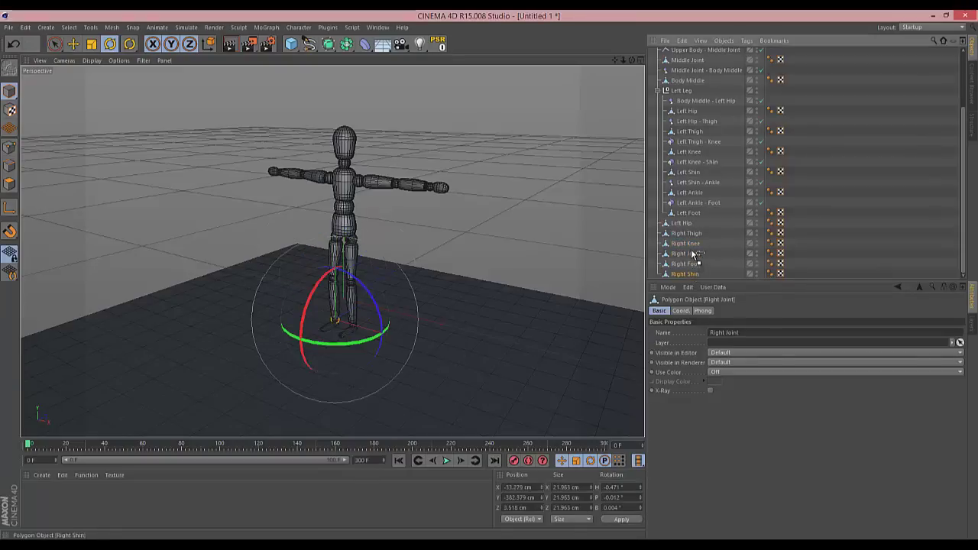
left_click_drag(692, 254, 694, 249)
double_click(689, 264)
type("R")
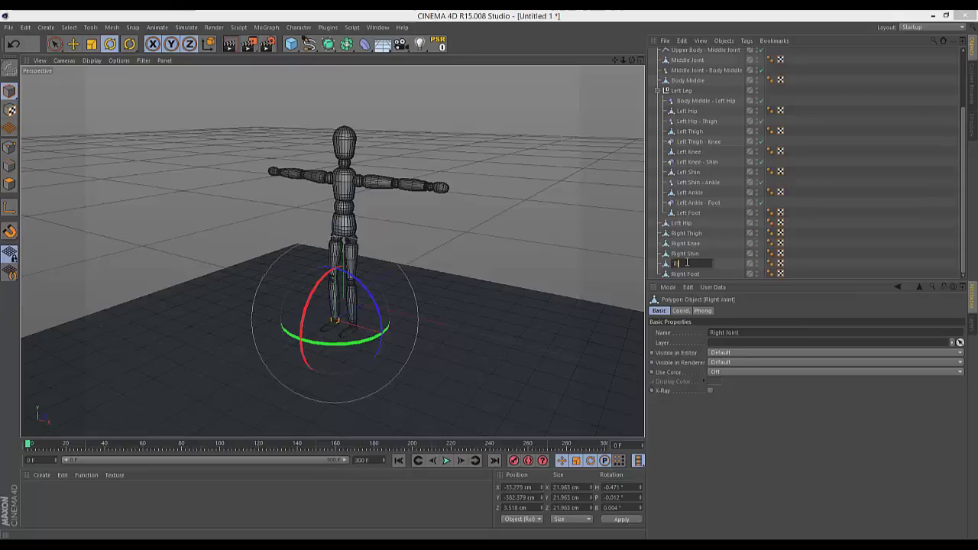
type("ight Ankle")
key("Return")
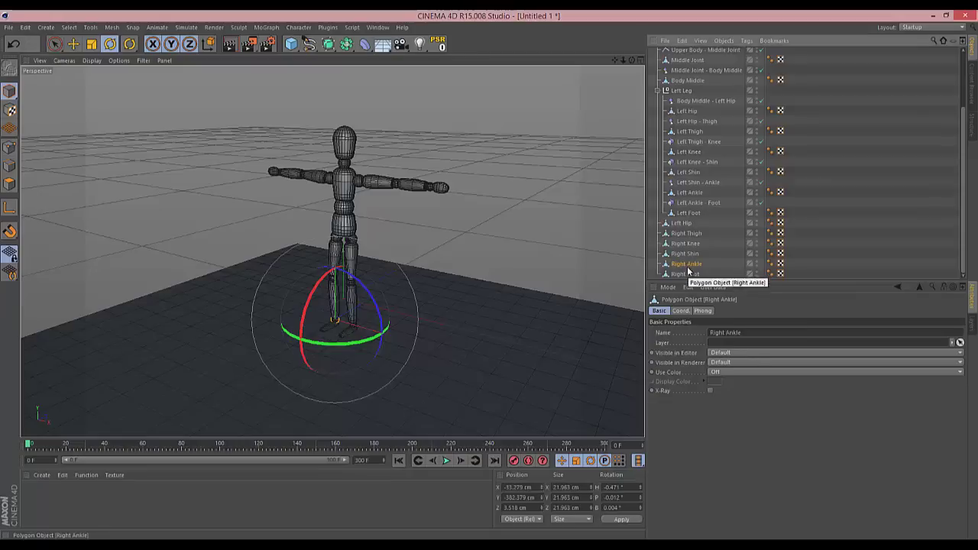
- Correct the name of the right leg's hip joint to Right Hip
left_click(687, 273)
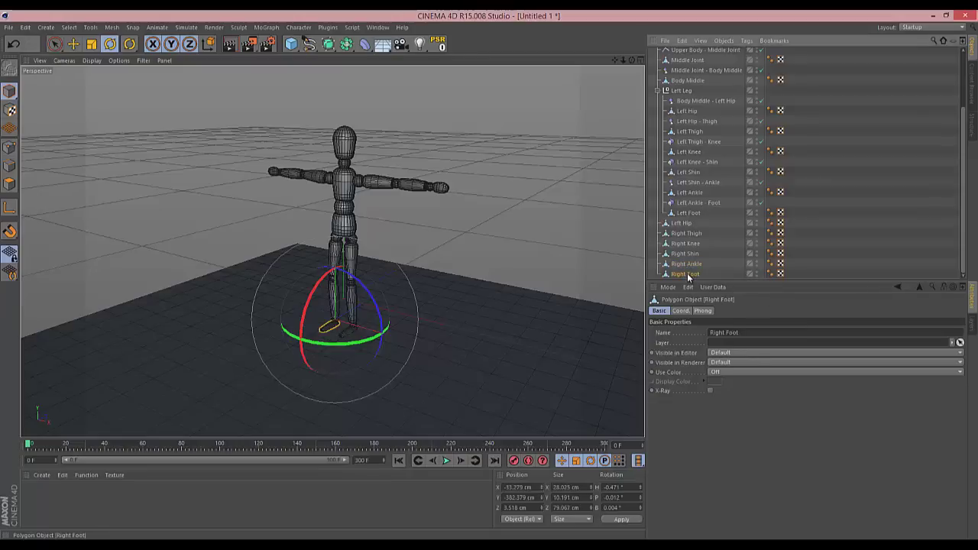
left_click(682, 223)
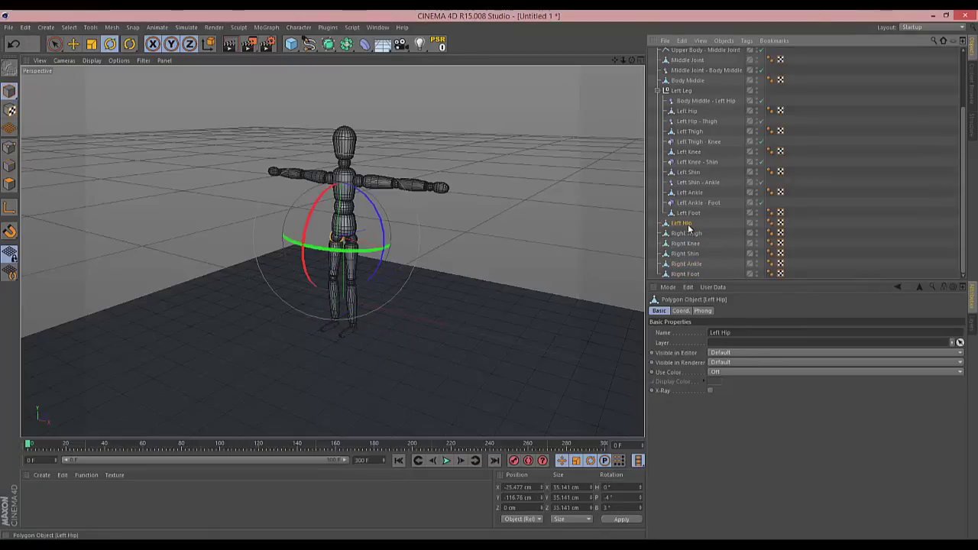
double_click(686, 223)
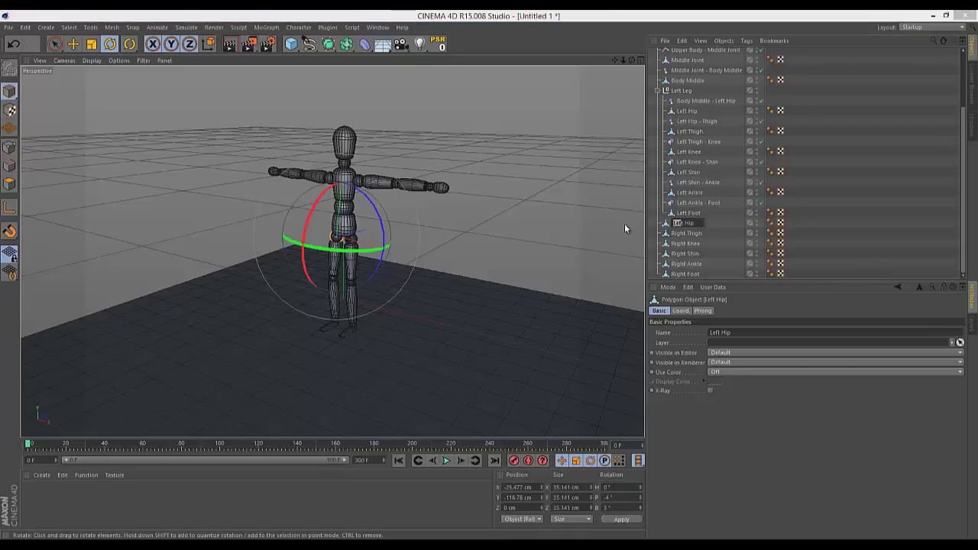
type("Right")
key("BackSpace")
key("Return")
- Group the six parts from Right Hip to Right Foot under a null named Right Leg, and expand the group
left_click(689, 224)
left_click(693, 272, "shift")
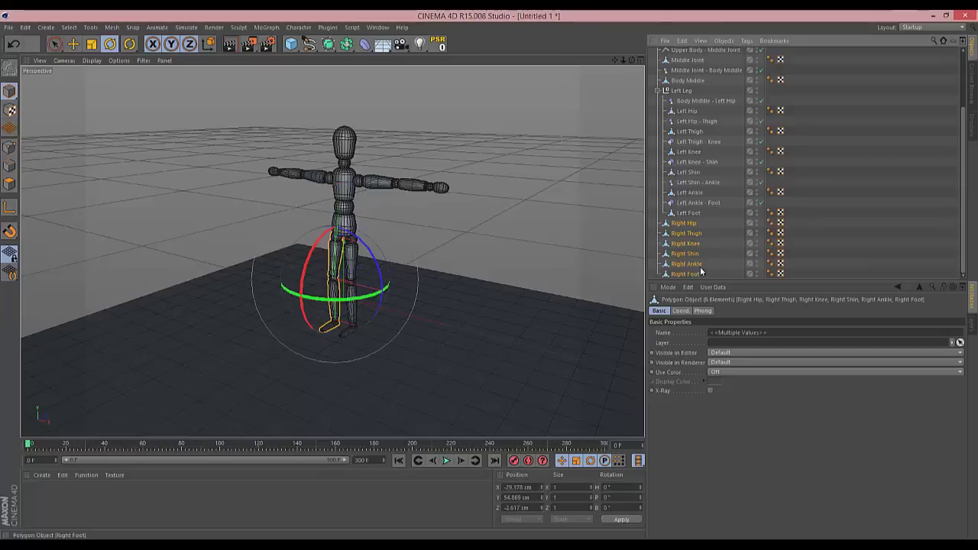
key("alt+g")
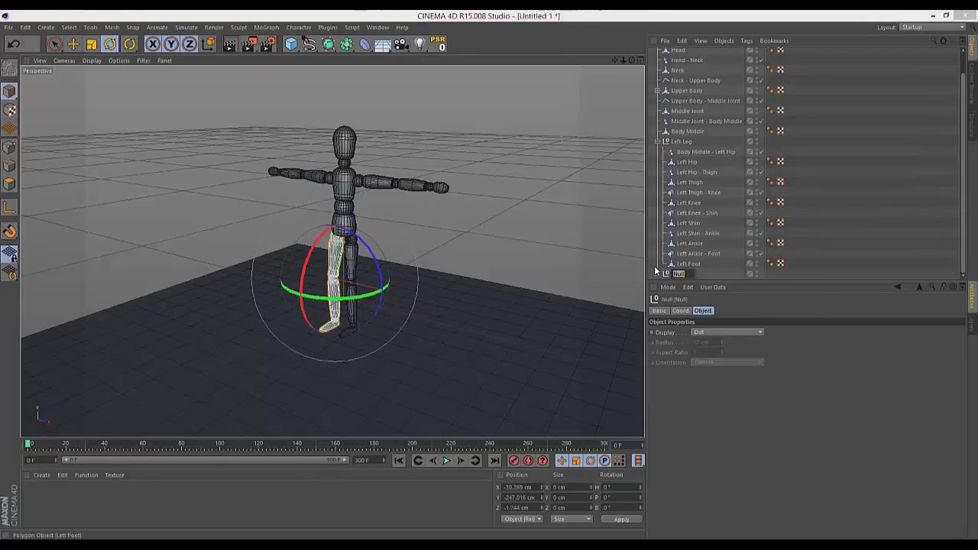
key("Return")
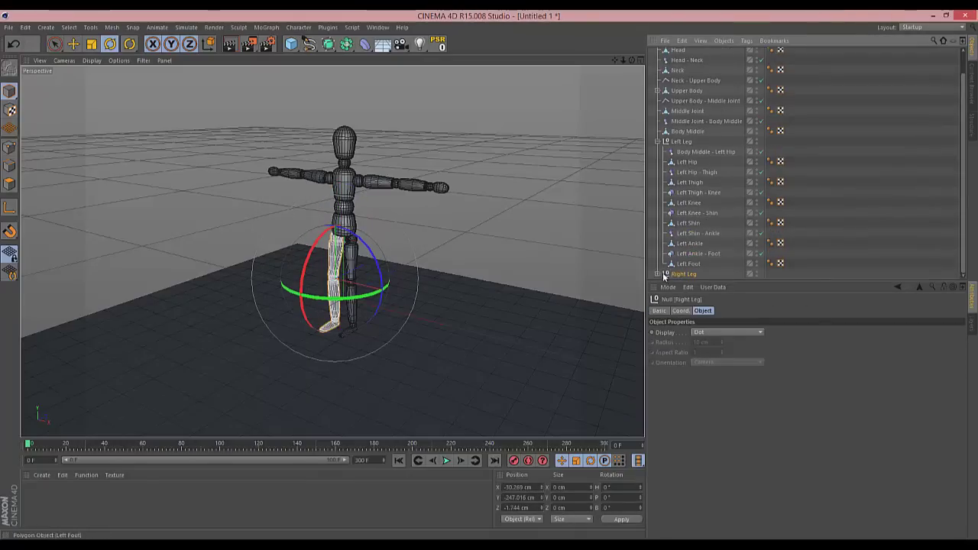
left_click(657, 273)
scroll(657, 273, "down", 2)
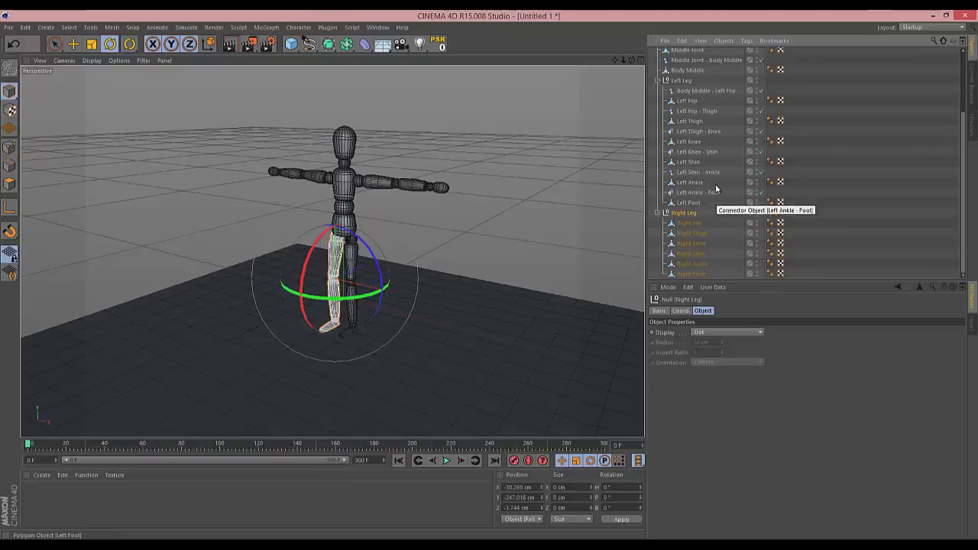
left_click(709, 91)
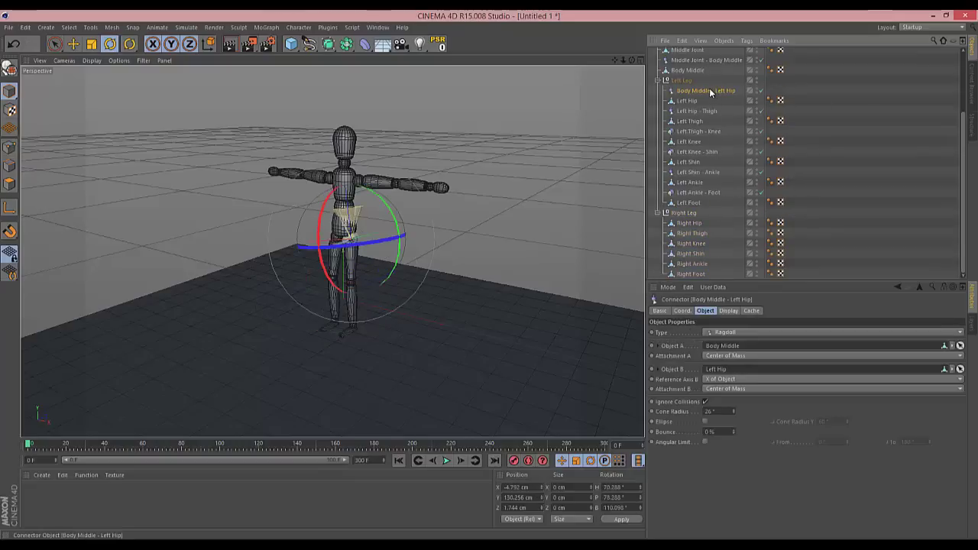
left_click_drag(709, 90, 685, 219)
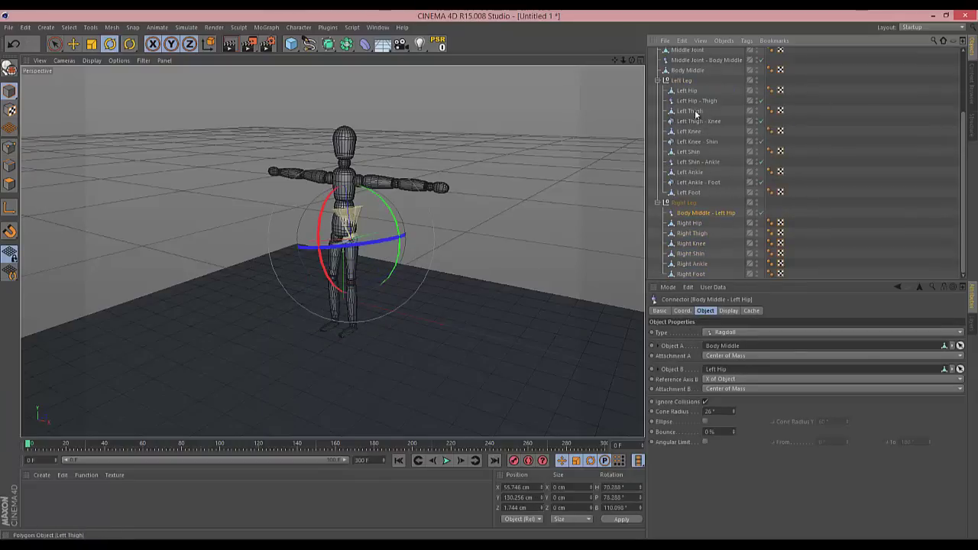
key("ctrl+z")
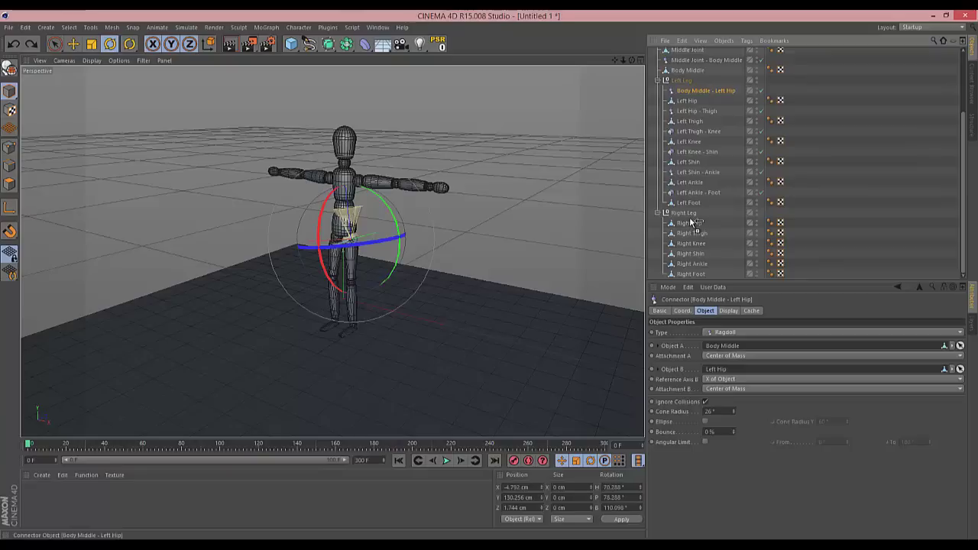
- Copy the six left leg connectors into the Right Leg group, placing each one before its matching right leg part
left_click_drag(692, 218, 692, 219, "ctrl")
left_click_drag(694, 111, 696, 237, "ctrl")
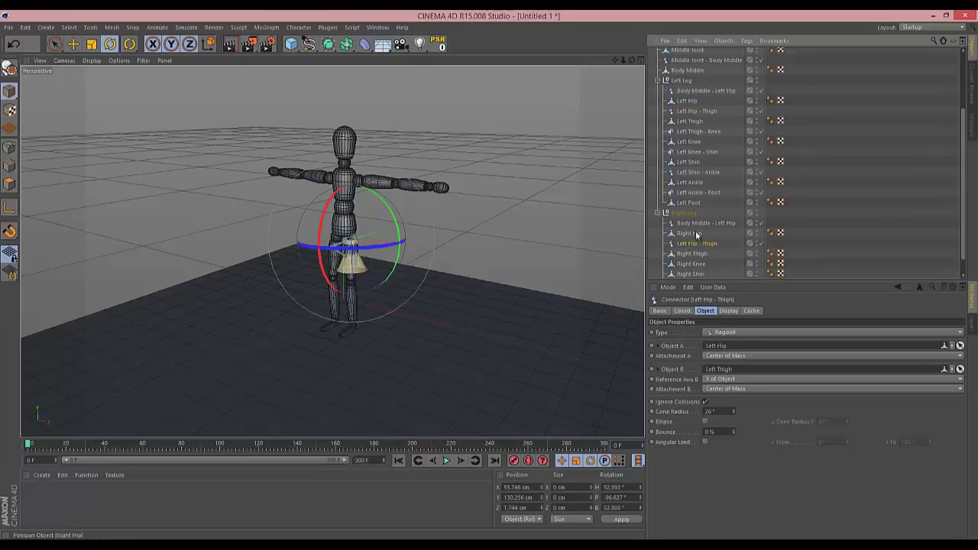
left_click(697, 131)
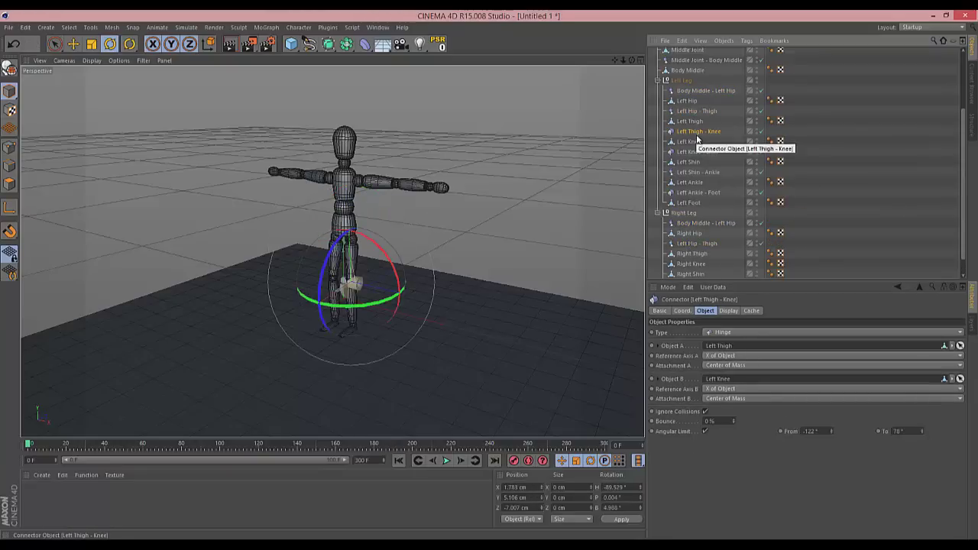
left_click(695, 153)
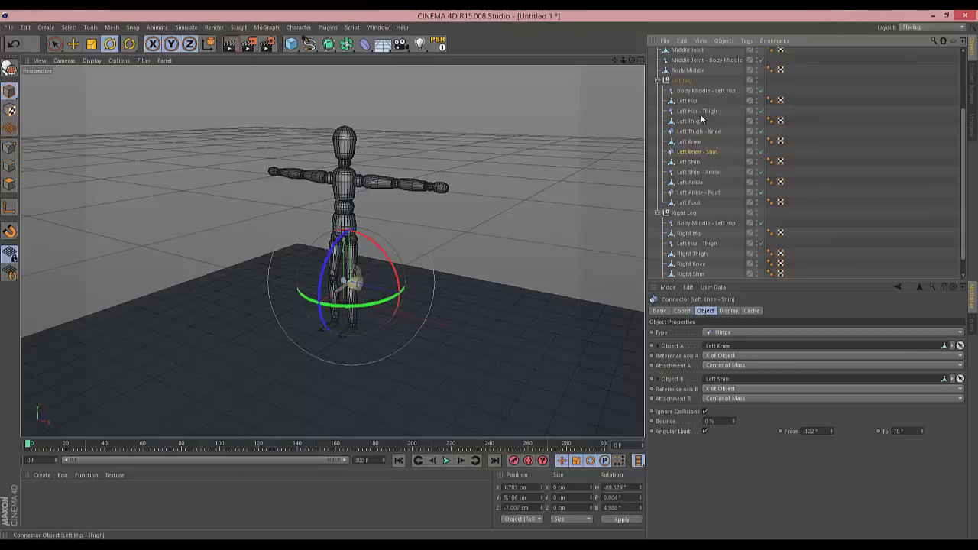
scroll(715, 179, "down", 1)
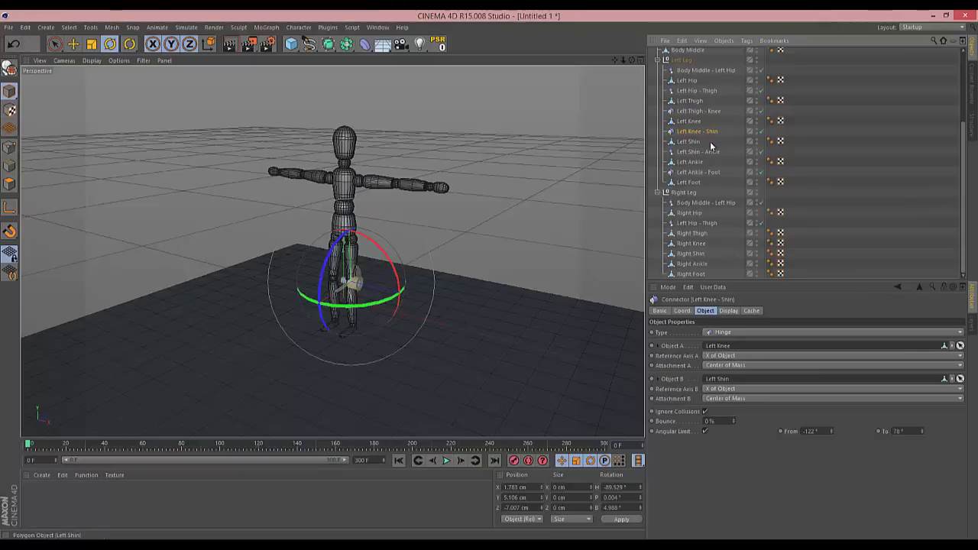
left_click_drag(714, 130, 698, 236, "ctrl")
left_click_drag(702, 131, 728, 226, "ctrl")
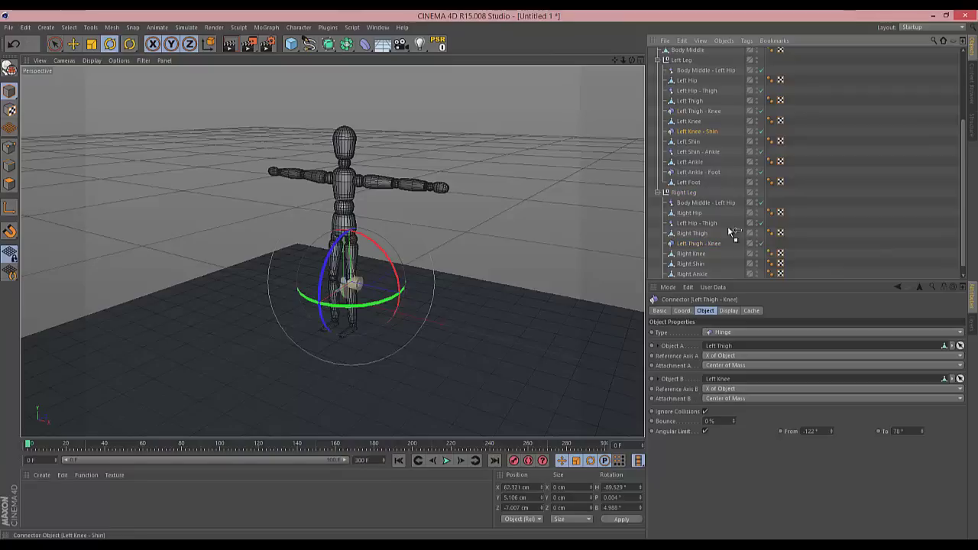
left_click_drag(703, 263, 719, 243, "ctrl")
left_click_drag(699, 131, 700, 269, "ctrl")
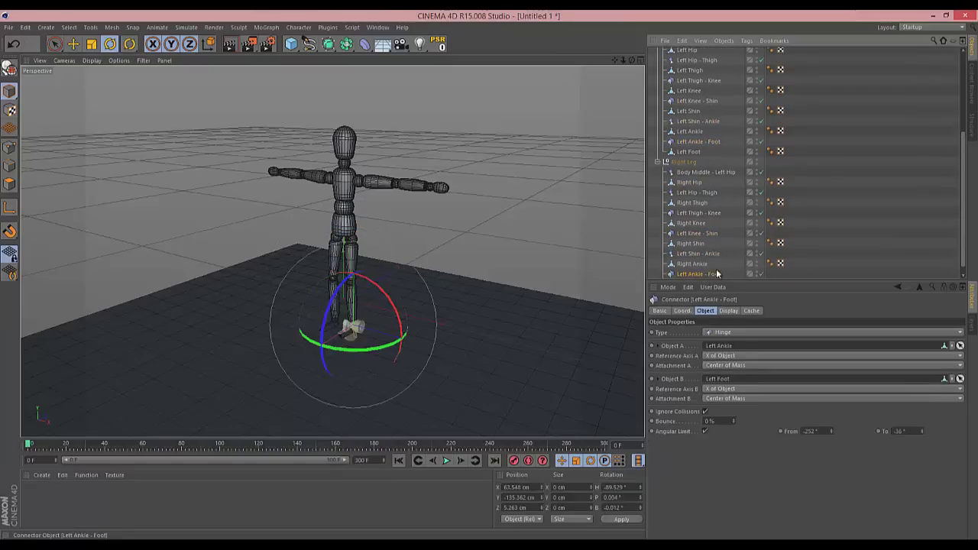
- Rename the first two copied connectors in Right Leg as Body Middle - Right Hip and Right Hip - Thigh
left_click(692, 174)
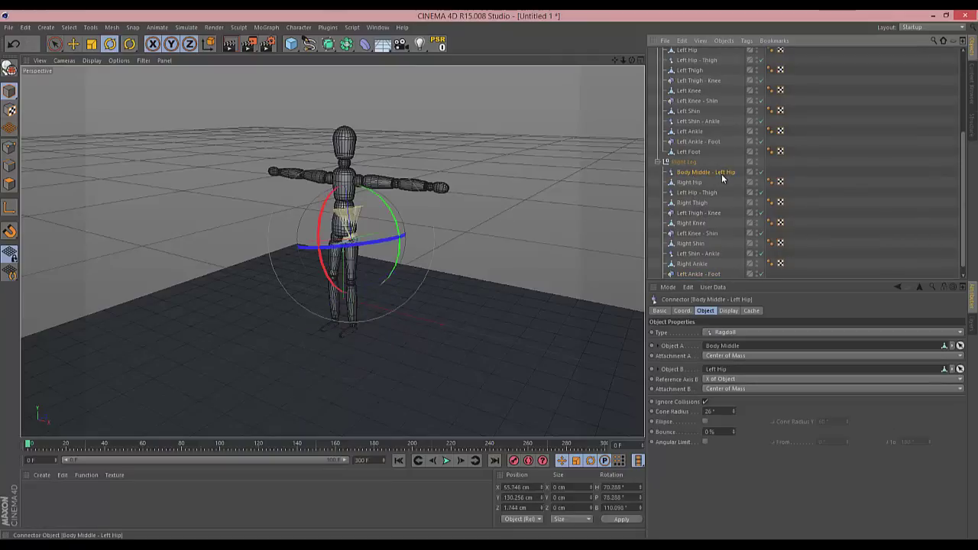
double_click(721, 173)
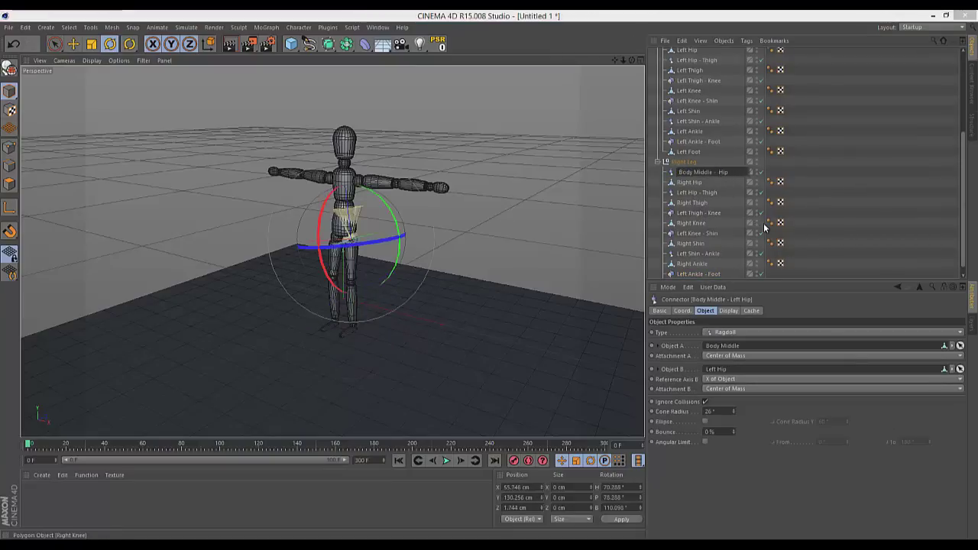
double_click(697, 191)
type("Right Hip - Thigh")
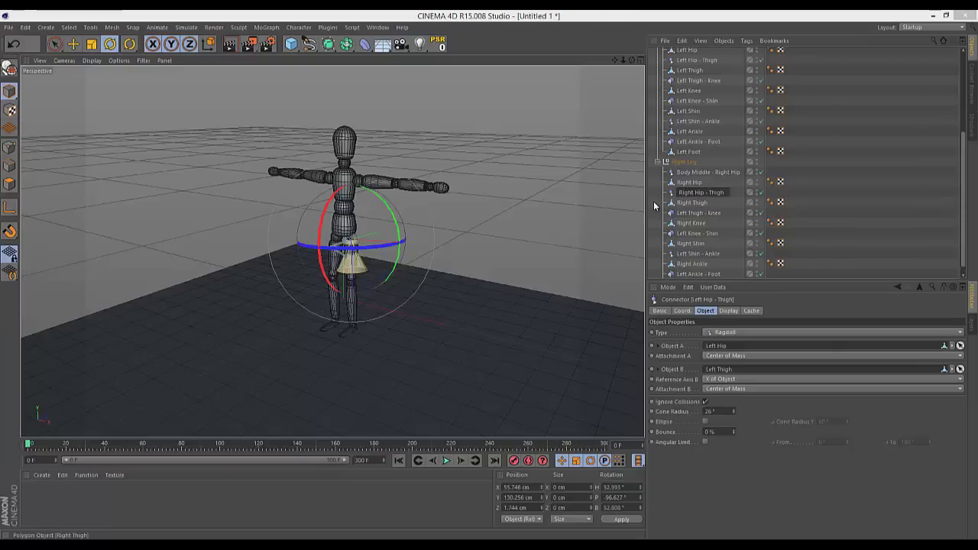
key("Return")
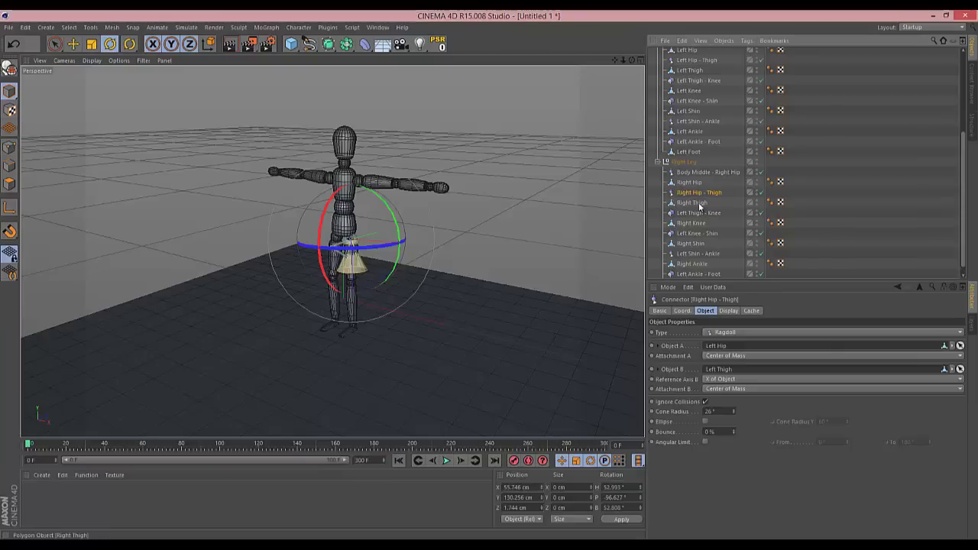
- Rename the Right Leg group's copied thigh-knee and knee-shin connectors as Right Thigh - Knee and Right Knee - Shin
double_click(691, 212)
left_click_drag(688, 212, 632, 210)
type("Right")
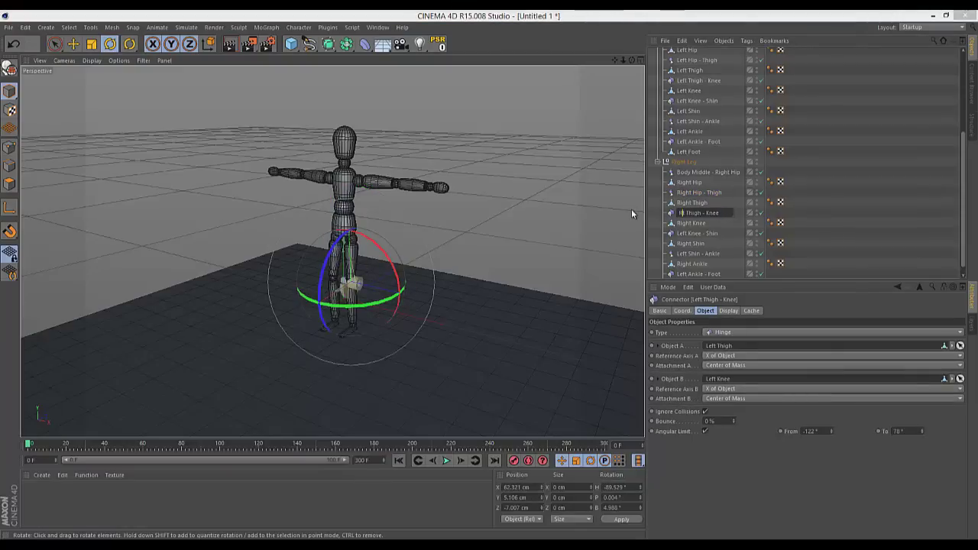
key("Return")
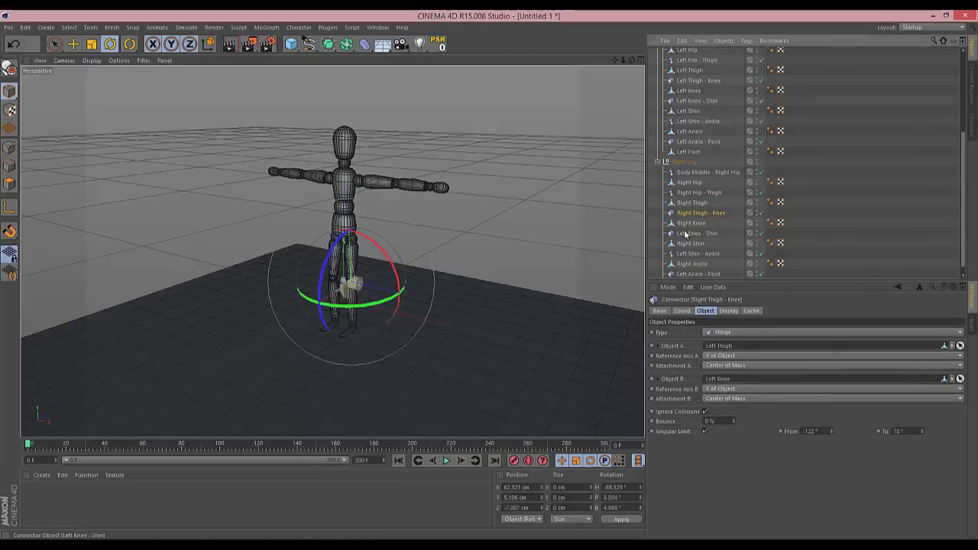
double_click(696, 233)
double_click(685, 233)
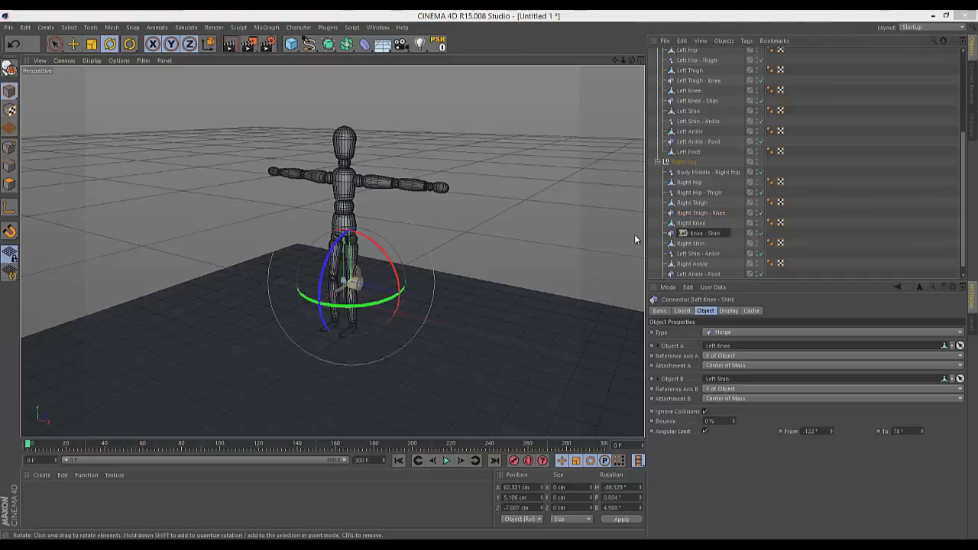
type("Right")
key("Return")
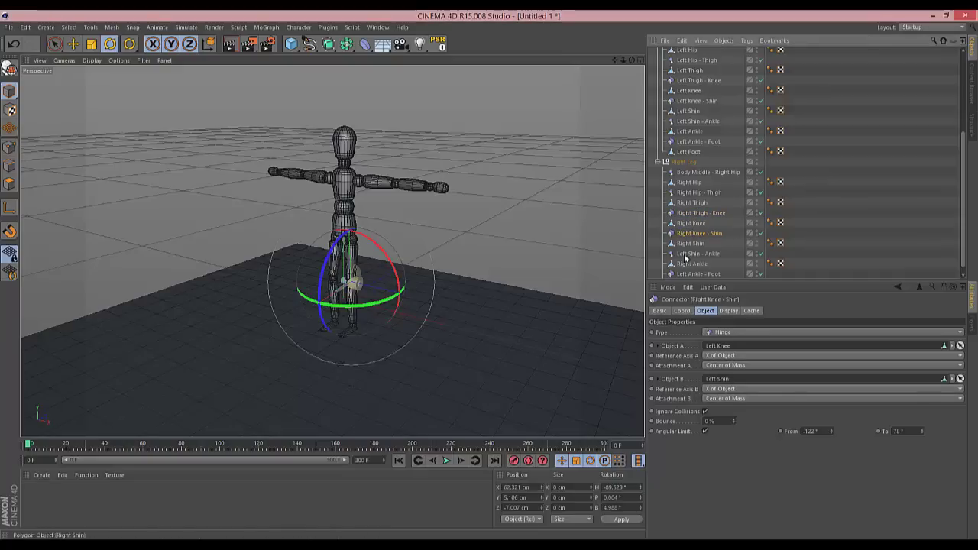
- Rename the last two copied connectors in Right Leg as Right Shin - Ankle and Right Ankle - Foot
double_click(691, 253)
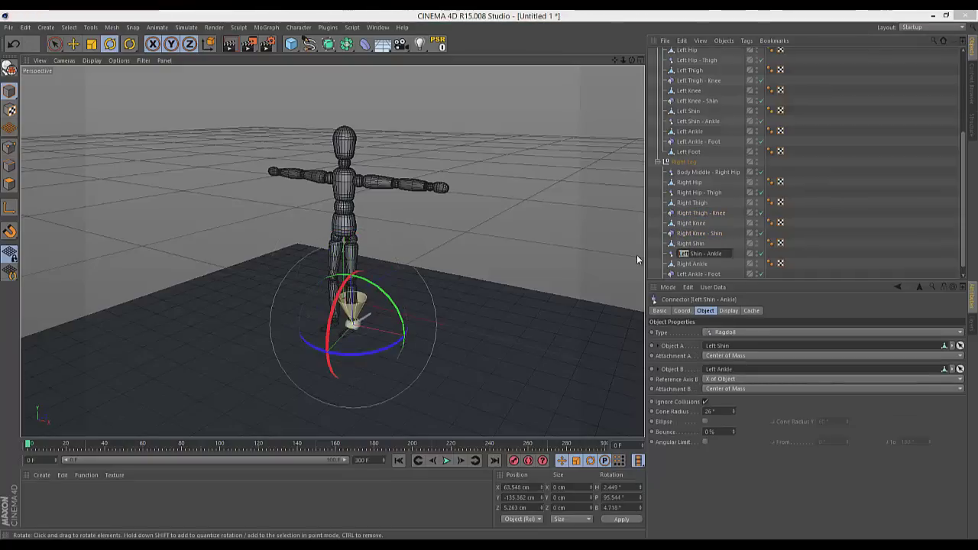
type("Right")
key("Return")
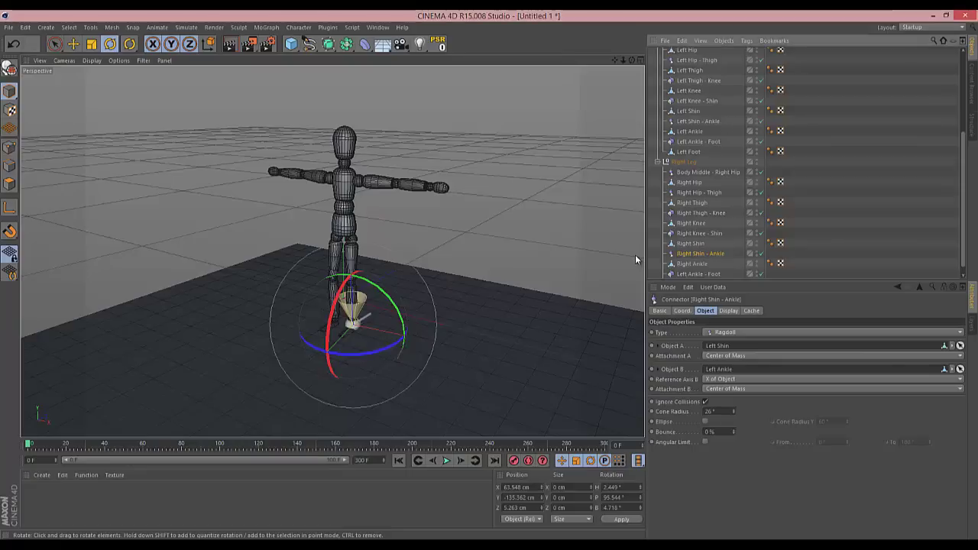
double_click(691, 273)
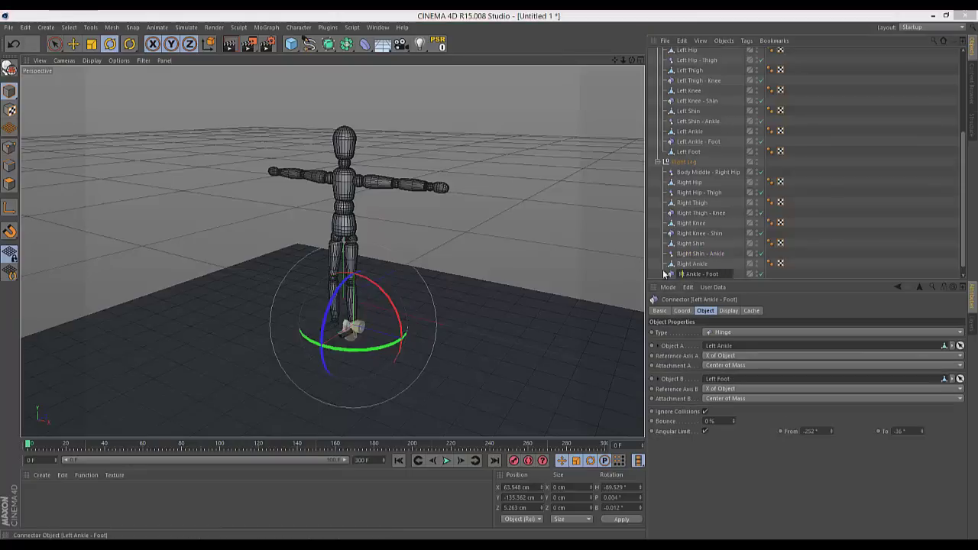
type("Right")
key("Return")
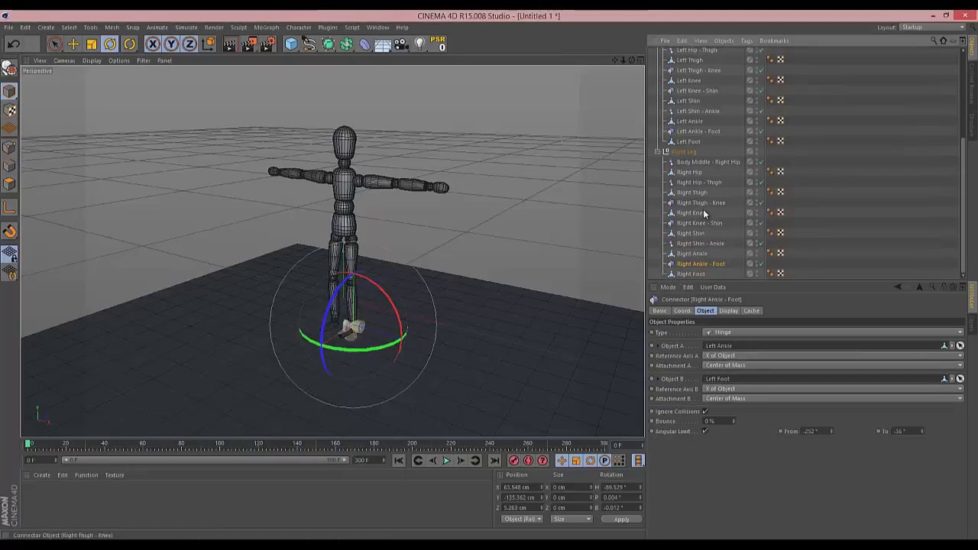
- Centre the Body Middle - Right Hip connector on the right hip, rotate its cone upward, and return it to before Right Hip
scroll(703, 209, "down", 1)
left_click(698, 162)
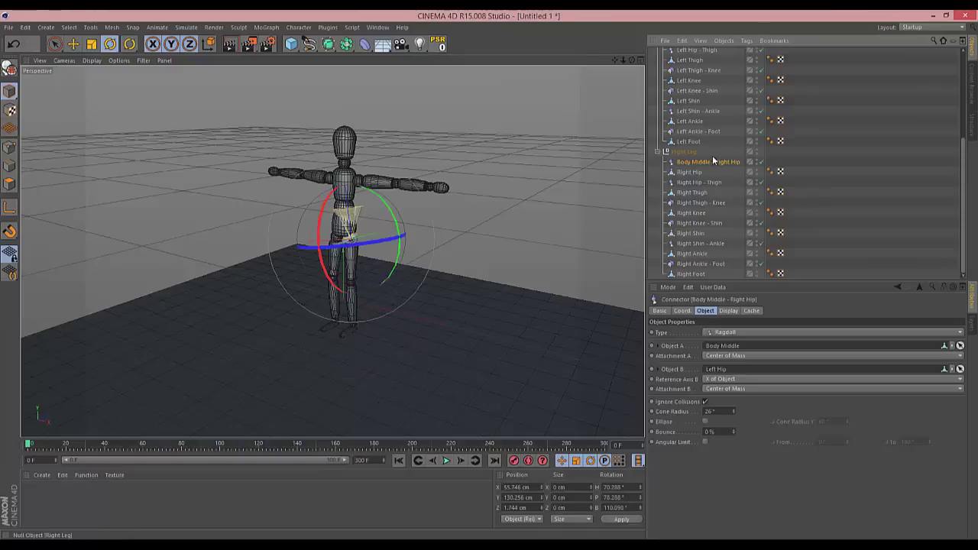
left_click_drag(699, 163, 695, 171)
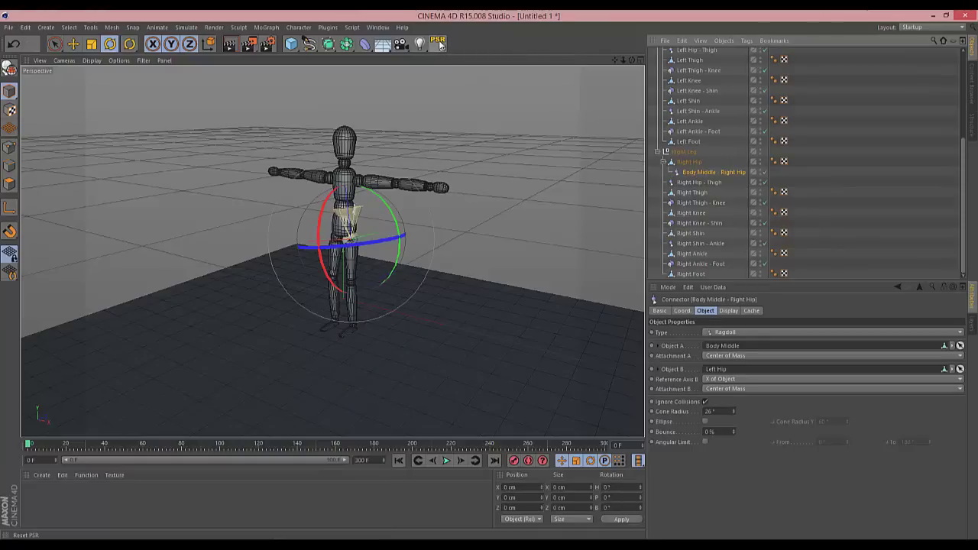
left_click_drag(312, 200, 294, 287)
left_click_drag(701, 172, 688, 157)
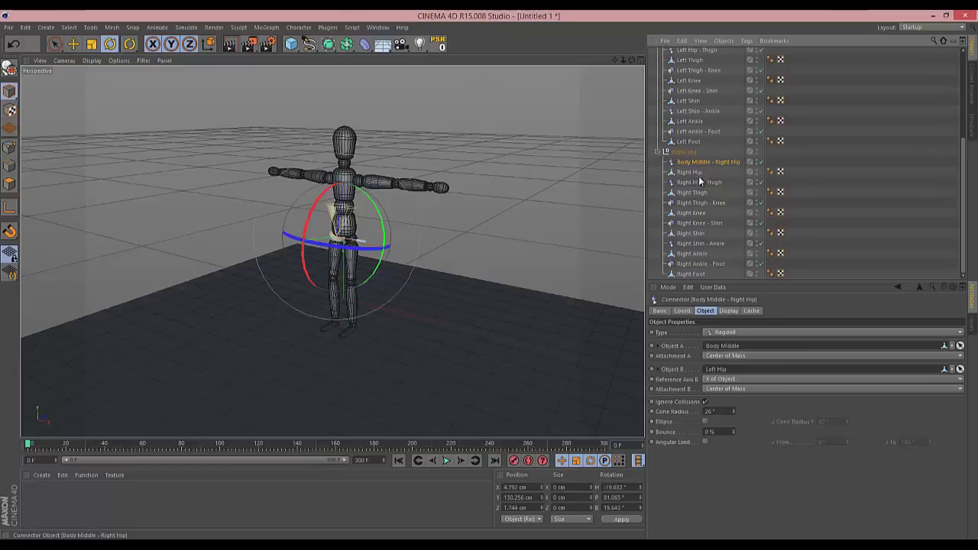
- Centre the Right Hip - Thigh connector on Right Hip, pitch it about -90° so its cone points down, and return it before Right Thigh
left_click(697, 183)
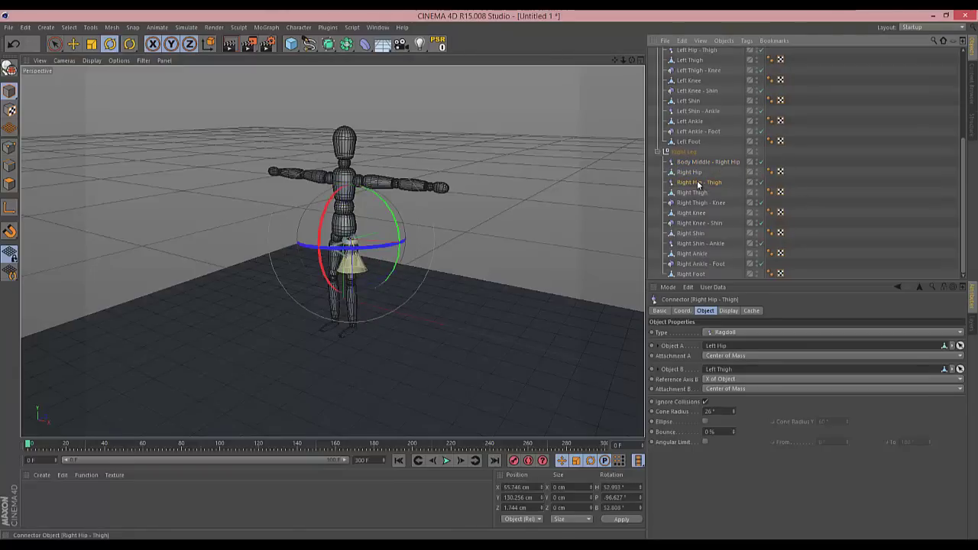
left_click_drag(693, 183, 689, 173)
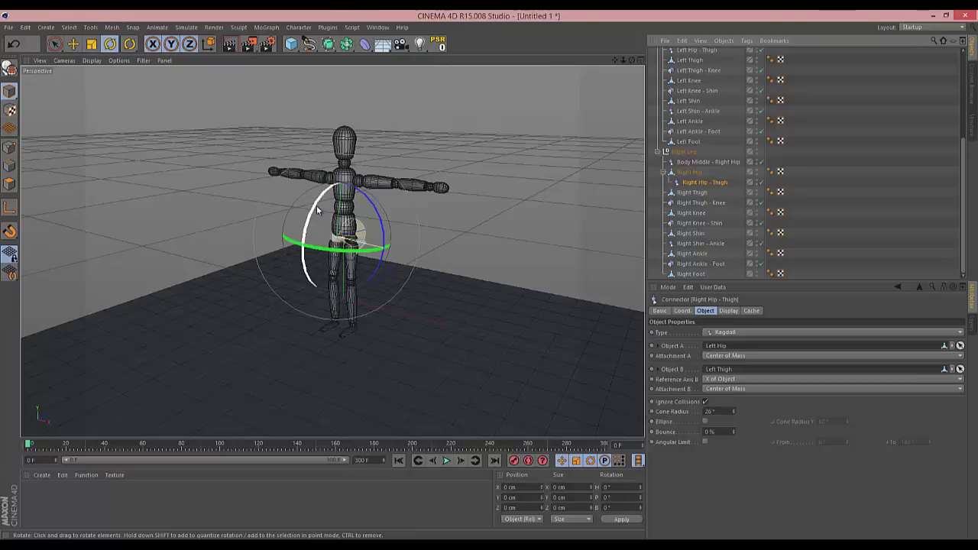
left_click_drag(316, 205, 416, 151)
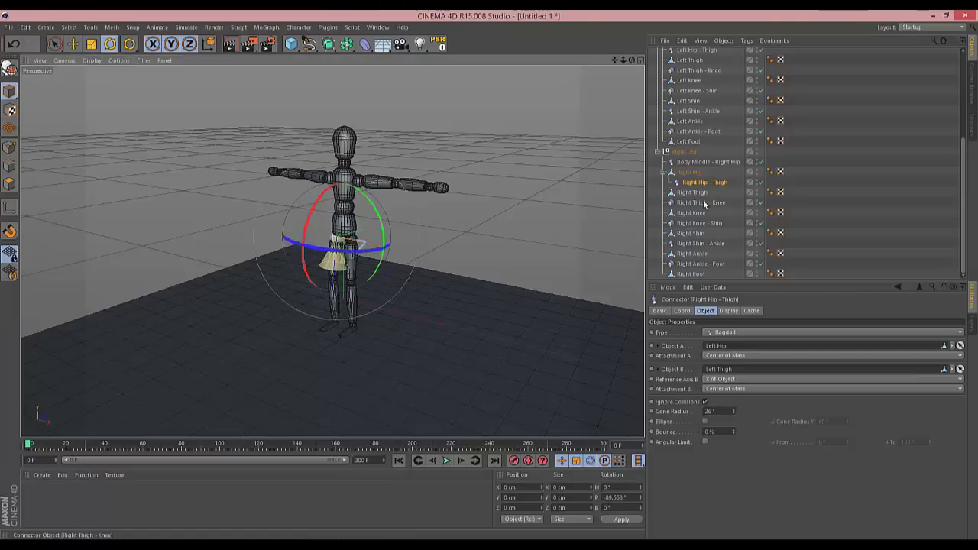
left_click_drag(697, 184, 695, 213)
- Nest Right Thigh - Knee under Right Knee, reset its transform, and rotate it to 90° heading and about 7° bank
left_click(698, 204)
left_click(442, 46)
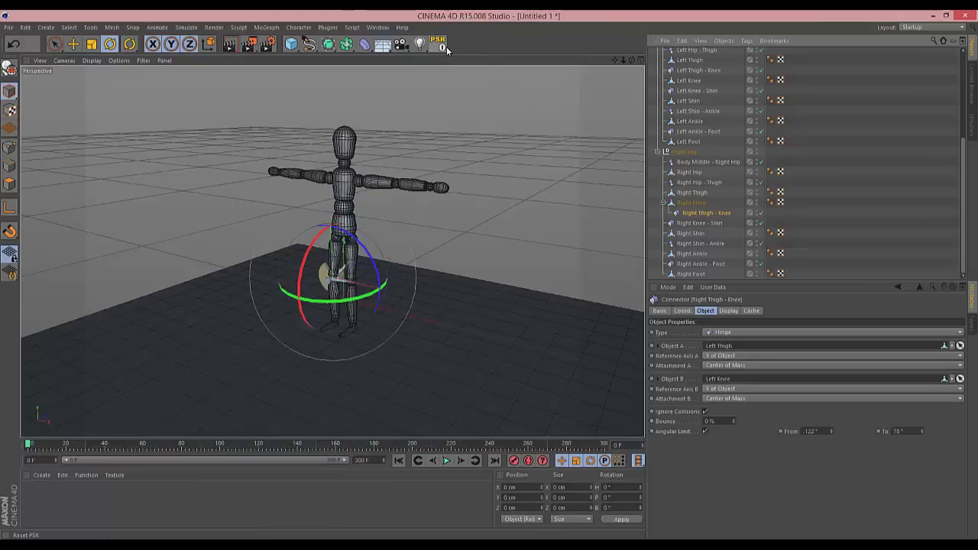
left_click_drag(347, 302, 386, 274)
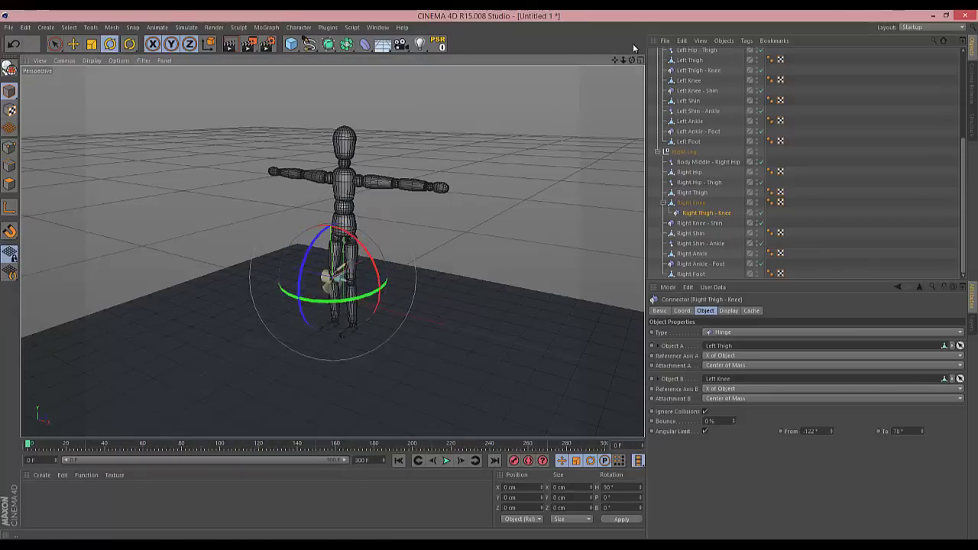
left_click_drag(632, 60, 488, 275)
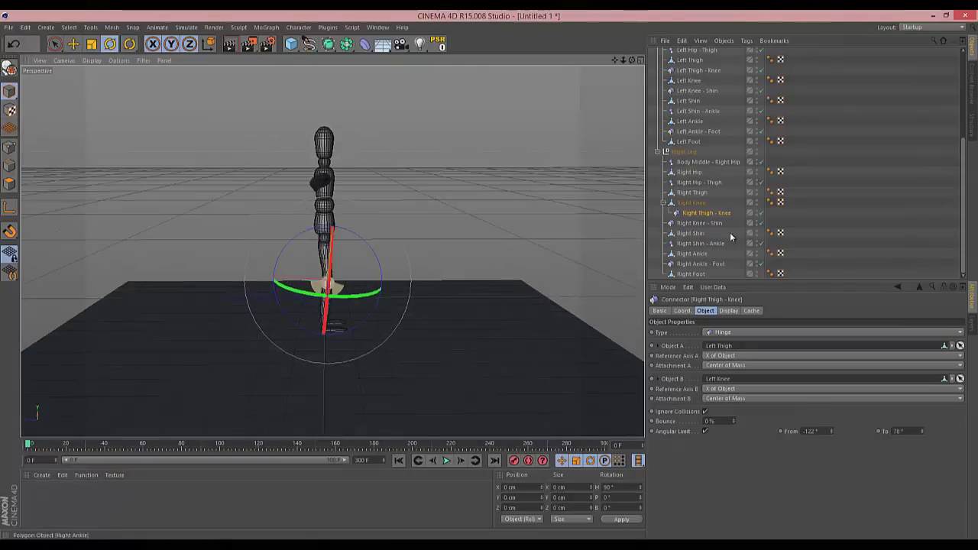
left_click_drag(360, 243, 380, 257)
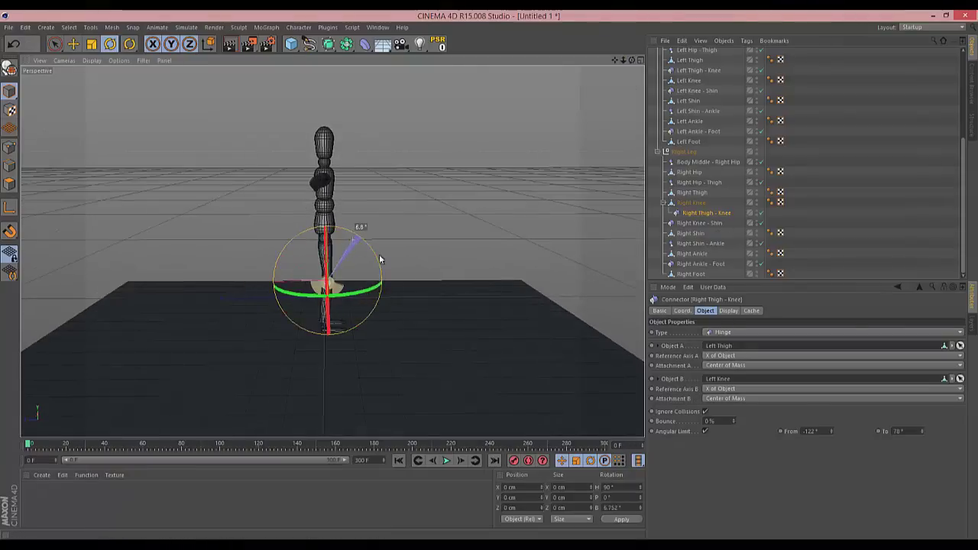
- Set the Right Thigh - Knee angular limits from -188° to 21°, and move the connector back before Right Knee
left_click_drag(836, 437, 831, 431)
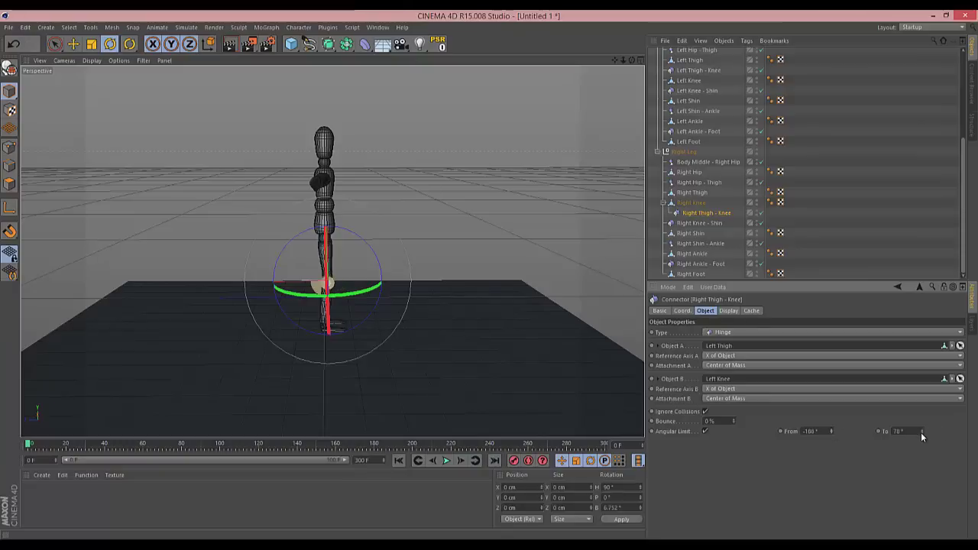
left_click_drag(921, 433, 921, 434)
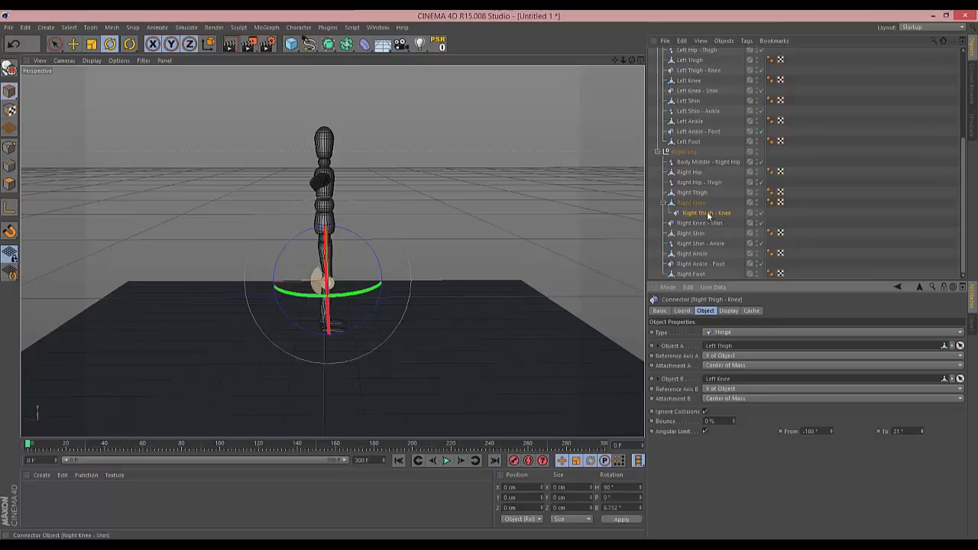
left_click_drag(709, 213, 693, 200)
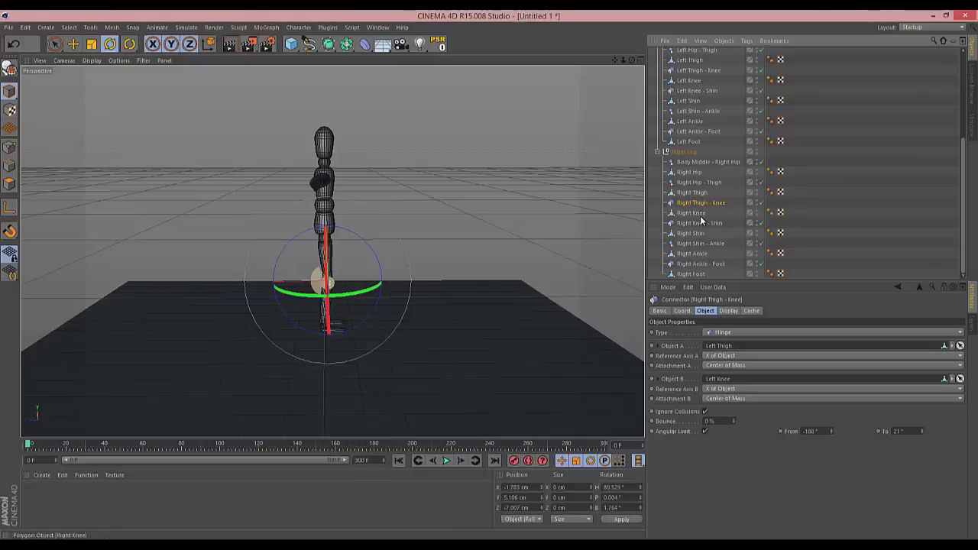
- Centre the Right Knee - Shin connector on Right Knee, rotate it to about -88° heading, and return it before Right Shin
left_click(701, 221)
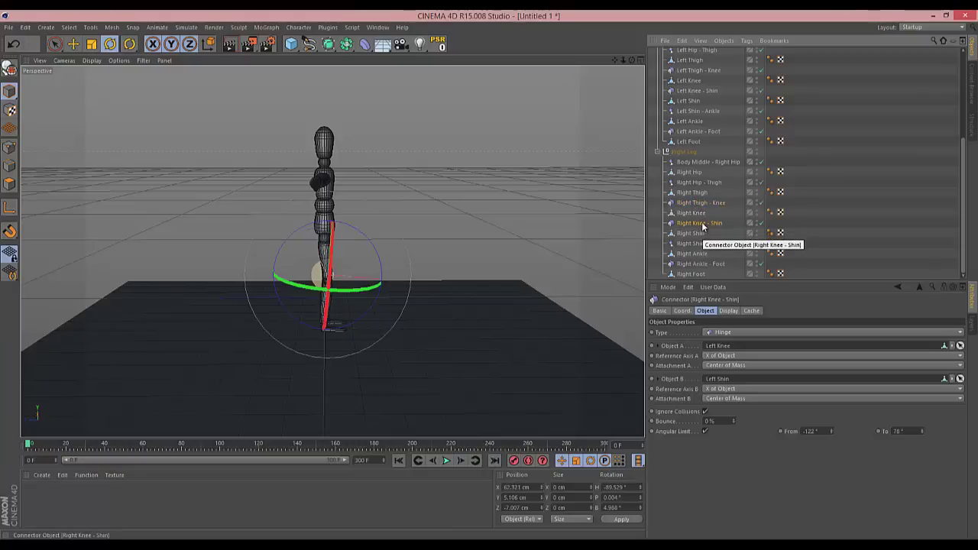
left_click_drag(701, 224, 693, 214)
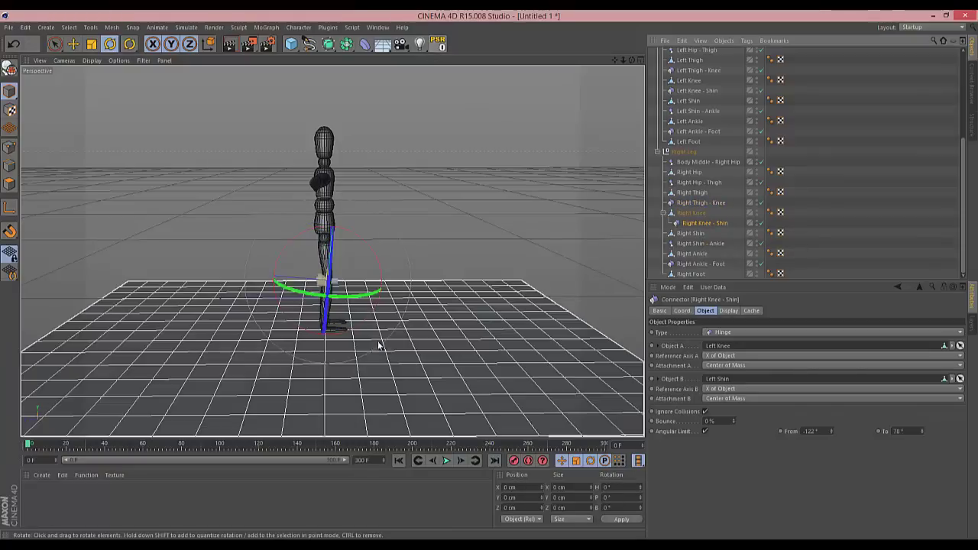
left_click_drag(375, 293, 290, 295)
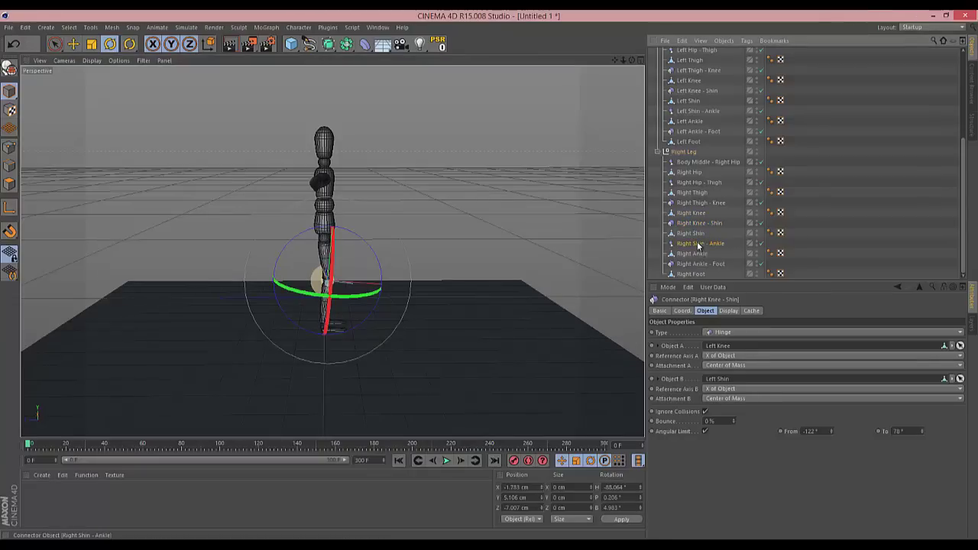
- Centre the Right Shin - Ankle connector on Right Ankle, pitch it about 93° so its cone points up, and return it before Right Ankle
left_click(695, 244)
left_click_drag(693, 257, 692, 255)
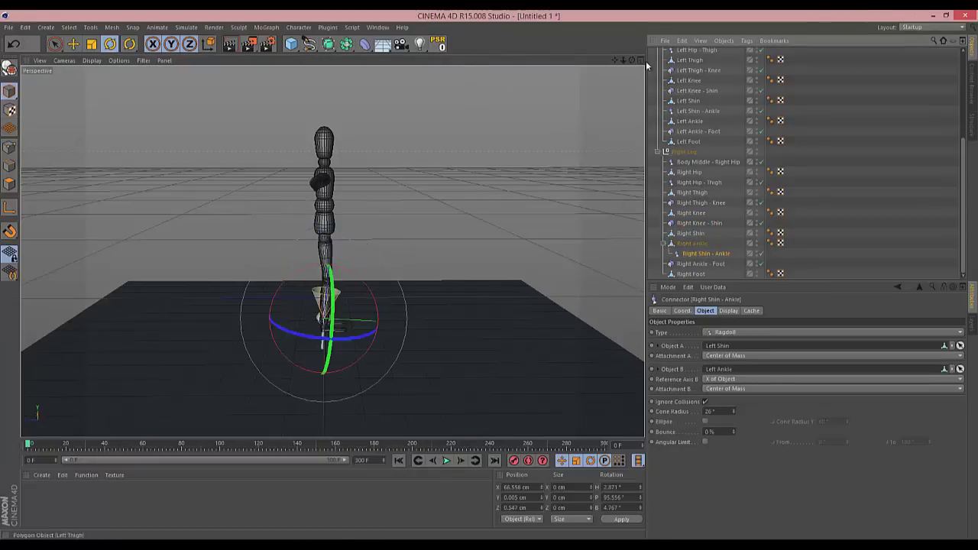
mouse_move(632, 61)
left_mouse_down()
mouse_move(486, 273)
mouse_move(632, 62)
left_mouse_up()
left_click(438, 47)
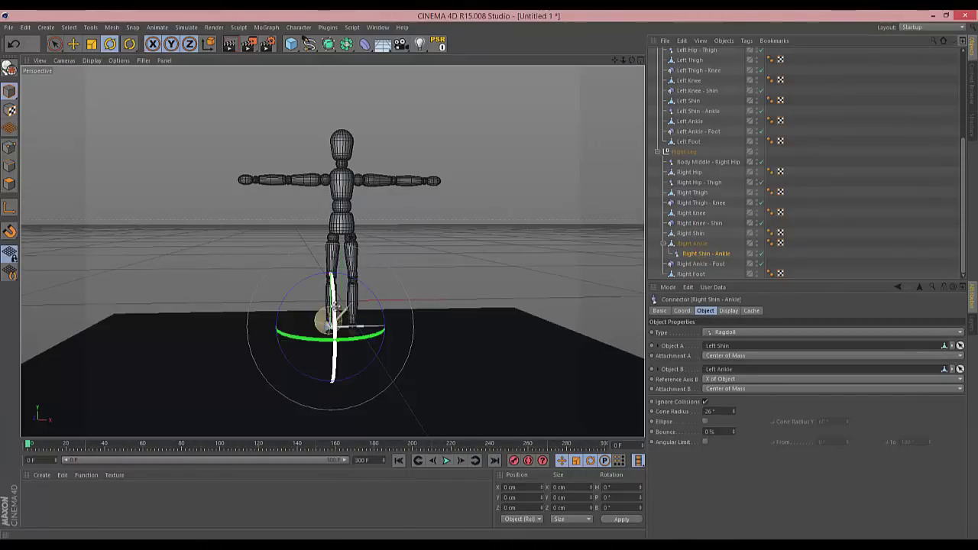
left_click_drag(333, 365, 325, 417)
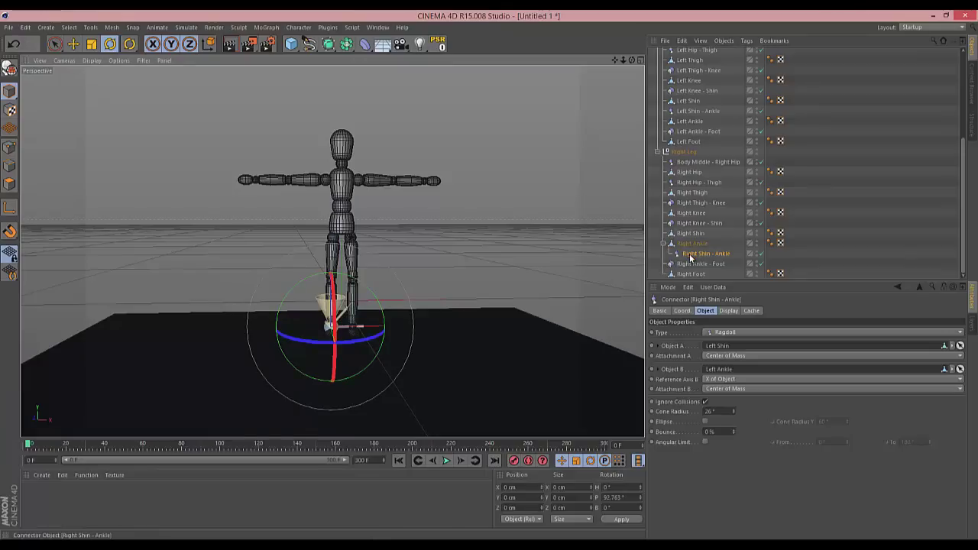
mouse_move(695, 253)
left_mouse_down()
mouse_move(690, 246)
mouse_move(695, 269)
left_mouse_up()
- Align the Right Ankle - Foot connector with the right ankle at about 70° heading, and adjust its angular limits, starting from -190°
left_click(439, 45)
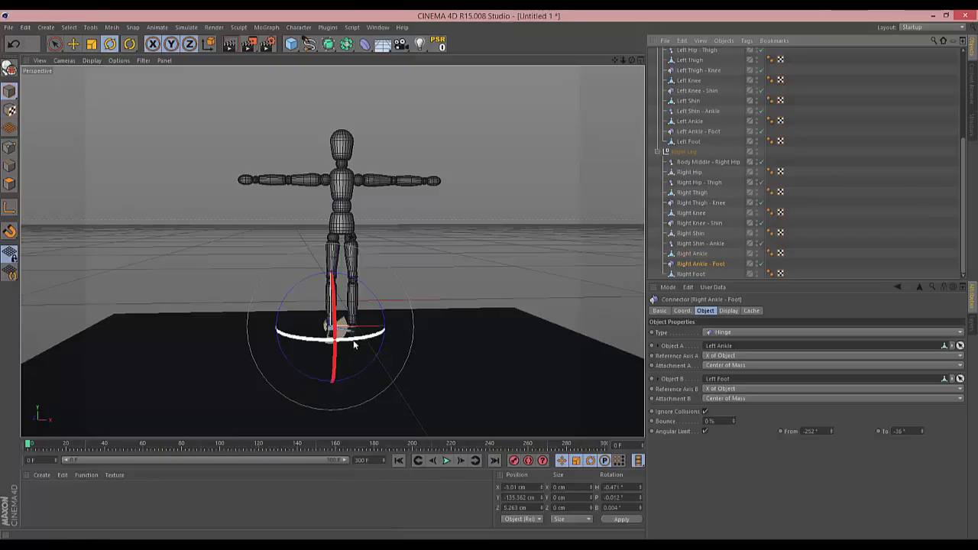
left_click_drag(354, 345, 458, 305)
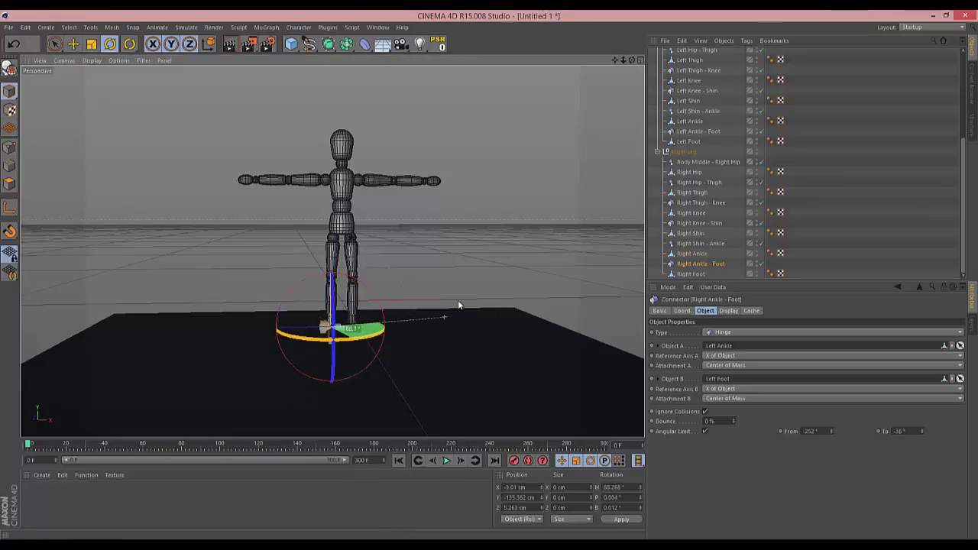
left_click_drag(632, 60, 489, 275)
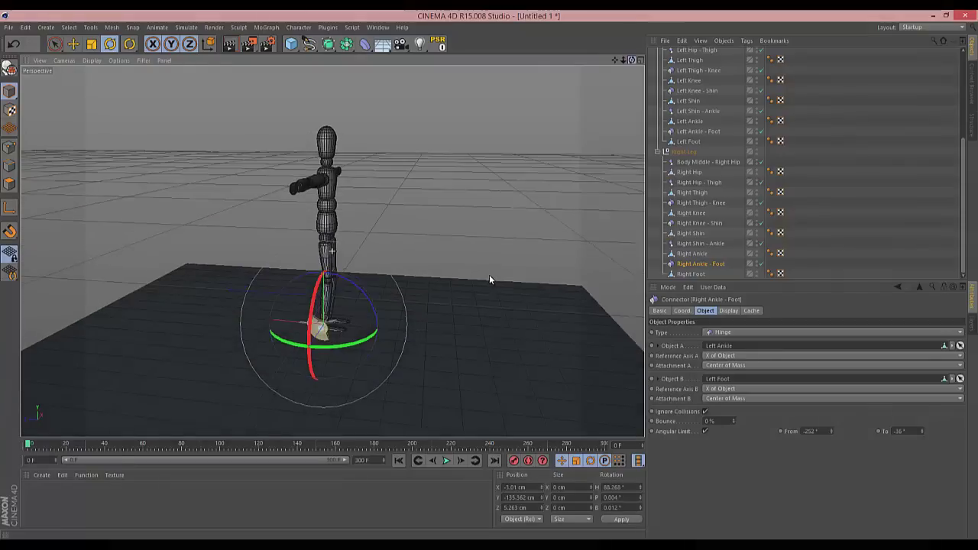
left_click_drag(343, 345, 356, 341)
left_click(831, 430)
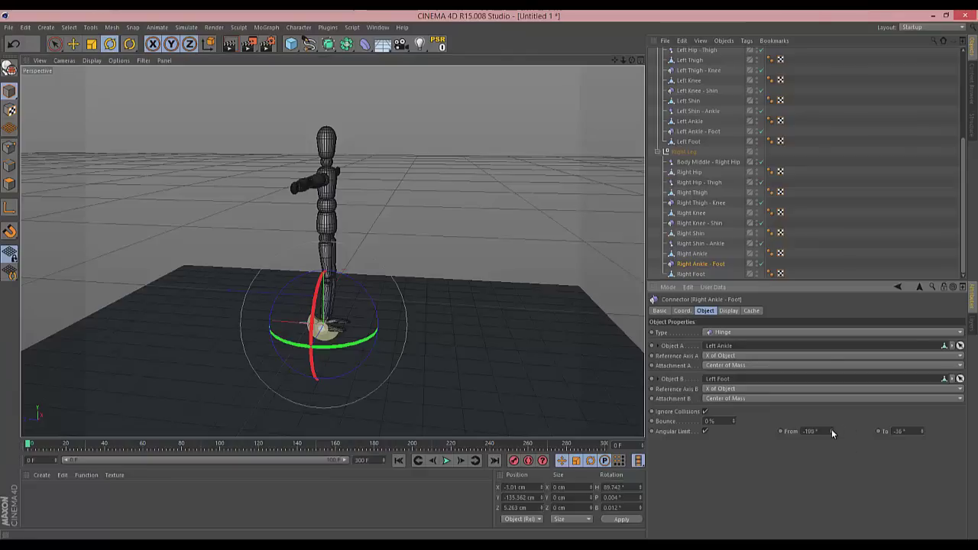
left_click_drag(921, 431, 920, 428)
- Reassign the linked objects of Body Middle - Right Hip, Right Hip - Thigh and Right Thigh - Knee to the matching right leg parts
left_click(706, 162)
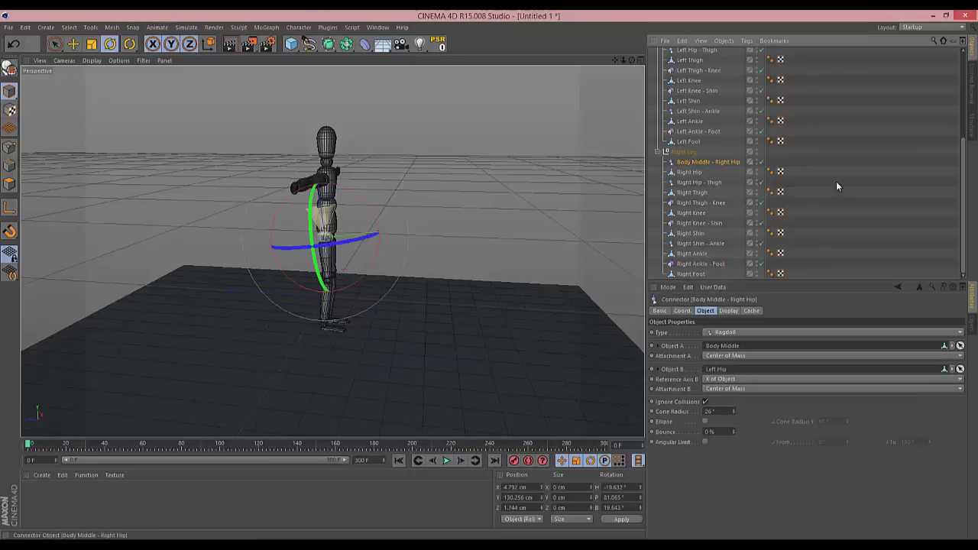
scroll(836, 185, "up", 3)
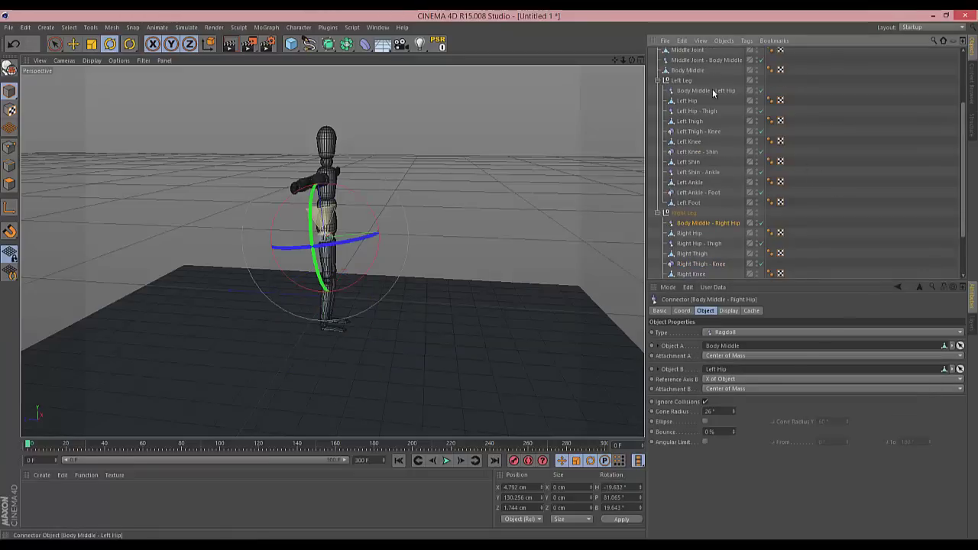
left_click(697, 243)
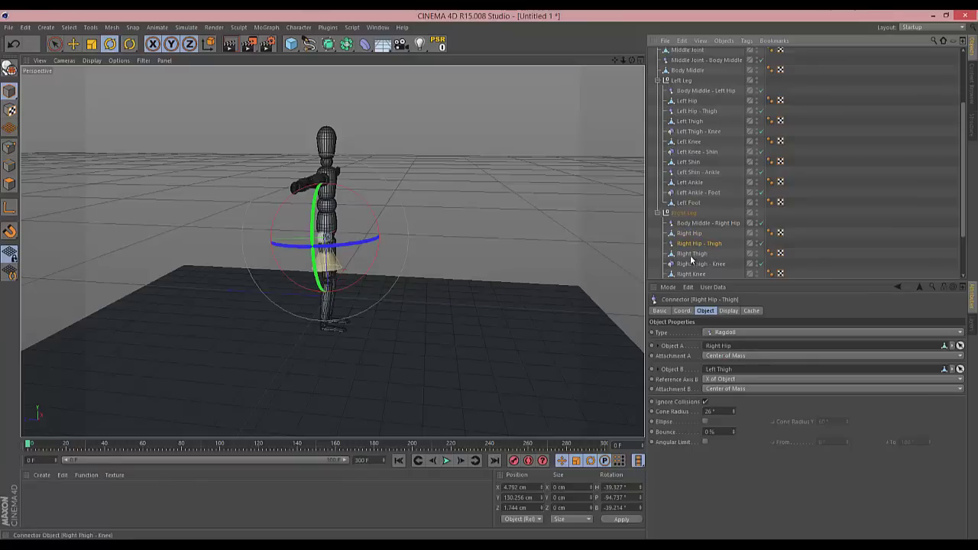
left_click(694, 265)
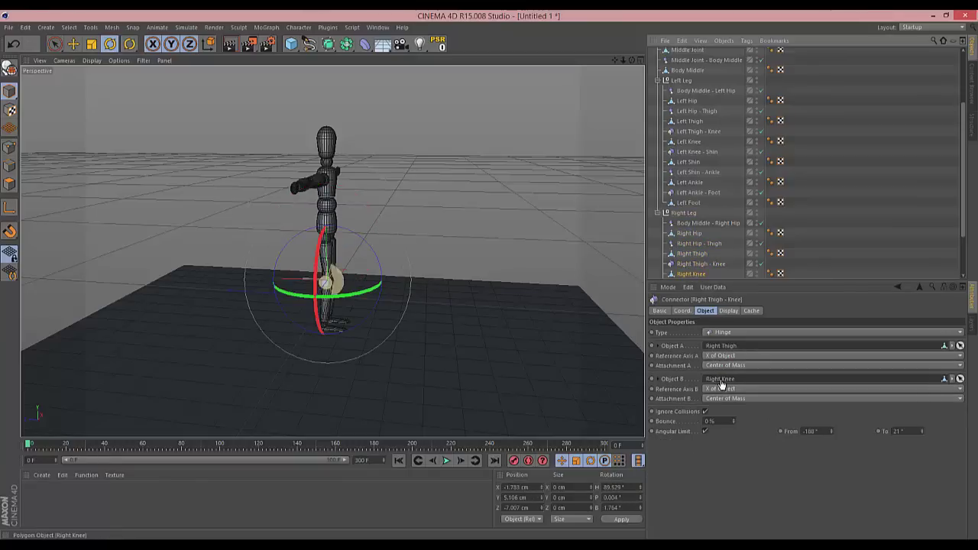
- Reassign the linked objects of Right Knee - Shin, Right Shin - Ankle and Right Ankle - Foot to the matching right leg parts
scroll(707, 245, "down", 2)
left_click(694, 221)
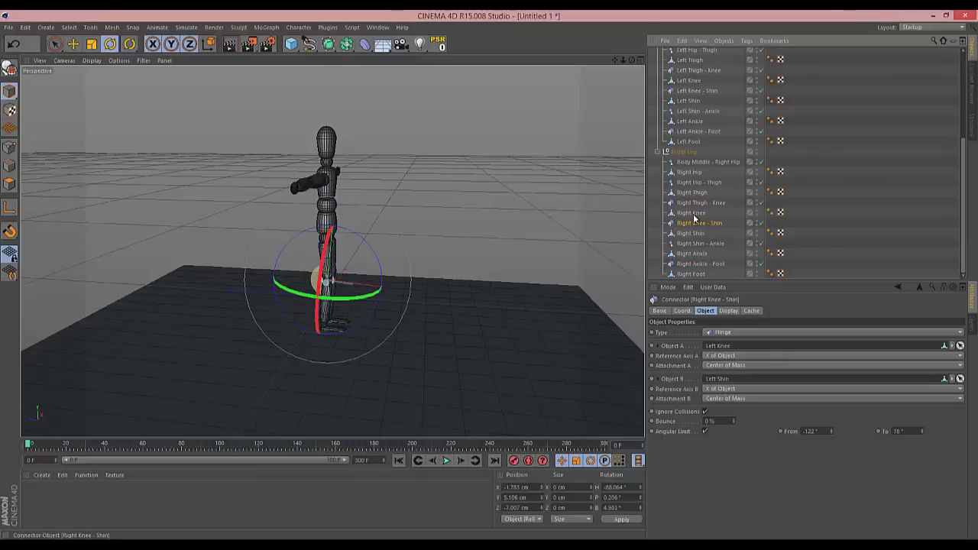
left_click_drag(724, 340, 726, 345)
left_click(692, 243)
left_click_drag(691, 253, 717, 357)
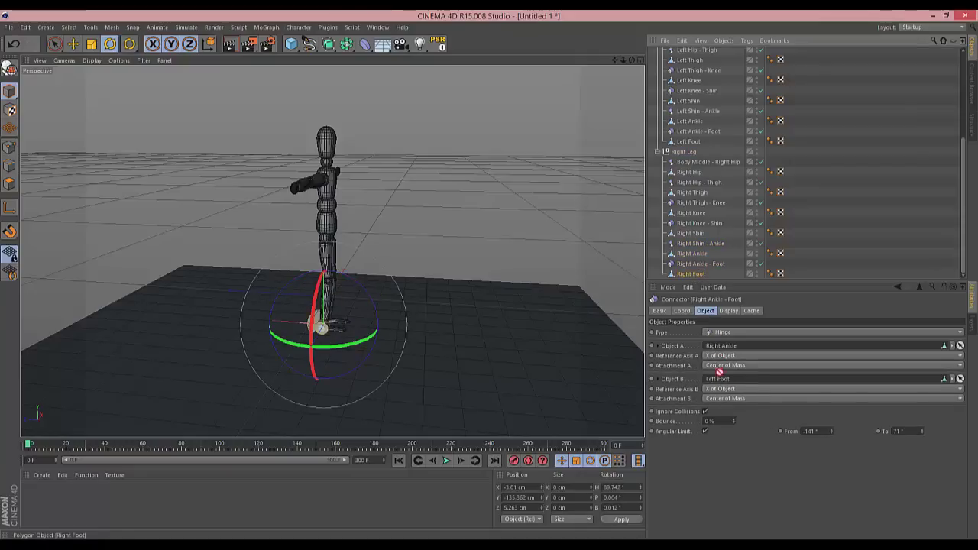
left_click_drag(719, 372, 722, 379)
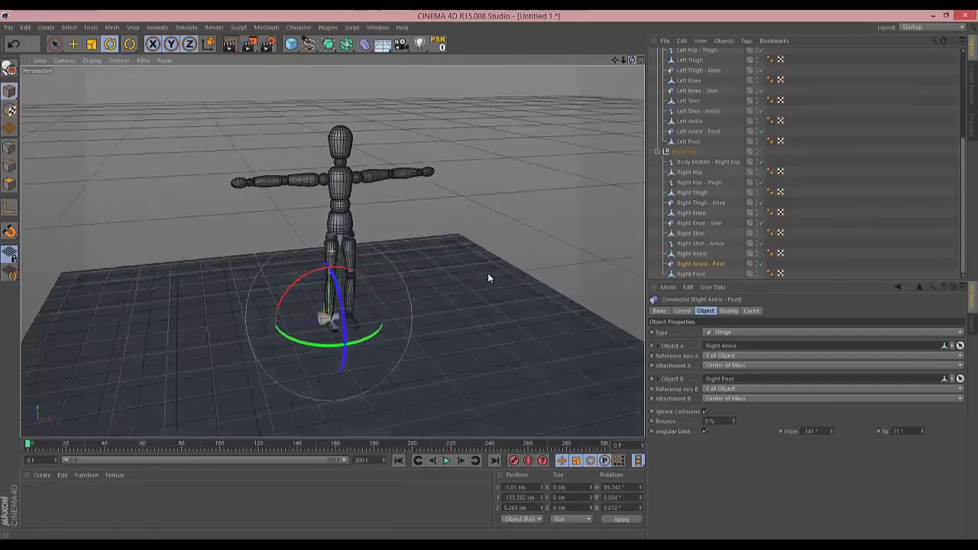
- View the figure from the front, play the simulation to check the connected legs, and rewind to frame 0
left_click_drag(489, 278, 449, 516, "alt")
left_click(446, 462)
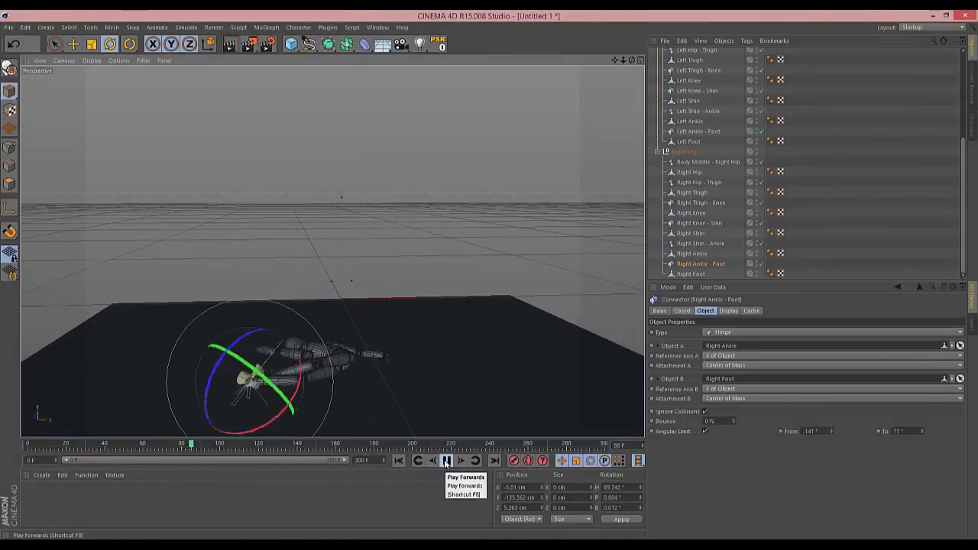
left_click(398, 460)
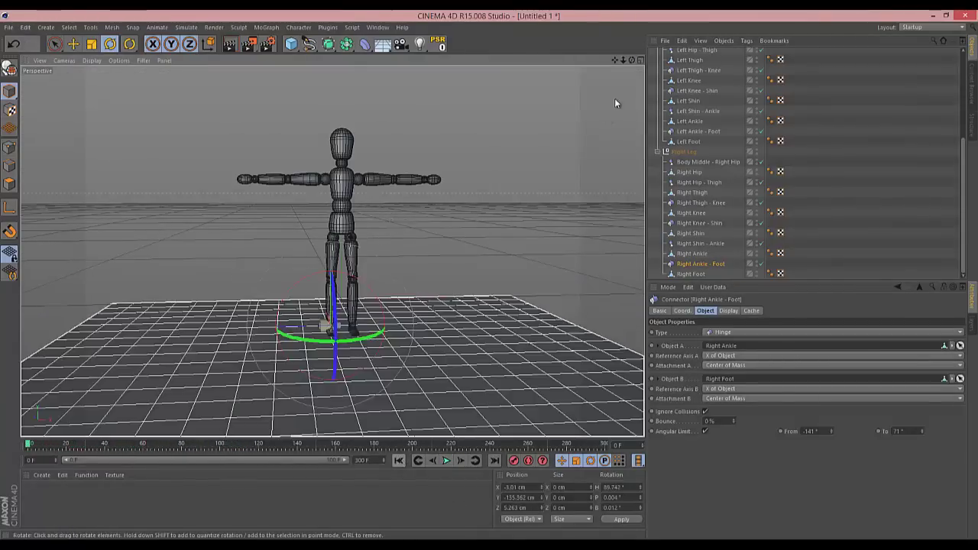
- Set the friction of the Floor and Dude dynamics tags to 120%, test the simulation, and rewind to the start
scroll(802, 114, "up", 5)
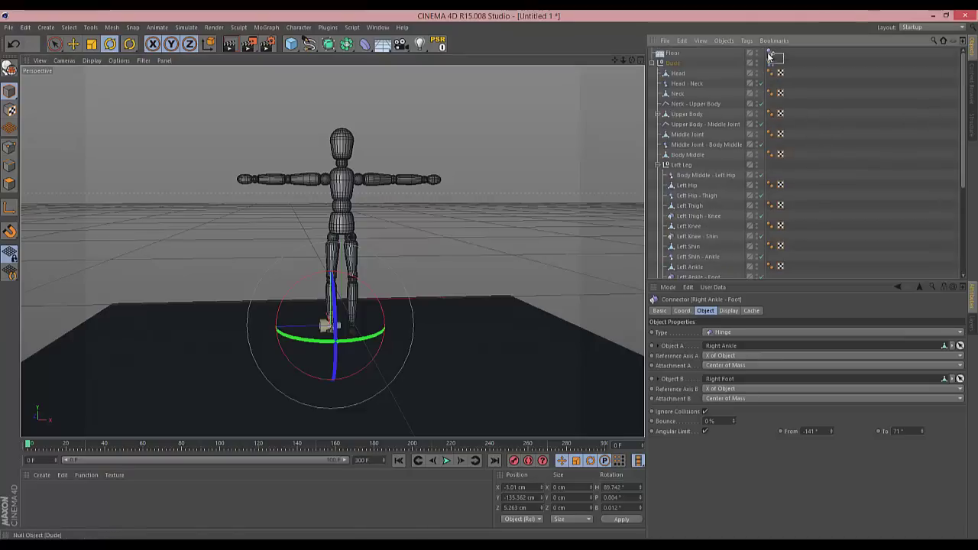
left_click_drag(769, 54, 768, 52)
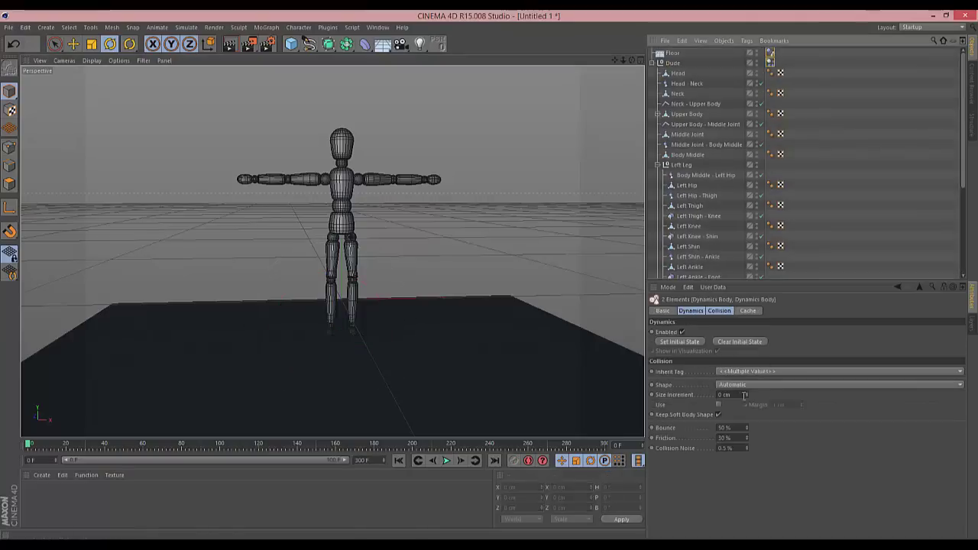
double_click(739, 437)
type("120")
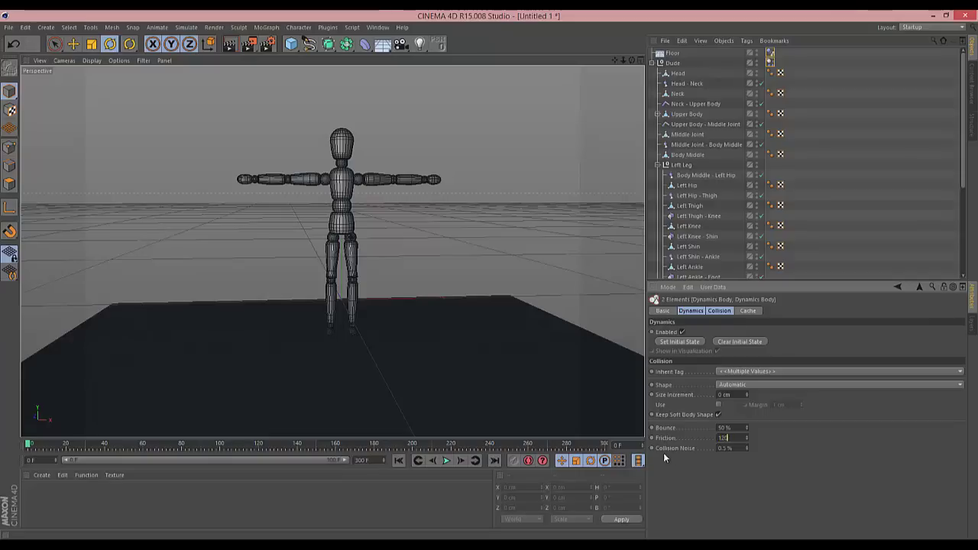
key("Return")
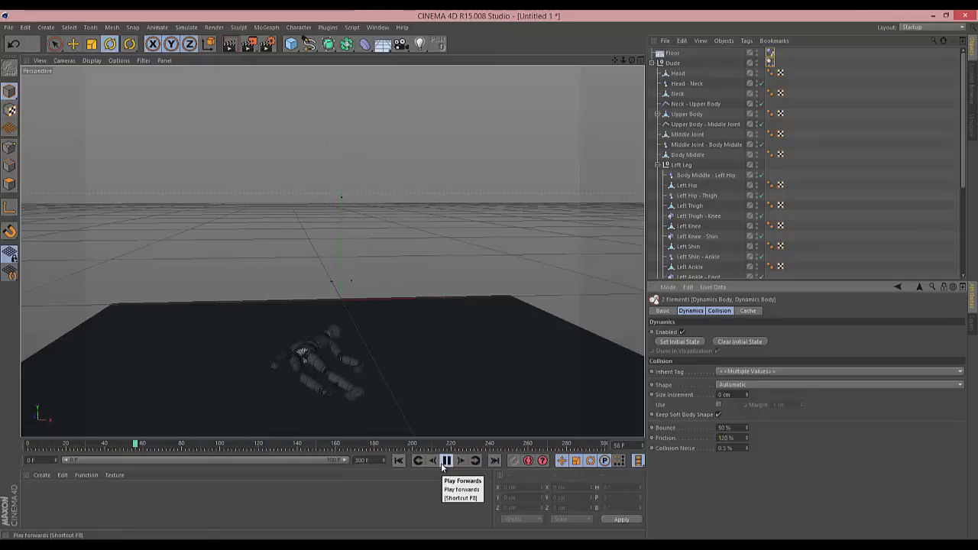
left_click(446, 461)
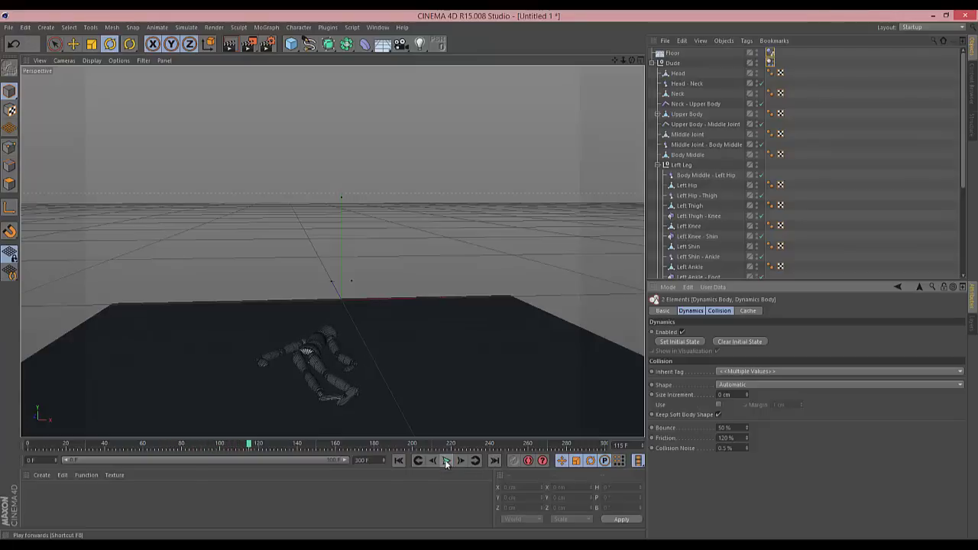
left_click(399, 460)
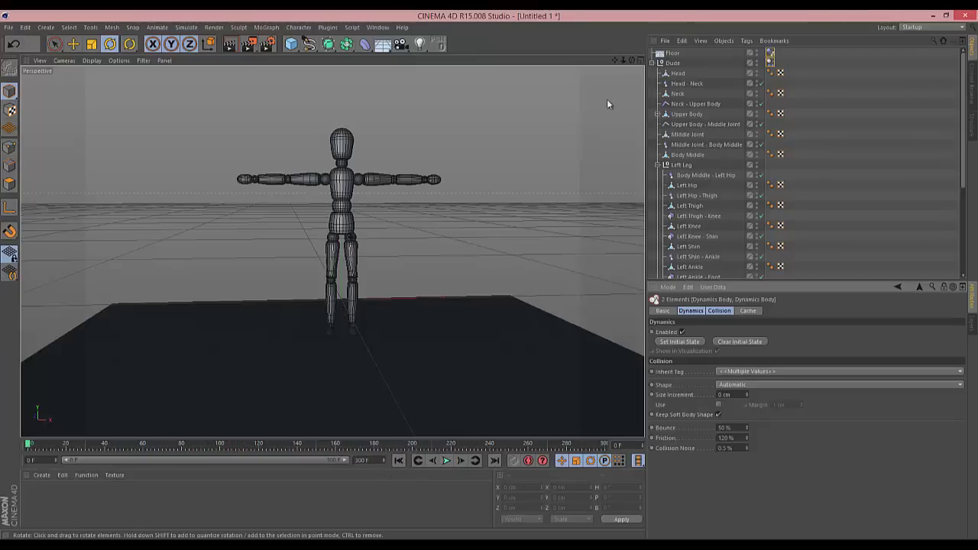
- Collapse the Dude hierarchy and lower the whole figure to a Y position of about 182 cm
left_click(652, 63)
left_click(663, 63)
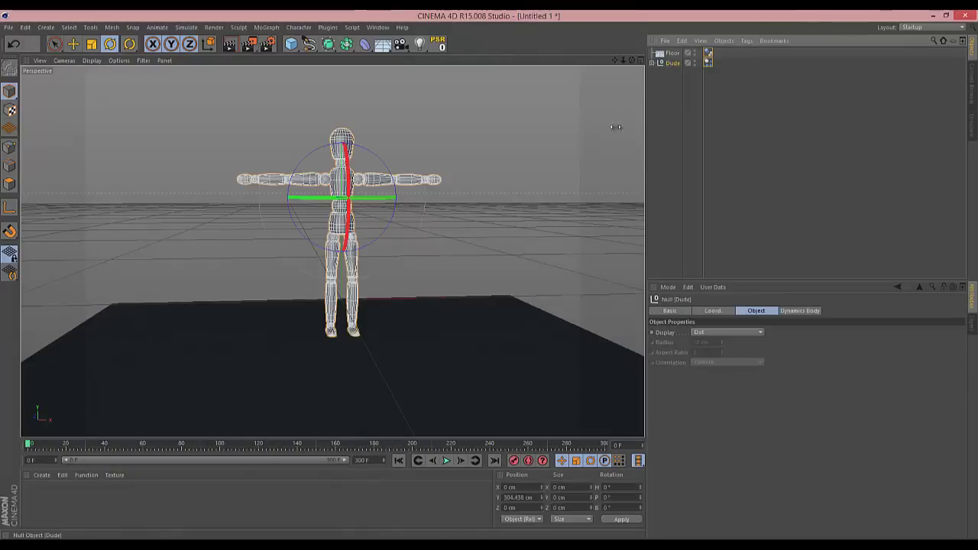
left_click_drag(343, 110, 363, 152)
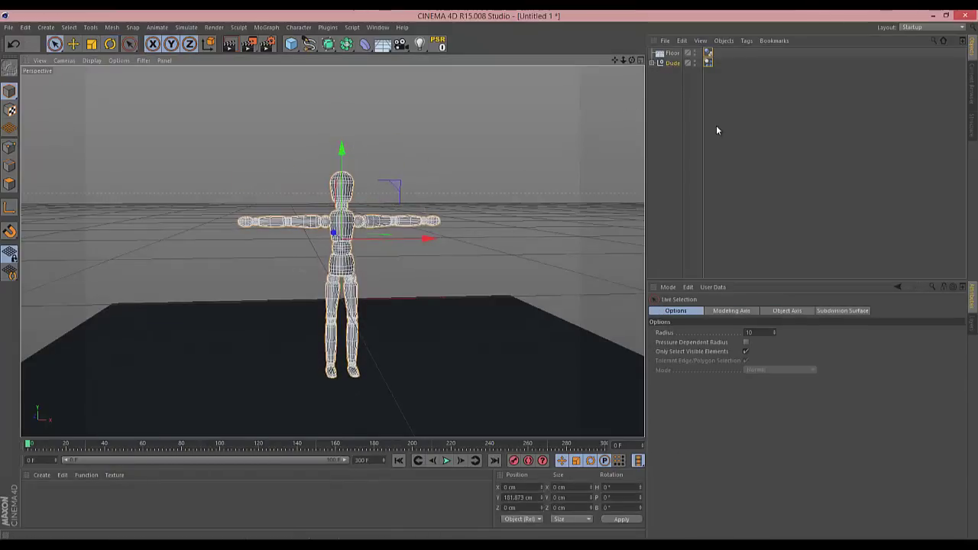
- Change the trigger of the Dude's dynamics body tag so its parts only start moving on collision
left_click(738, 88)
left_click(708, 63)
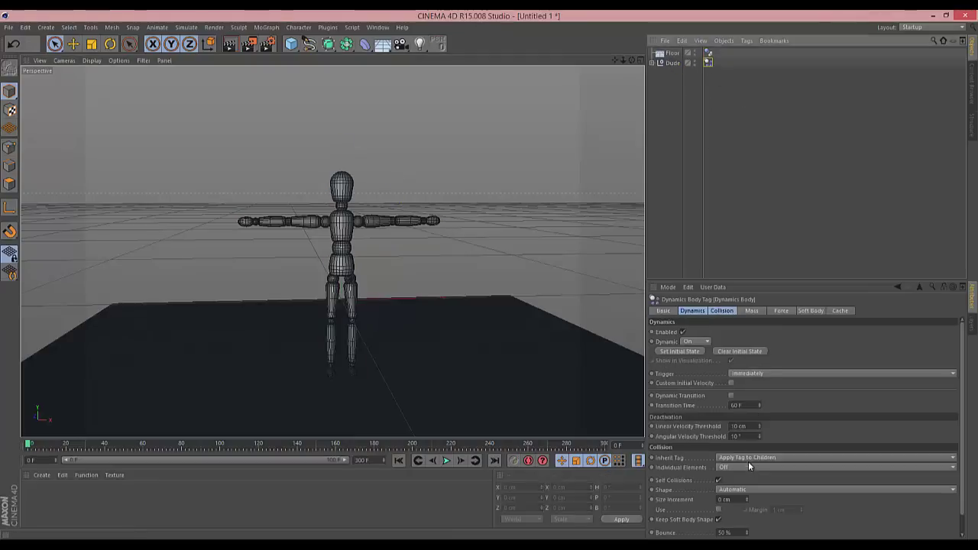
left_click(735, 490)
left_click(737, 486)
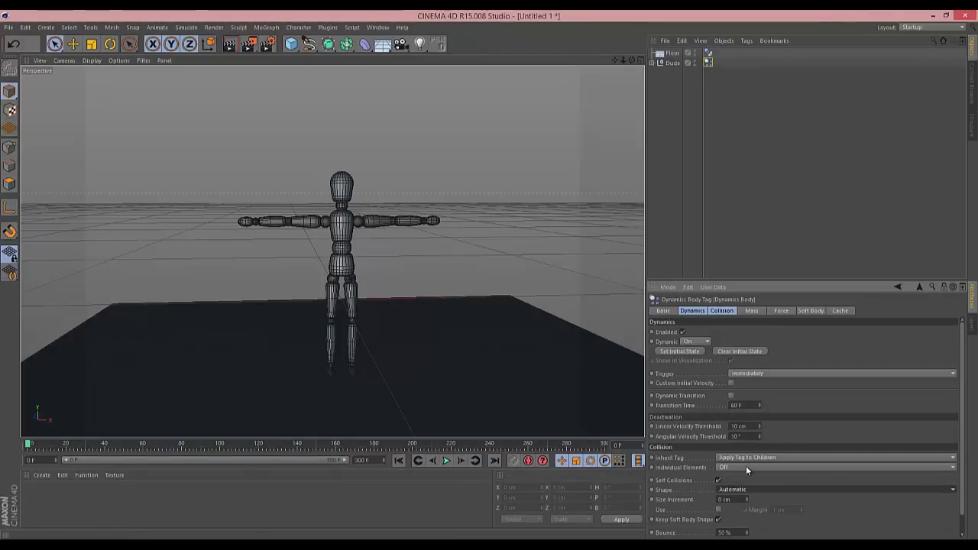
left_click(745, 465)
left_click(746, 467)
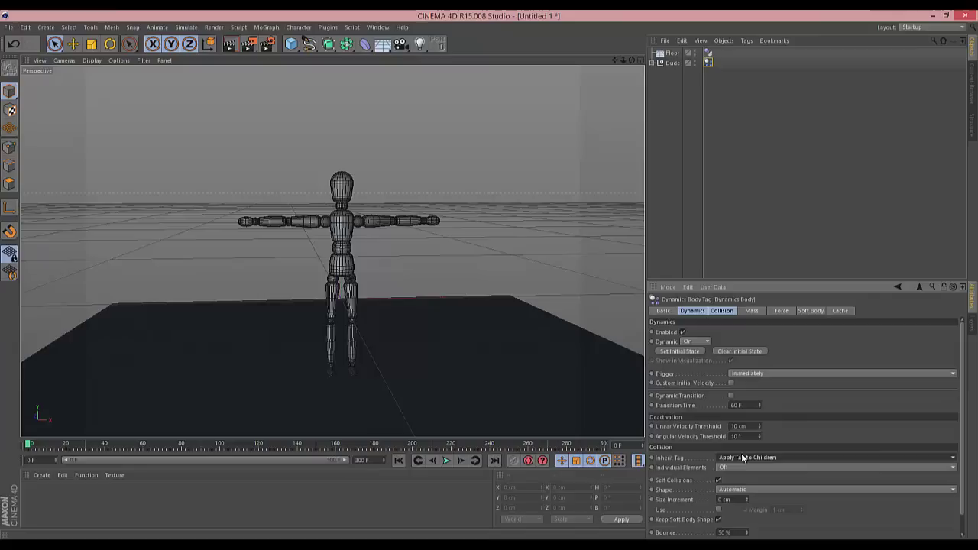
left_click(750, 374)
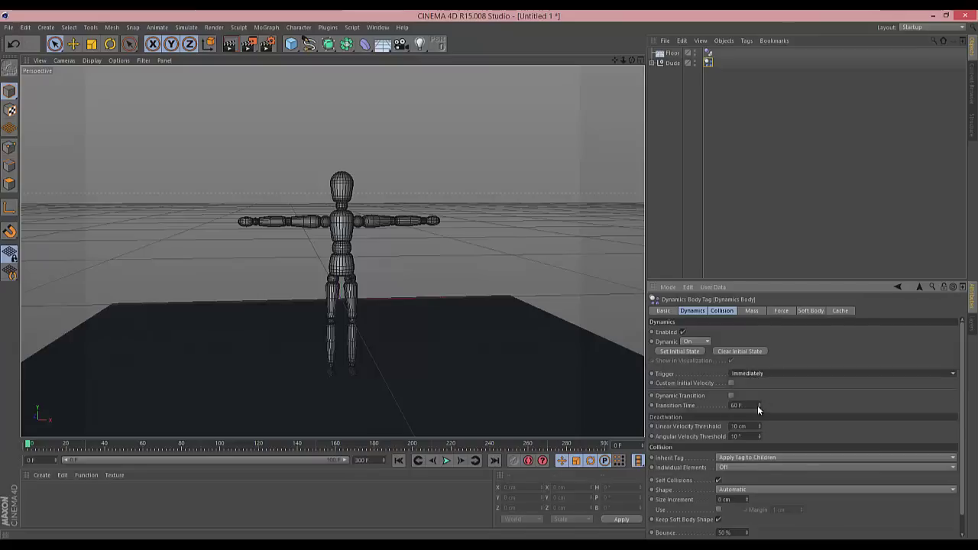
left_click(757, 405)
- Add a cube and place it above the figure's head at about X 20 cm, Y 647 cm
left_click(291, 44)
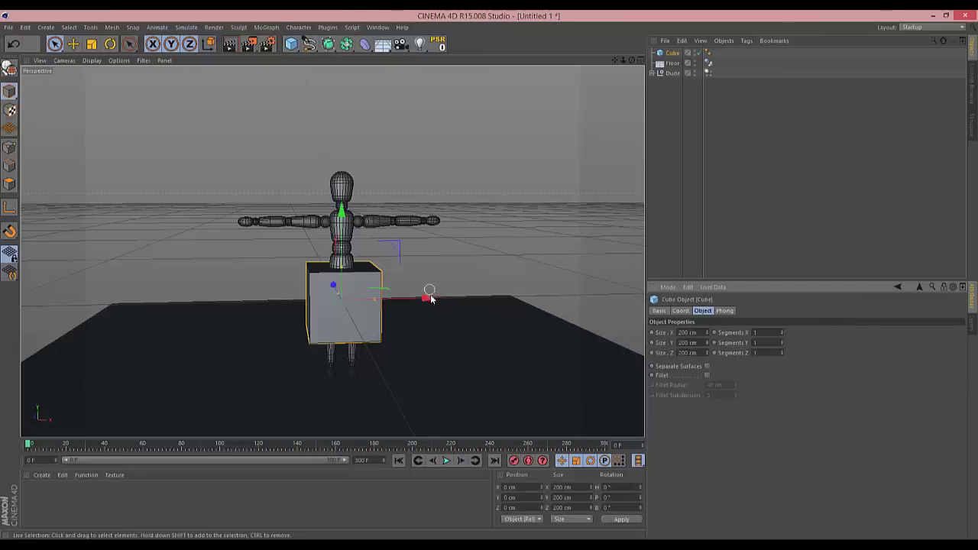
left_click_drag(427, 295, 598, 280)
left_click_drag(519, 210, 587, 190)
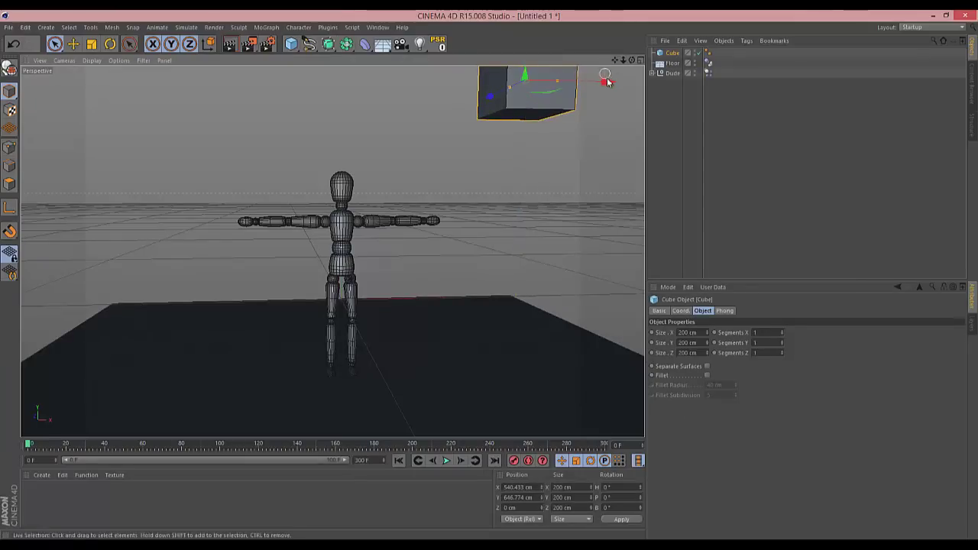
left_click_drag(606, 82, 414, 88)
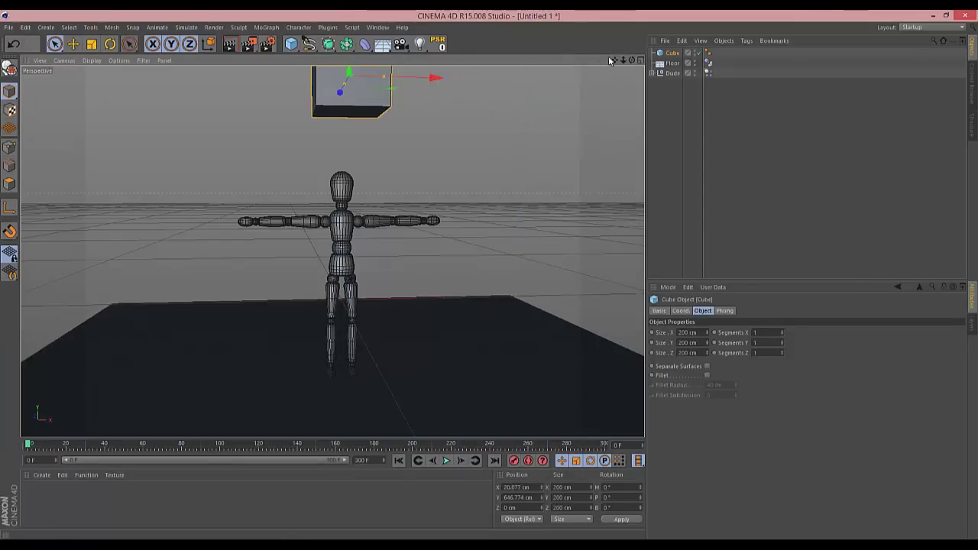
- Give the cube a Rigid Body tag and play the simulation to drop it onto the figure
right_click(677, 52)
mouse_move(716, 140)
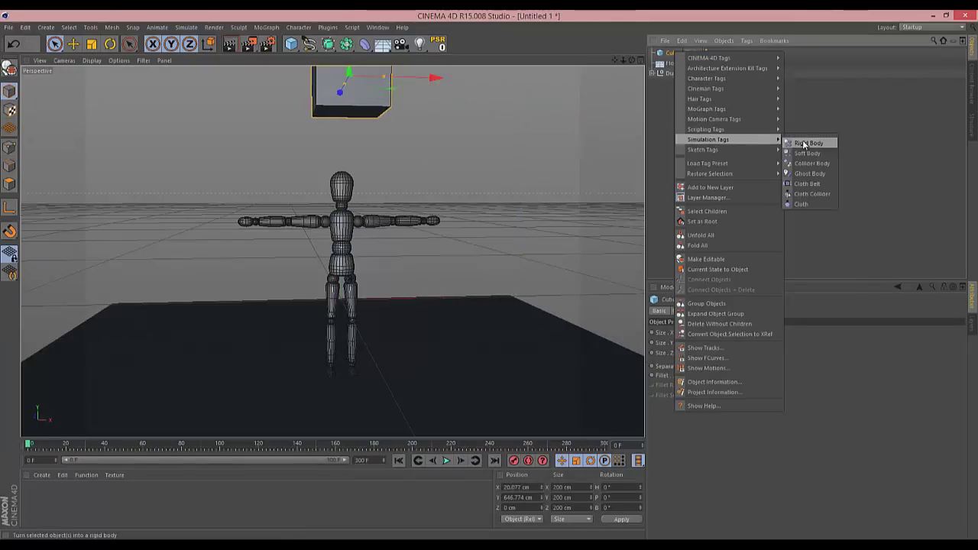
left_click(799, 142)
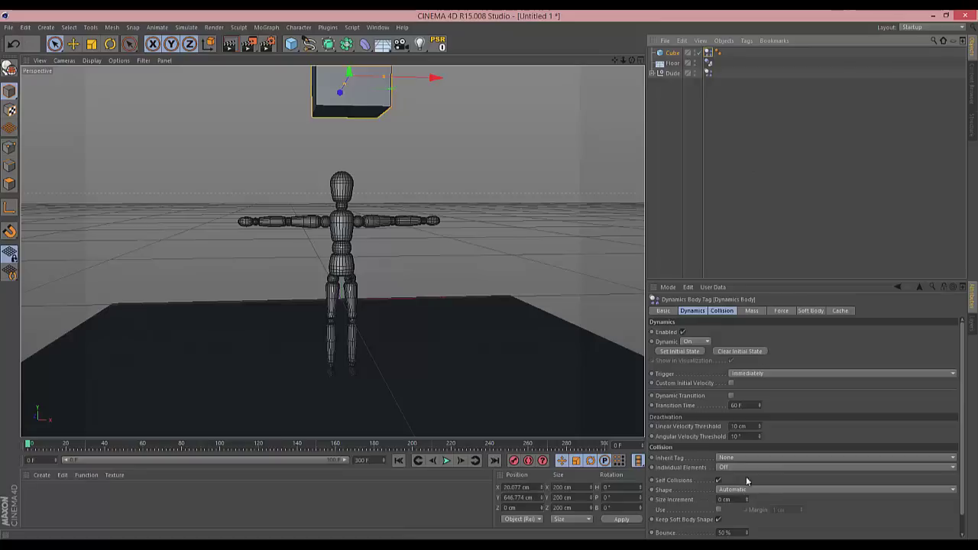
left_click(447, 461)
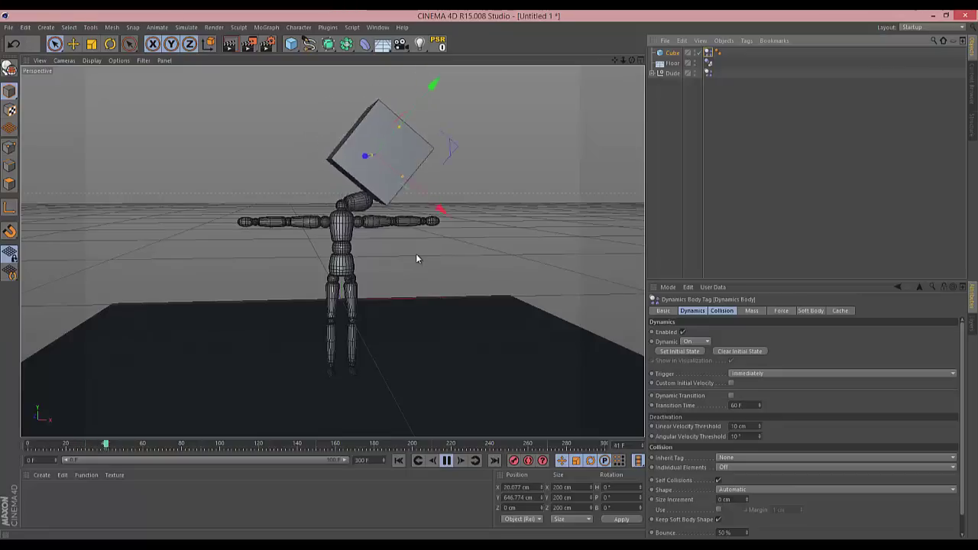
- Switch the cube's dynamics mass to Custom Mass with a value of 100
left_click(756, 311)
left_click(718, 334)
left_click(721, 363)
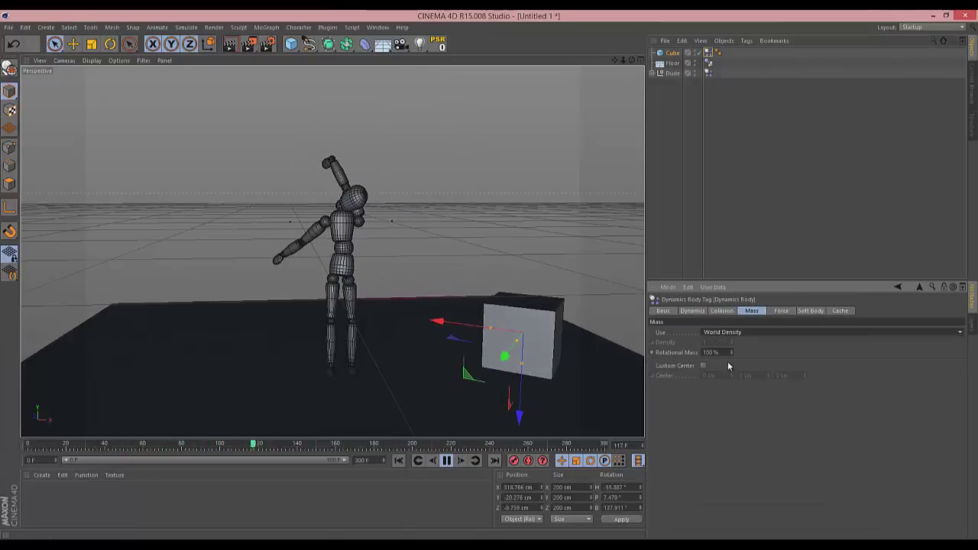
left_click(716, 342)
type("100")
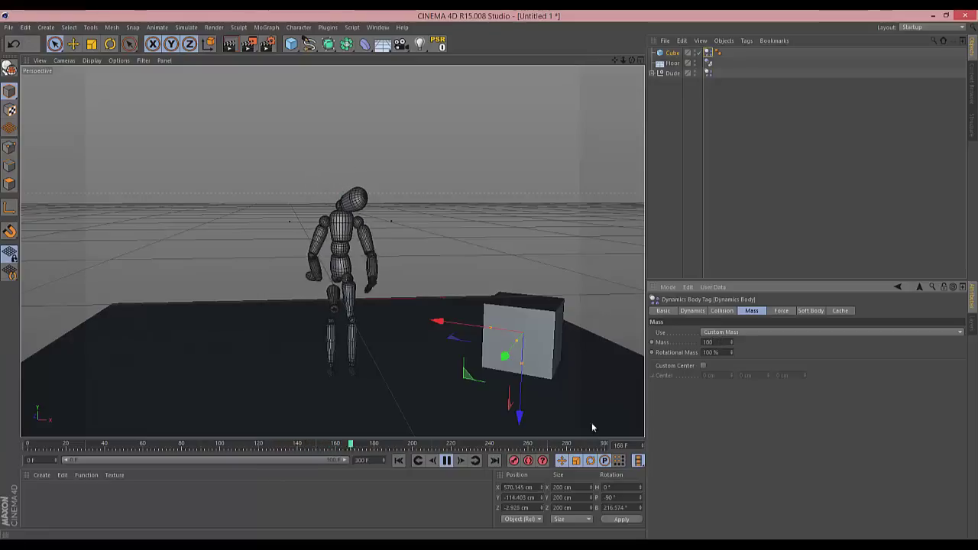
- Replay the simulation several times to examine how the heavier cube hits the figure, and rewind to frame 0
left_click(399, 461)
left_click(446, 461)
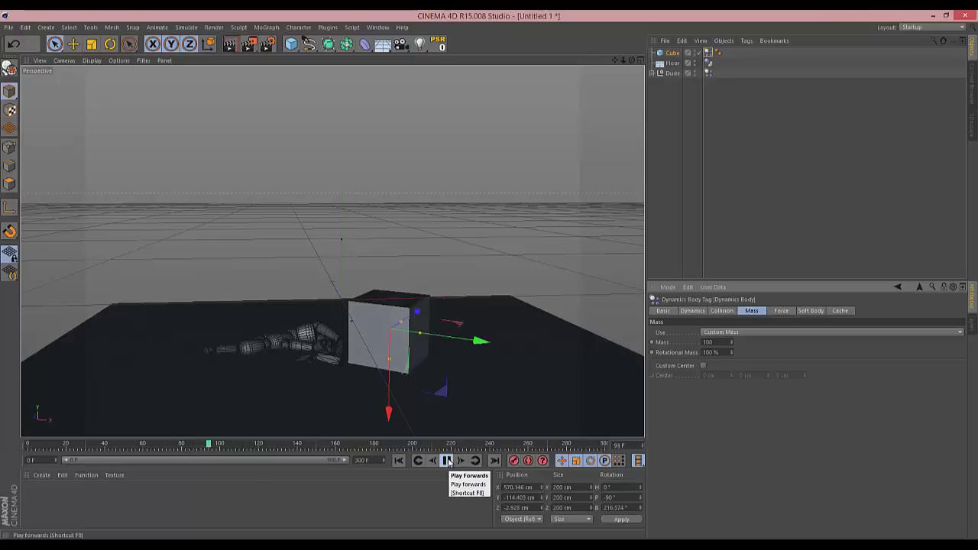
left_click(399, 460)
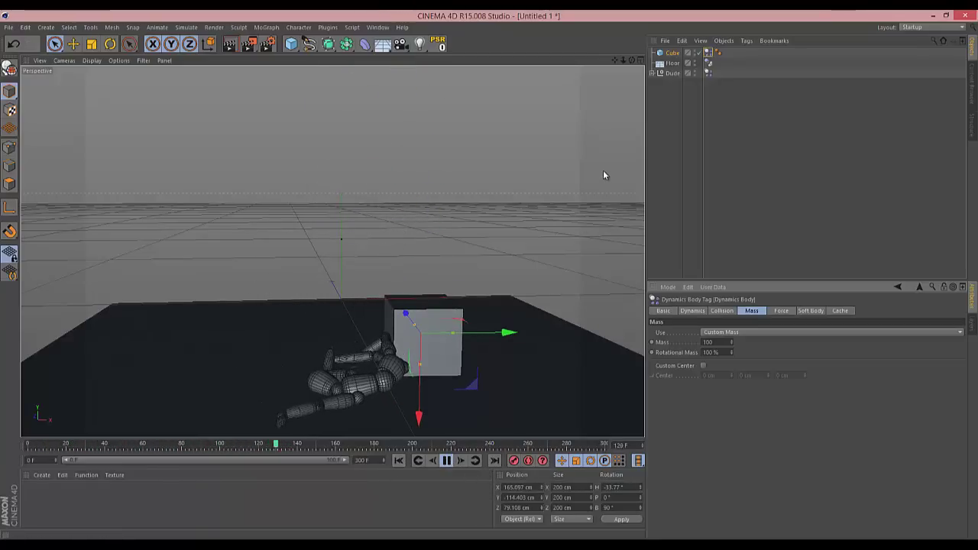
left_click(399, 461)
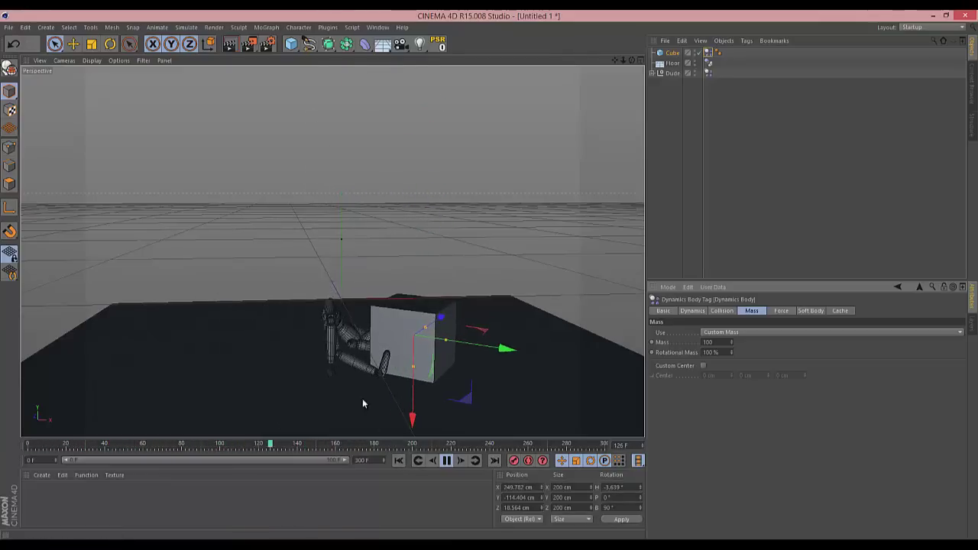
left_click(446, 461)
left_click(399, 461)
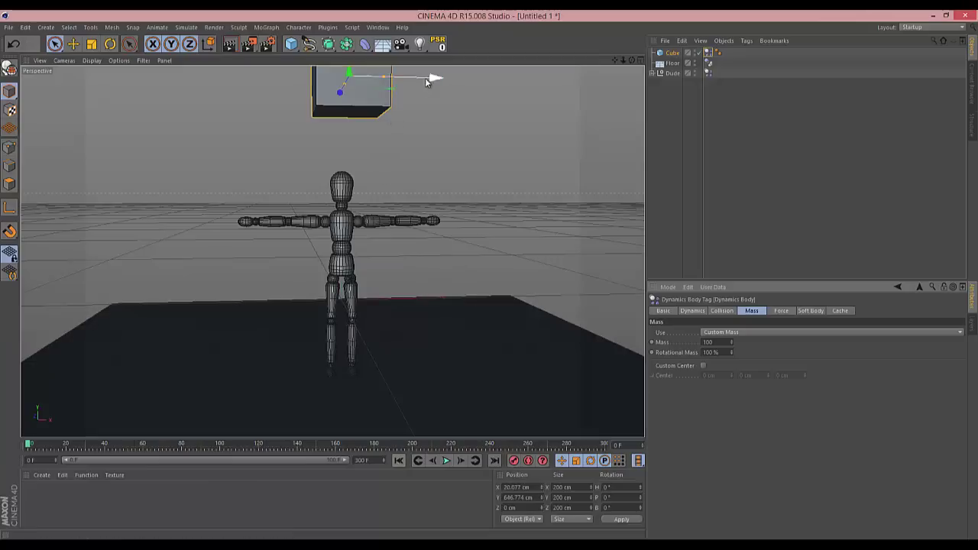
- Move the cube beside the figure's head to about X 144 cm, Y 428 cm, and play the simulation
left_click_drag(429, 80, 586, 83)
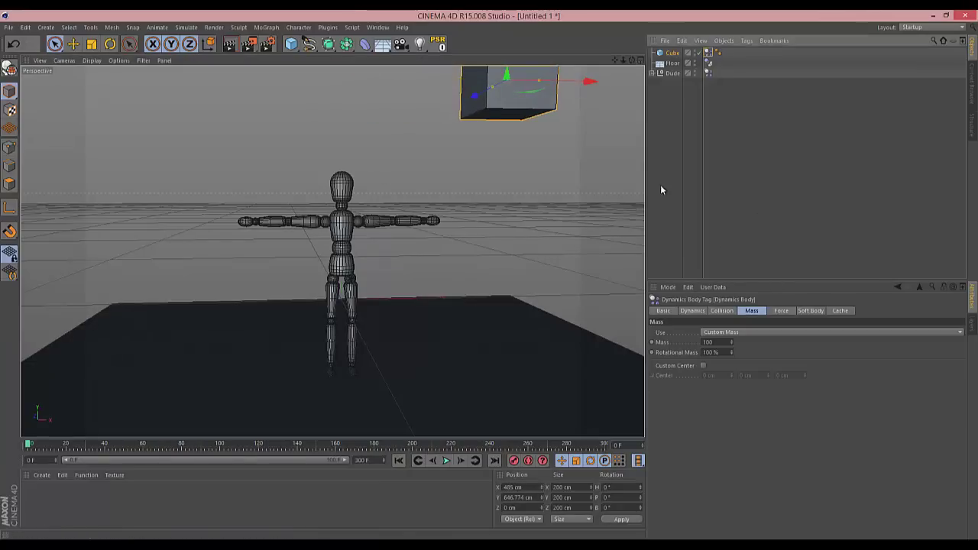
left_click_drag(515, 74, 469, 183)
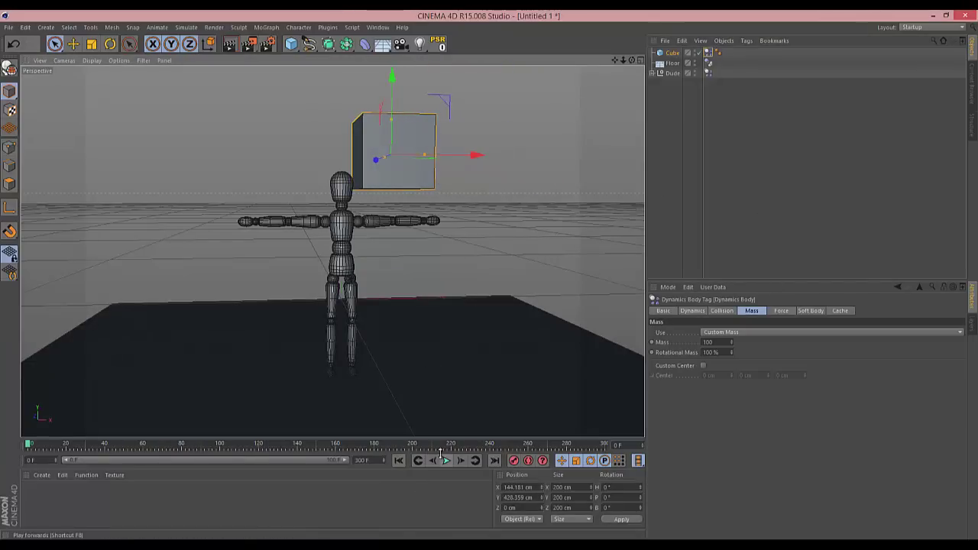
left_click(446, 461)
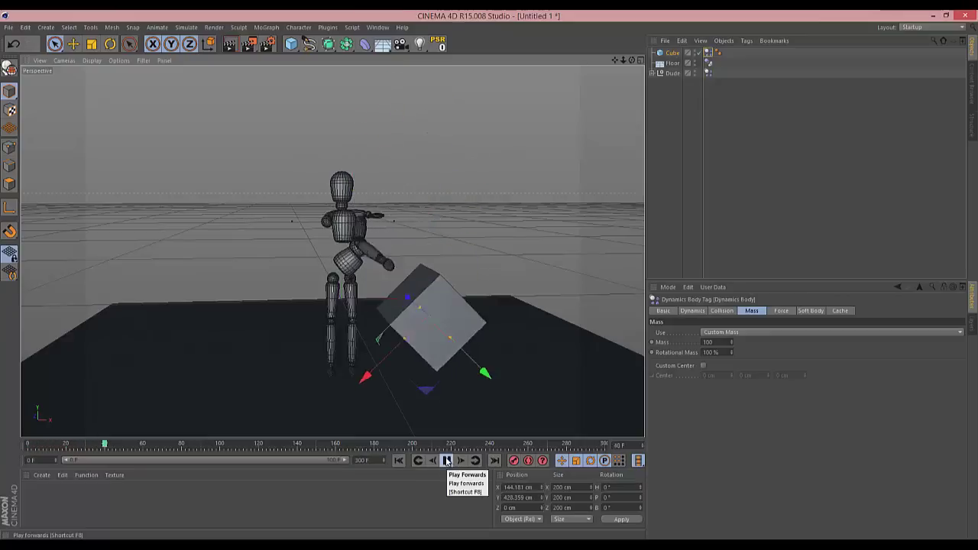